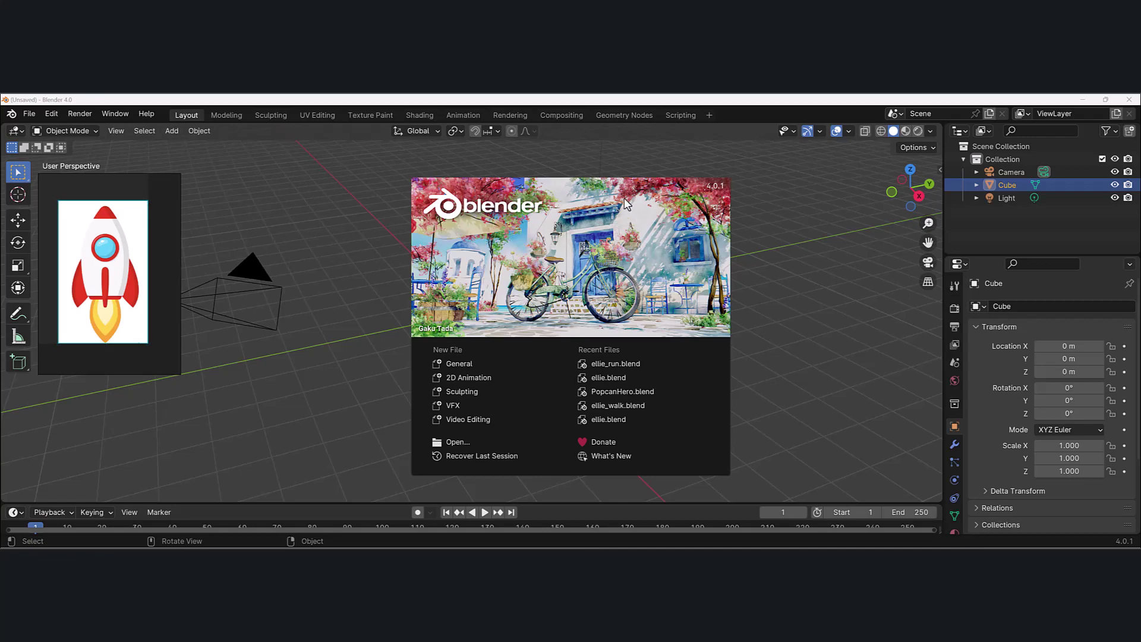
Dismiss the splash screen and delete the default camera, cube and light from the scene.
click(730, 300)
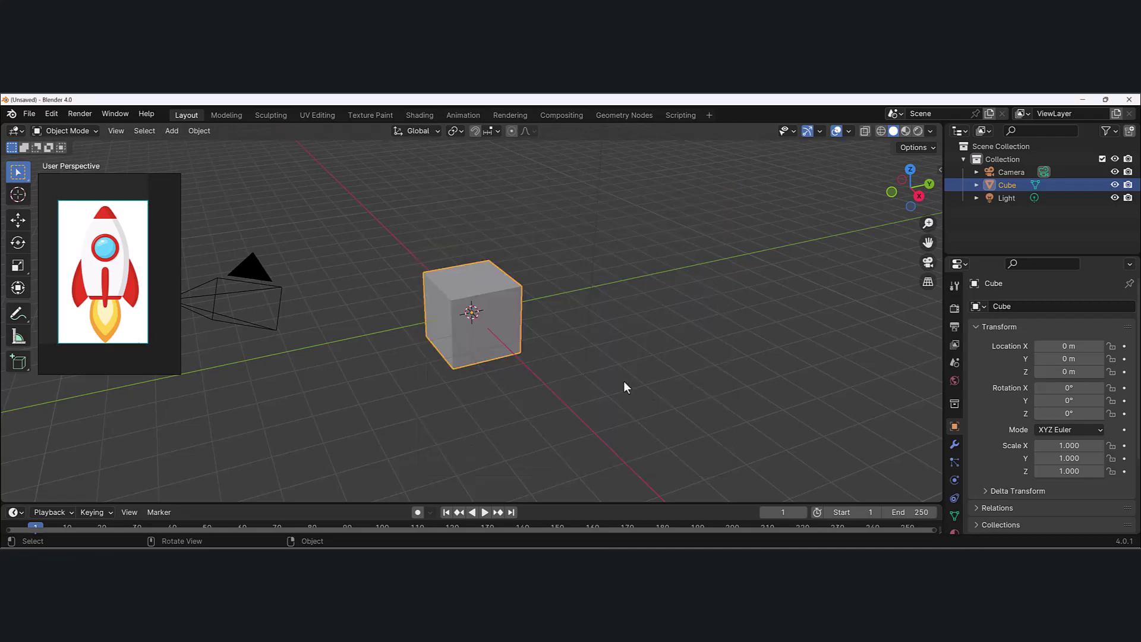
middle_drag(624, 387, 435, 268)
mouse_move(497, 311)
middle_down()
mouse_move(507, 286)
mouse_move(502, 297)
middle_up()
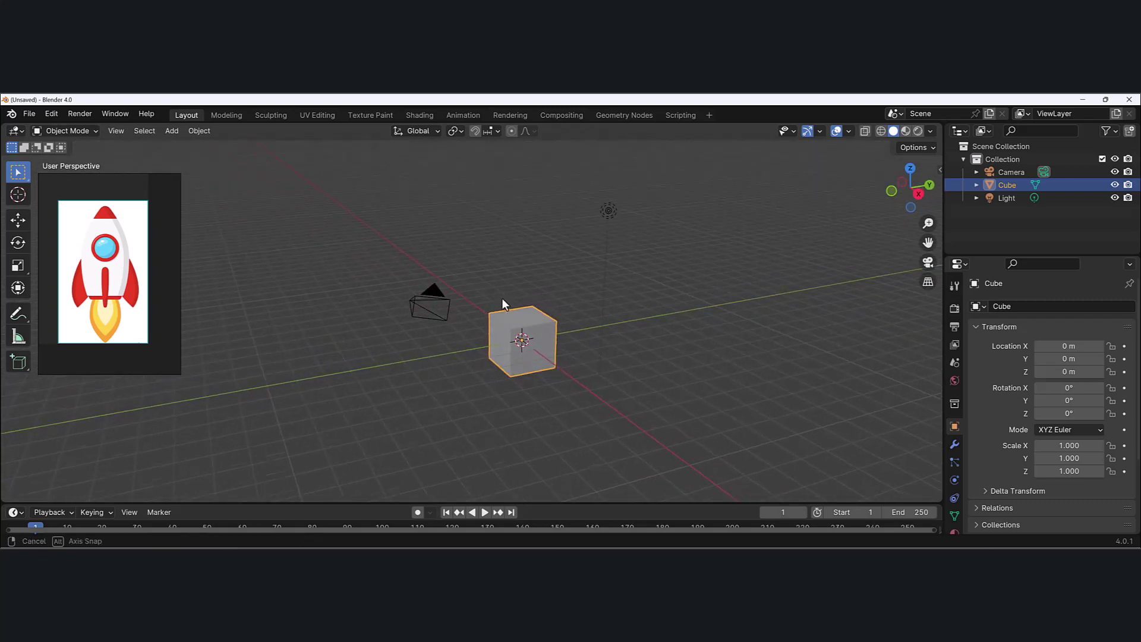
middle_drag(624, 461, 551, 369)
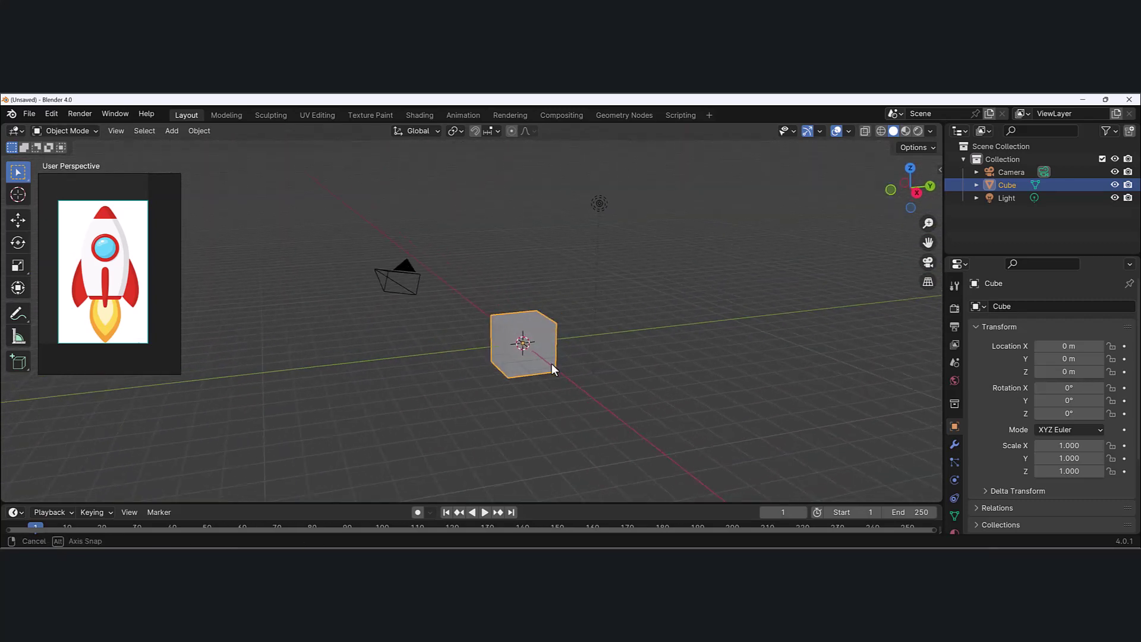
middle_drag(580, 331, 809, 200)
drag(360, 214, 733, 471)
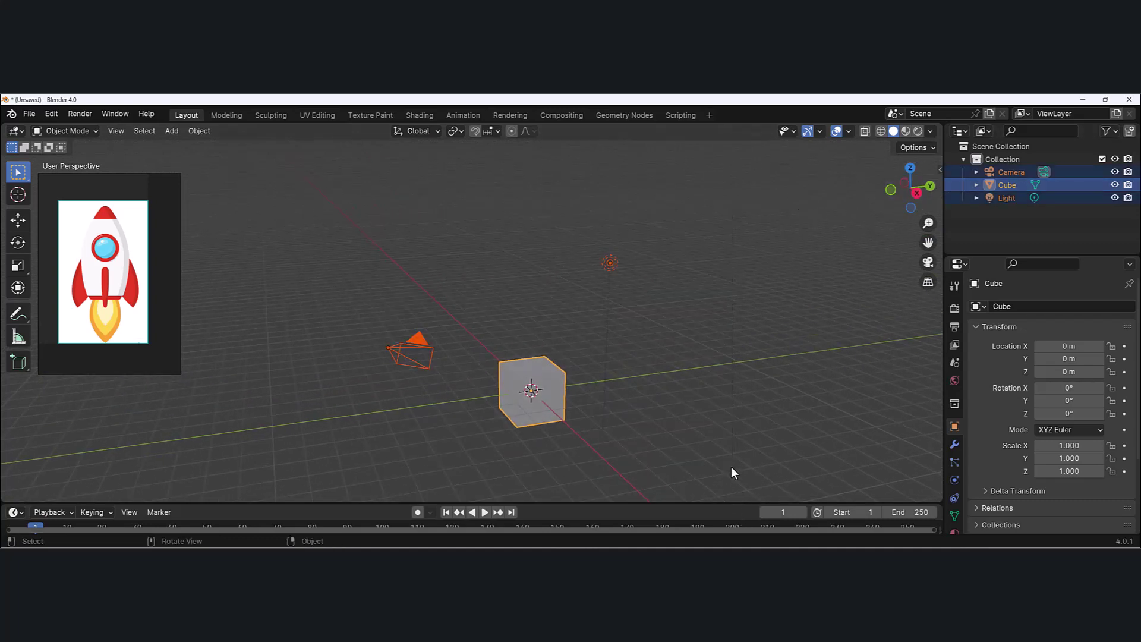
key(Delete)
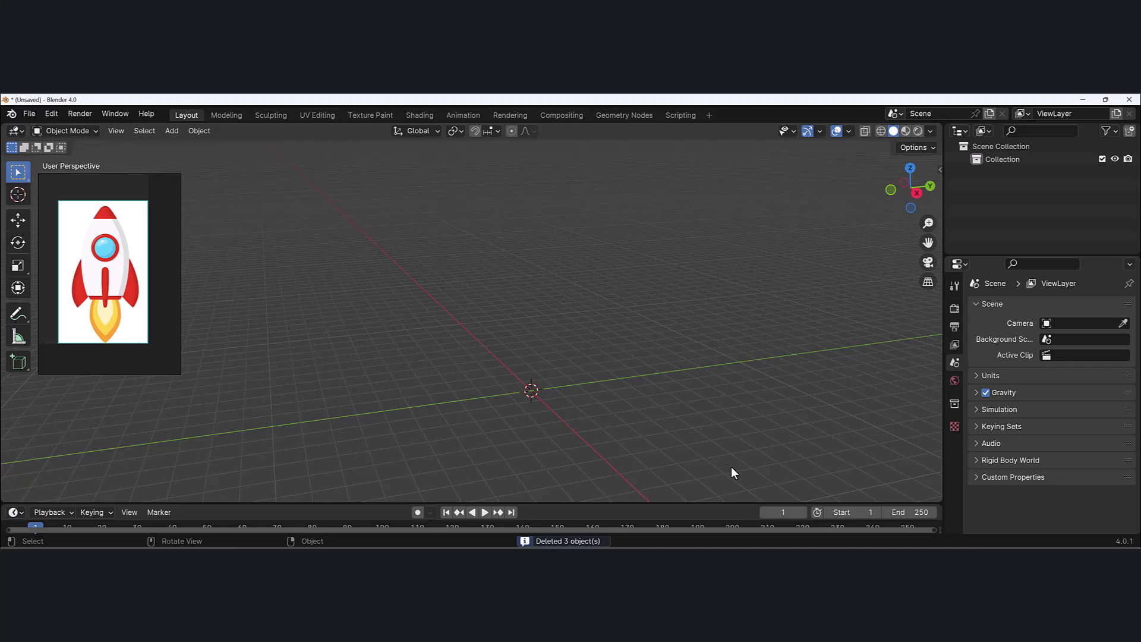
Enlarge the rocket reference image and shift its floating window slightly to clear the toolbar.
scroll(112, 220, up, 2)
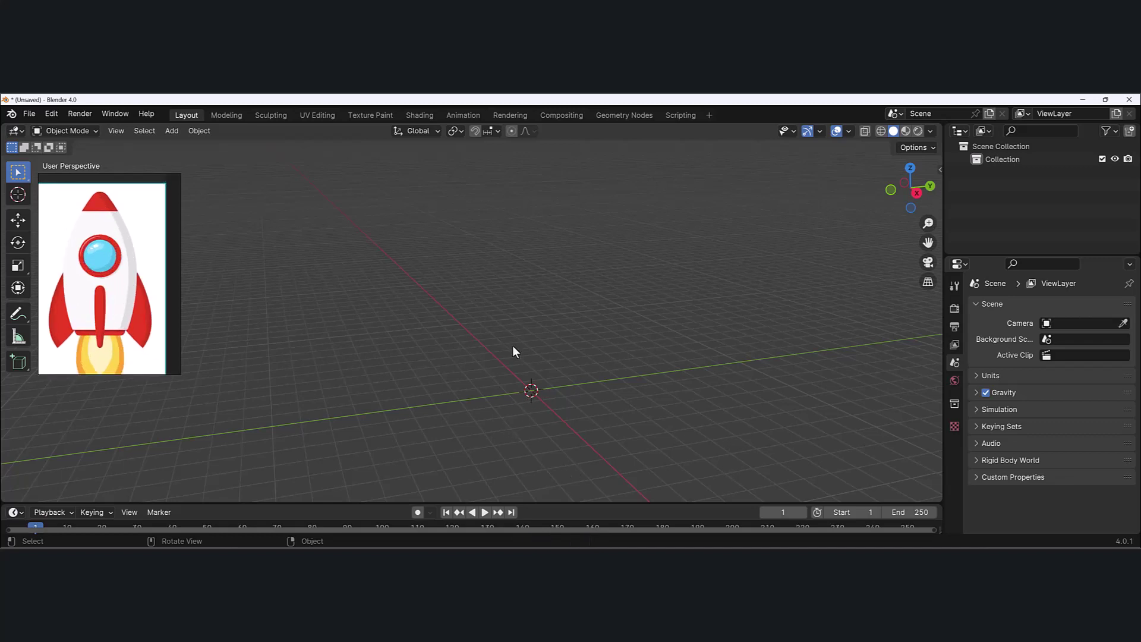
middle_drag(513, 346, 518, 342)
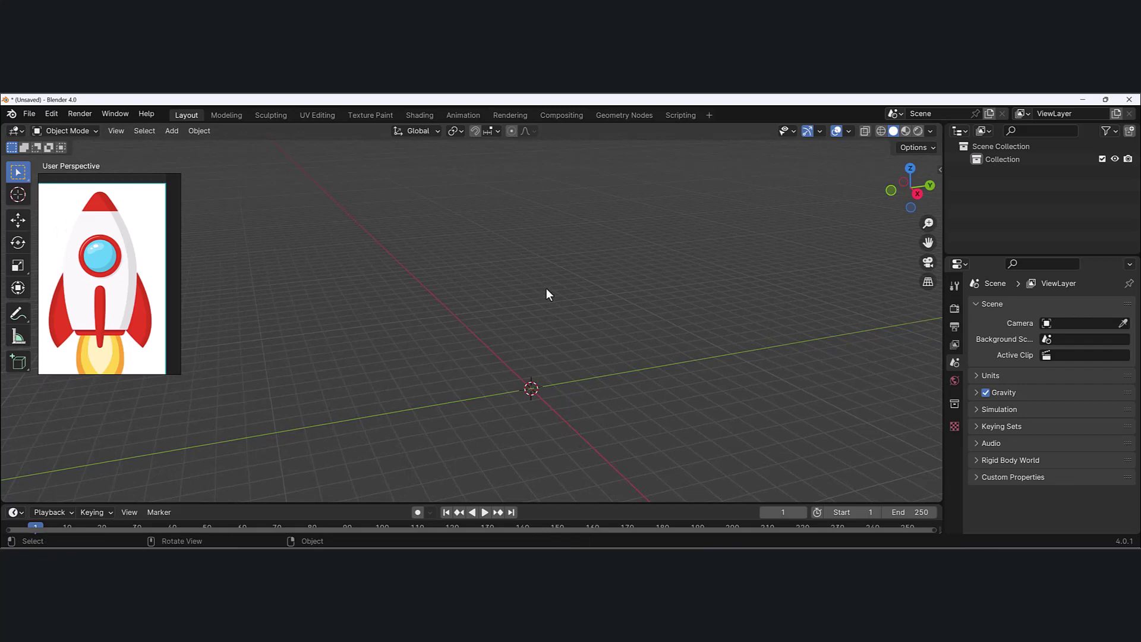
drag(151, 189, 185, 184)
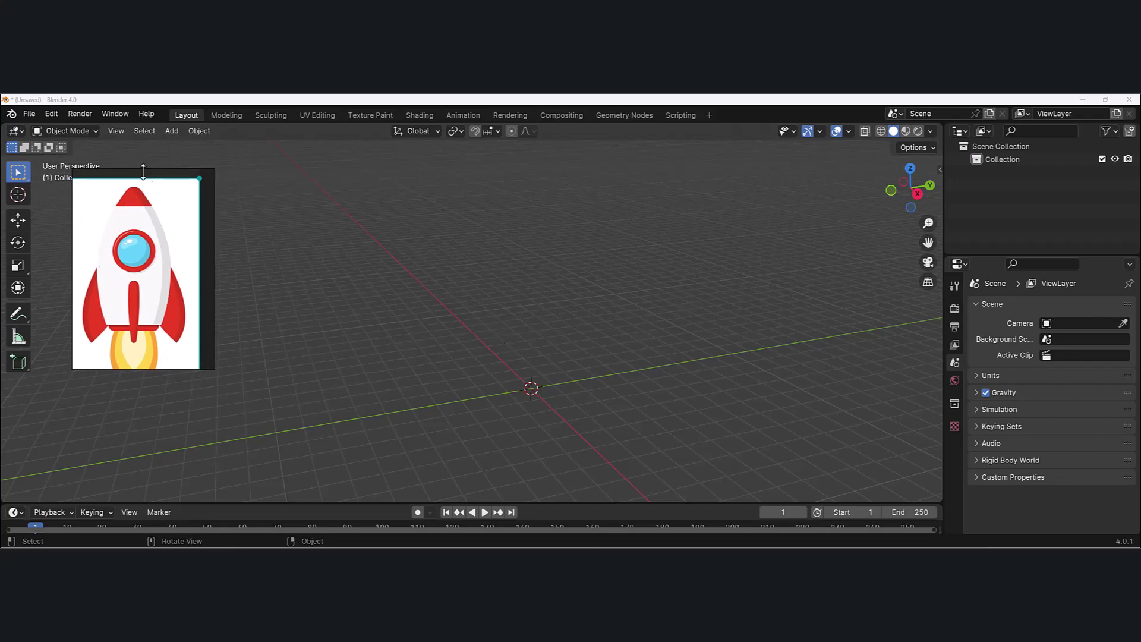
Add a cube mesh at the world origin.
click(172, 133)
mouse_move(197, 144)
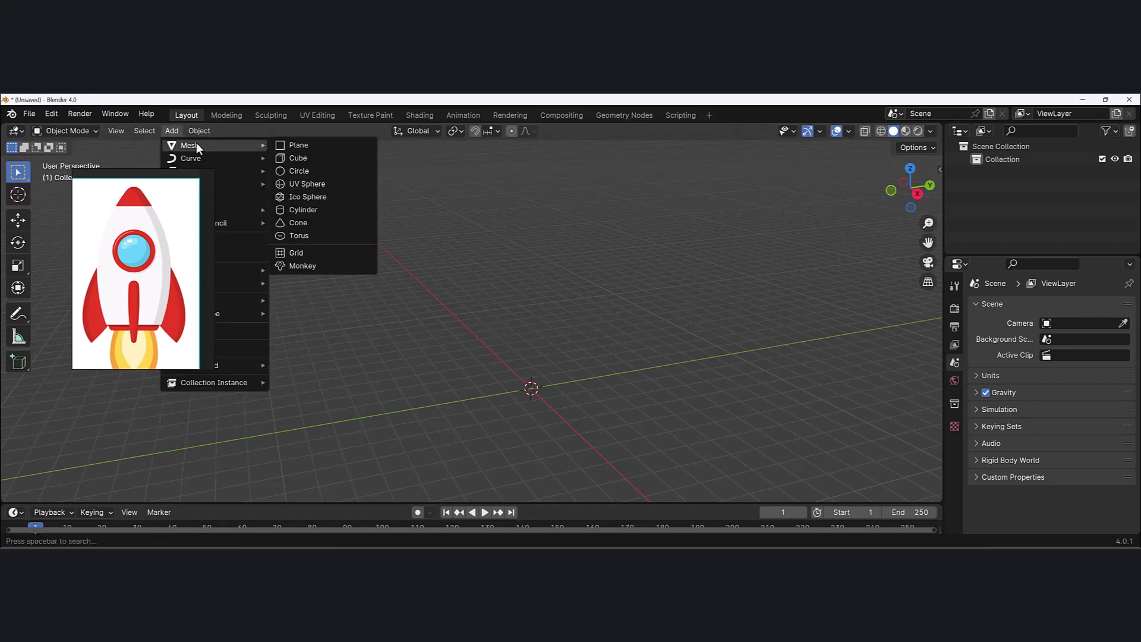
click(321, 157)
middle_drag(439, 305, 507, 289)
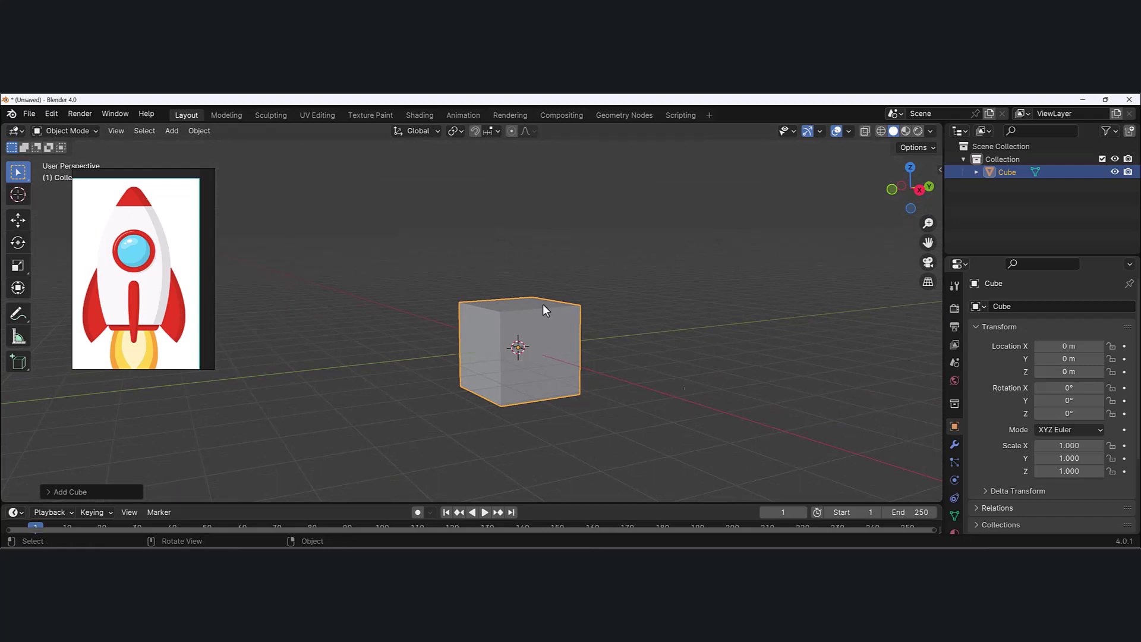
Add a Subdivision Surface modifier to the cube.
scroll(954, 355, down, 2)
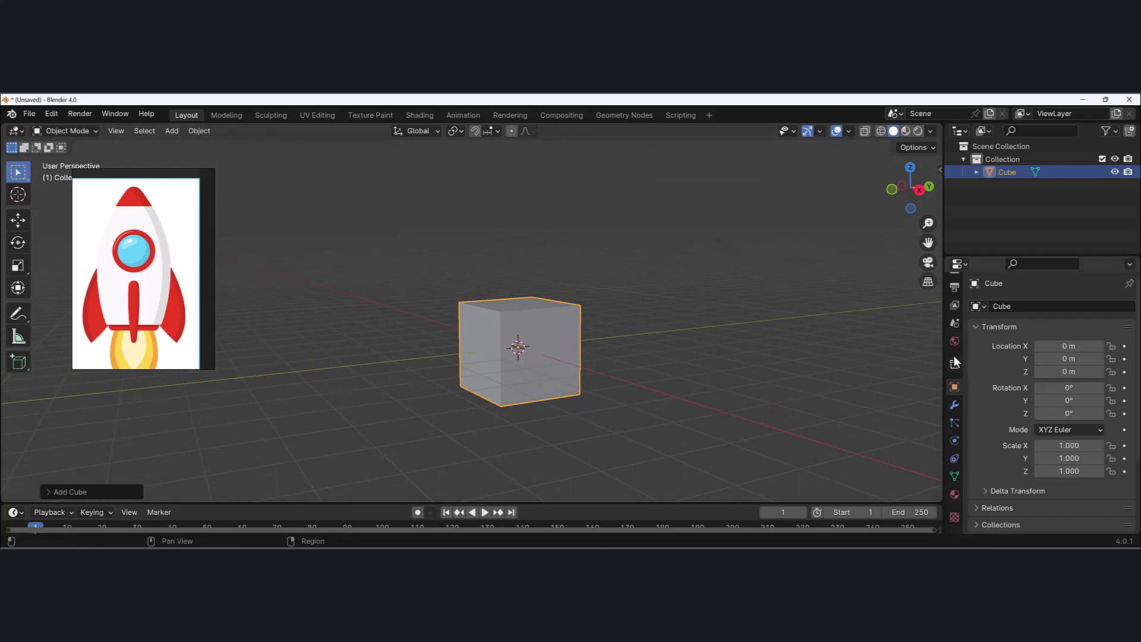
click(954, 406)
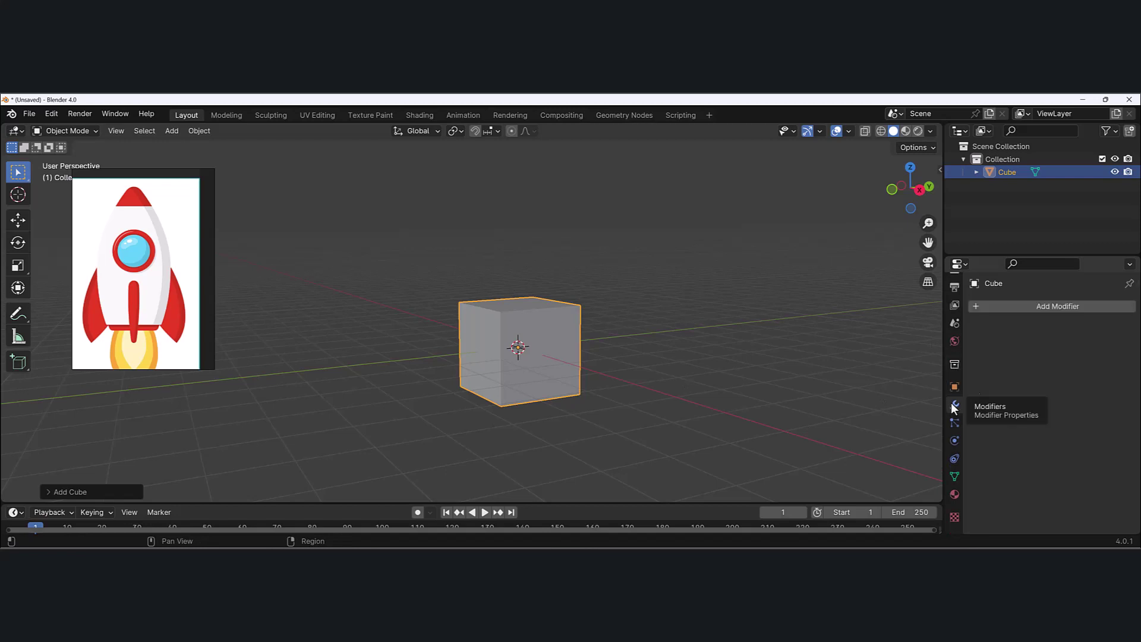
click(1051, 305)
mouse_move(1036, 351)
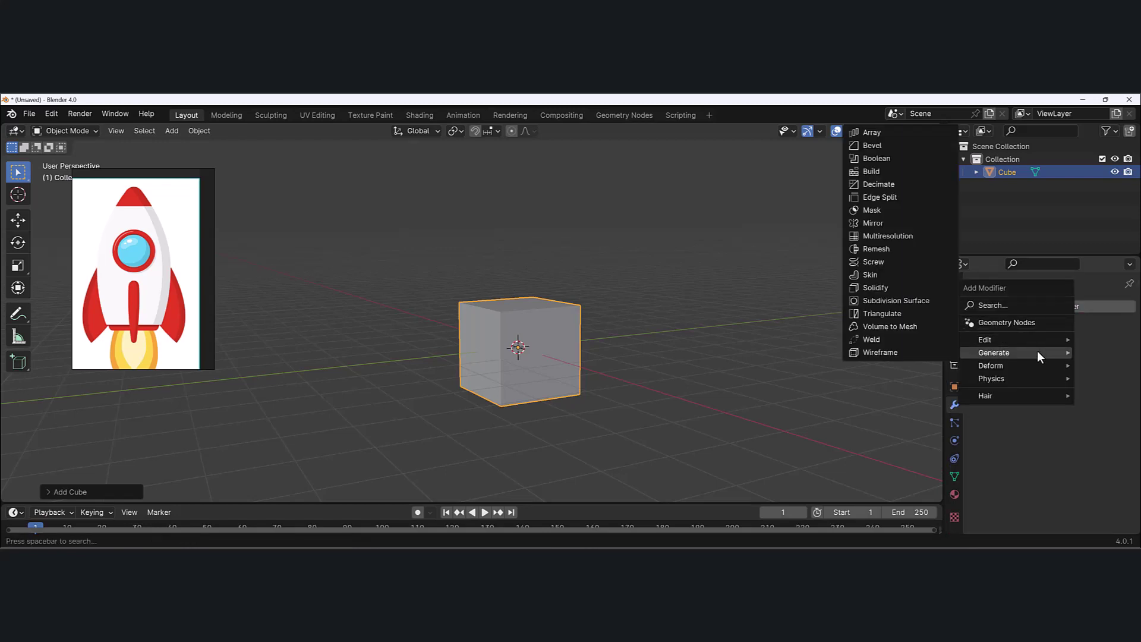
click(903, 301)
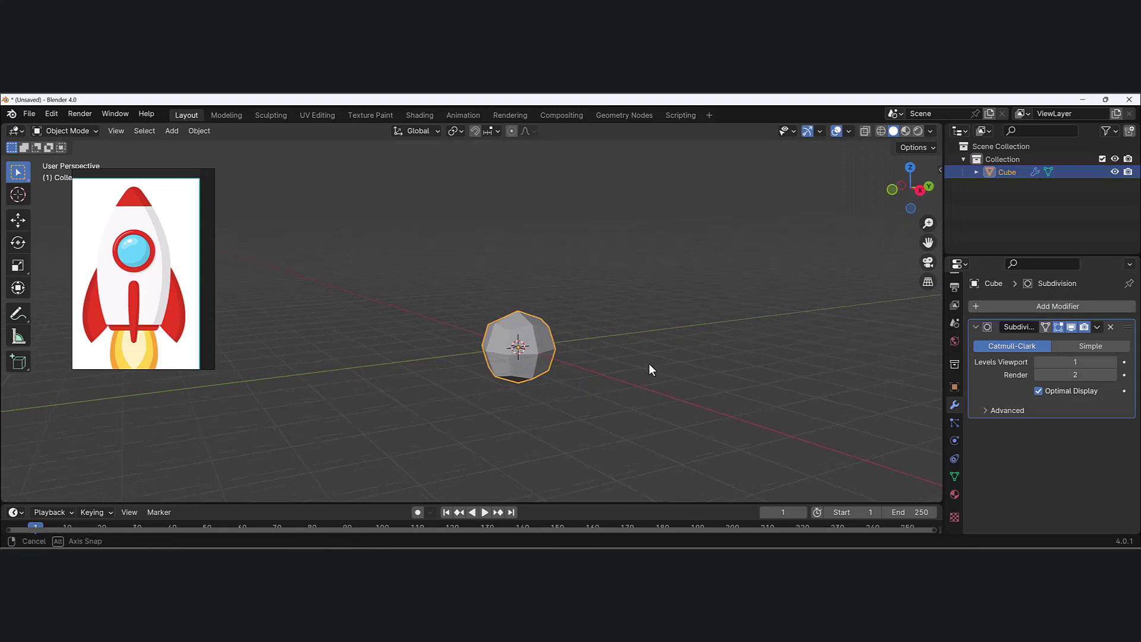
scroll(668, 361, up, 2)
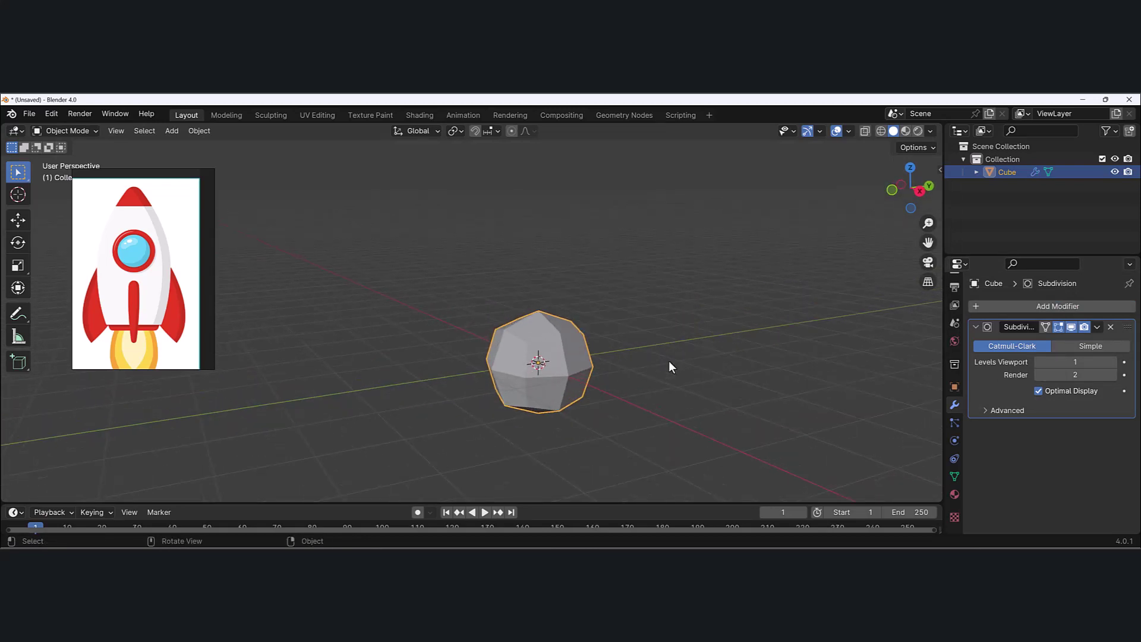
Switch the cube to Edit Mode and set its Subdivision modifier's viewport level to 2.
key(ctrl+Tab)
click(683, 334)
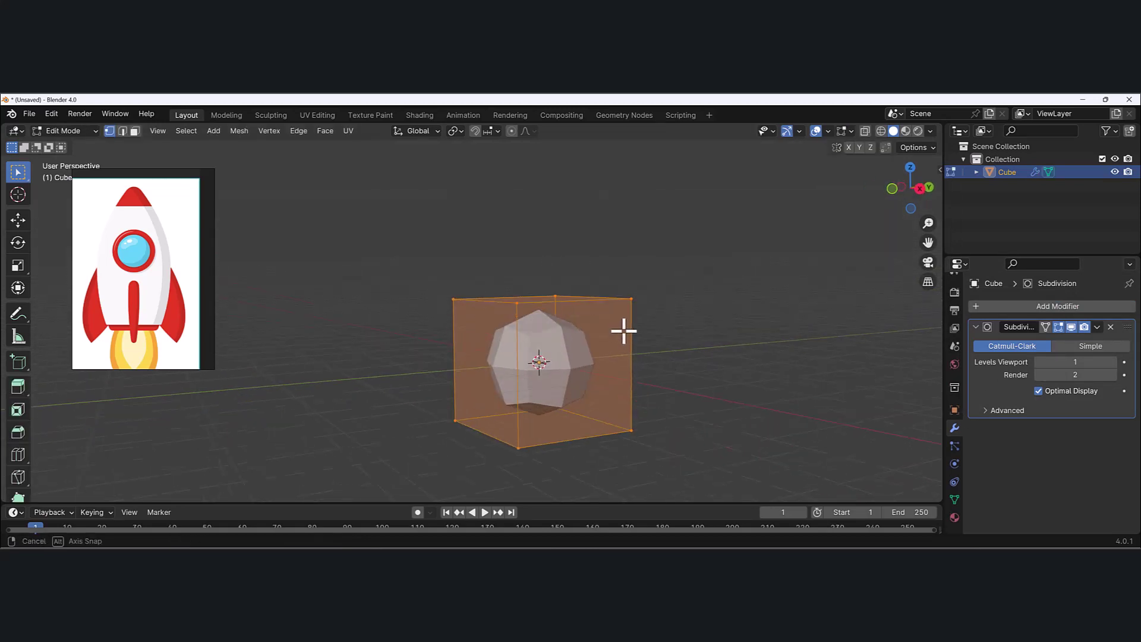
middle_drag(546, 272, 573, 356)
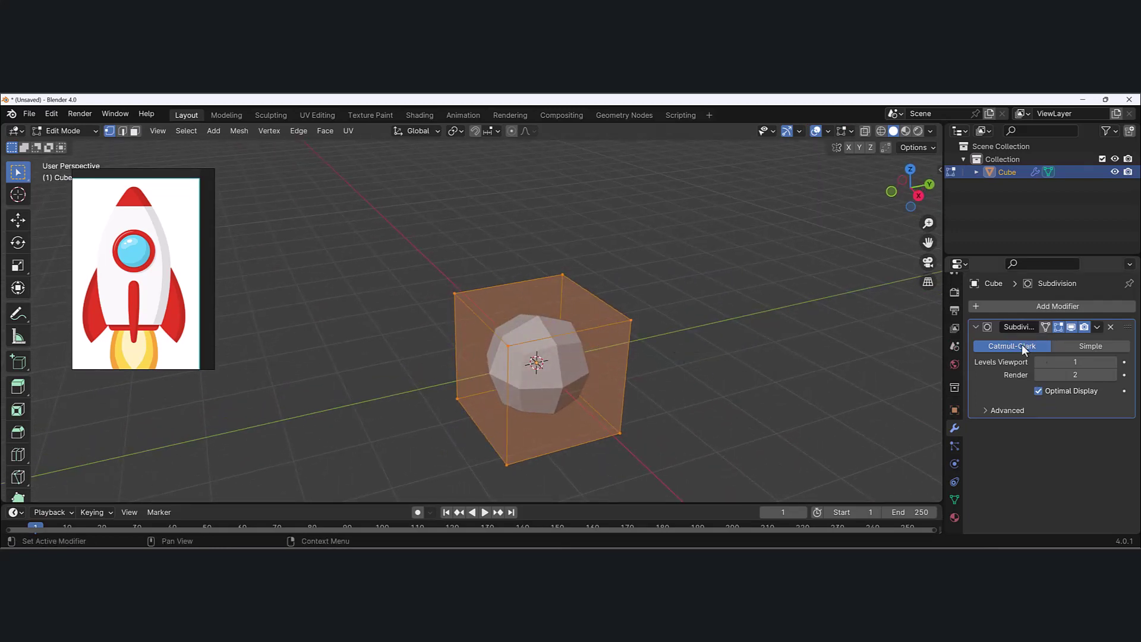
click(1111, 362)
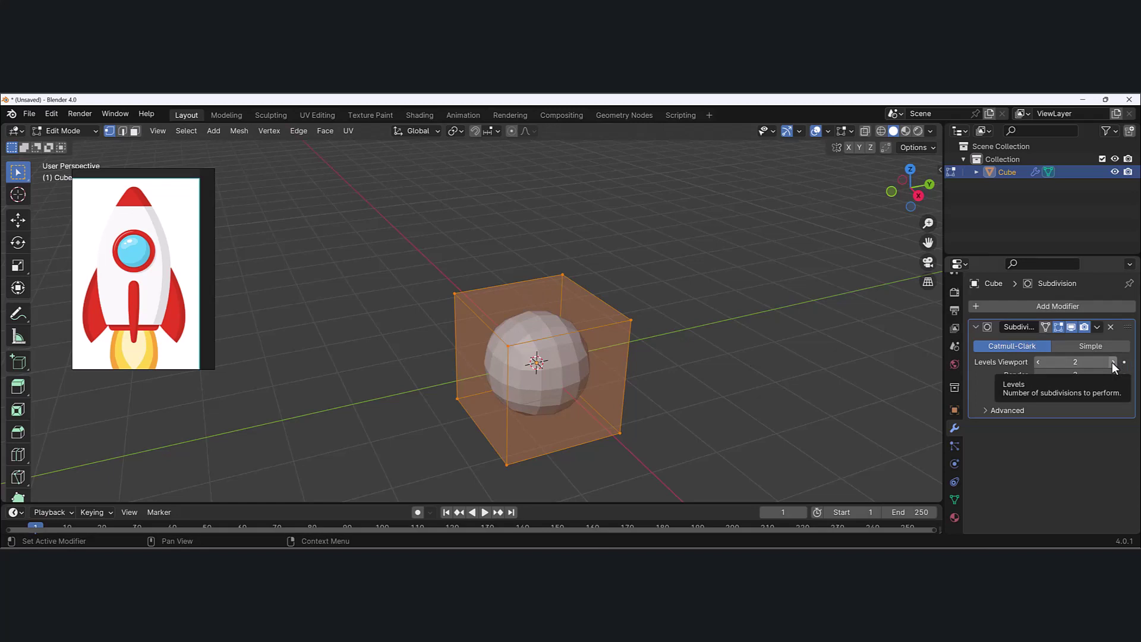
middle_drag(733, 260, 537, 355)
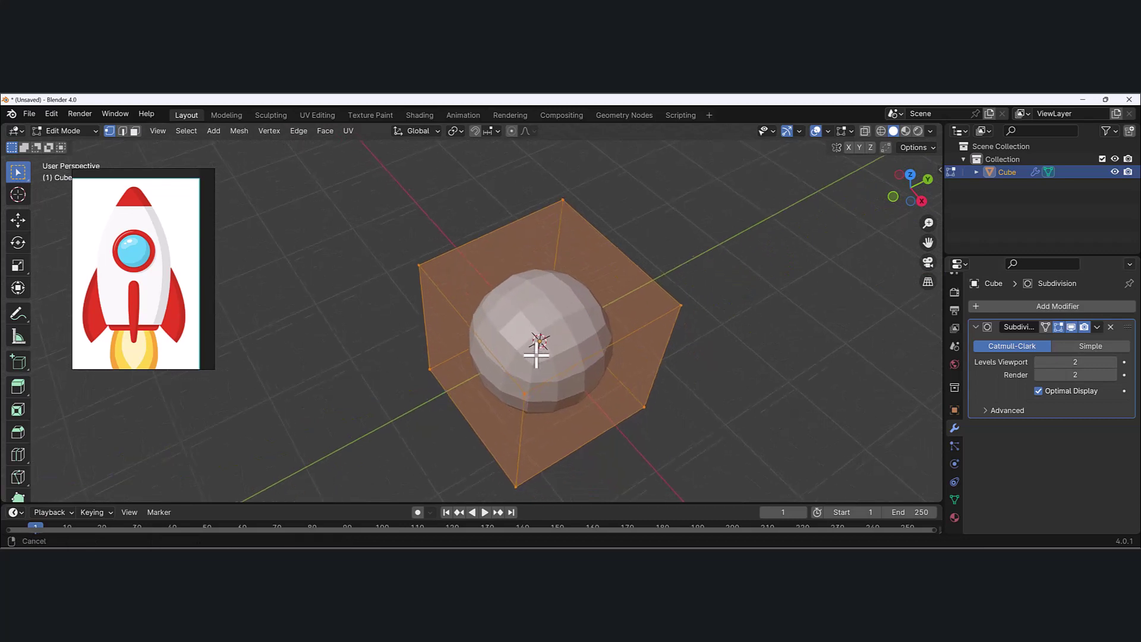
scroll(532, 305, up, 3)
middle_drag(532, 305, 563, 309)
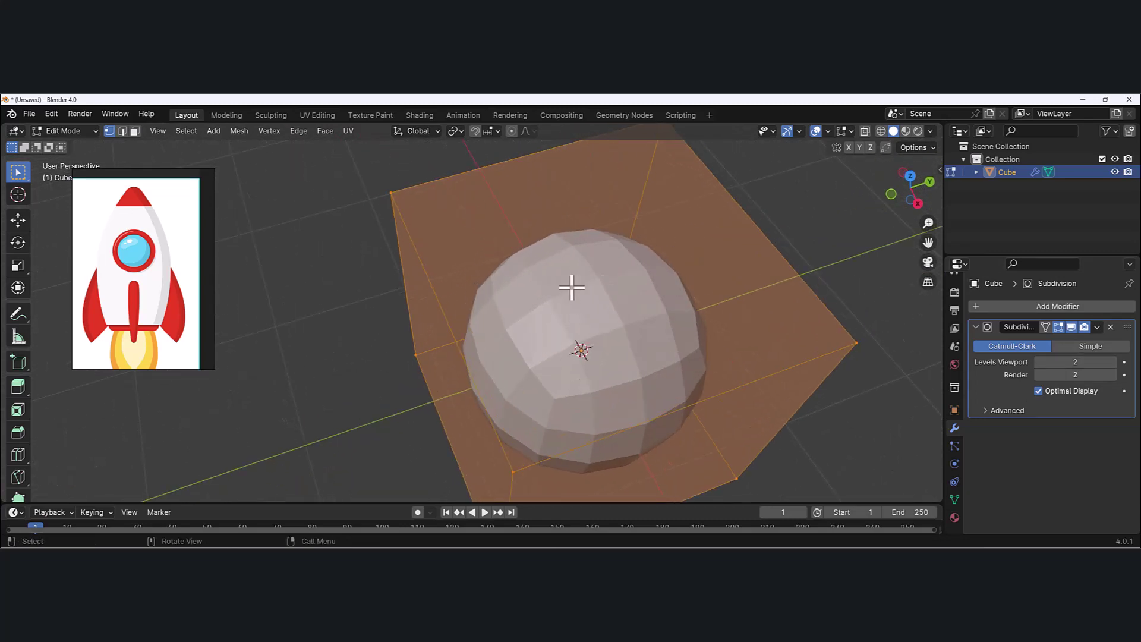
scroll(614, 306, down, 4)
middle_drag(616, 333, 558, 333)
Lower the Subdivision modifier's viewport level to 0 for comparison and restore it to 2.
click(1039, 361)
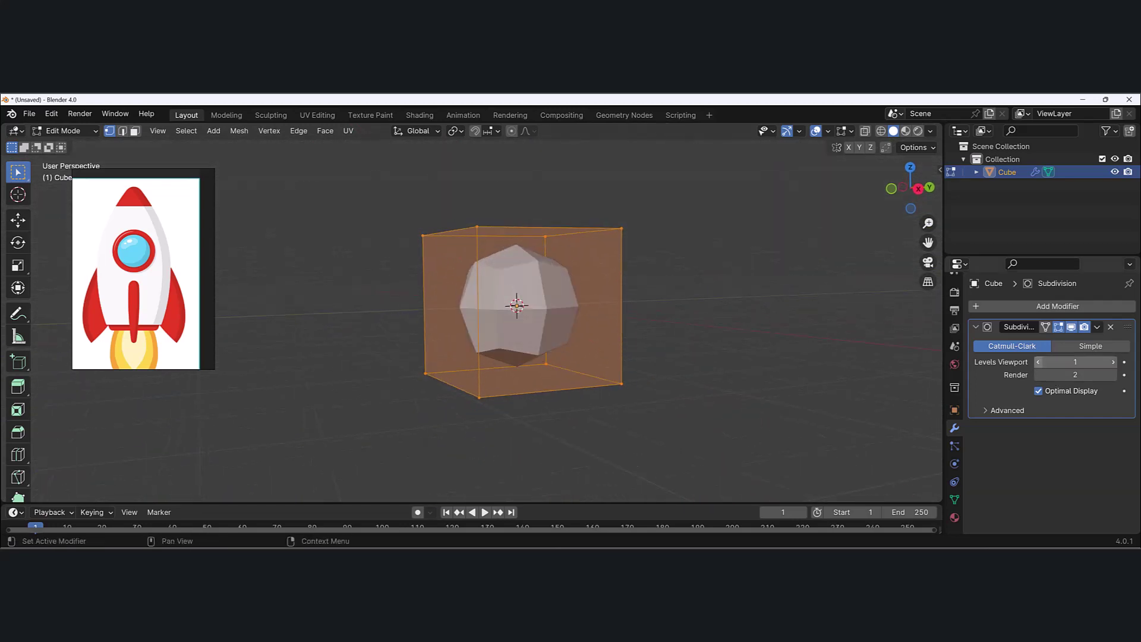
click(1038, 361)
middle_drag(479, 297, 511, 292)
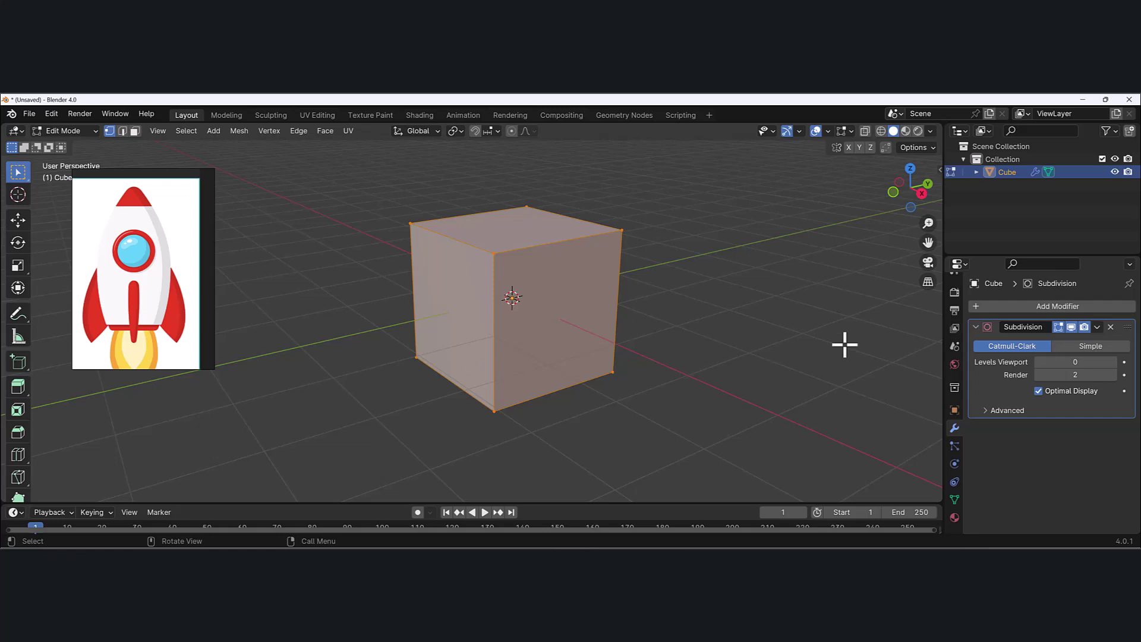
click(1113, 362)
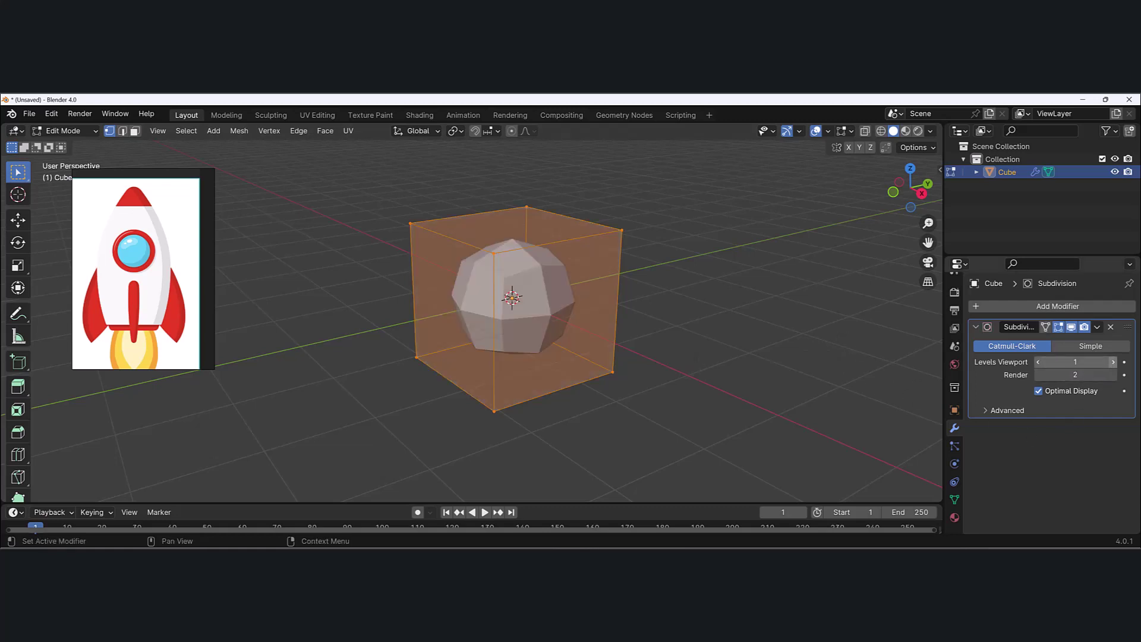
click(1113, 363)
middle_drag(525, 258, 570, 300)
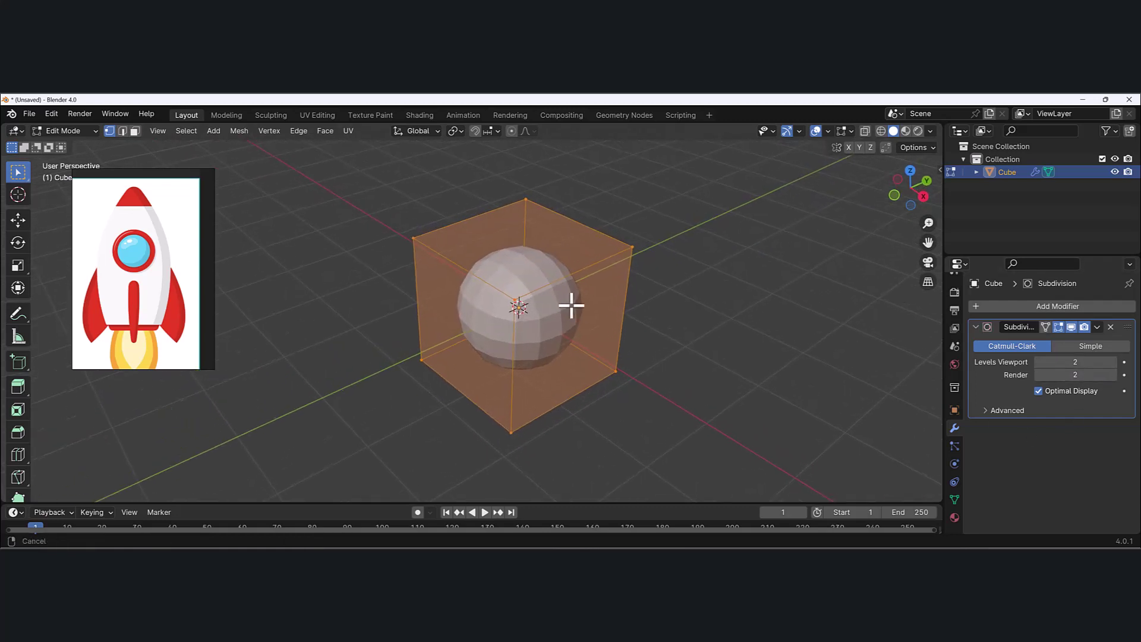
scroll(565, 305, down, 3)
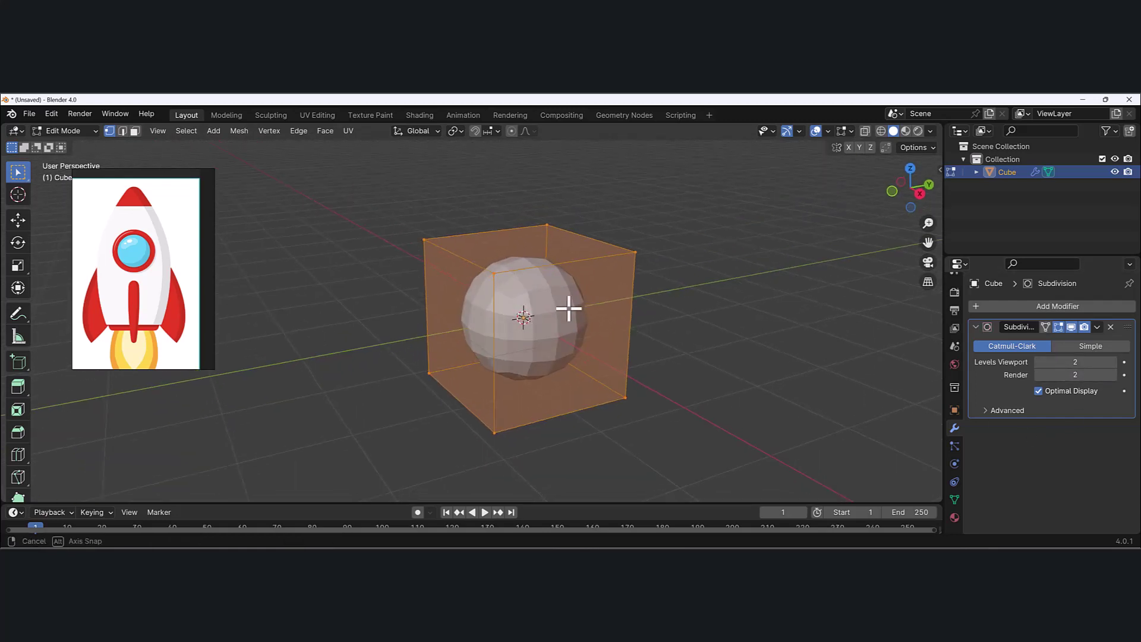
Move the whole cube mesh up along the Z axis until its base rests on the grid floor at the origin.
click(18, 220)
drag(507, 260, 507, 203)
middle_drag(576, 295, 603, 314)
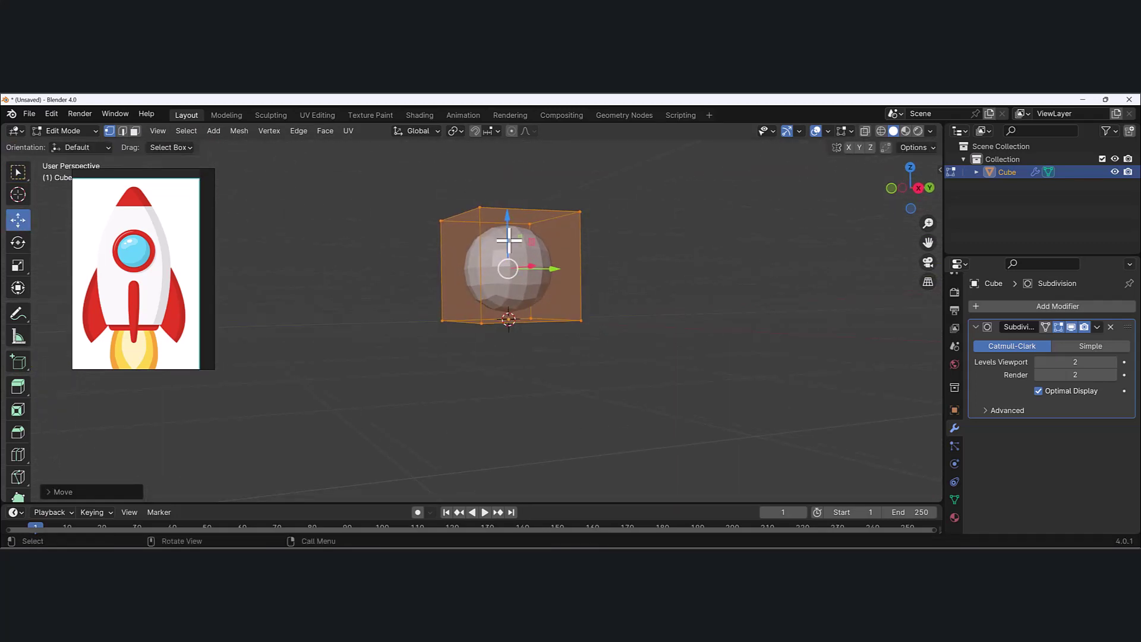
drag(508, 221, 508, 214)
scroll(578, 268, down, 3)
middle_drag(578, 267, 619, 295)
scroll(588, 280, up, 3)
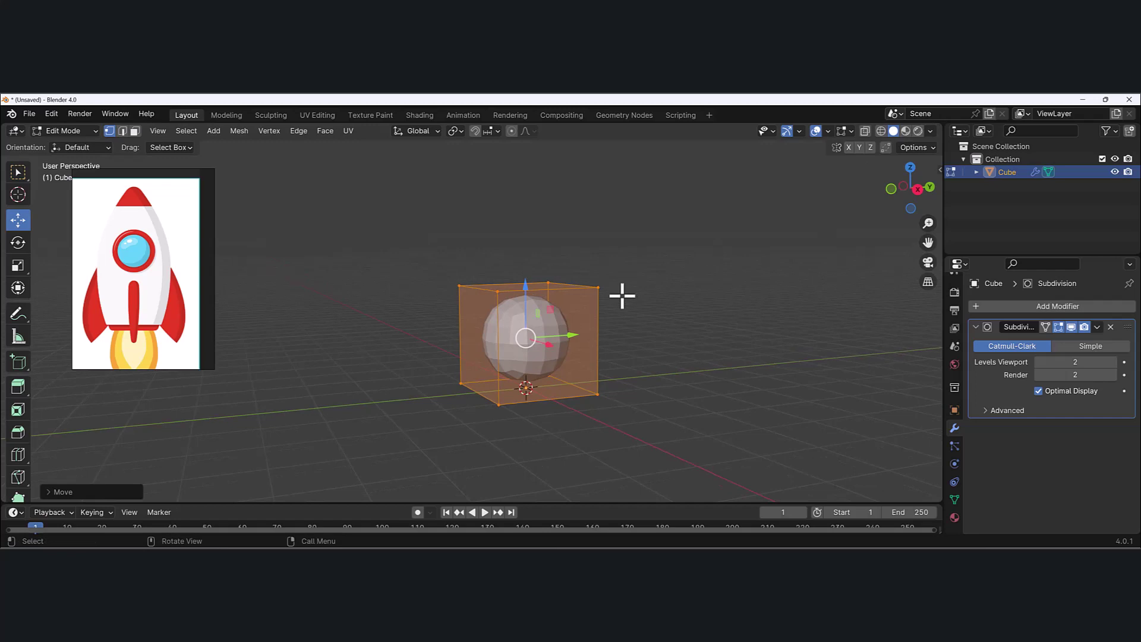
Switch the cube to Object Mode and back to Edit Mode.
click(82, 134)
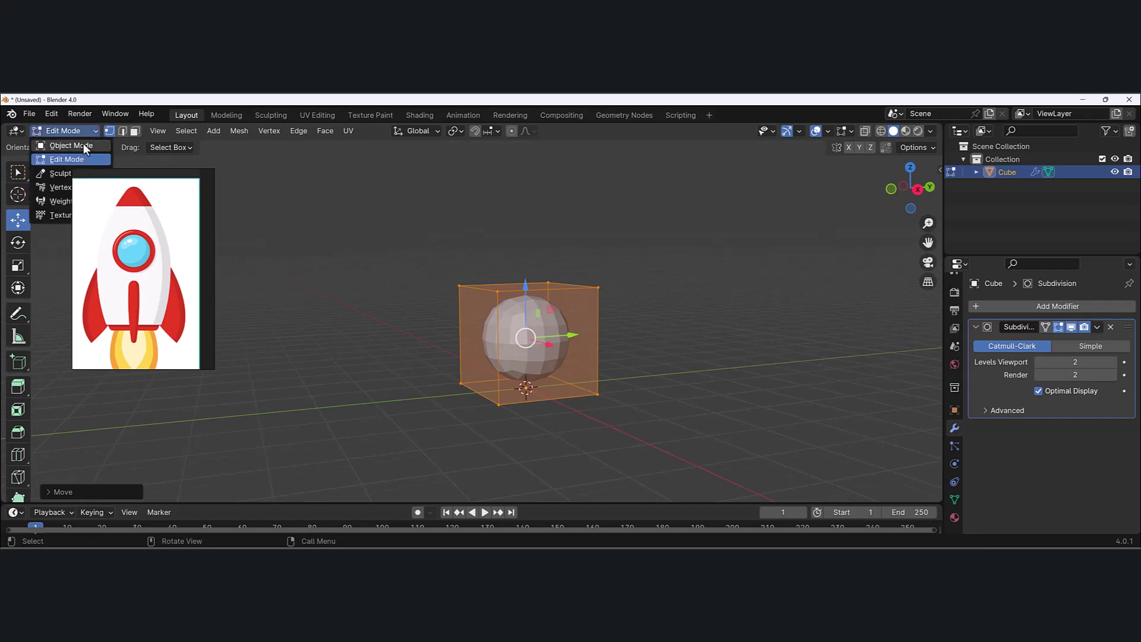
click(71, 145)
click(83, 132)
click(67, 159)
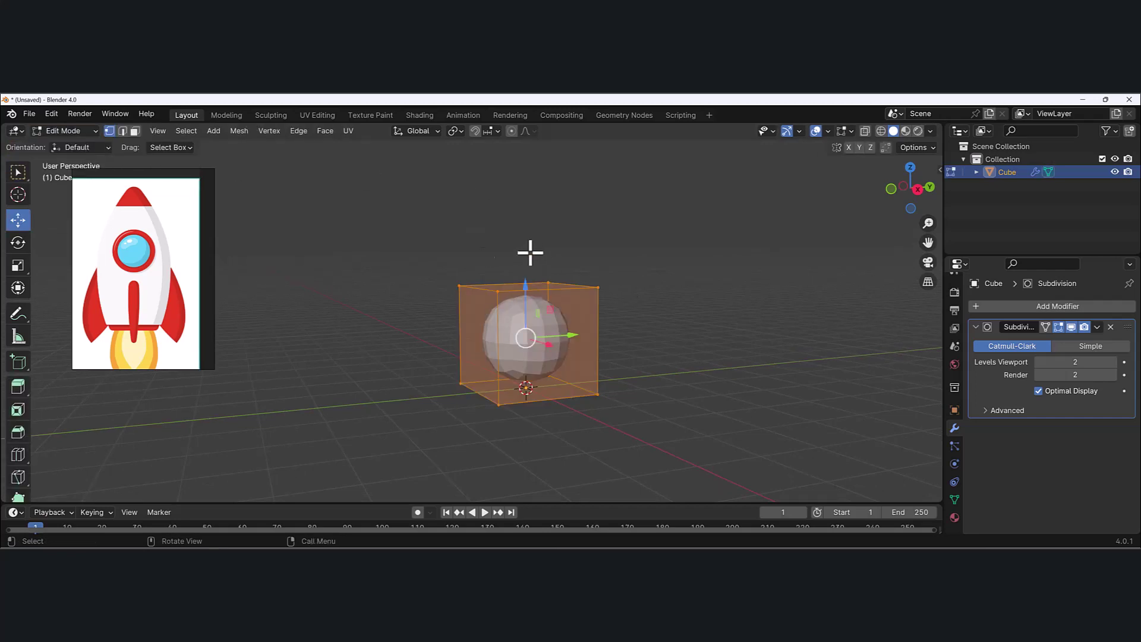
Try to box-select the cube's four top vertices without X-ray.
click(443, 242)
drag(443, 241, 676, 336)
middle_drag(644, 309, 644, 298)
drag(668, 215, 333, 331)
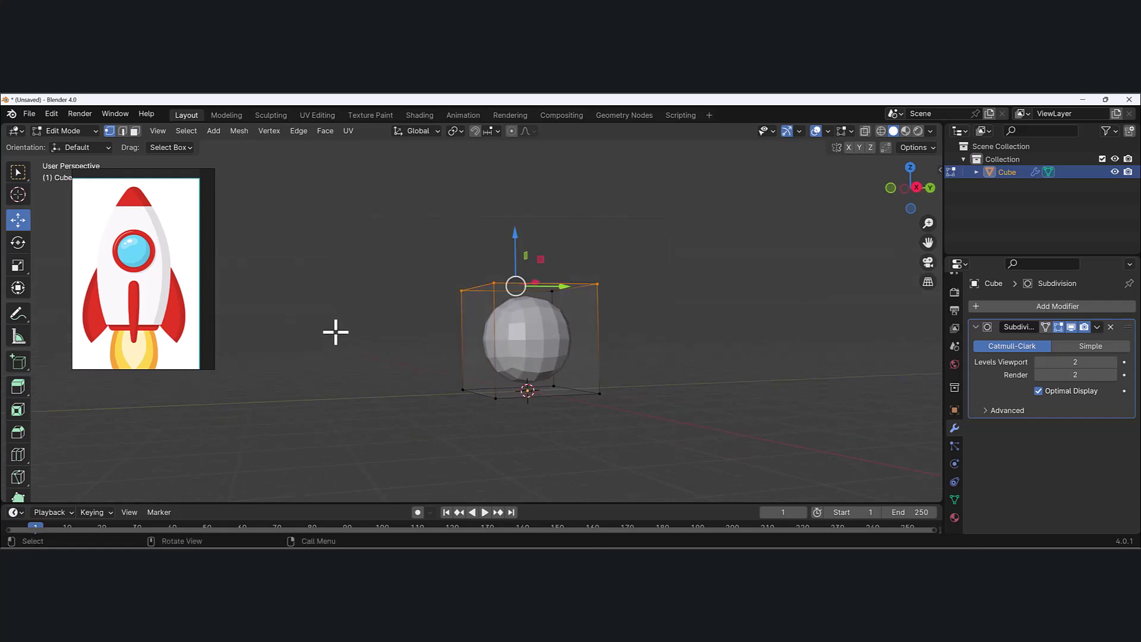
middle_drag(570, 244, 545, 267)
middle_drag(610, 324, 707, 290)
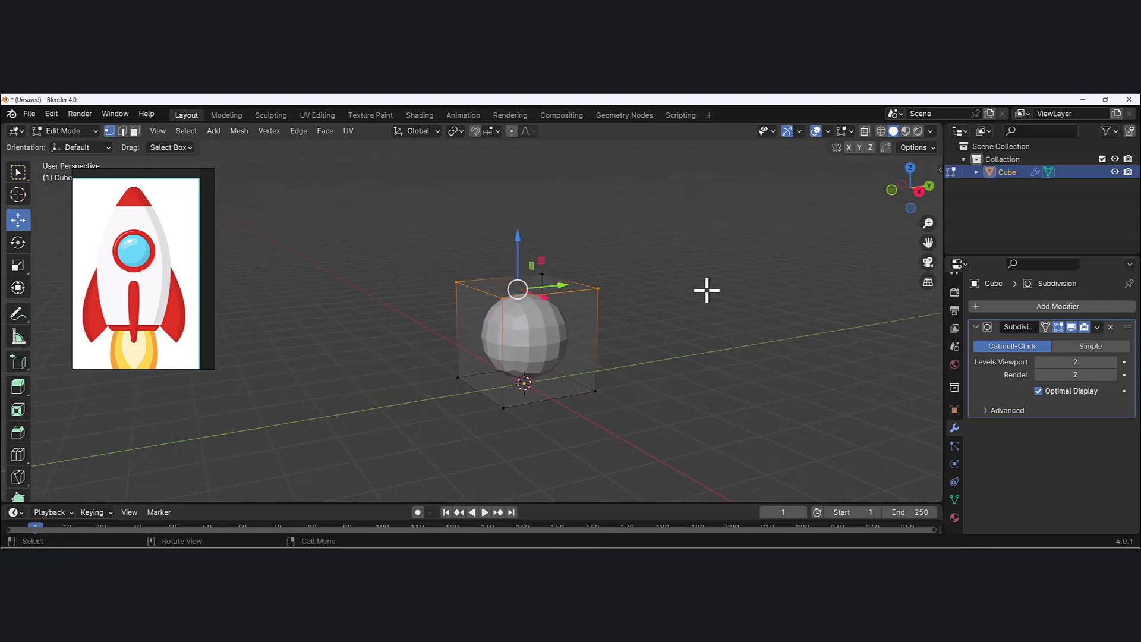
Turn on X-ray and raise the cube's four top vertices along Z, stretching it to about three times its height.
click(861, 135)
click(643, 312)
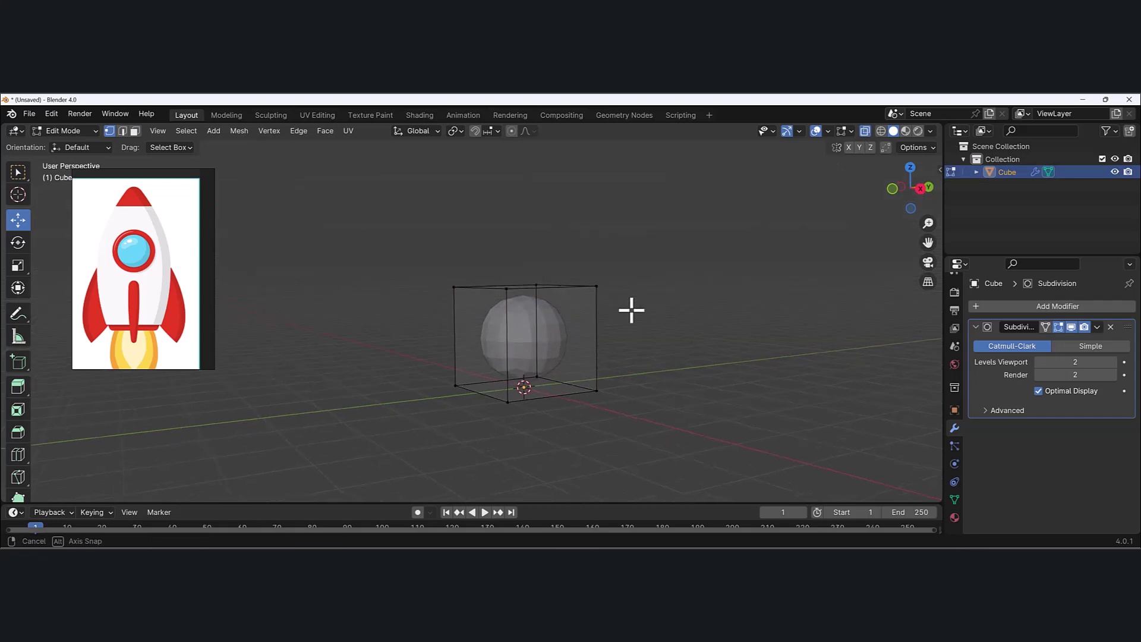
drag(681, 236, 456, 316)
middle_drag(468, 313, 578, 340)
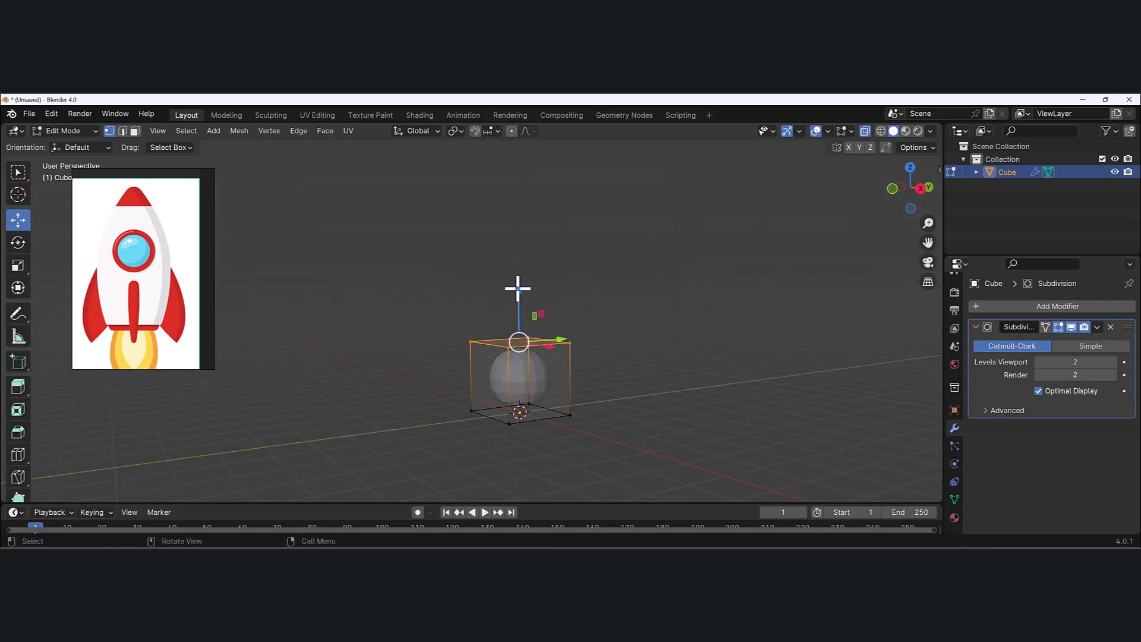
drag(517, 288, 559, 143)
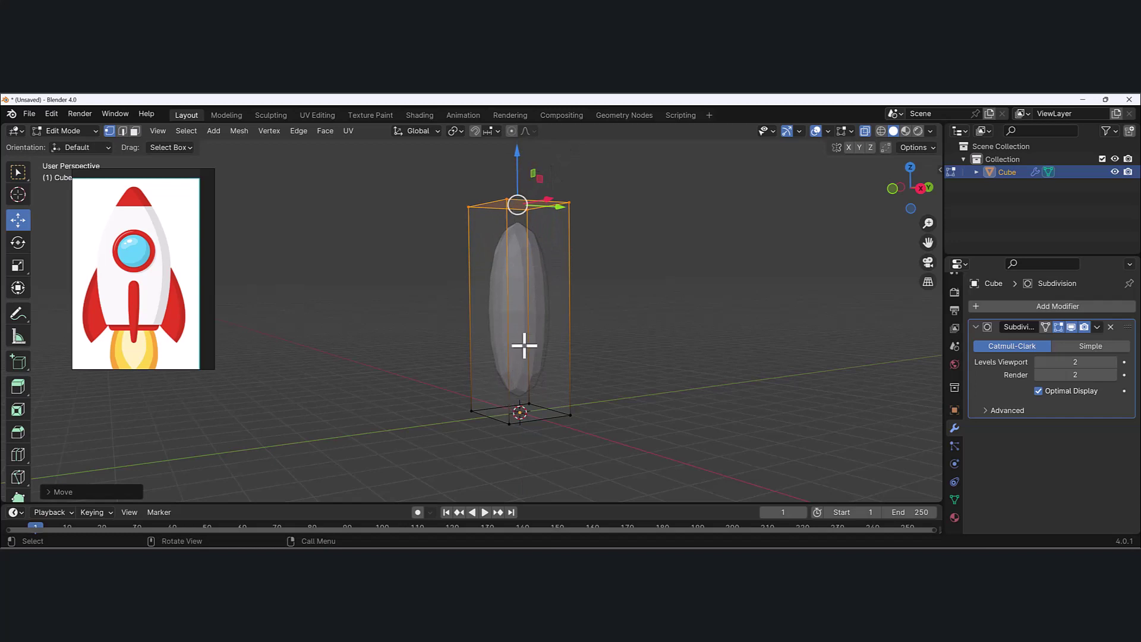
middle_drag(612, 293, 573, 292)
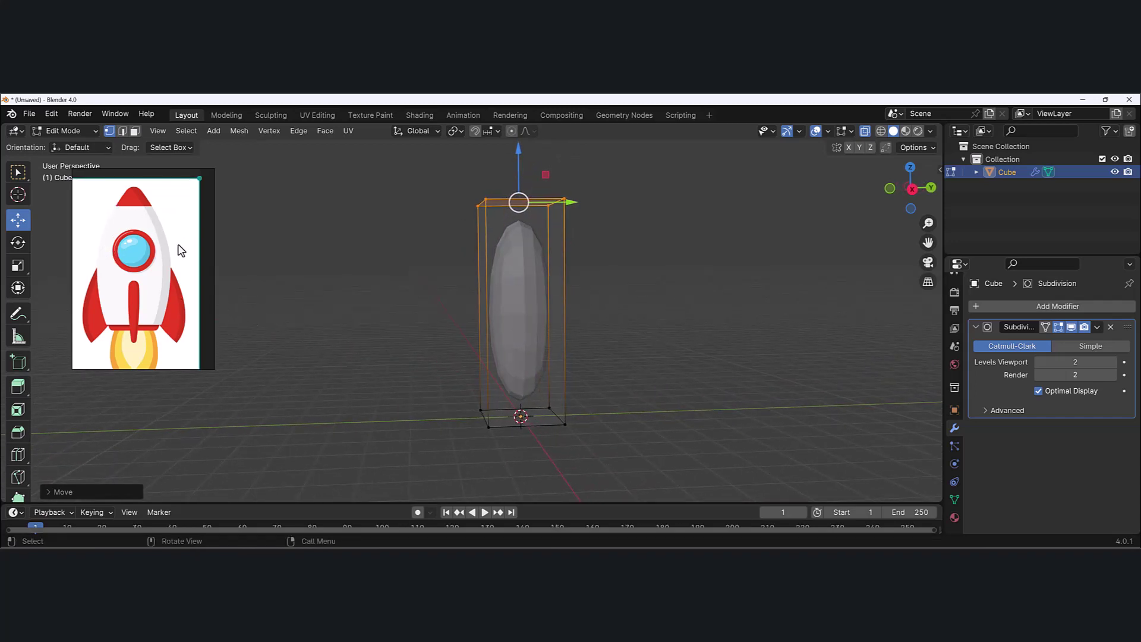
Select the mesh's four bottom vertices and scale them outward evenly to about twice their width.
mouse_move(588, 234)
middle_down()
mouse_move(606, 240)
mouse_move(597, 243)
middle_up()
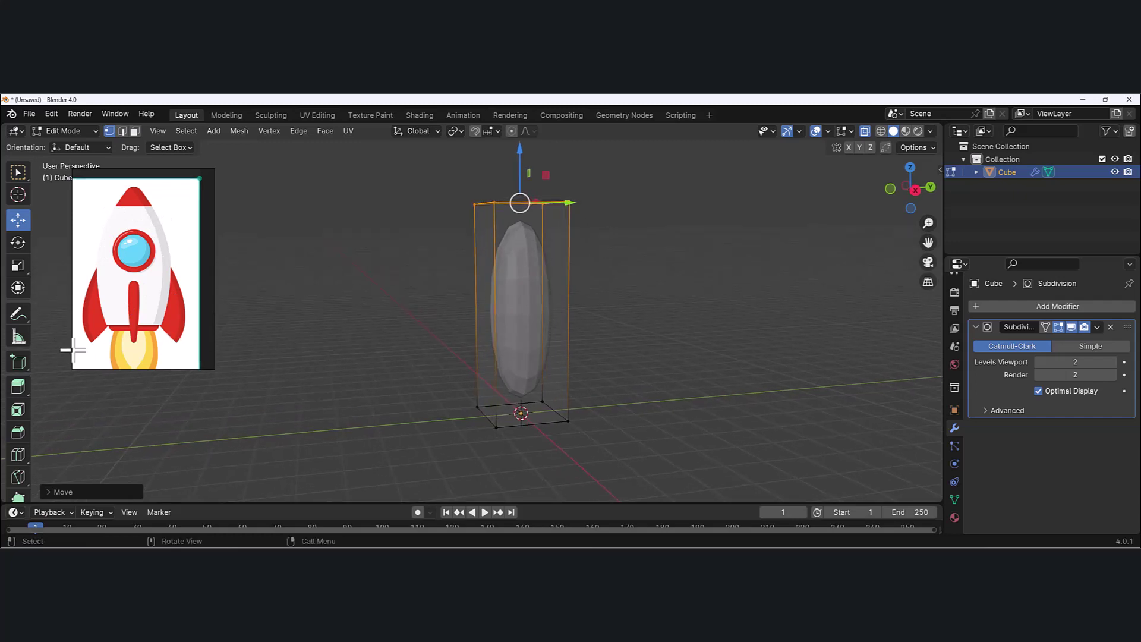
middle_drag(621, 341, 628, 338)
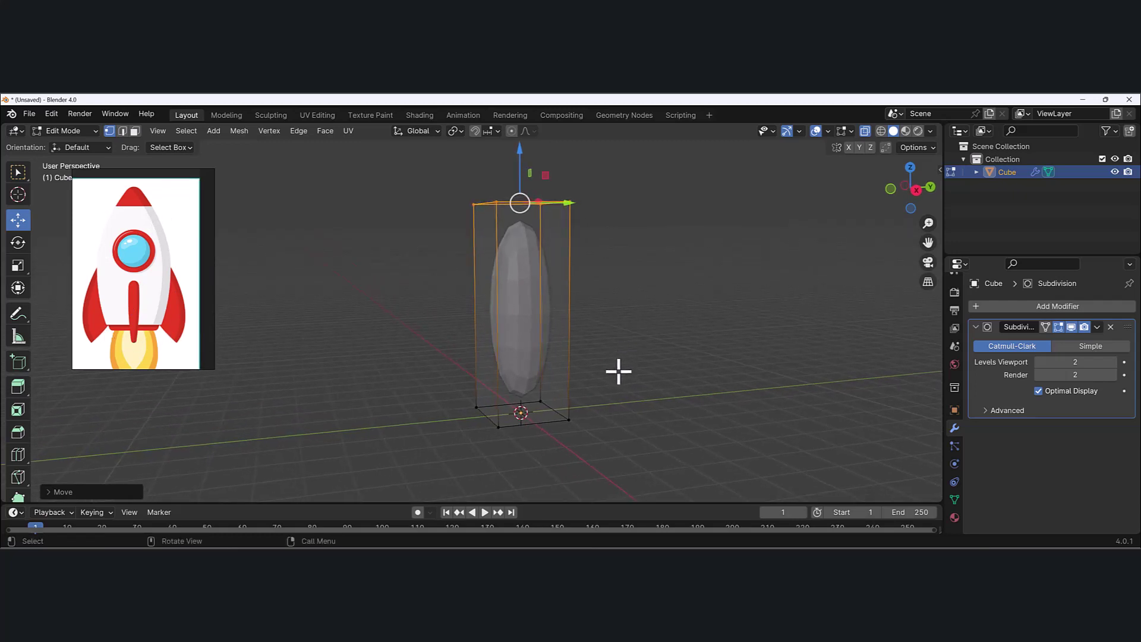
drag(376, 364, 698, 472)
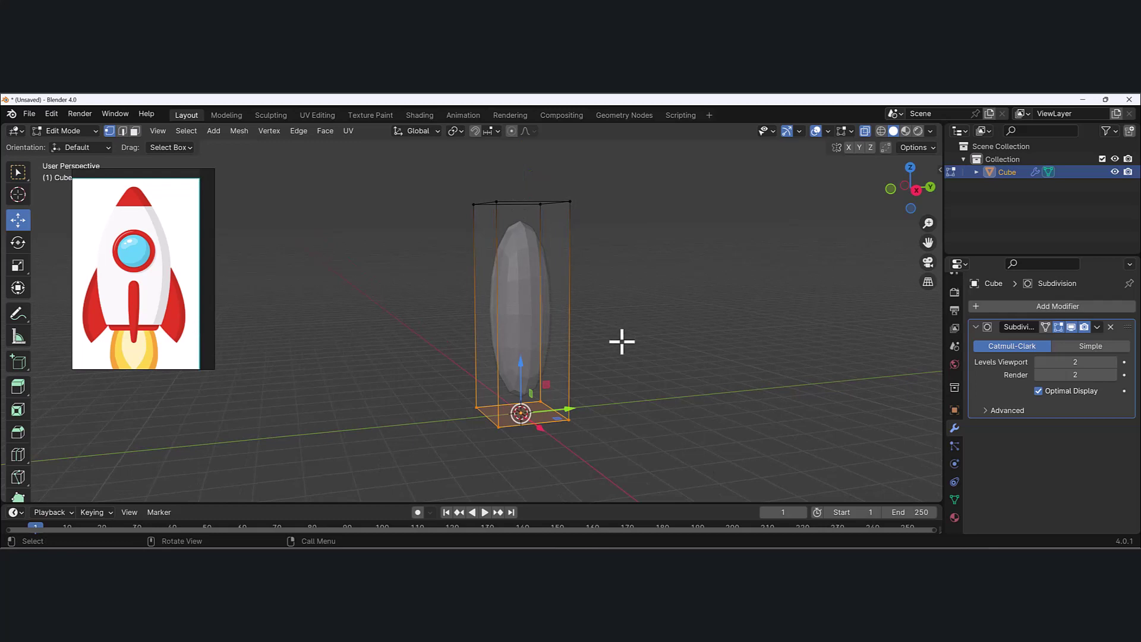
key(s)
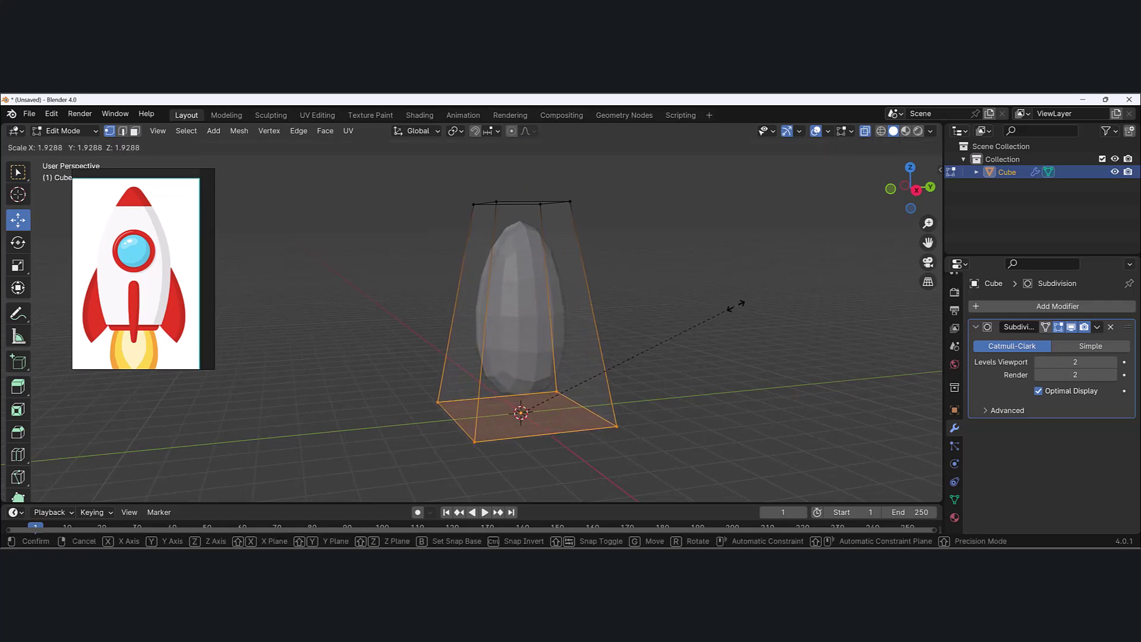
click(765, 291)
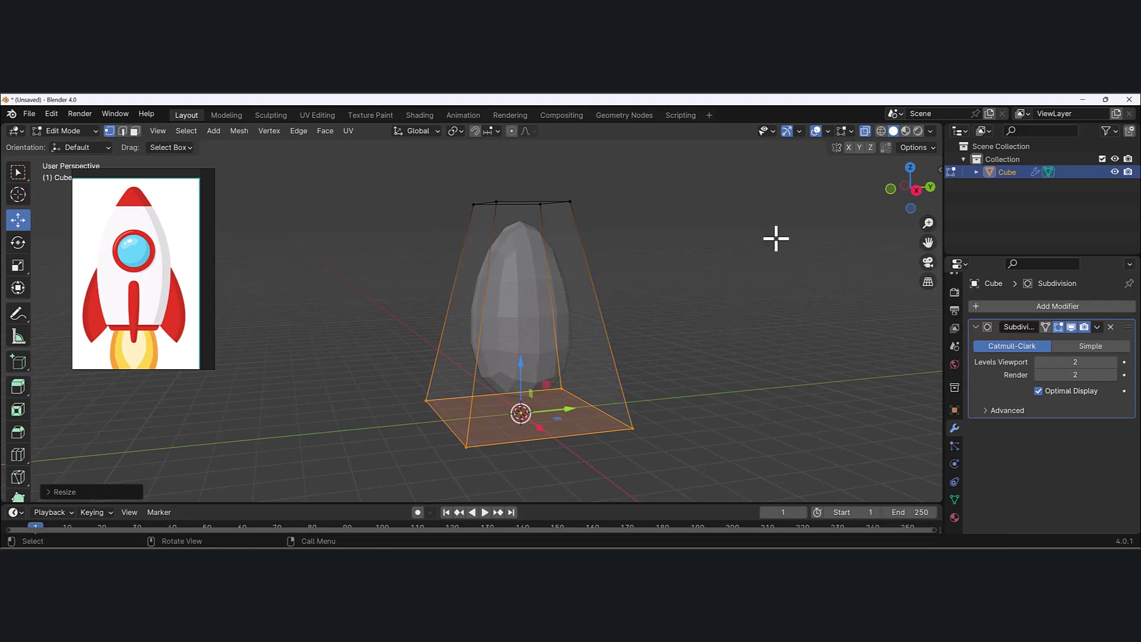
key(s)
key(Escape)
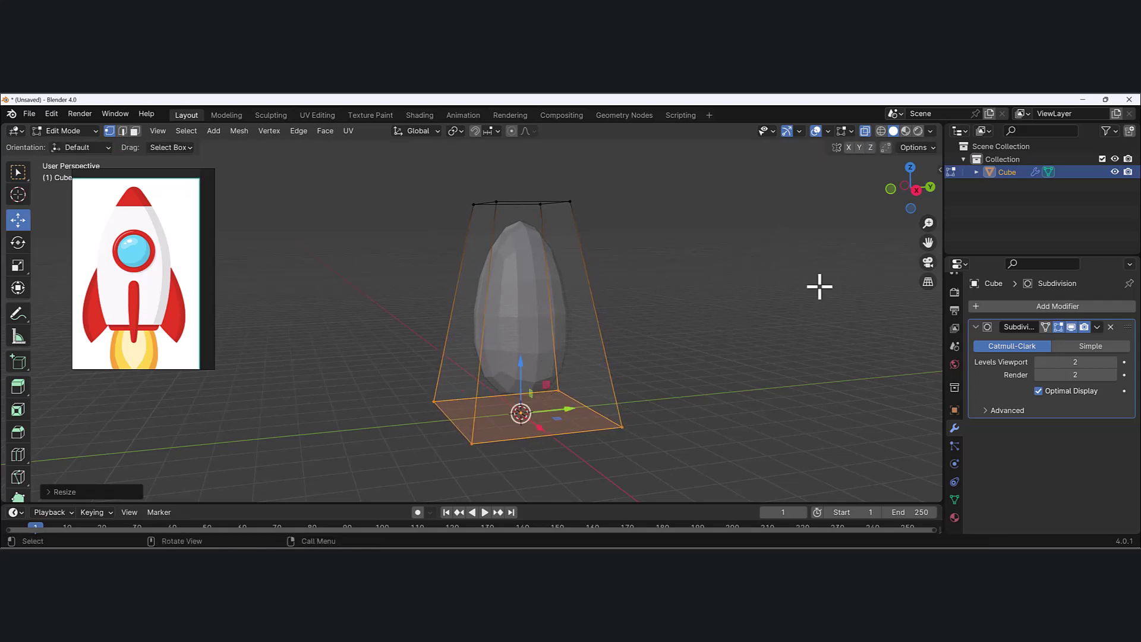
Add a horizontal loop cut to the body, slide it down close to the base, and turn X-ray off to check the shape.
middle_drag(820, 286, 794, 285)
scroll(26, 308, down, 5)
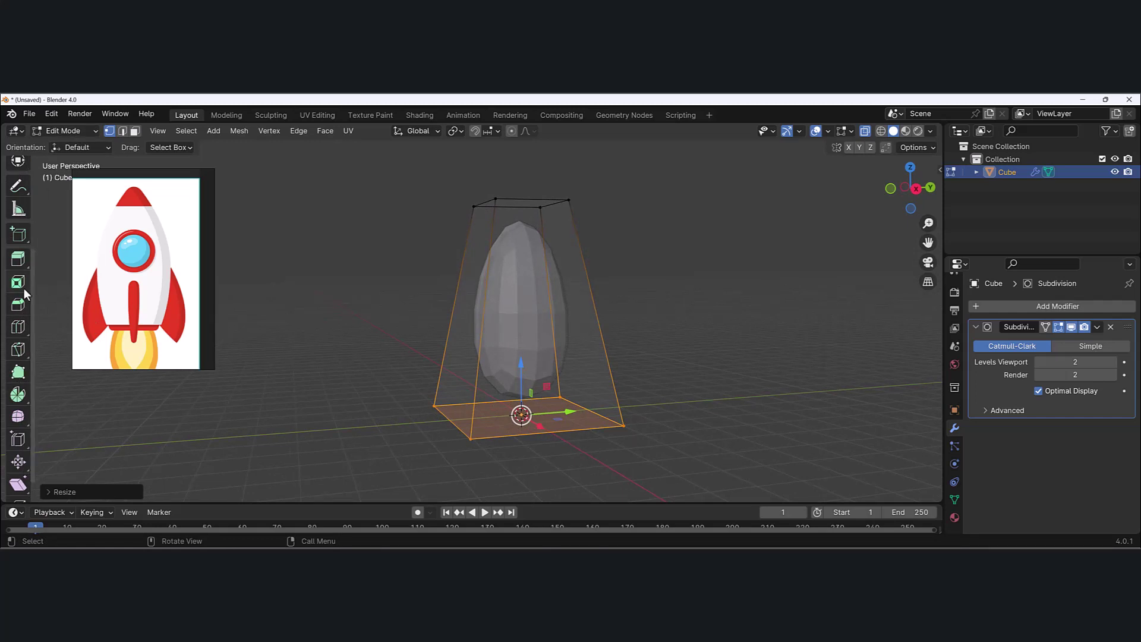
click(20, 330)
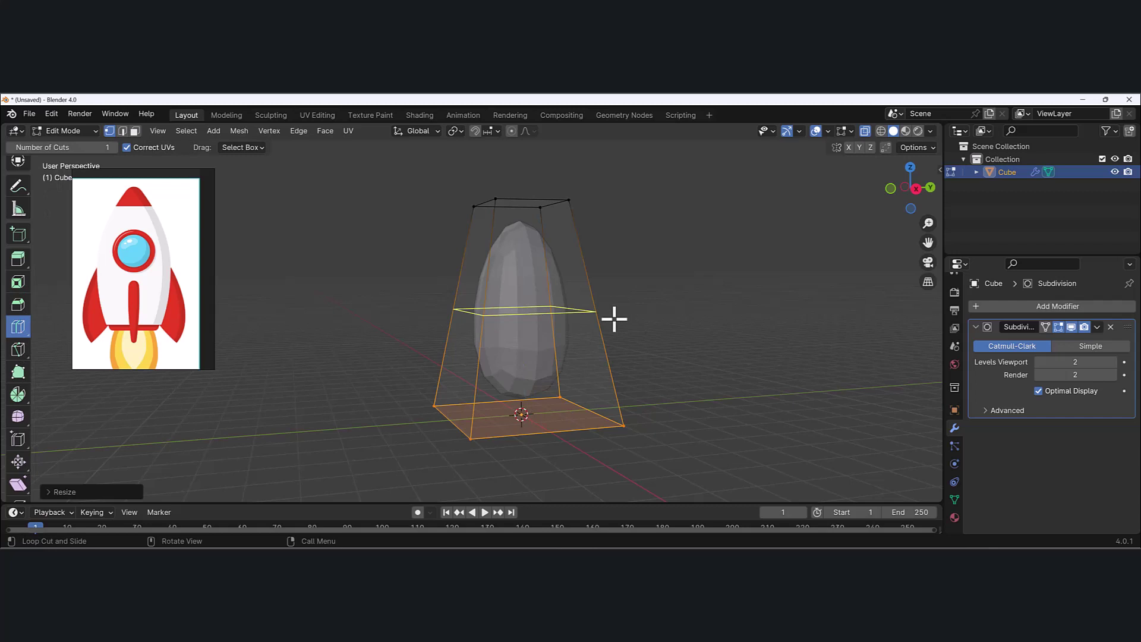
drag(583, 321, 605, 409)
middle_drag(614, 394, 668, 311)
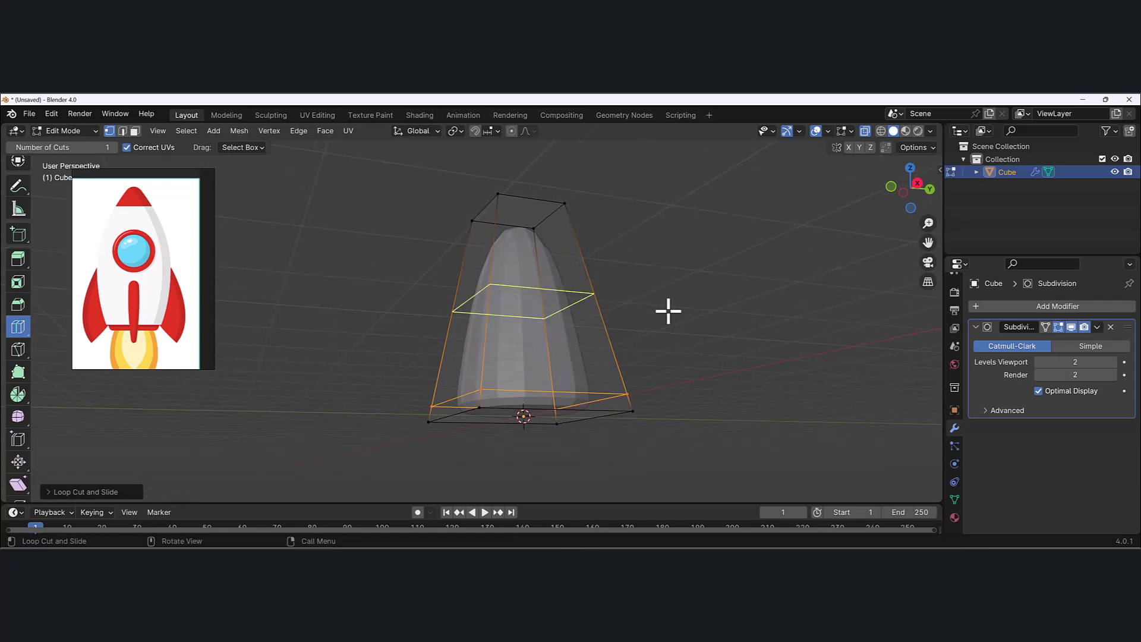
click(864, 131)
middle_drag(789, 191, 581, 377)
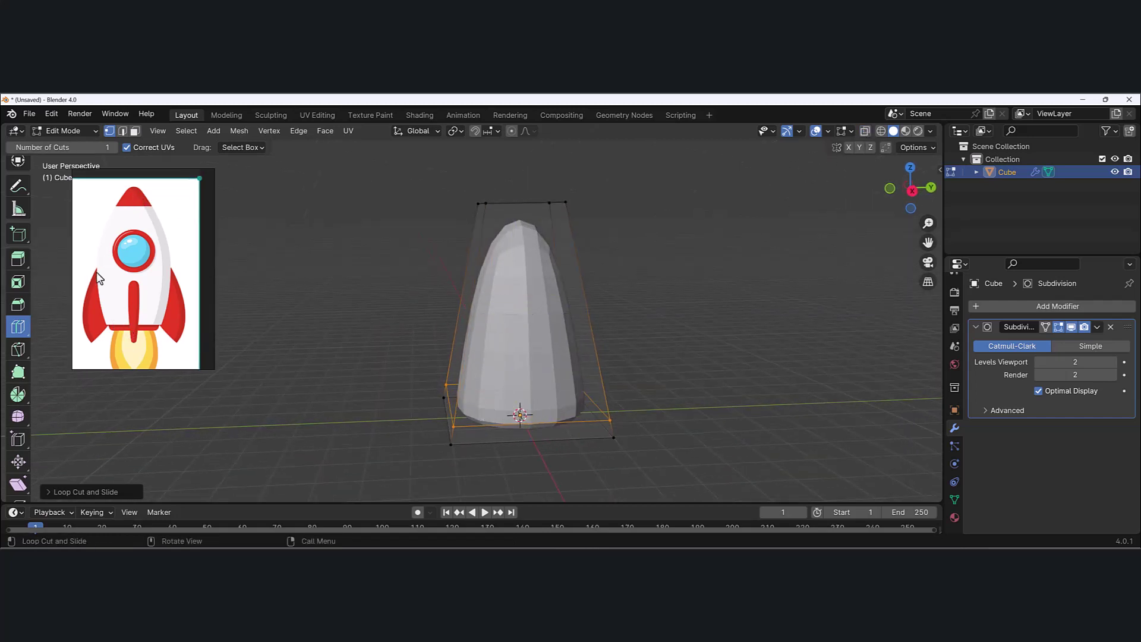
middle_drag(611, 324, 626, 305)
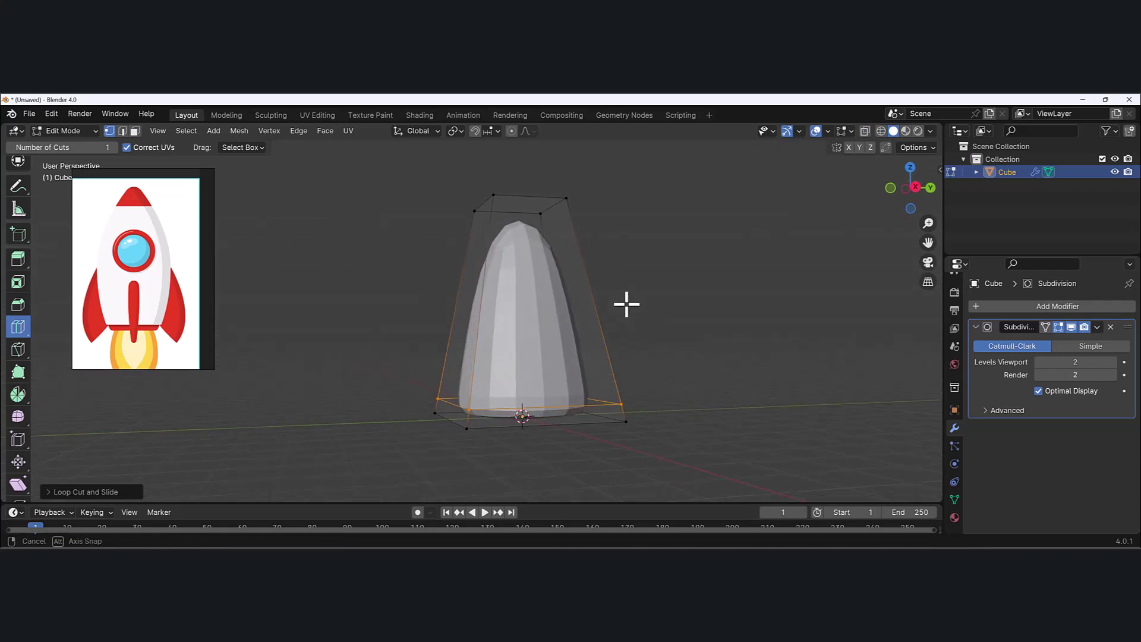
Turn X-ray back on and add a second horizontal loop cut around the middle of the body.
click(867, 130)
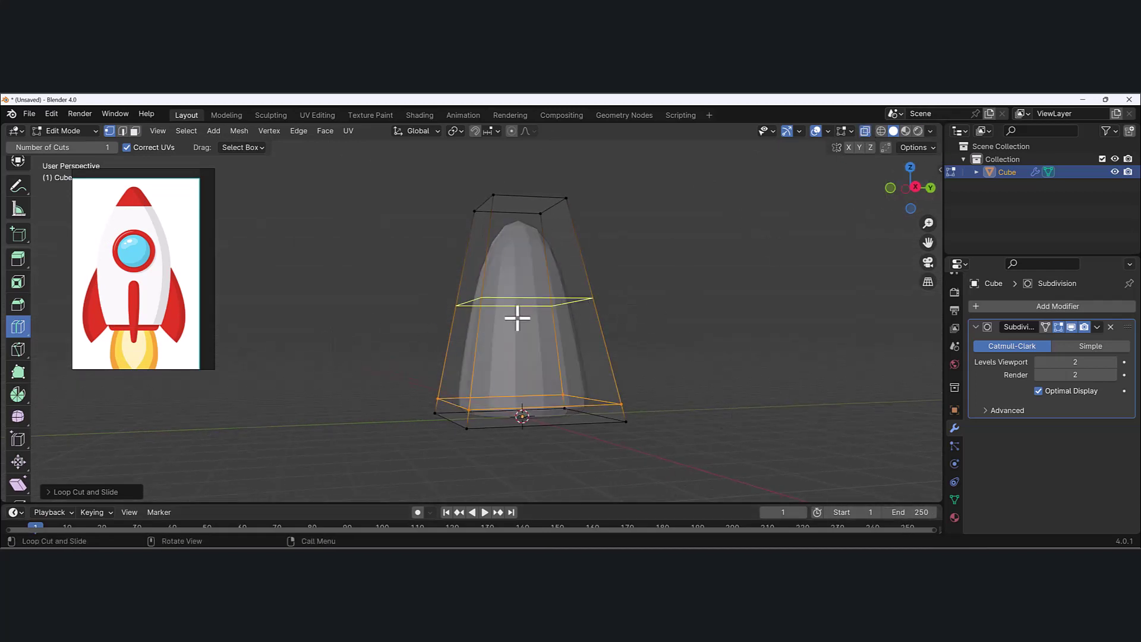
drag(487, 340, 488, 337)
middle_drag(733, 280, 734, 290)
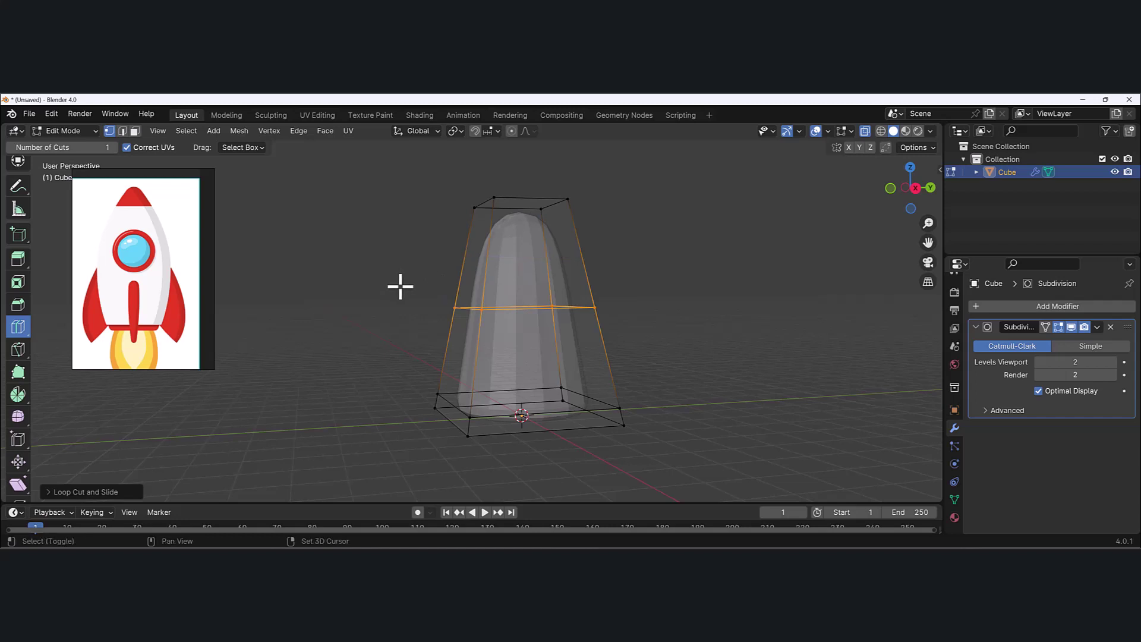
Switch to the Move tool, select the two lowest vertex loops and scale them inward to about two thirds of their width.
key(shift+space)
click(387, 157)
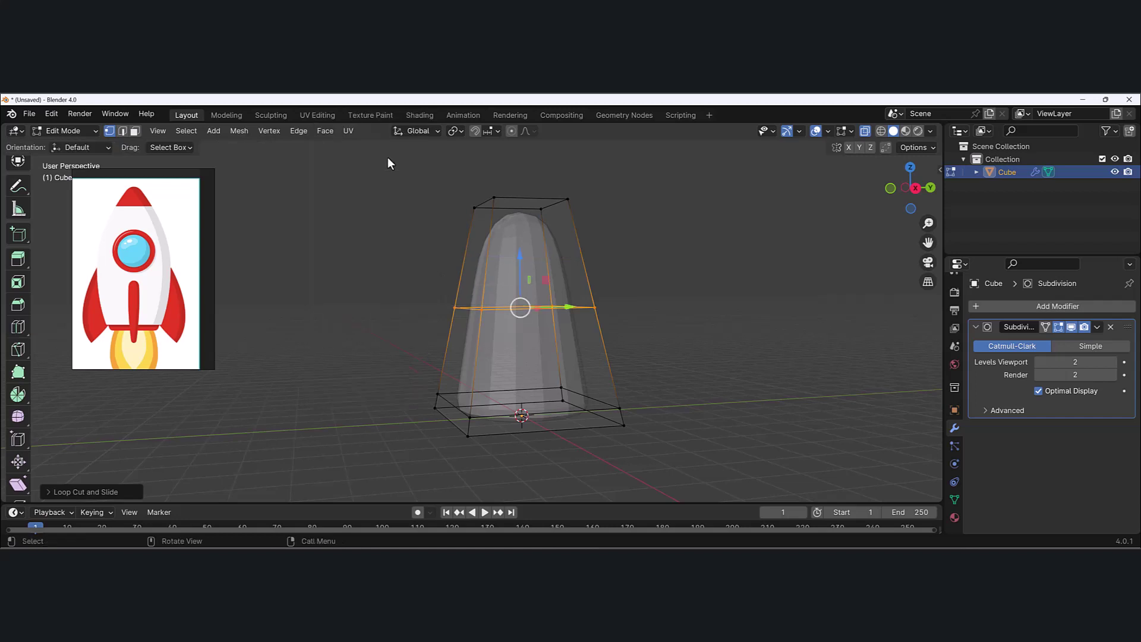
scroll(20, 214, up, 5)
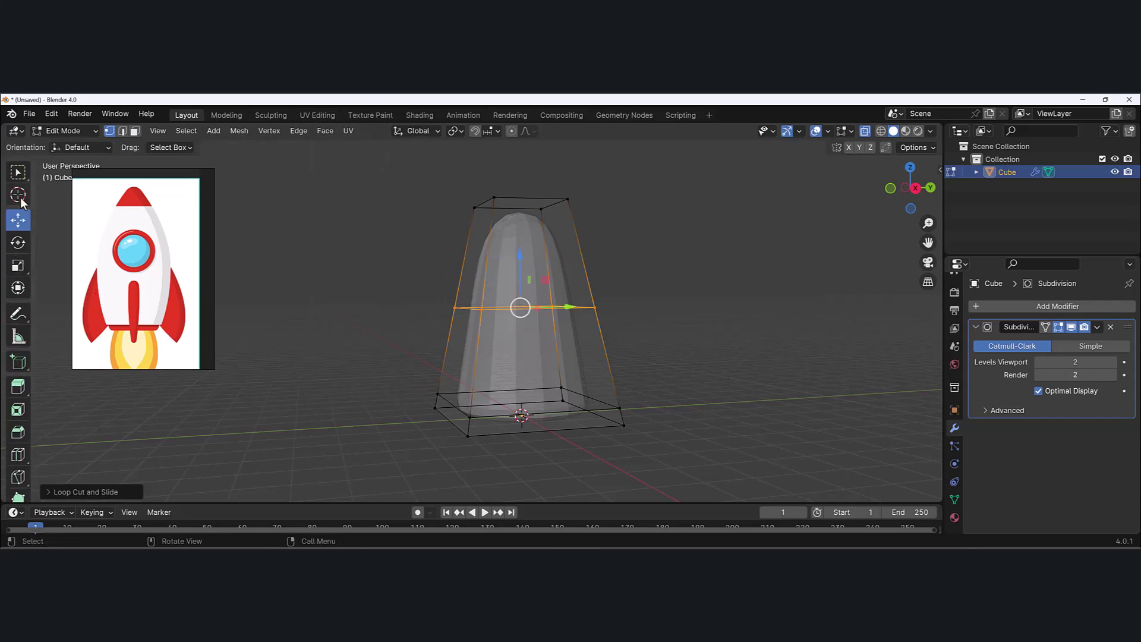
drag(343, 358, 753, 489)
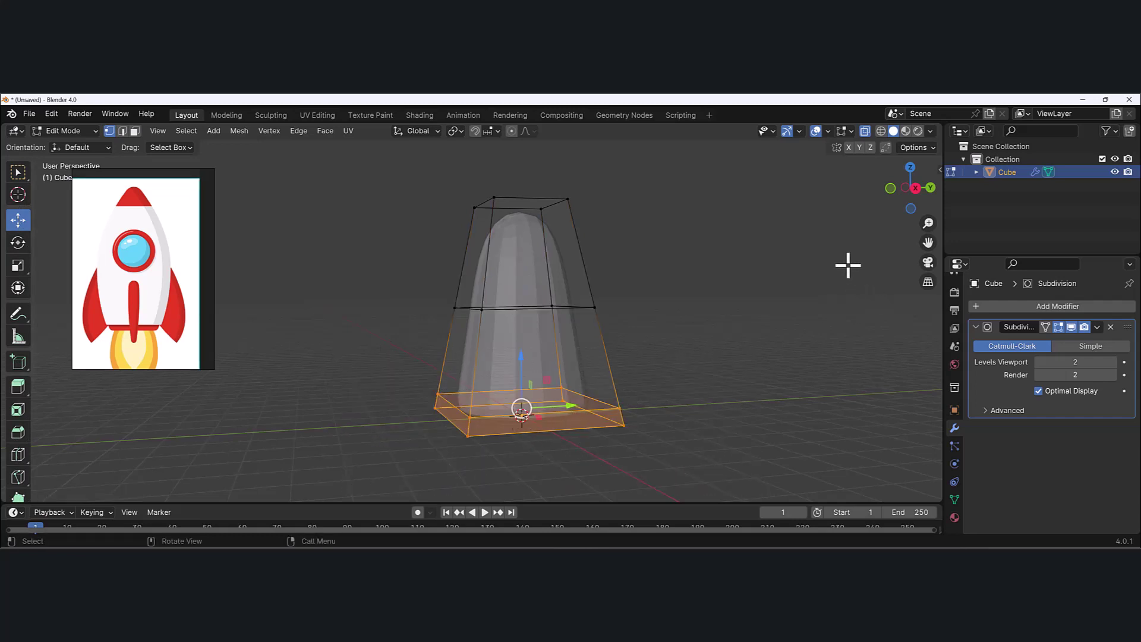
key(s)
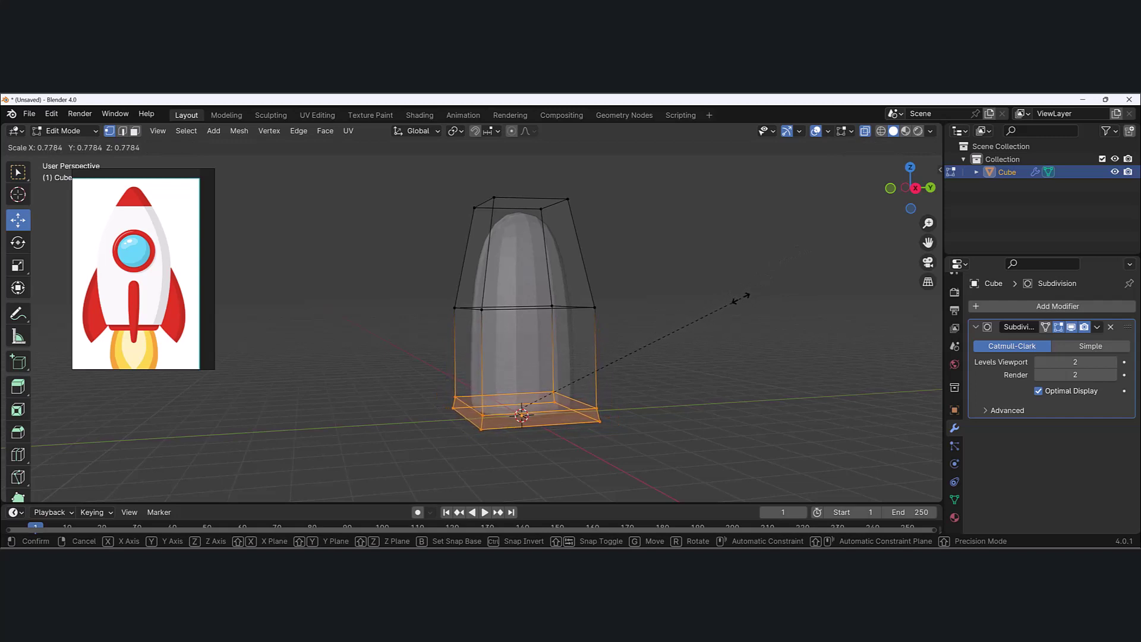
click(707, 322)
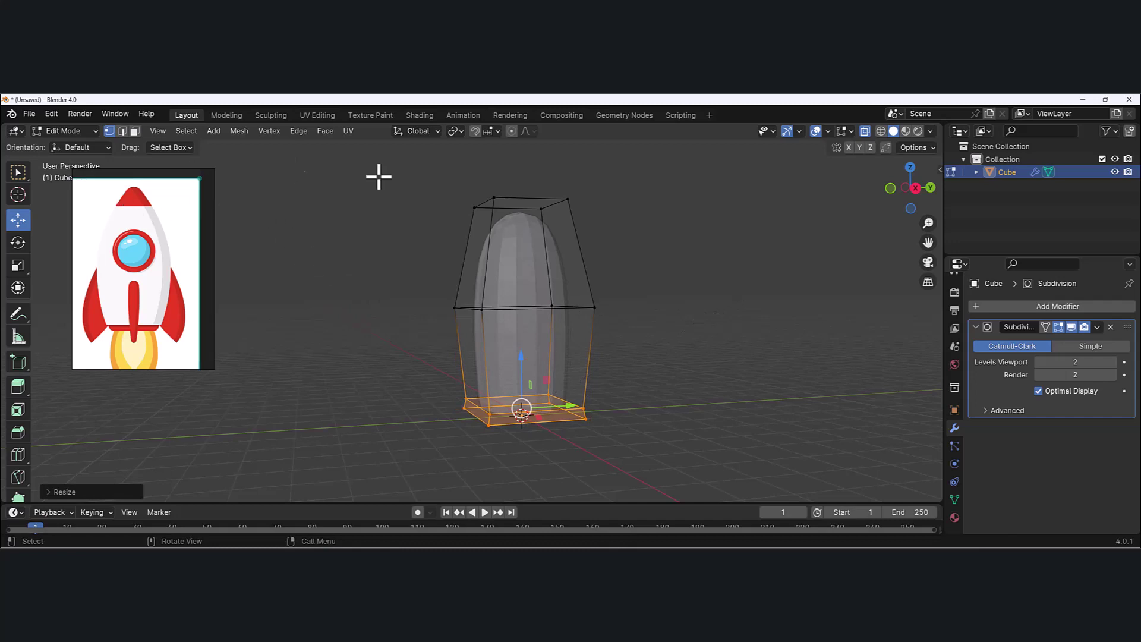
Select the four top vertices and scale them inward to about half their width to taper the nose.
drag(380, 159, 769, 238)
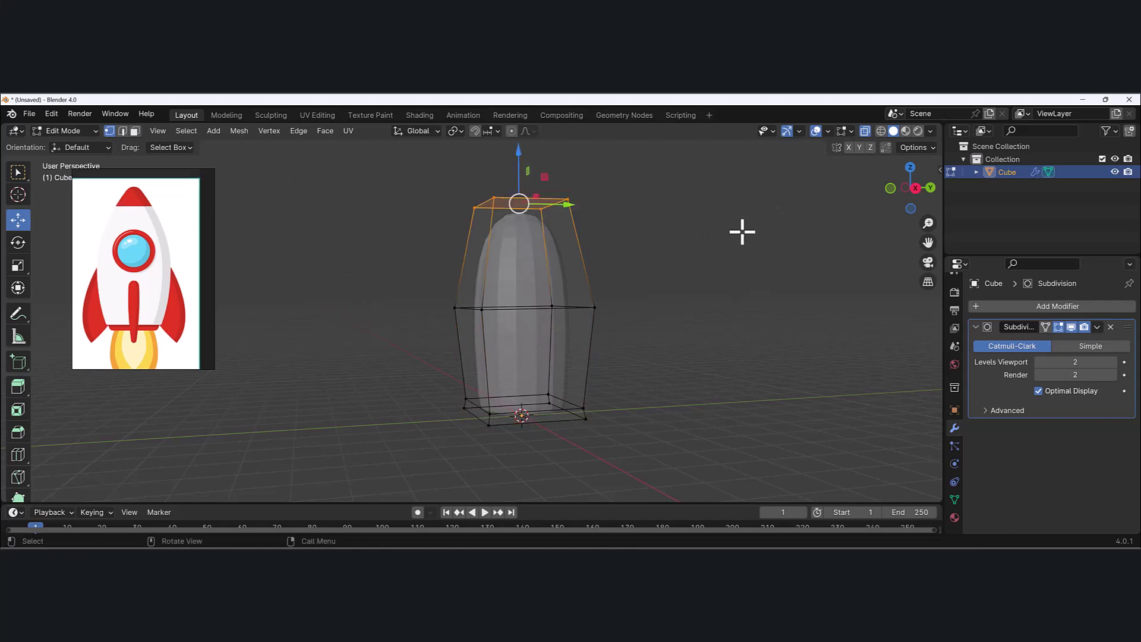
key(s)
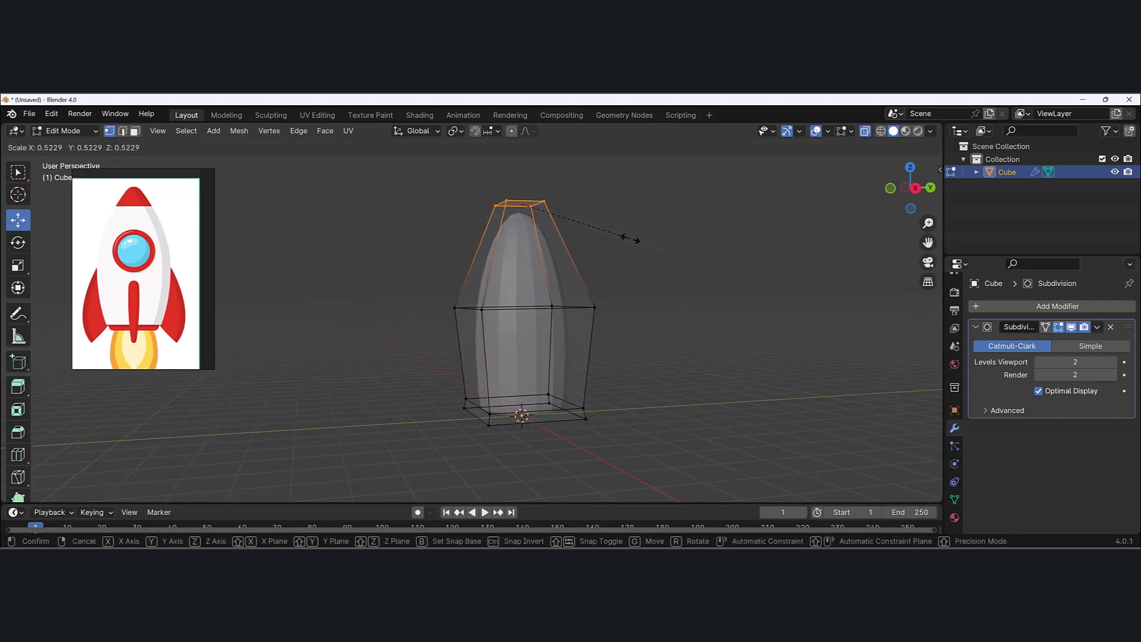
click(627, 237)
middle_drag(631, 244, 537, 219)
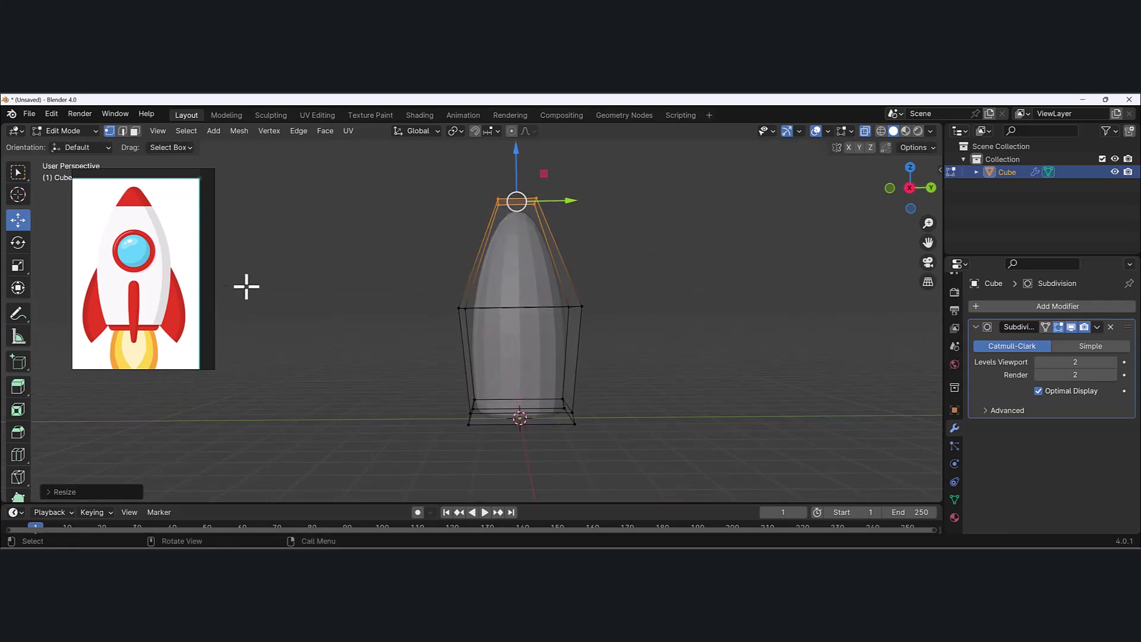
middle_drag(604, 234, 657, 260)
key(s)
click(722, 278)
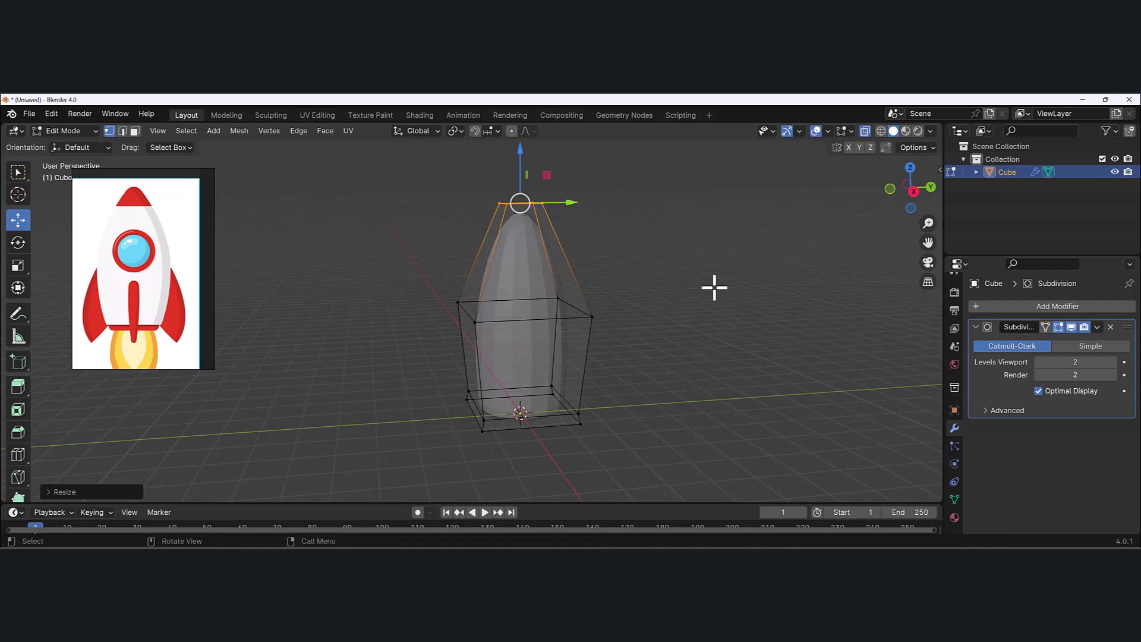
middle_drag(713, 288, 701, 284)
Return to Object Mode, apply Shade Smooth to the rocket body and turn X-ray off.
key(ctrl+Tab)
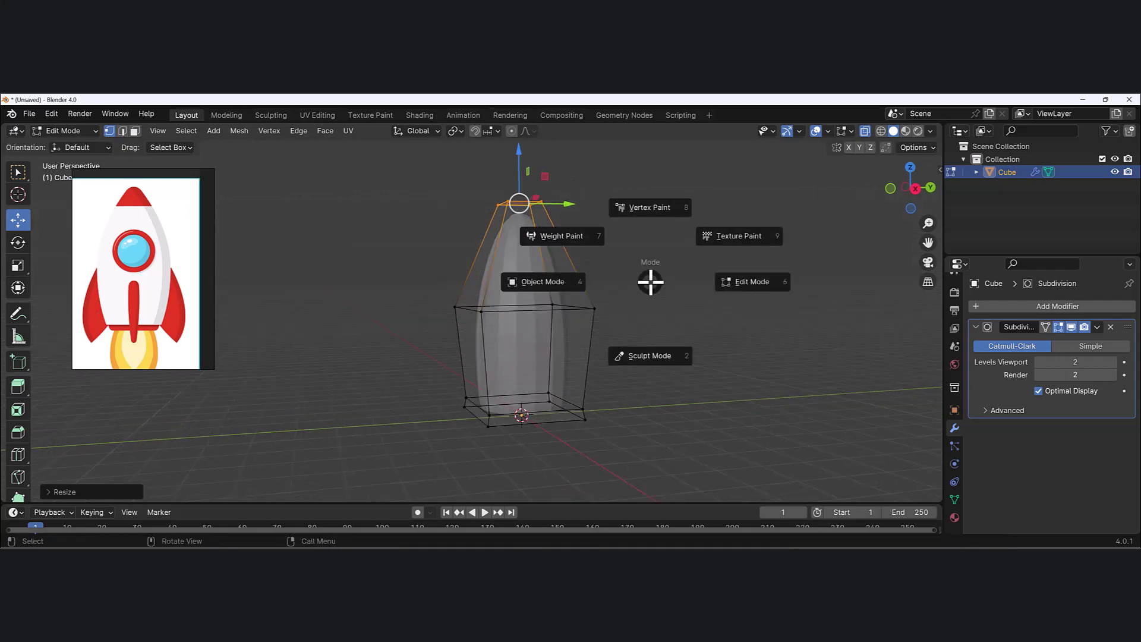
click(547, 287)
right_click(525, 259)
click(525, 258)
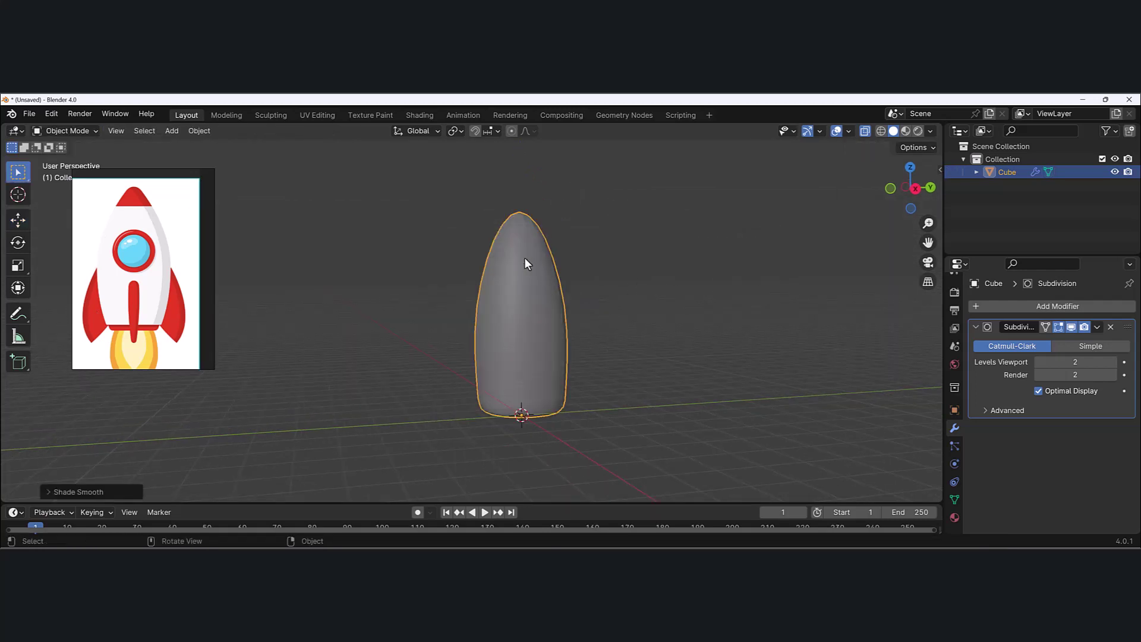
middle_drag(524, 258, 940, 133)
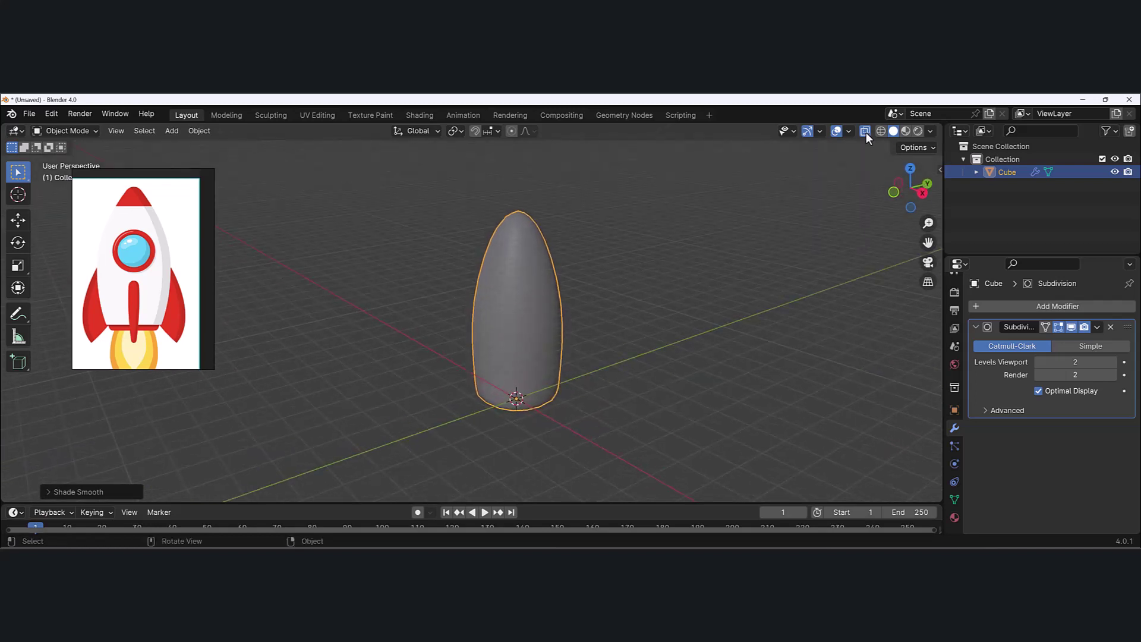
middle_drag(684, 285, 636, 296)
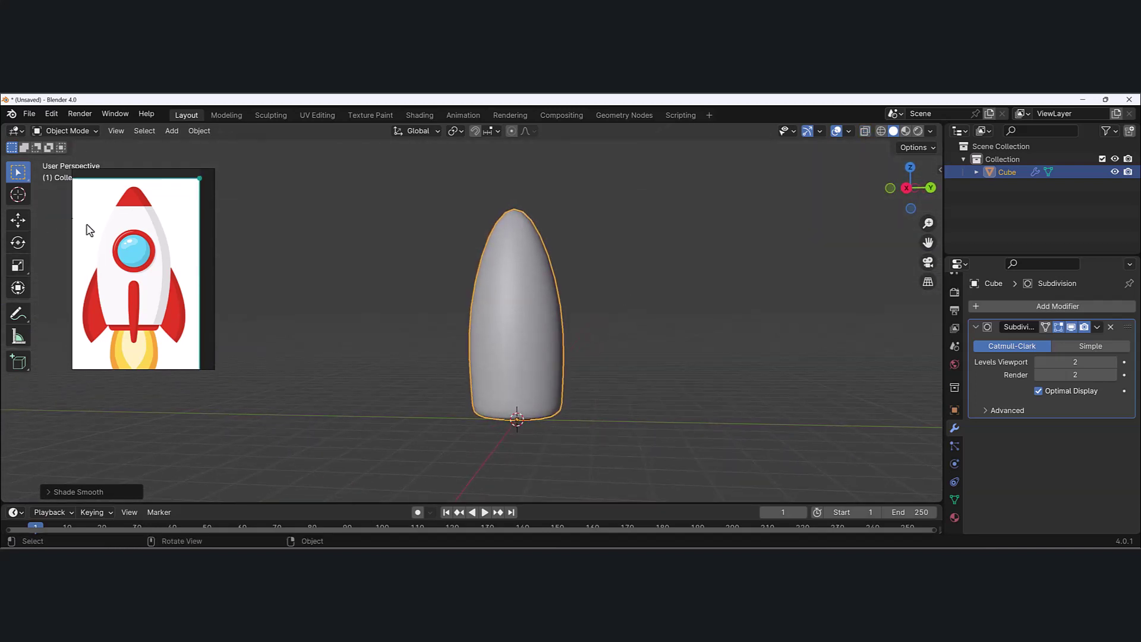
middle_drag(508, 287, 479, 302)
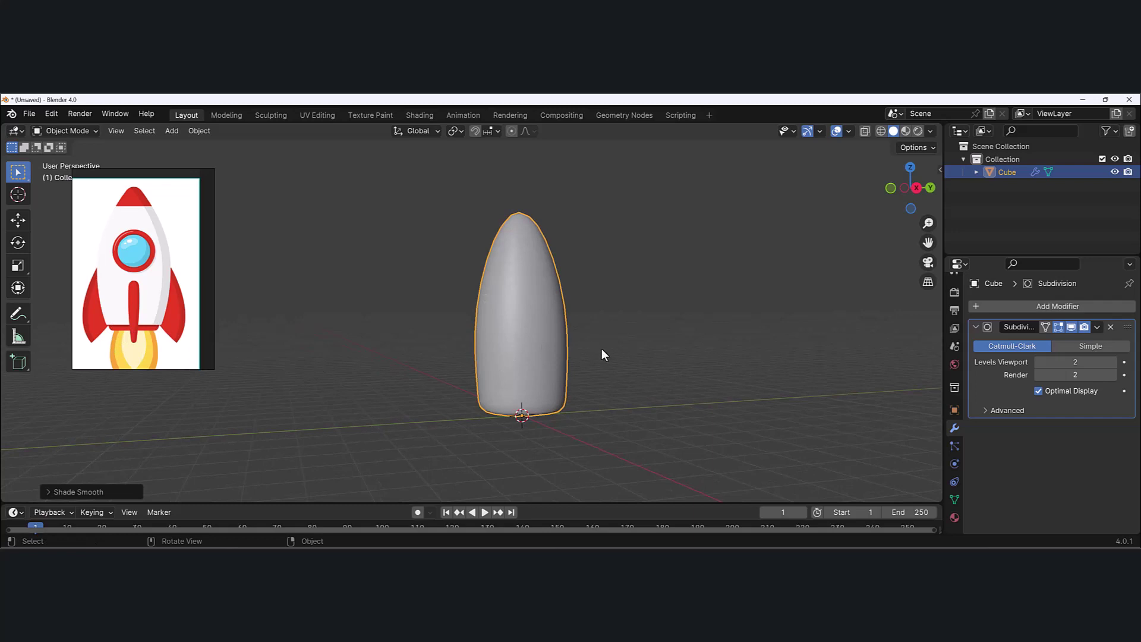
Move the rocket body up along Z by about 0.47 m with the Move tool and deselect it.
key(shift+space)
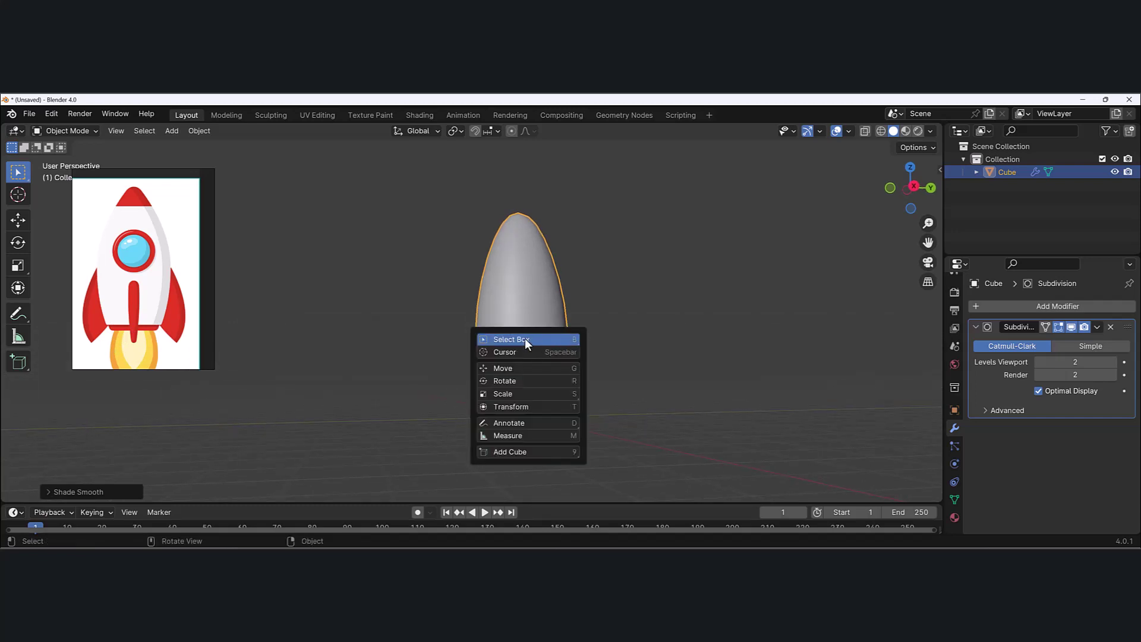
click(507, 367)
drag(519, 370, 521, 351)
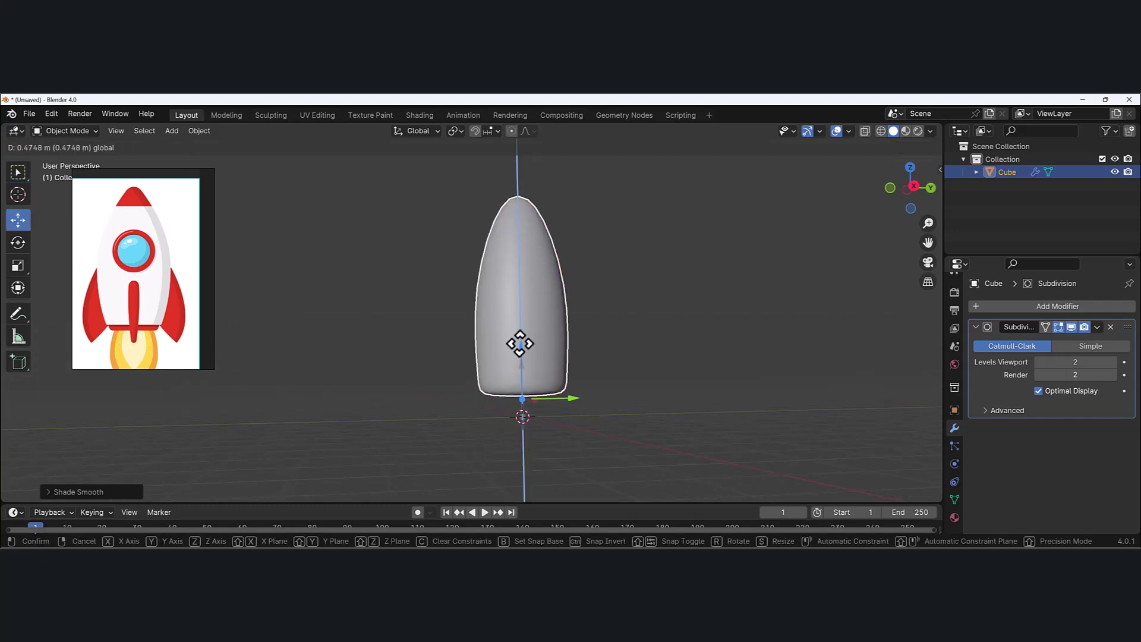
middle_drag(520, 351, 615, 338)
click(652, 360)
Add a new cube mesh at the origin and raise it slightly along the Z axis.
click(172, 131)
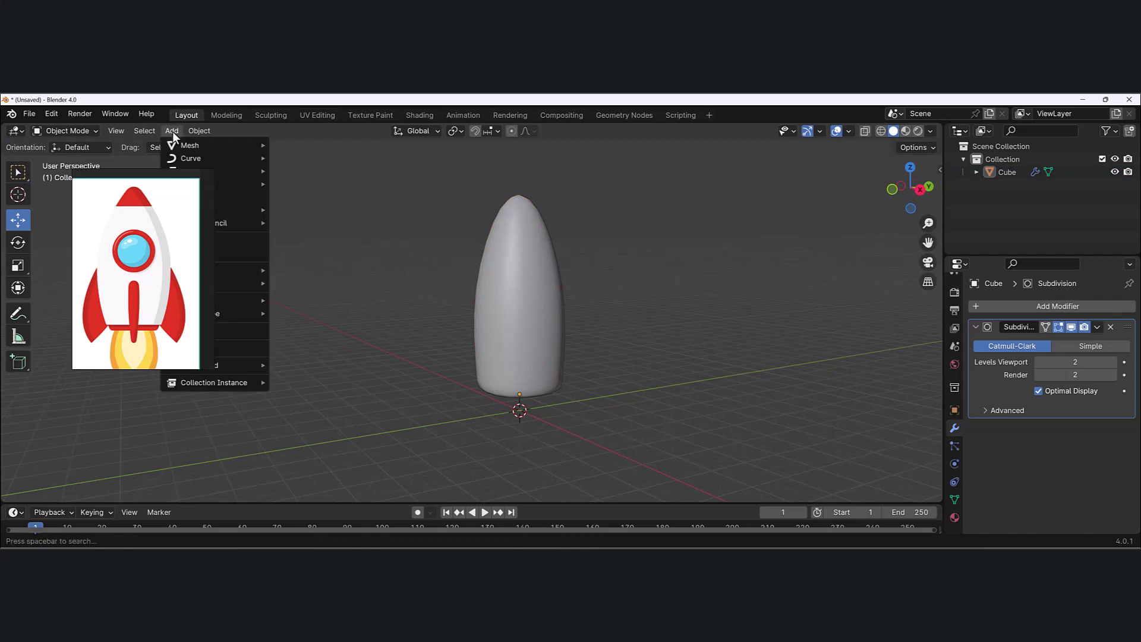
mouse_move(187, 144)
click(298, 158)
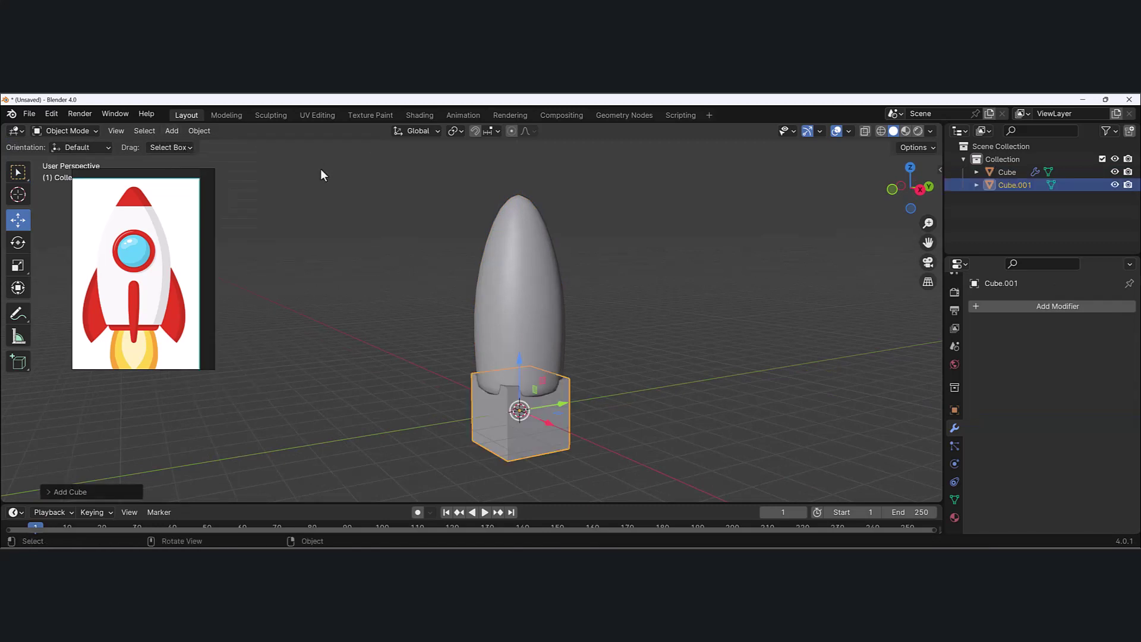
drag(519, 363, 518, 336)
Move the new cube about 3 m along X, clear of the body, and give it a level 3 Subdivision modifier.
middle_drag(504, 391, 564, 390)
drag(551, 372, 654, 377)
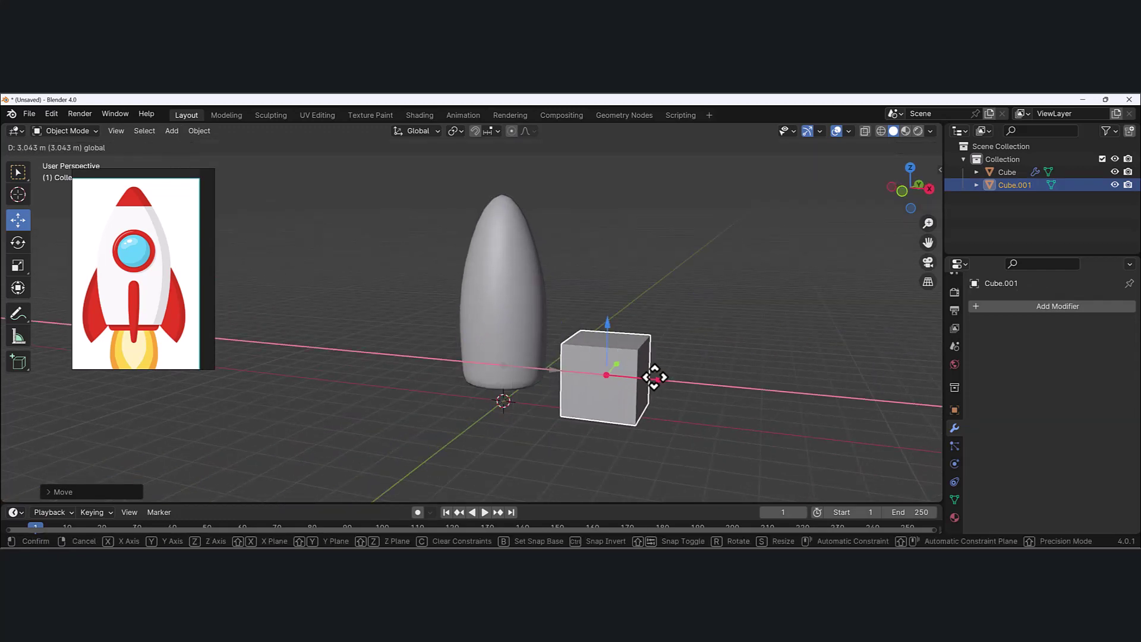
middle_drag(683, 344, 703, 328)
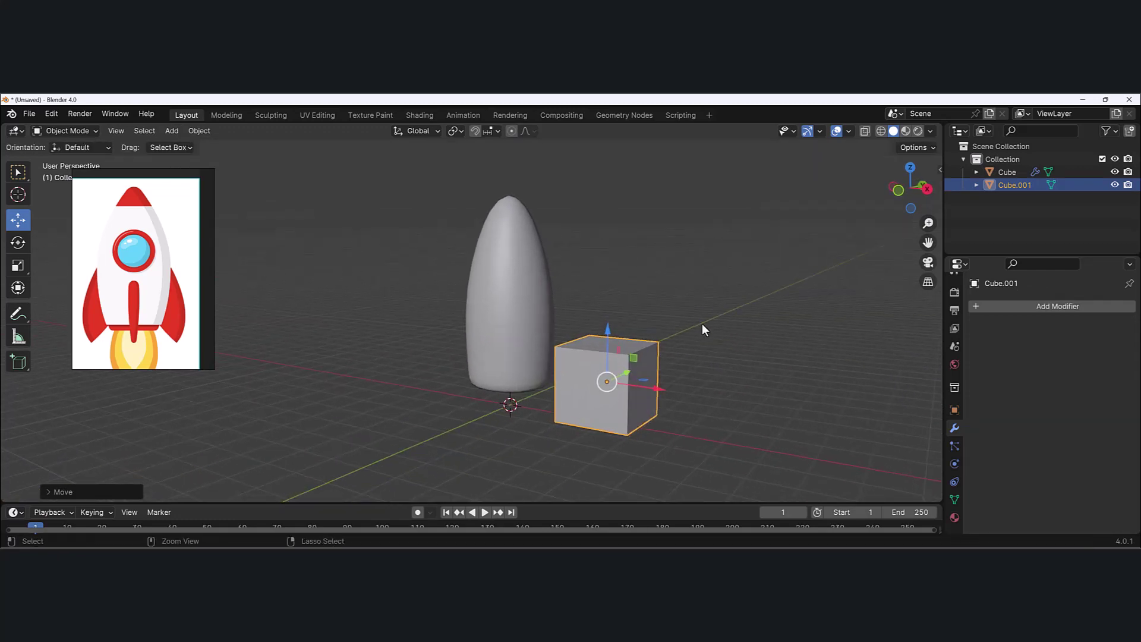
key(ctrl+3)
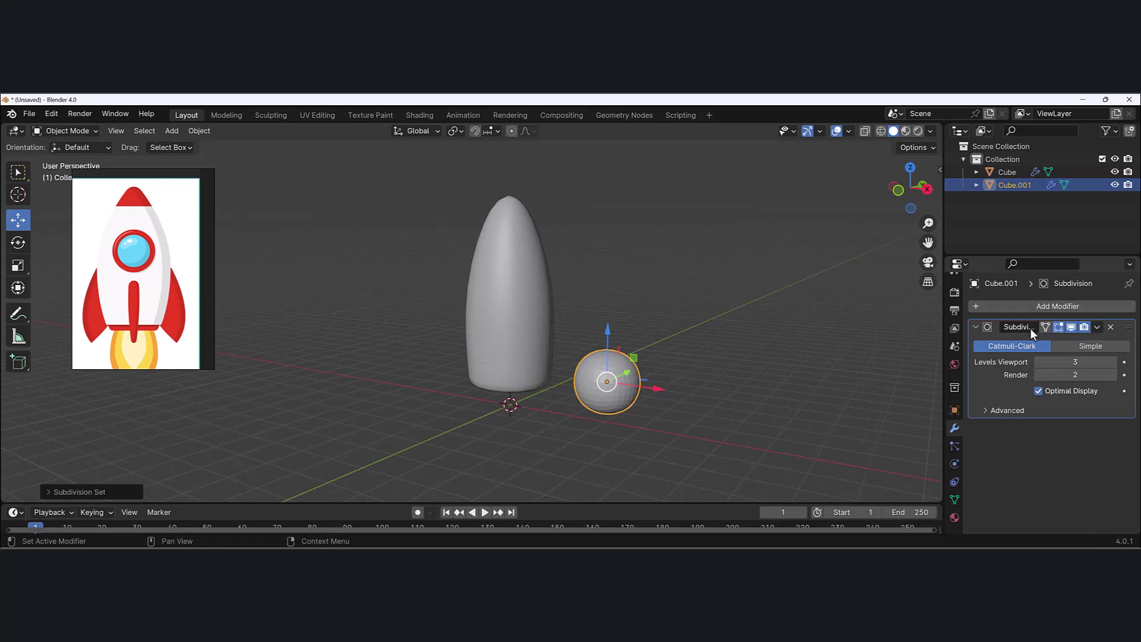
scroll(774, 344, up, 2)
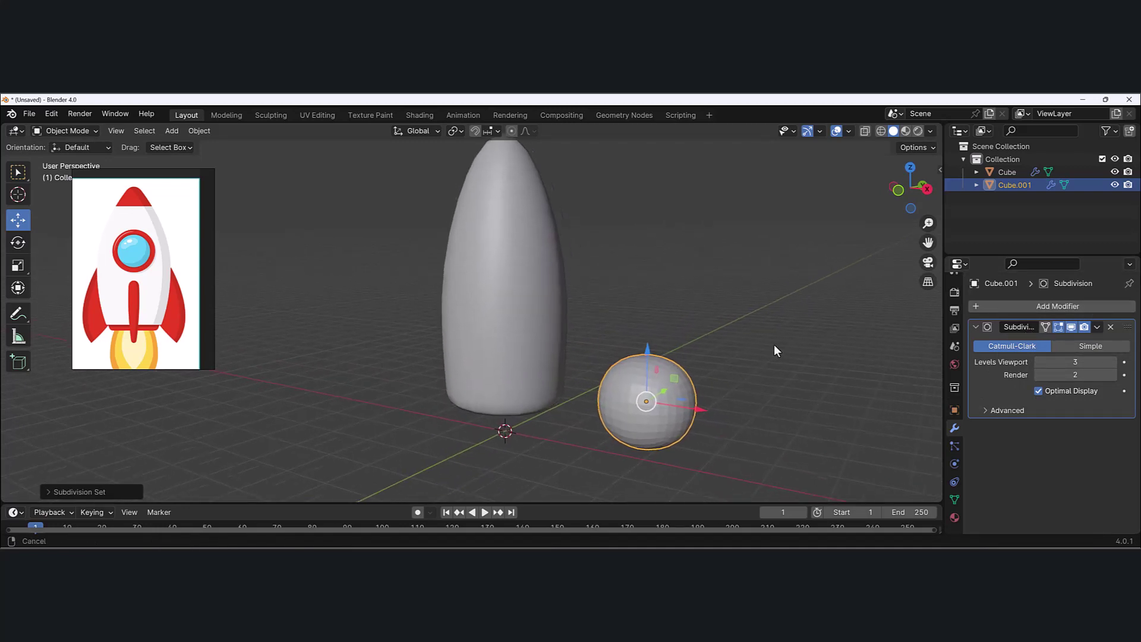
Lower the new cube's Subdivision viewport level to 2 and apply Shade Smooth to it.
click(1039, 362)
right_click(665, 382)
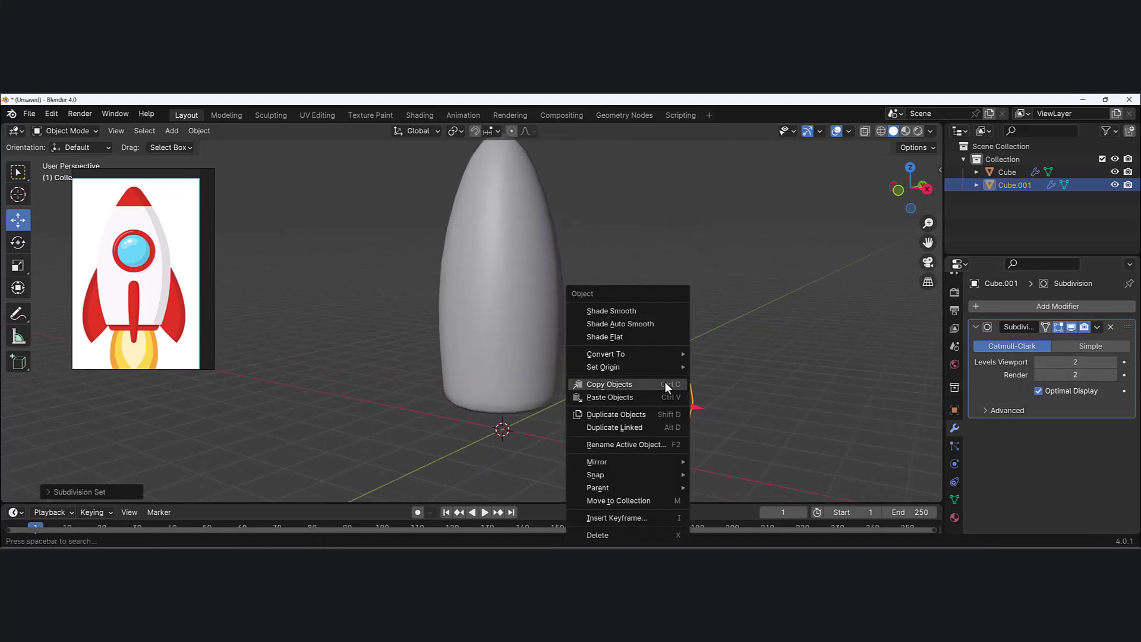
click(638, 311)
middle_drag(686, 359, 714, 388)
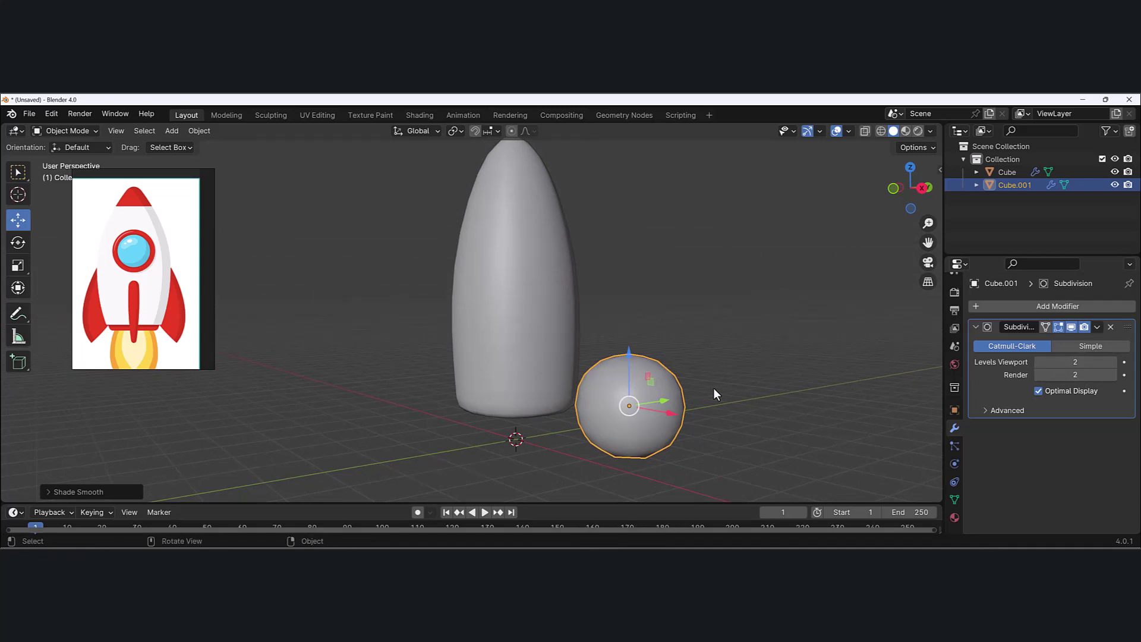
Enter Edit Mode on the cube, add a horizontal loop cut and slide it close to the top edge.
key(ctrl+Tab)
click(746, 390)
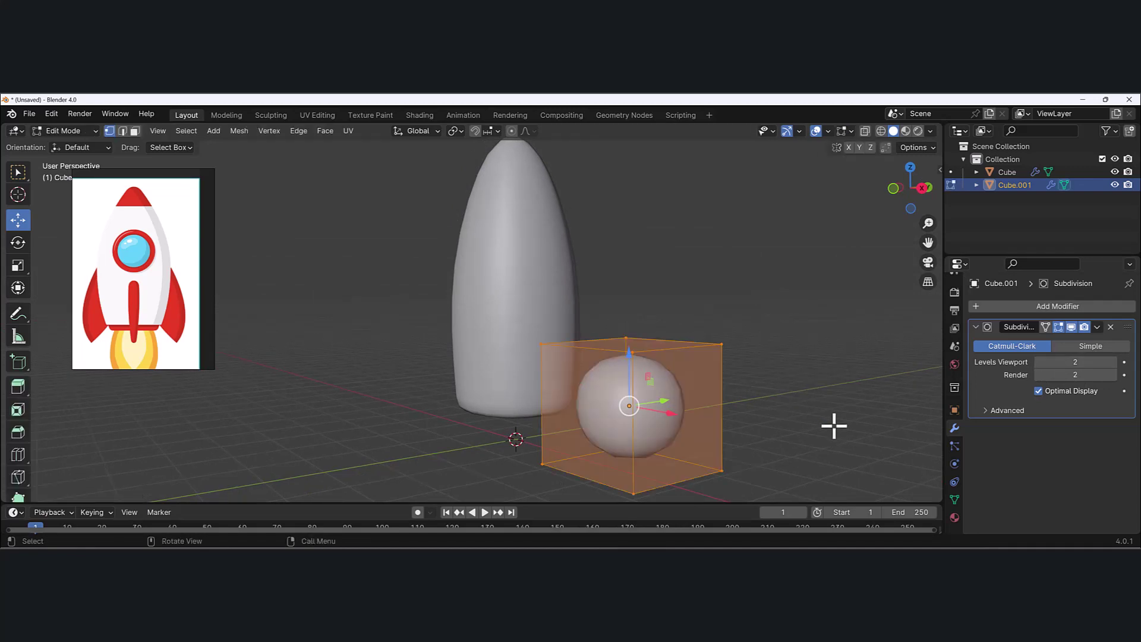
scroll(18, 429, down, 1)
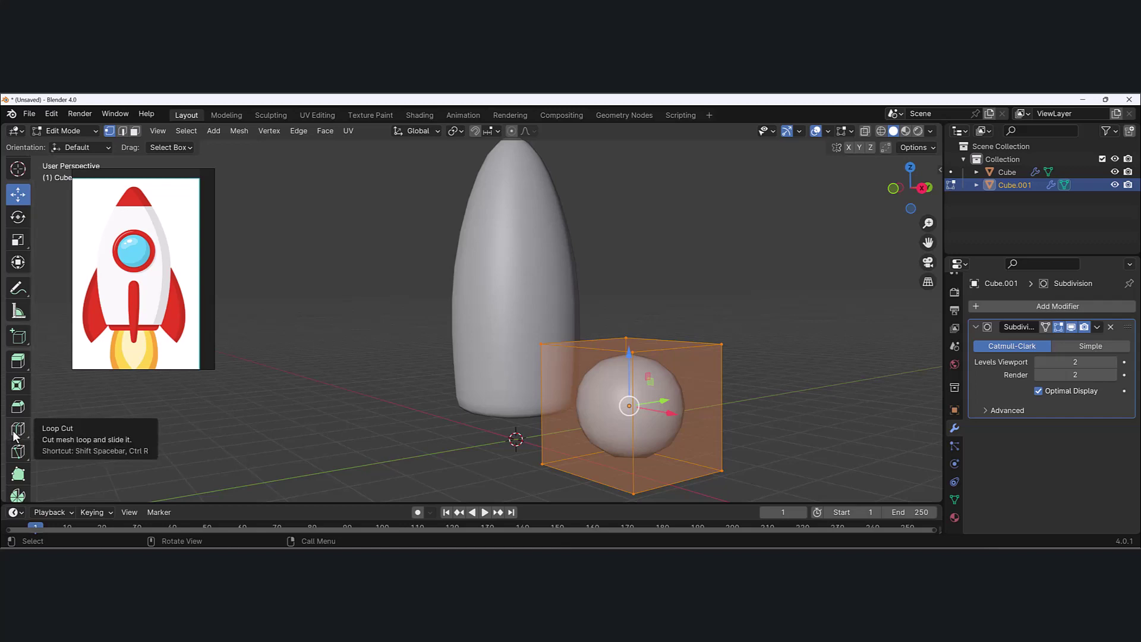
middle_drag(687, 369, 777, 367)
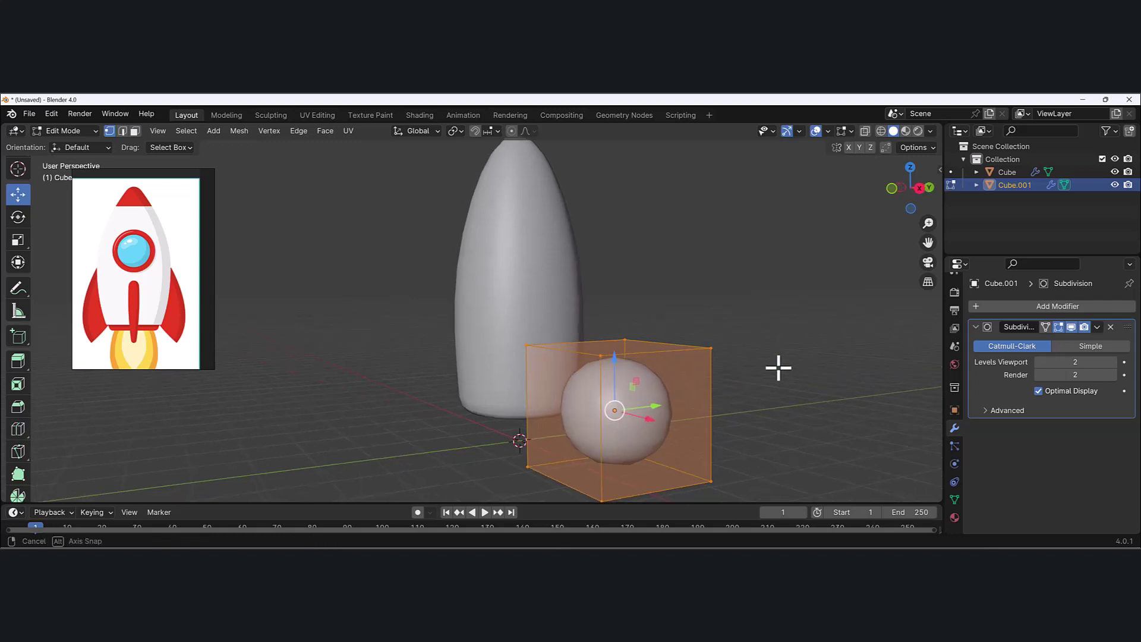
key(ctrl+r)
click(711, 380)
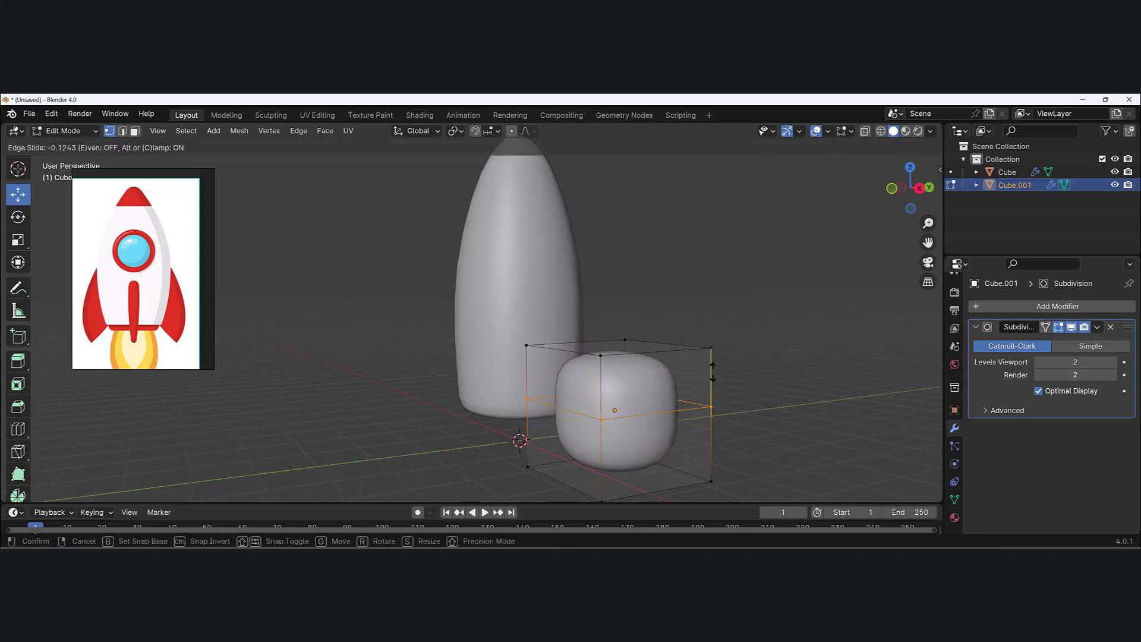
click(725, 344)
Add a second horizontal loop cut to the cube and slide it close to the bottom edge.
key(g)
key(g)
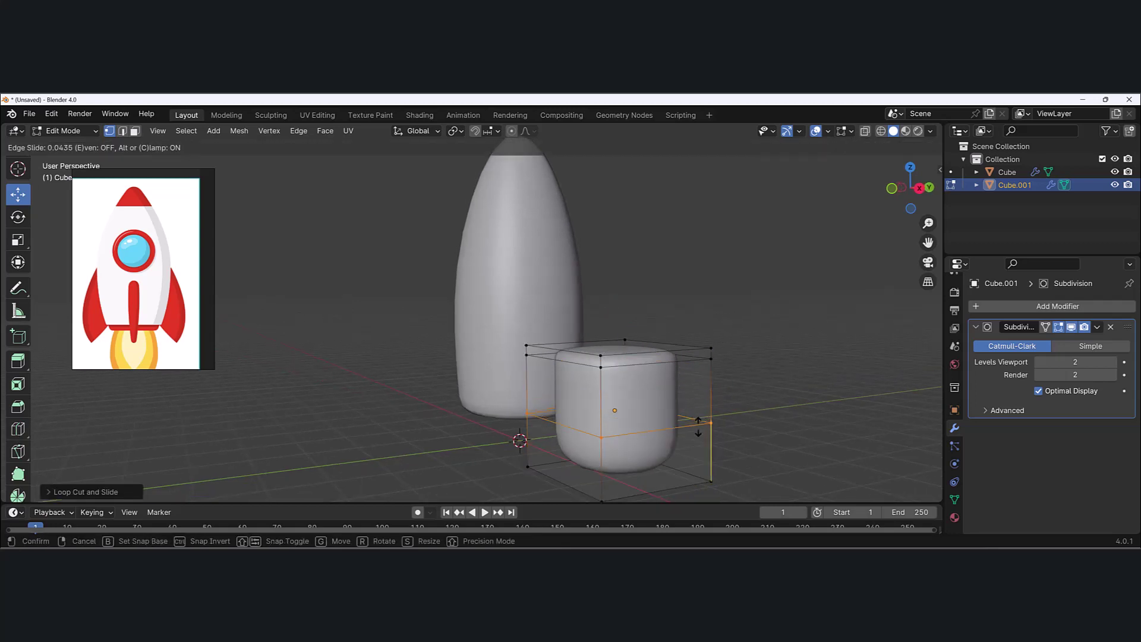
click(704, 471)
middle_drag(723, 408, 639, 400)
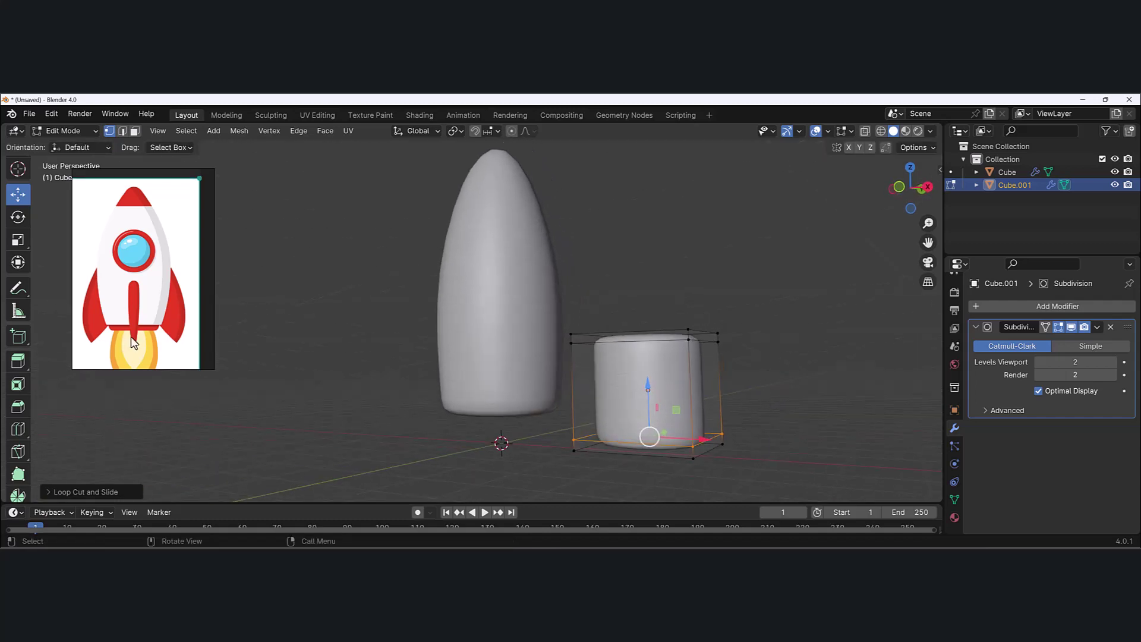
middle_drag(611, 336, 682, 298)
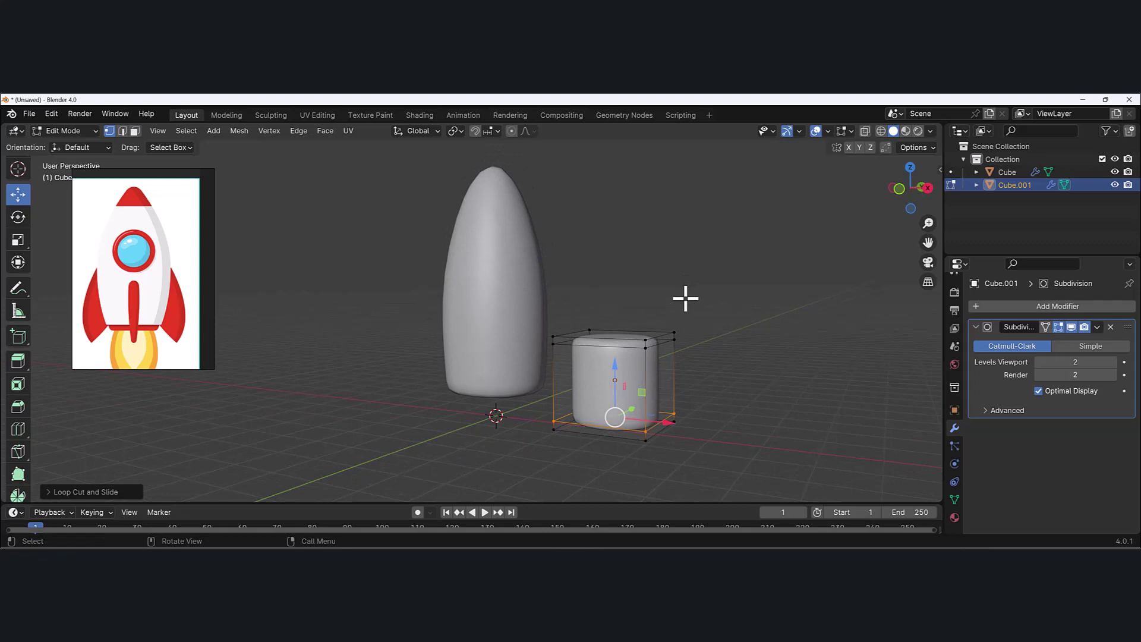
Return to Object Mode and move the rounded block along X until it is centred in the rocket body.
key(ctrl+Tab)
click(614, 297)
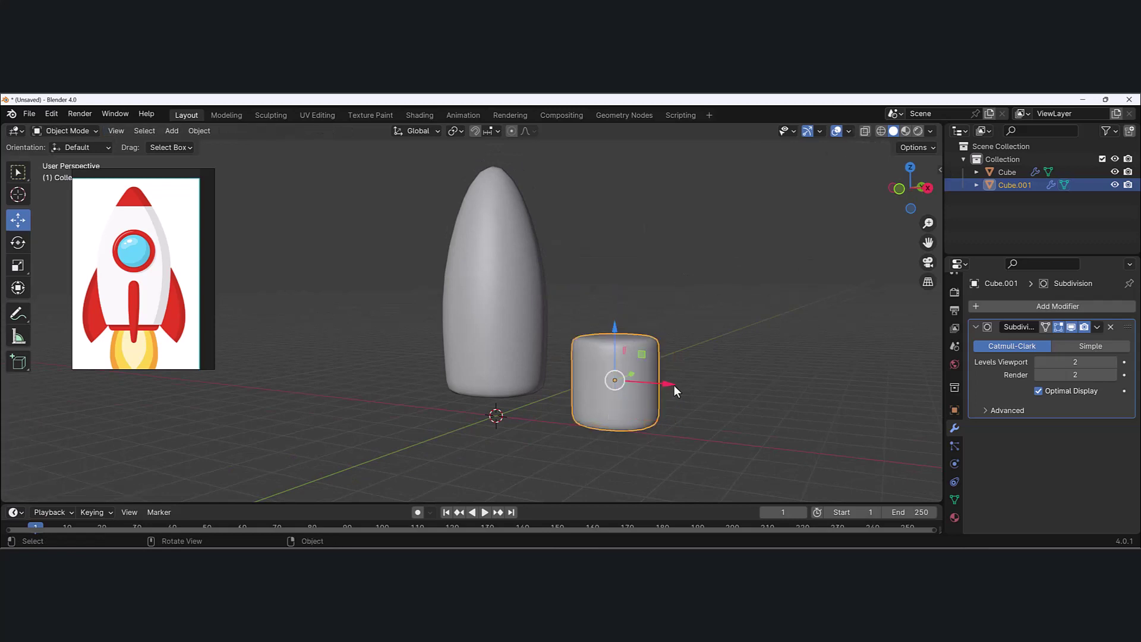
drag(674, 385, 549, 375)
middle_drag(622, 320, 600, 363)
Flatten the block to about half its height along Z and lower it about 0.5 m so it protrudes below the body.
key(s)
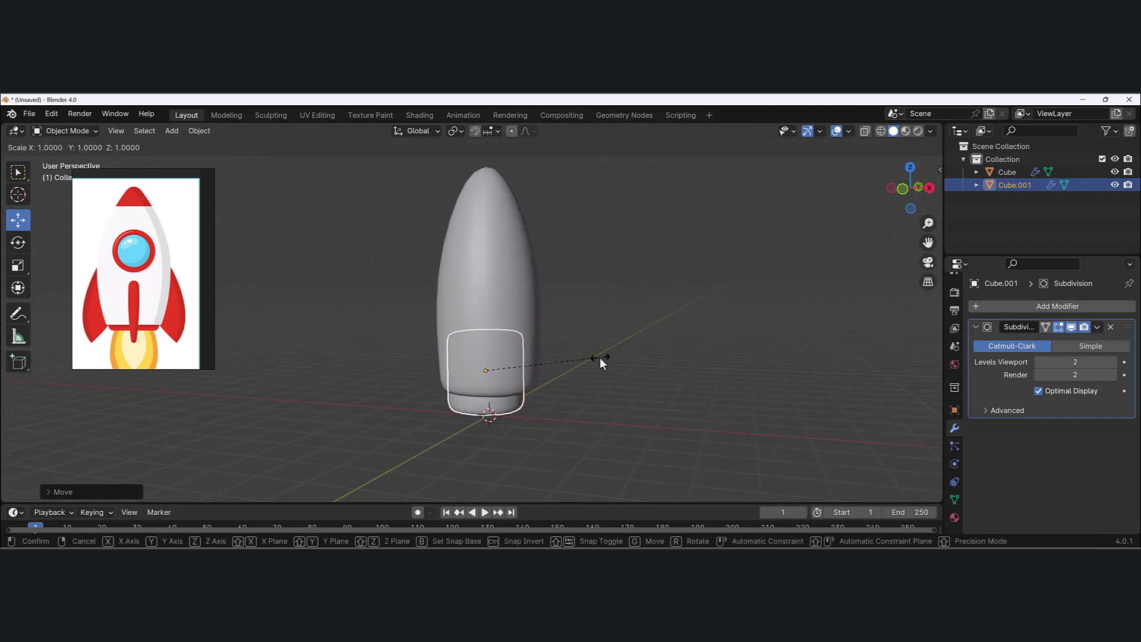
key(z)
click(535, 370)
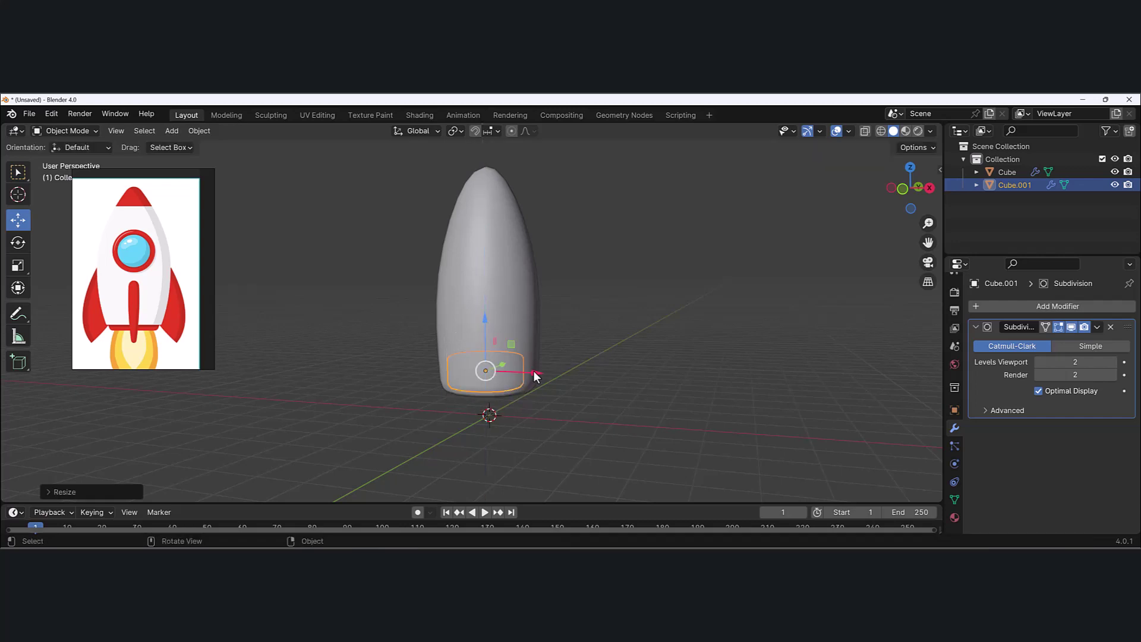
key(g)
key(z)
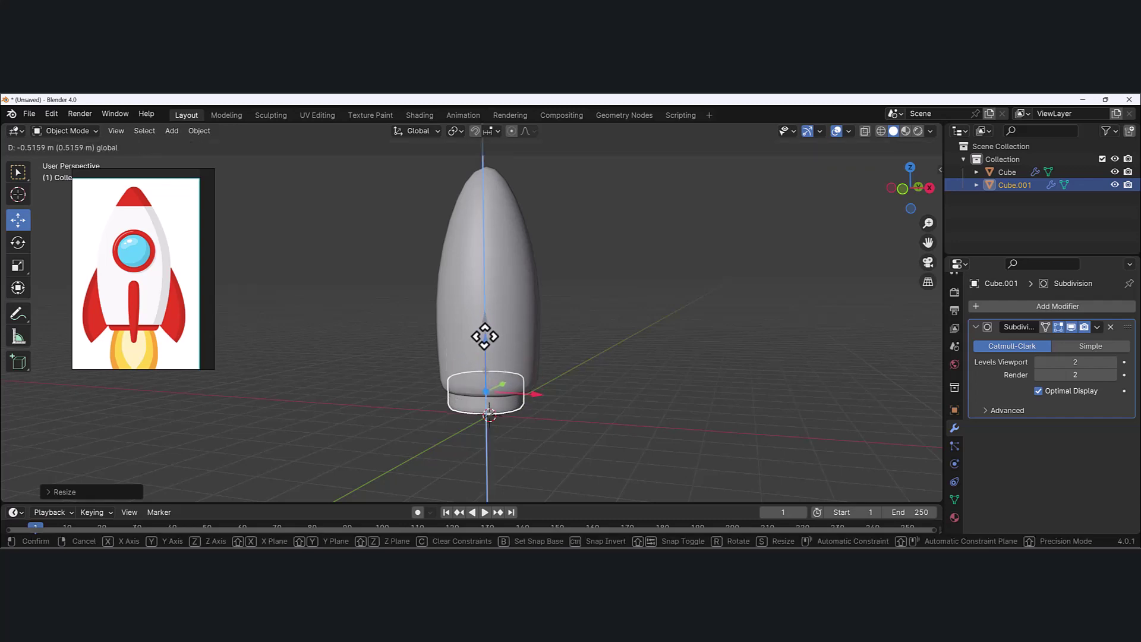
click(511, 351)
middle_drag(511, 352, 621, 327)
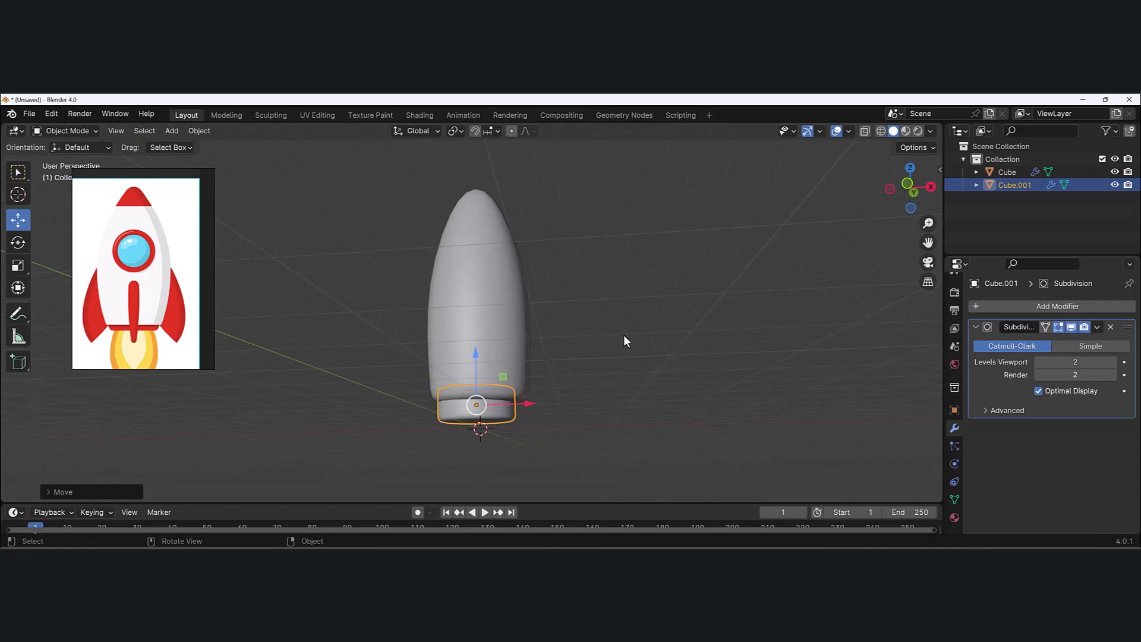
Fine-tune the base block's overall scale and nudge it slightly up along Z.
key(s)
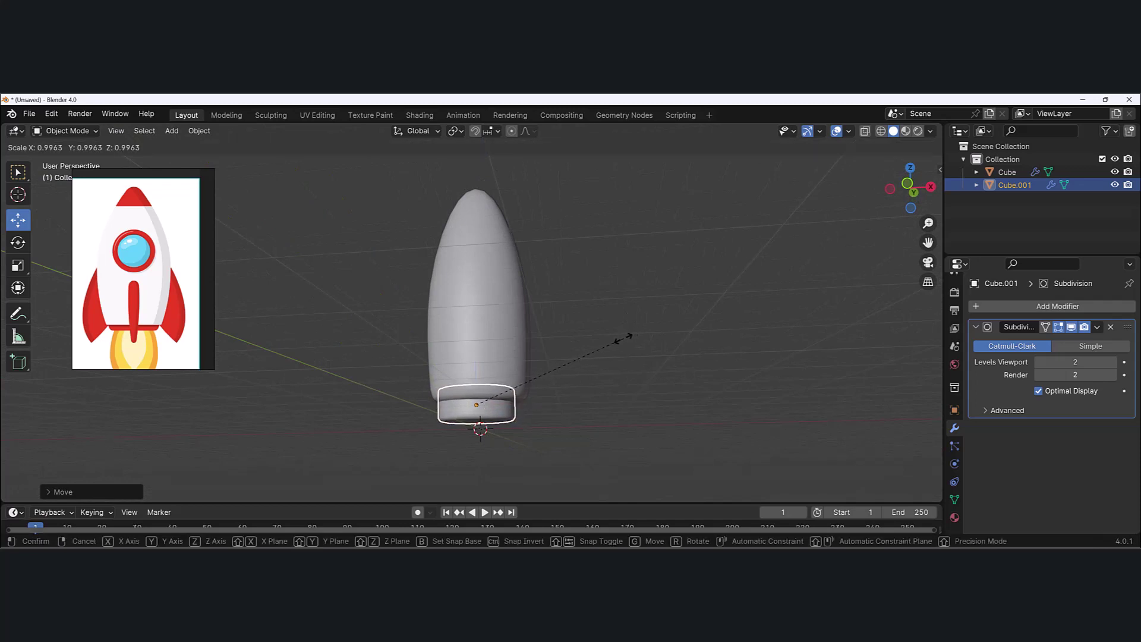
click(624, 337)
mouse_move(551, 394)
middle_down()
mouse_move(504, 410)
mouse_move(533, 398)
middle_up()
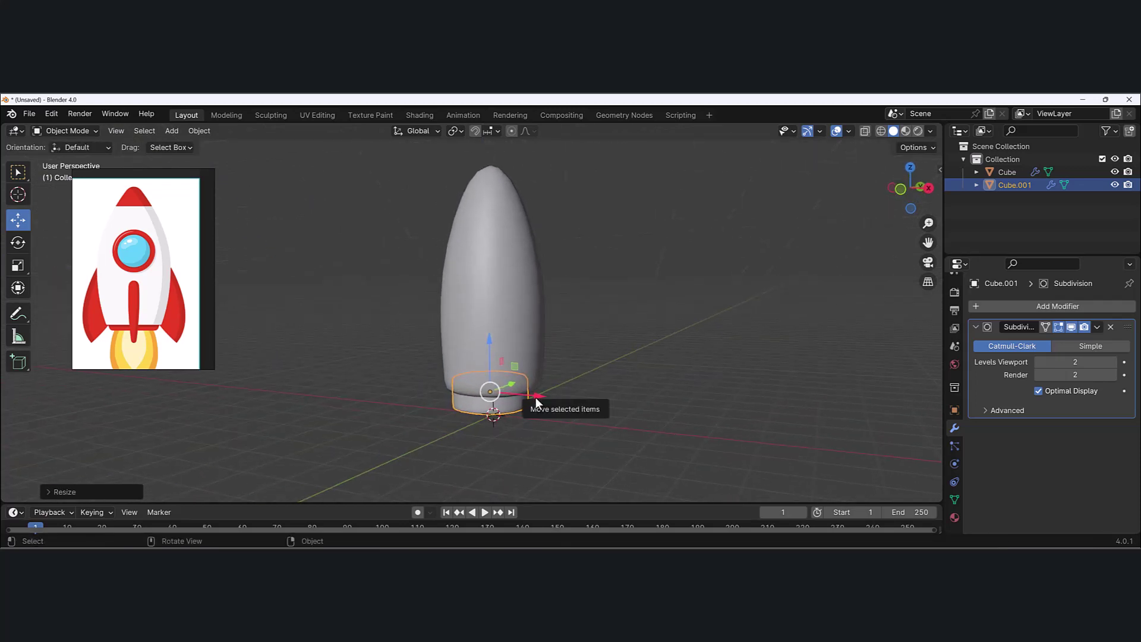
drag(487, 346, 490, 337)
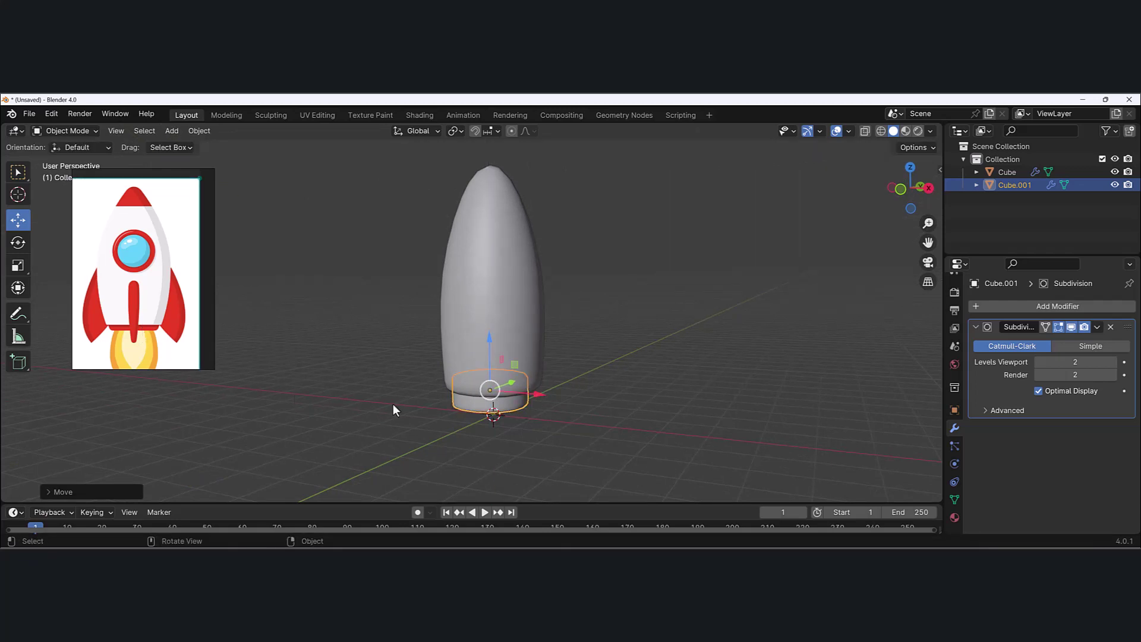
Enter Edit Mode with X-ray on, select all of the base's lower vertices and scale them slightly inward to taper it.
mouse_move(394, 410)
middle_down()
mouse_move(481, 351)
mouse_move(490, 425)
middle_up()
key(ctrl+Tab)
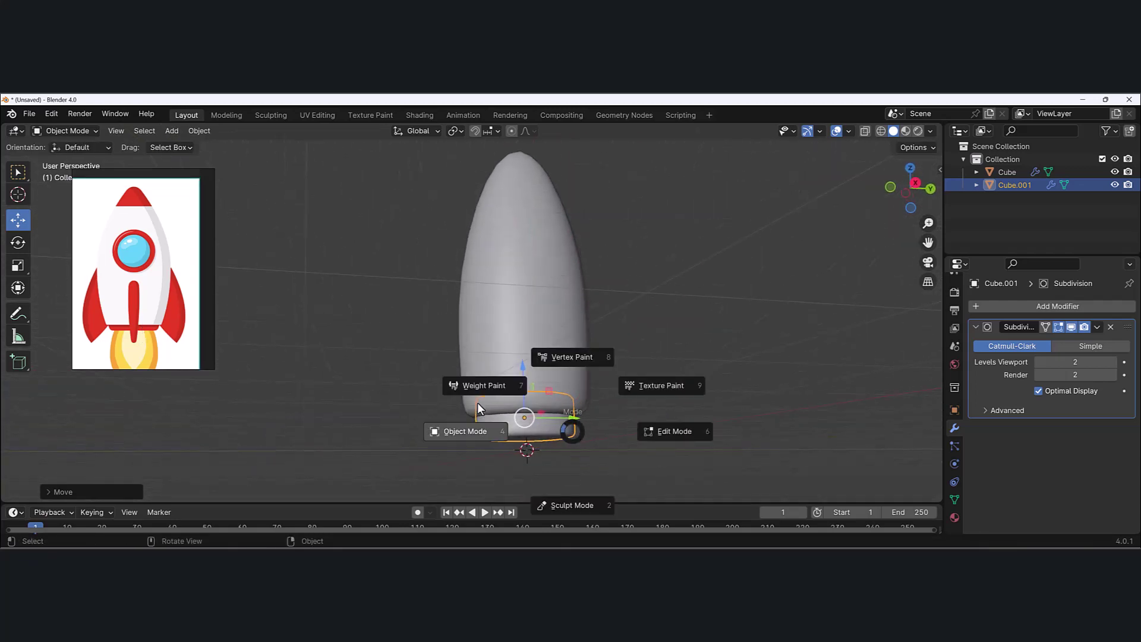
click(657, 431)
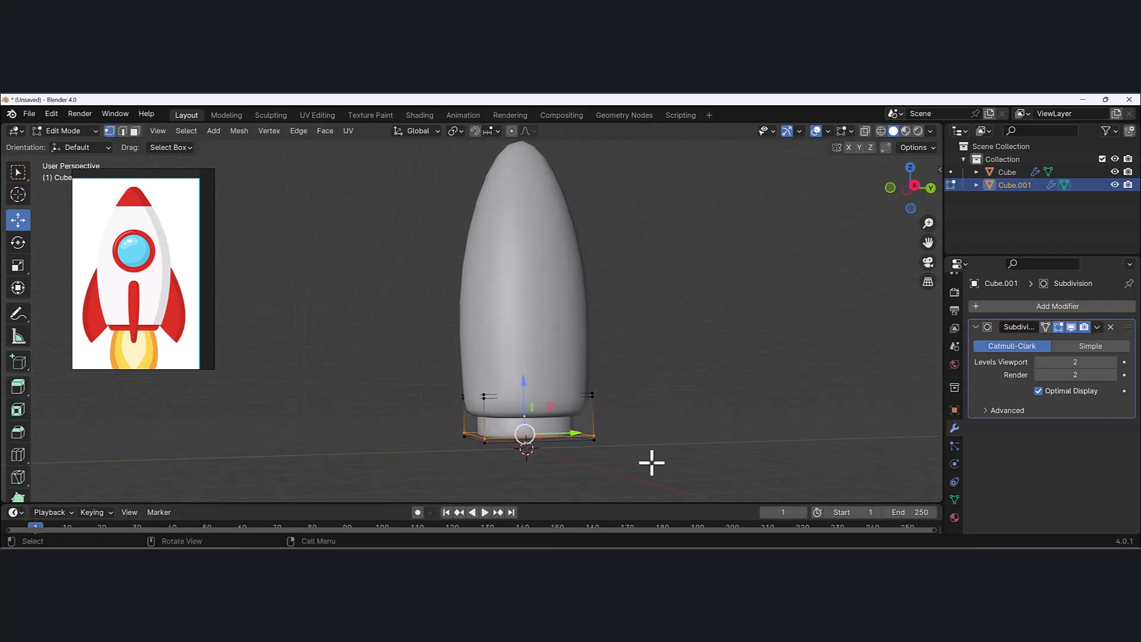
click(865, 131)
drag(658, 446, 414, 413)
key(s)
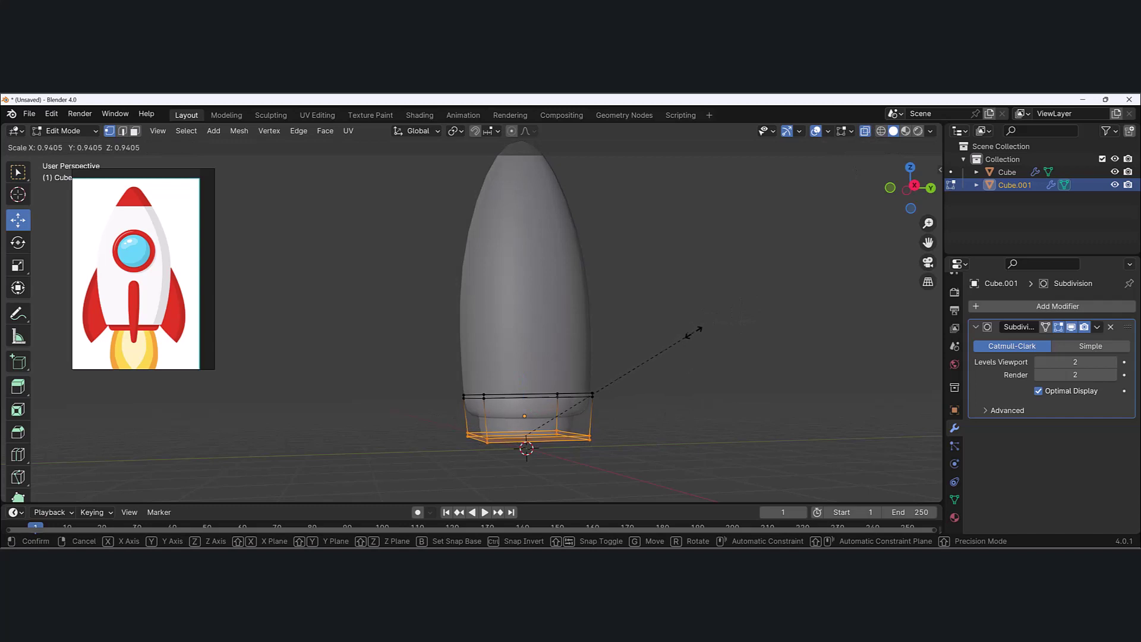
click(689, 337)
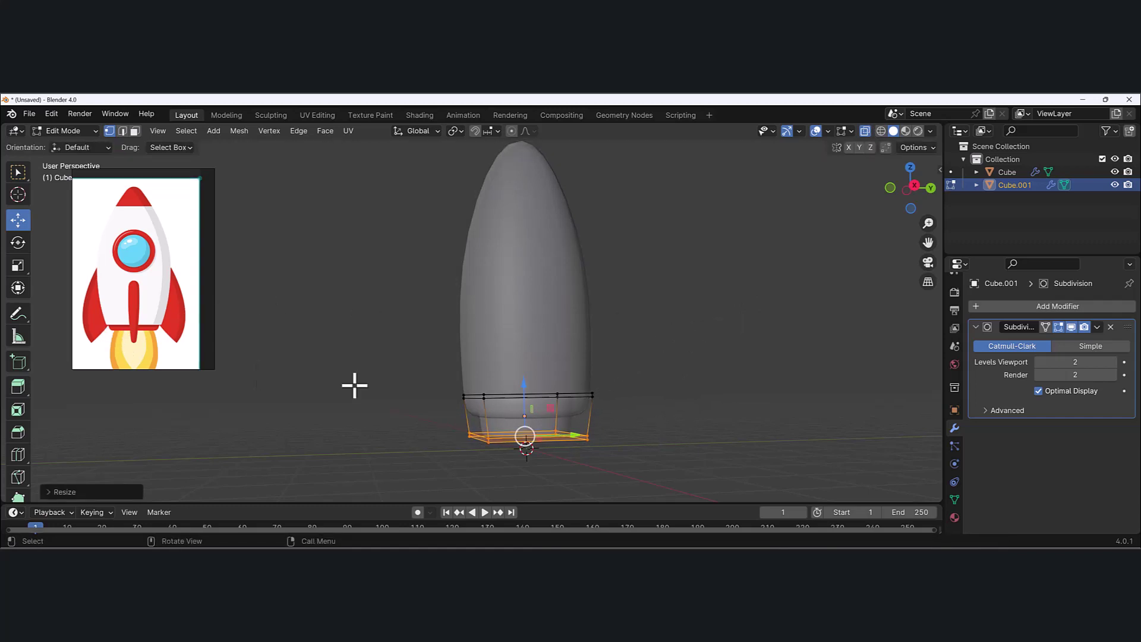
Return to Object Mode, turn X-ray off and select the rocket body together with its base.
key(ctrl+Tab)
key(Tab)
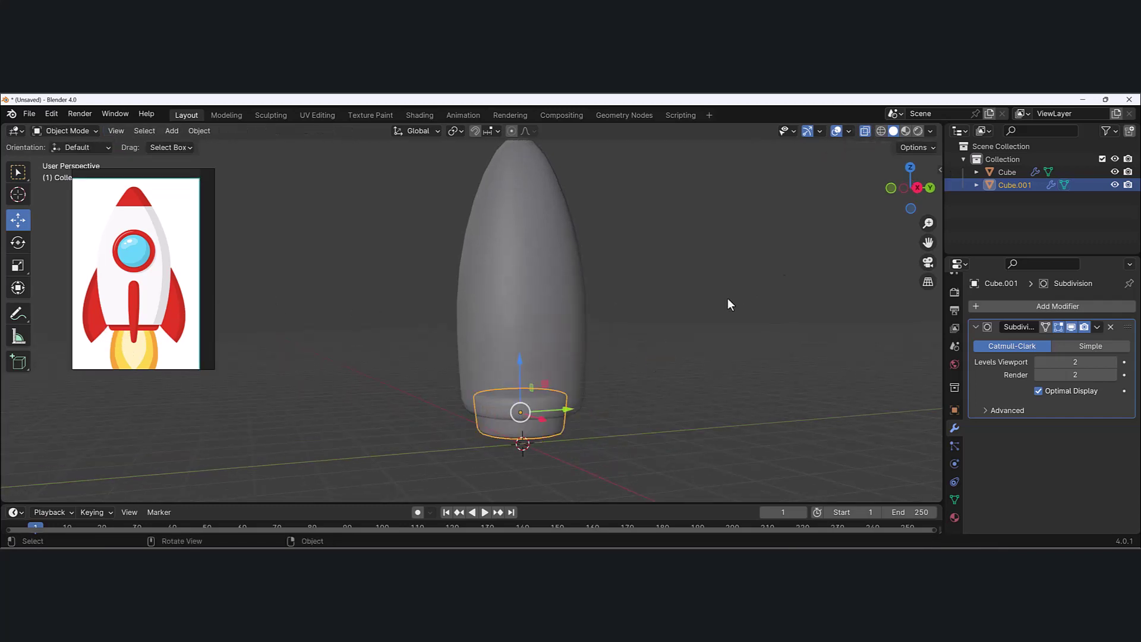
click(705, 288)
scroll(623, 350, down, 3)
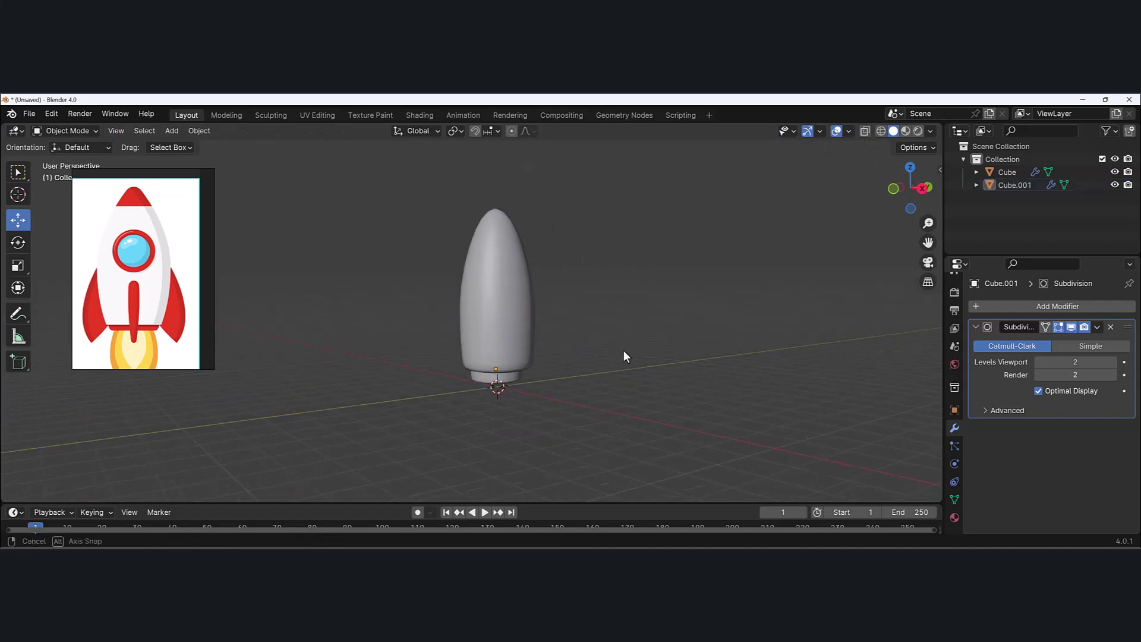
middle_drag(622, 351, 630, 358)
scroll(616, 365, up, 3)
scroll(455, 348, down, 2)
click(455, 350)
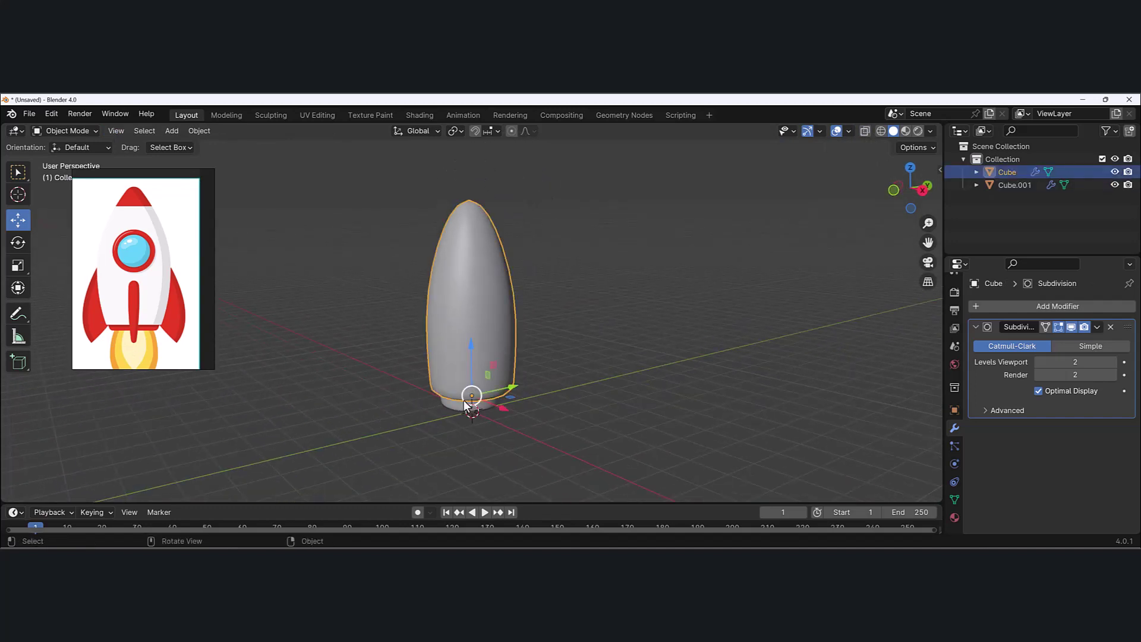
shift+click(448, 409)
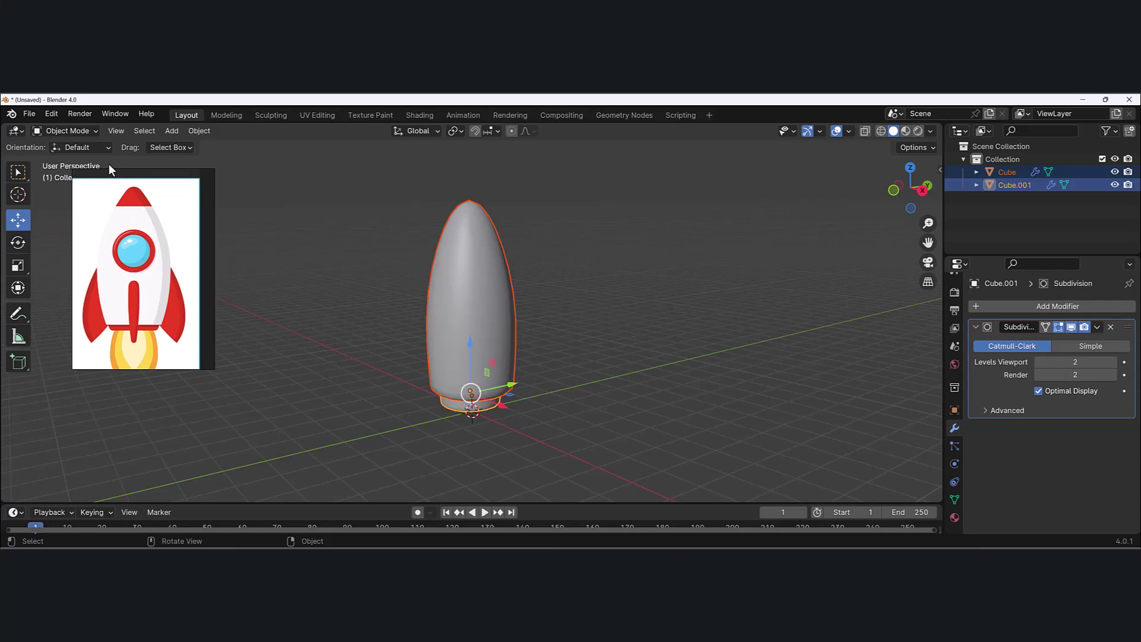
click(177, 131)
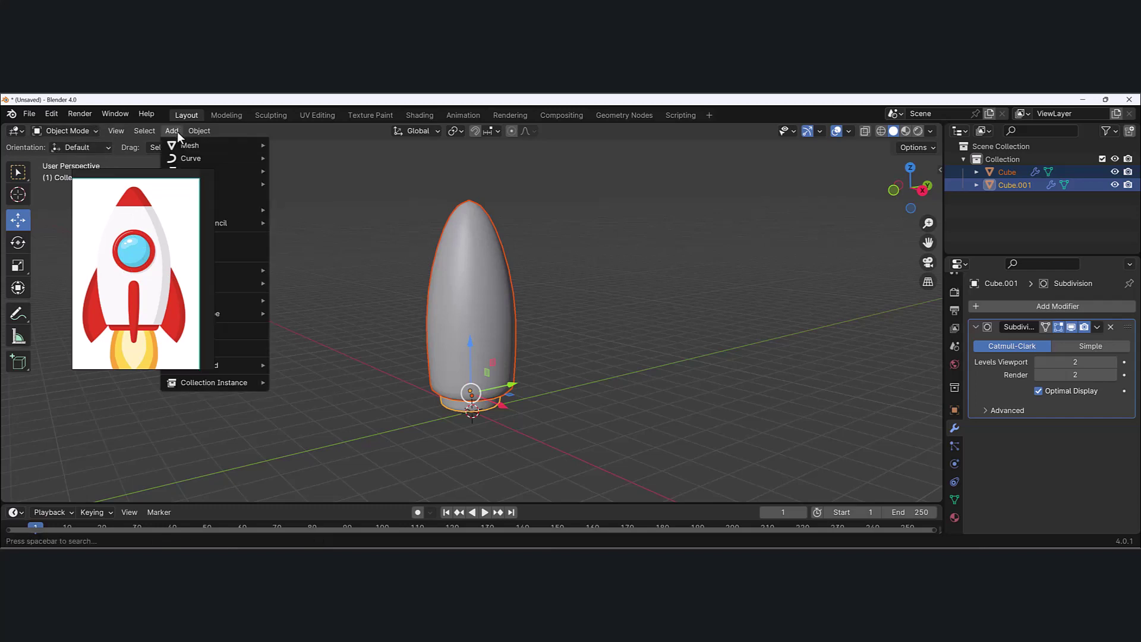
mouse_move(195, 145)
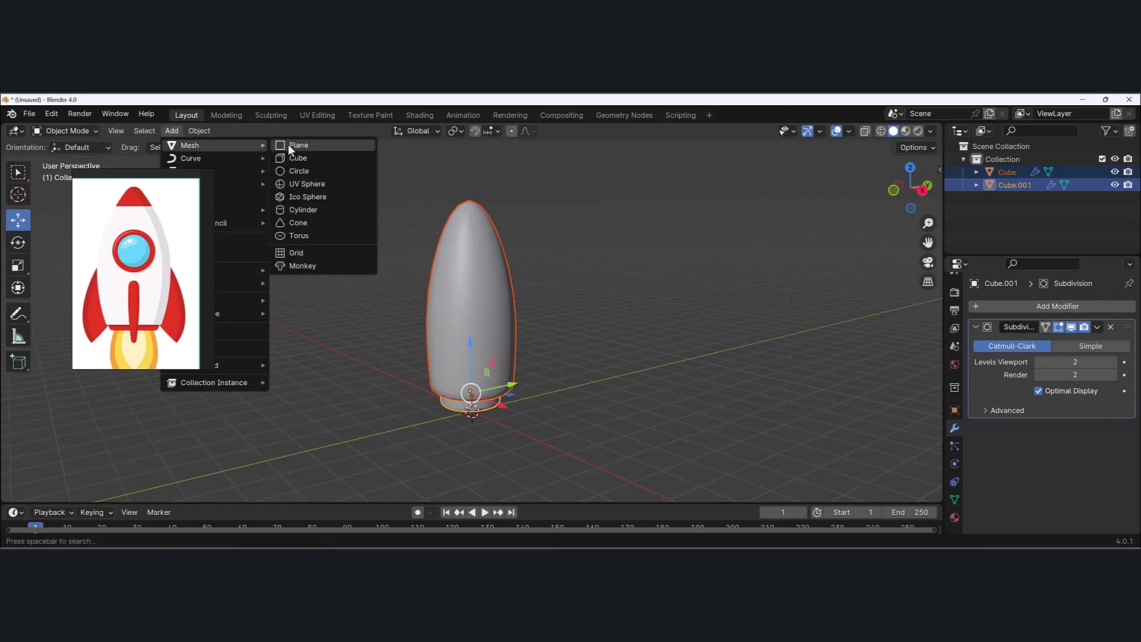
click(325, 183)
middle_drag(543, 487, 514, 426)
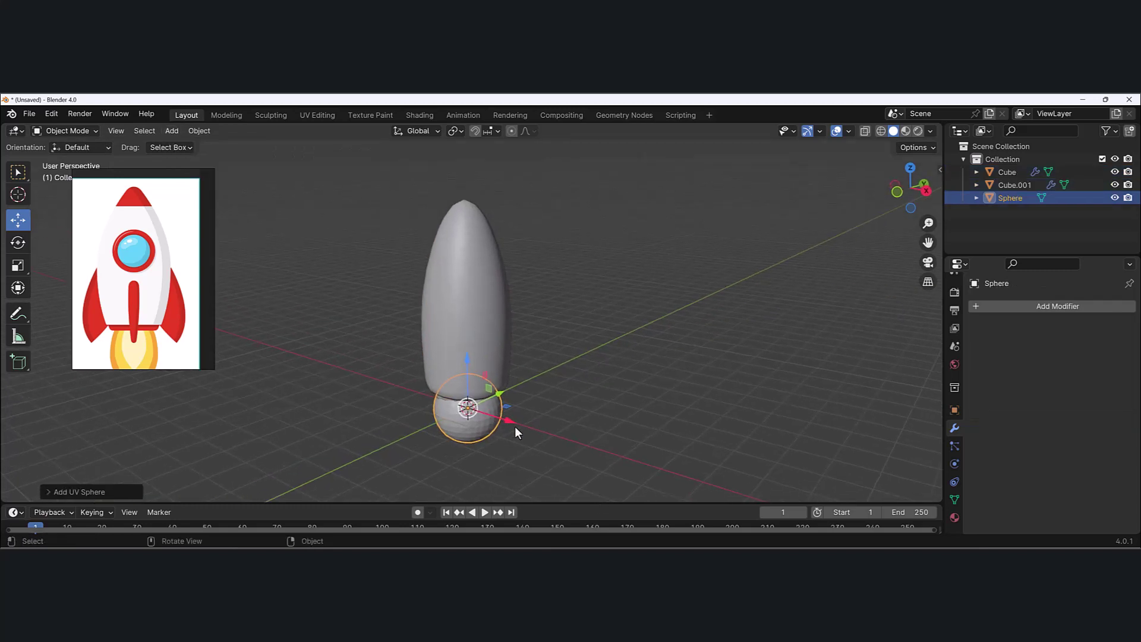
drag(513, 426, 612, 457)
drag(576, 397, 570, 380)
key(ctrl+z)
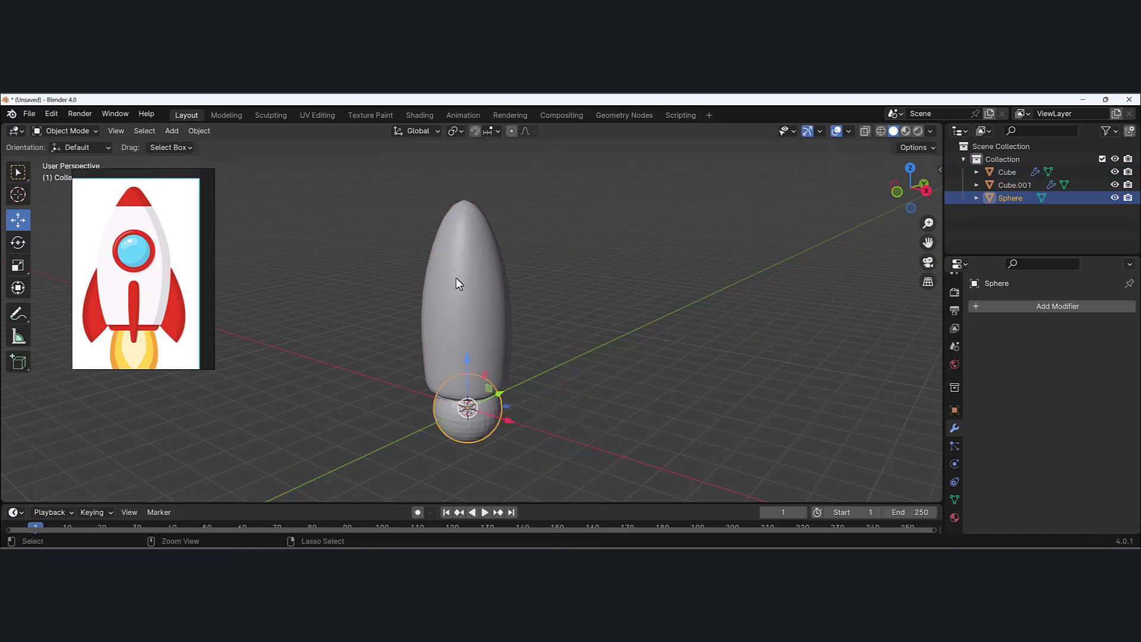
key(ctrl+z)
Add a UV sphere mesh at the origin.
click(172, 131)
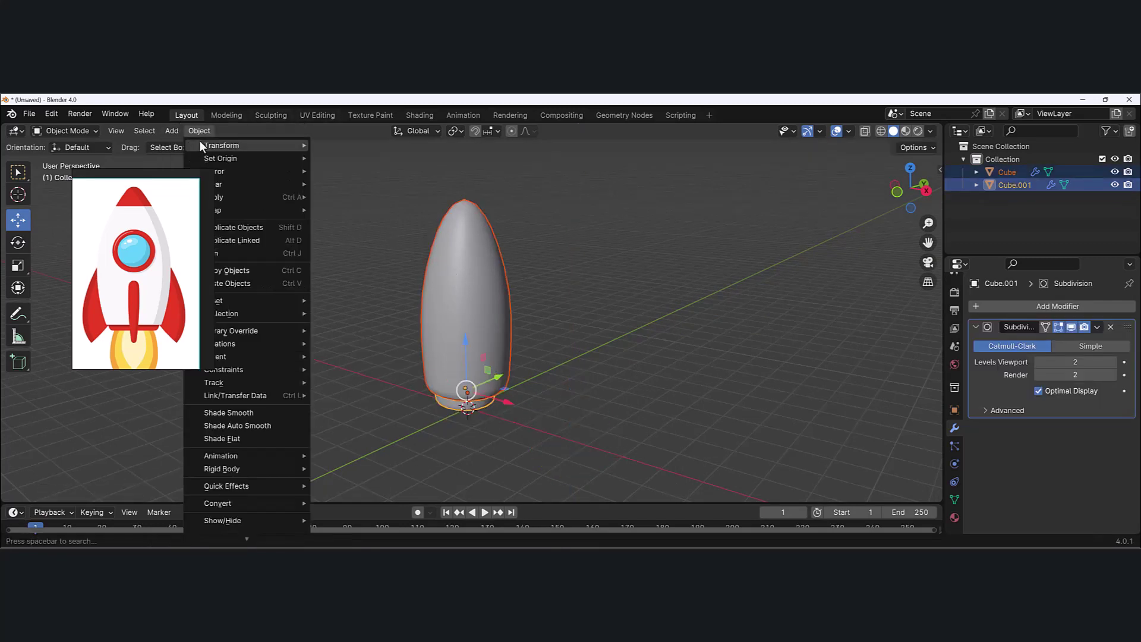
mouse_move(248, 148)
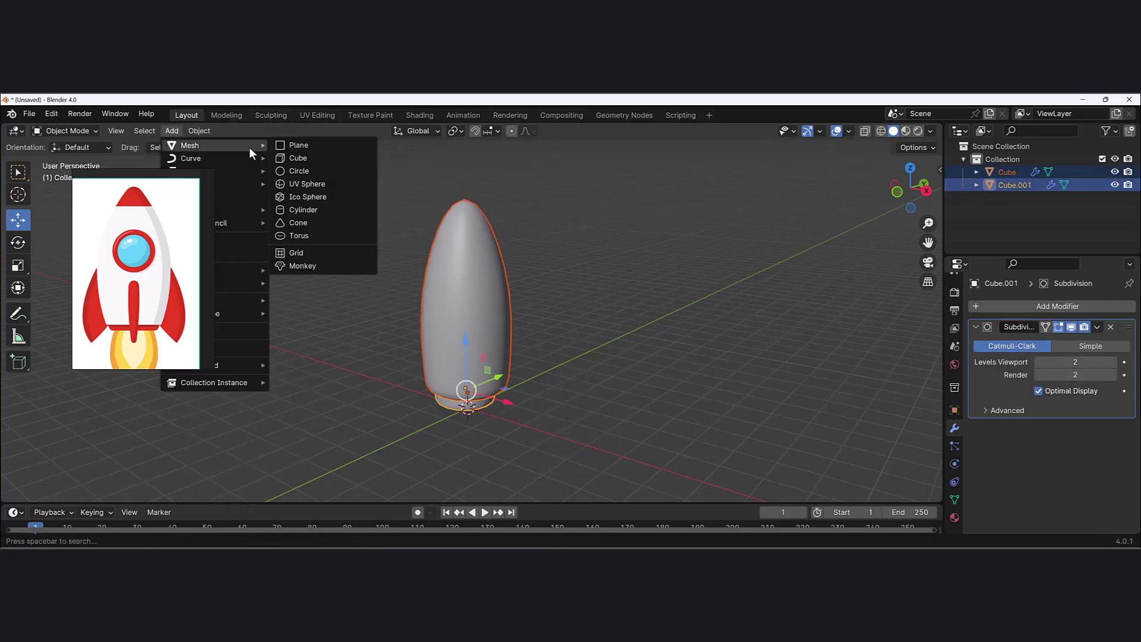
click(317, 184)
Expand the UV sphere's creation settings, move the reference image clear of them and set Segments to 12.
click(93, 486)
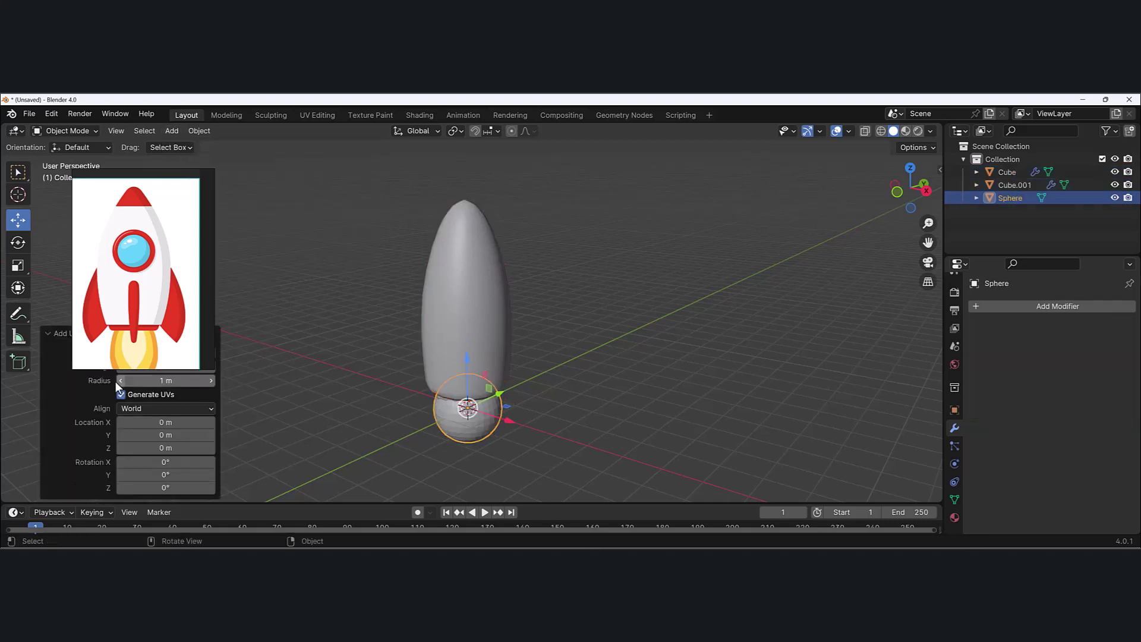
click(163, 180)
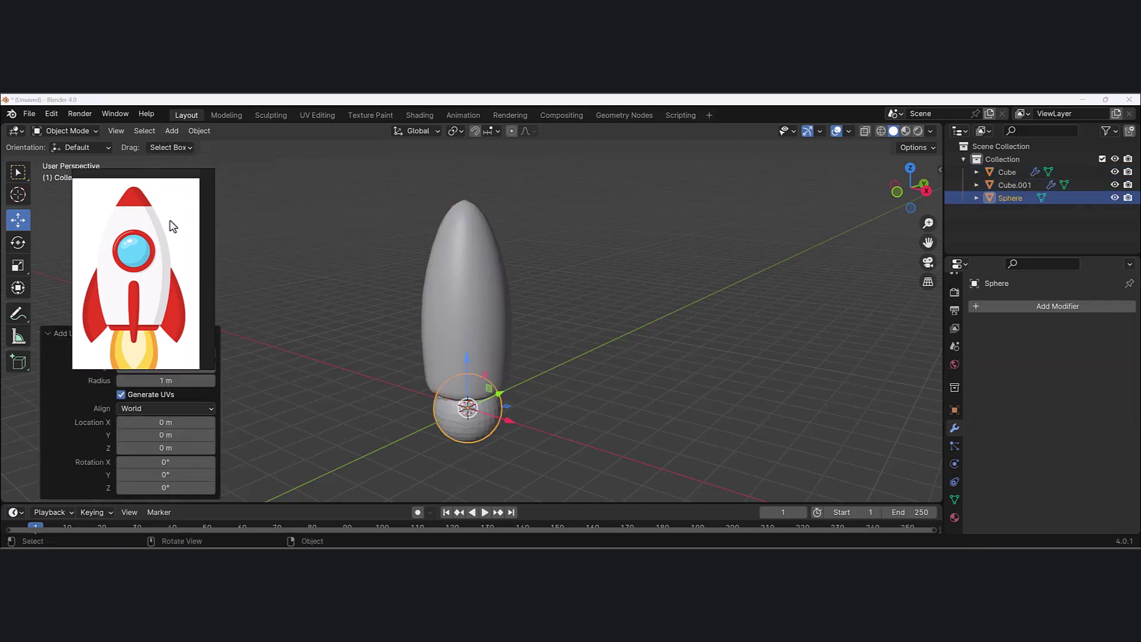
drag(173, 224, 745, 228)
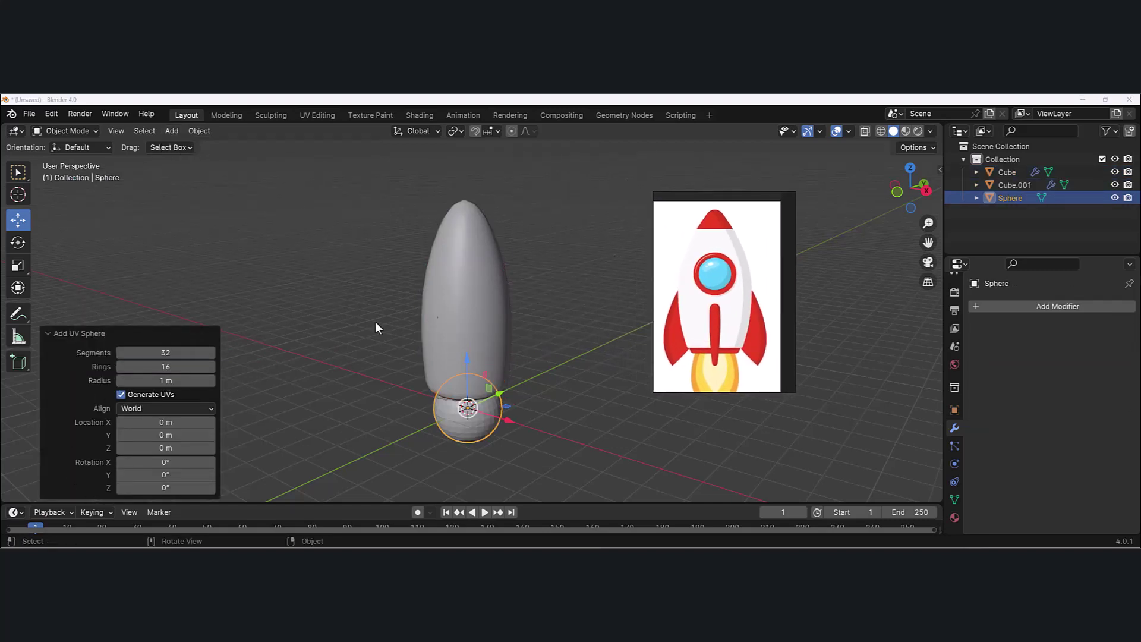
click(187, 352)
text(12)
key(Return)
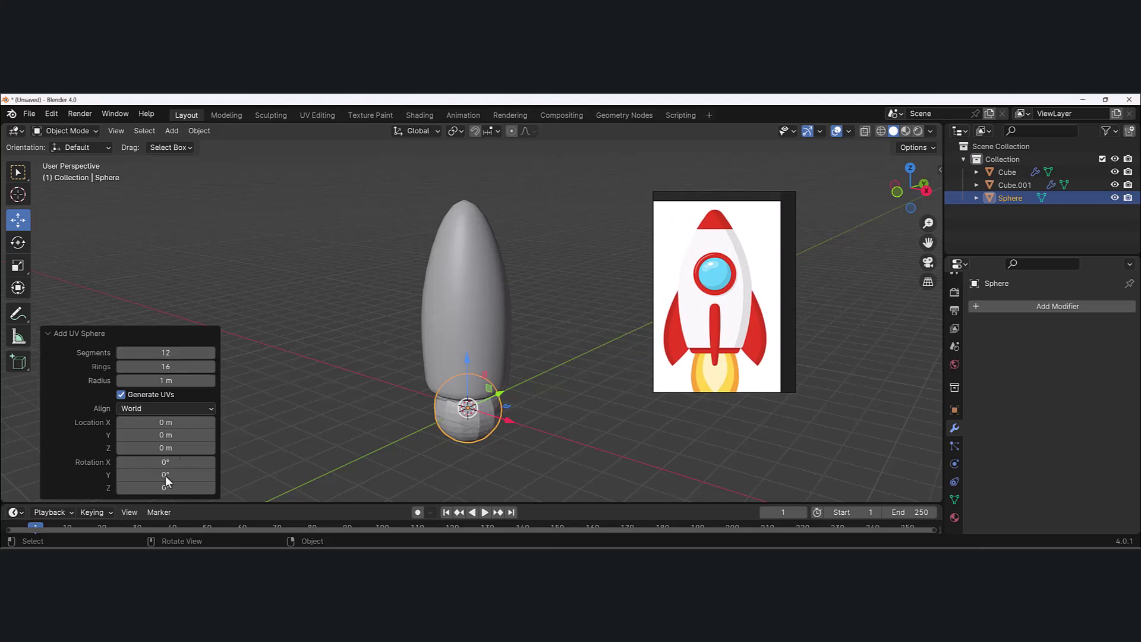
Set the new UV sphere's Segments to 10.
click(171, 350)
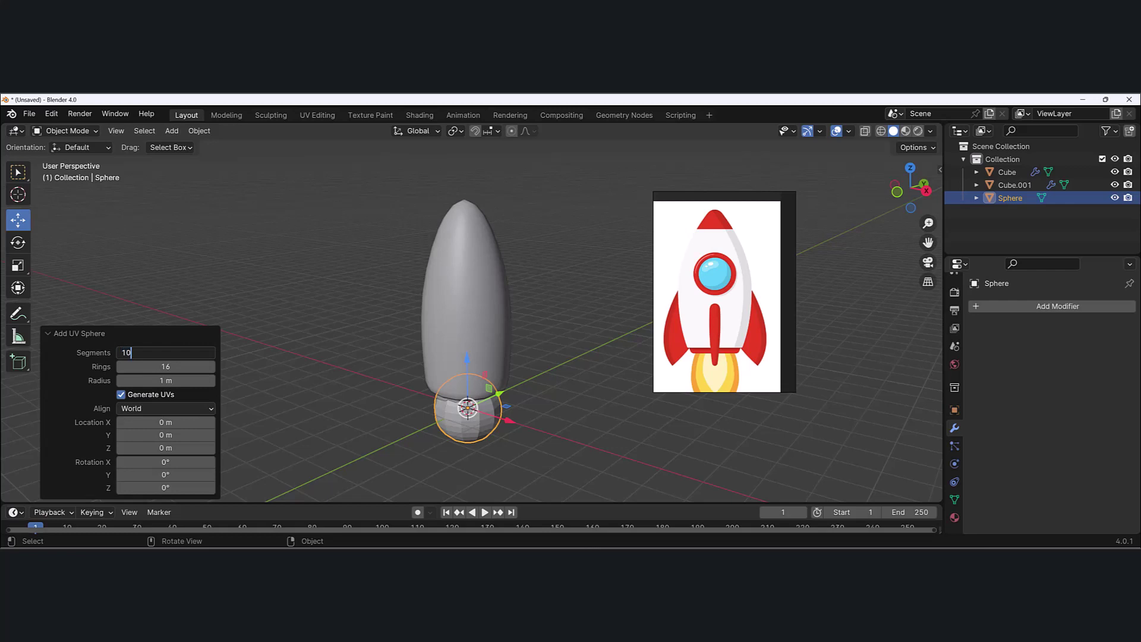
text(10)
key(Return)
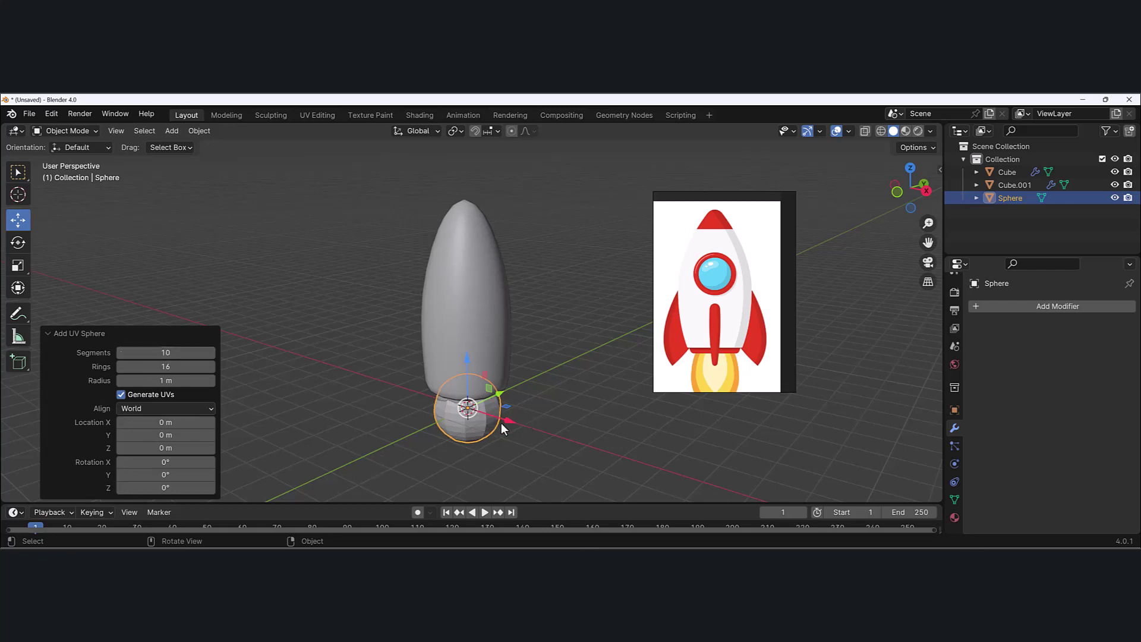
Move the sphere about 1.86 m along the X axis, away from the rocket, and shade it smooth.
drag(501, 425, 554, 435)
right_click(540, 427)
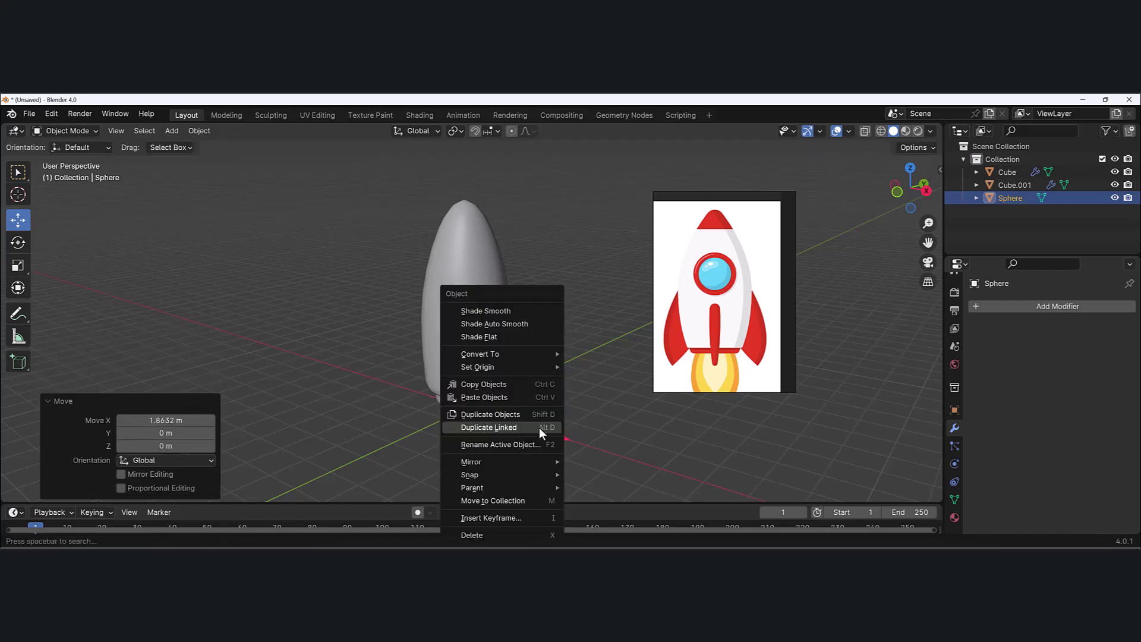
click(523, 310)
Enter Edit Mode on the sphere, turn X-ray on and switch to face selection.
middle_drag(522, 309, 469, 400)
key(ctrl+Tab)
click(623, 375)
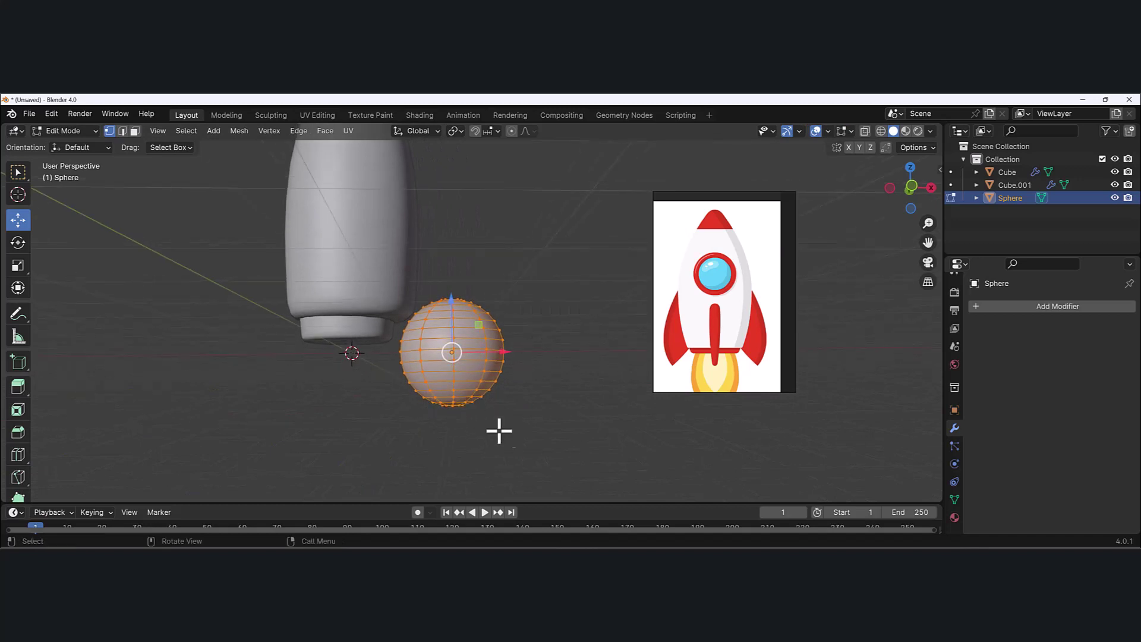
drag(543, 435, 389, 354)
middle_drag(387, 356, 640, 247)
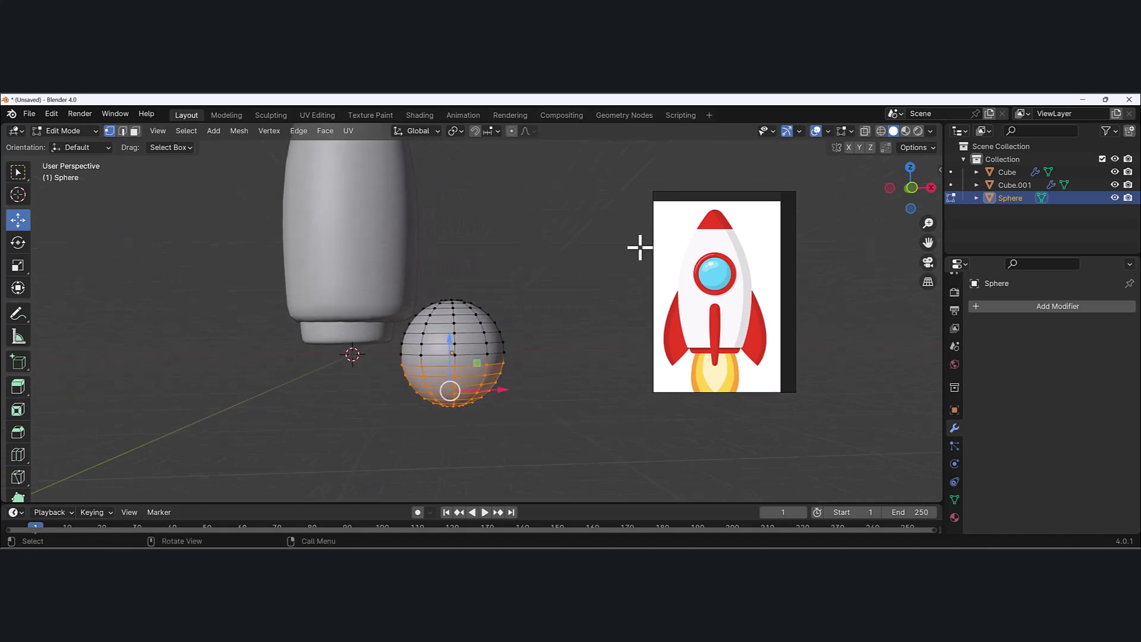
click(867, 131)
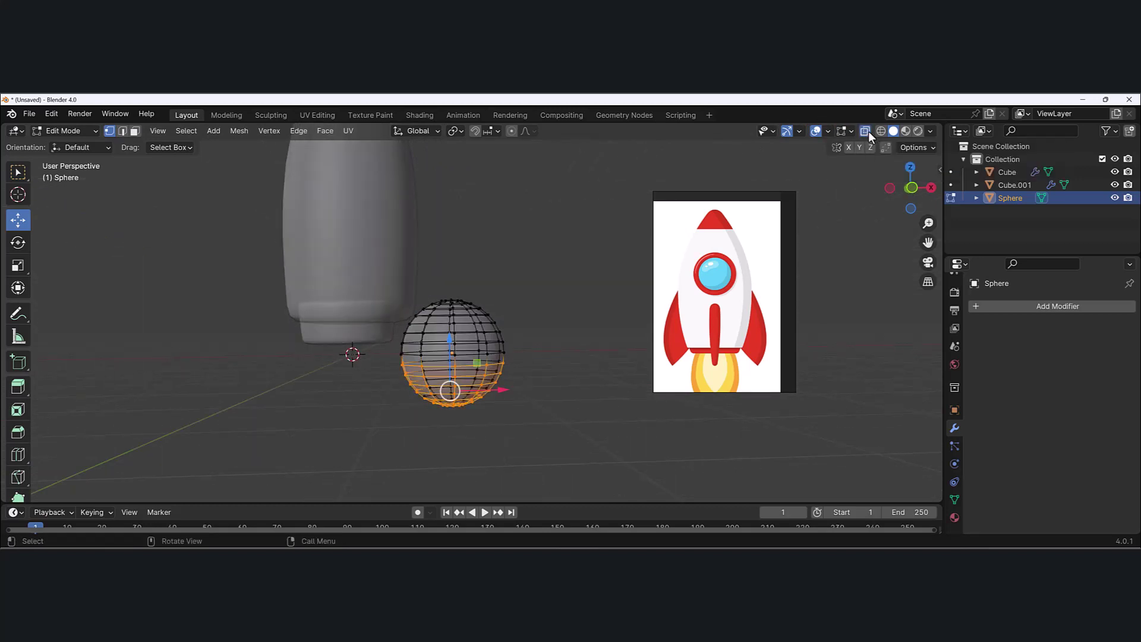
click(135, 133)
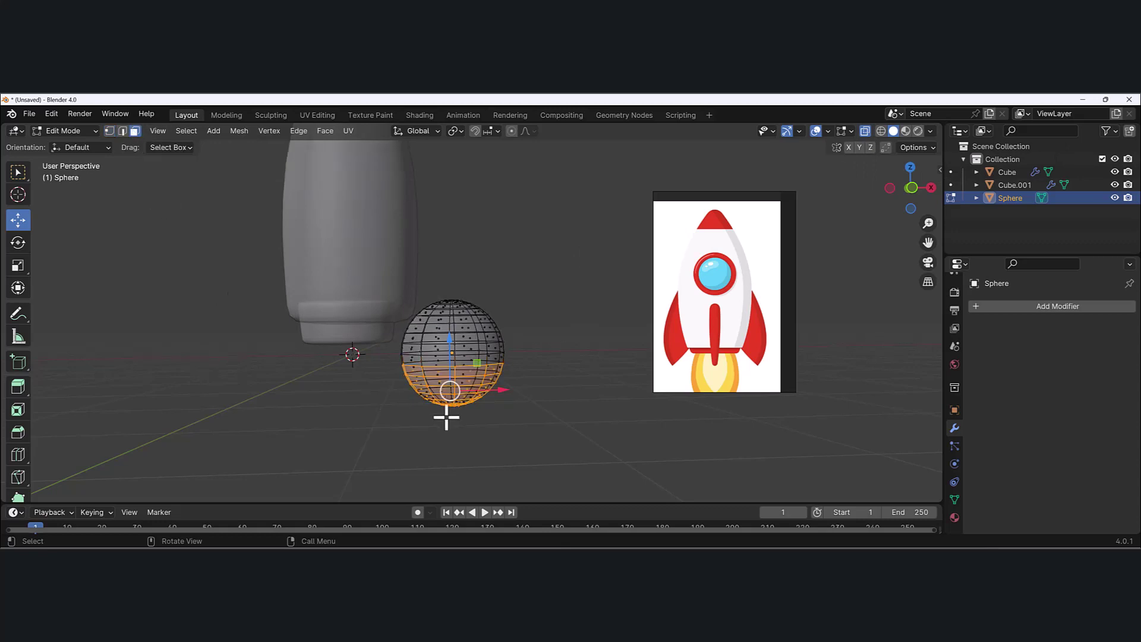
Select all faces of the sphere's lower half, front and back, and delete them to leave a dome.
drag(538, 445, 384, 366)
key(x)
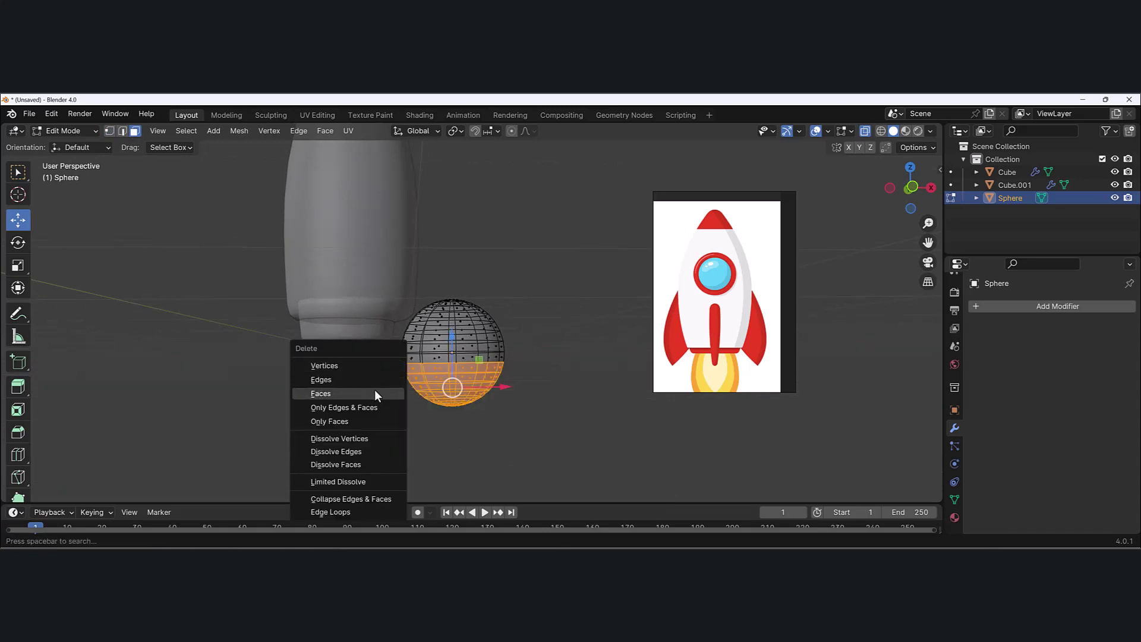
click(375, 391)
Return to Object Mode with X-ray off and move the dome about 1.26 m along X and about 0.15 m up.
middle_drag(517, 361, 510, 333)
key(ctrl+Tab)
click(424, 334)
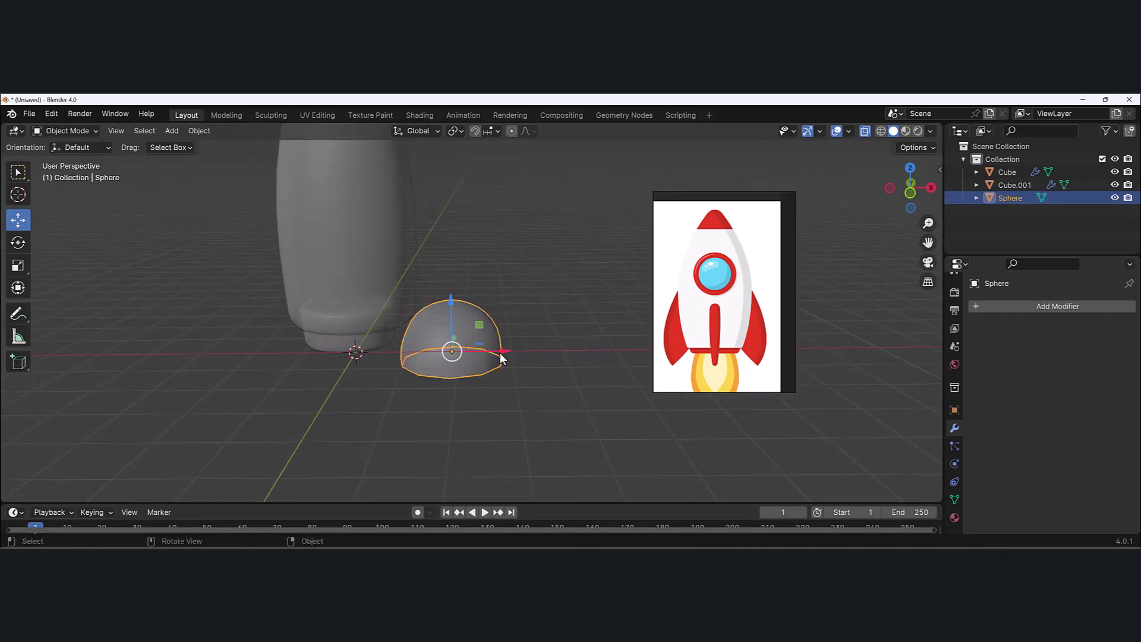
key(g)
click(580, 363)
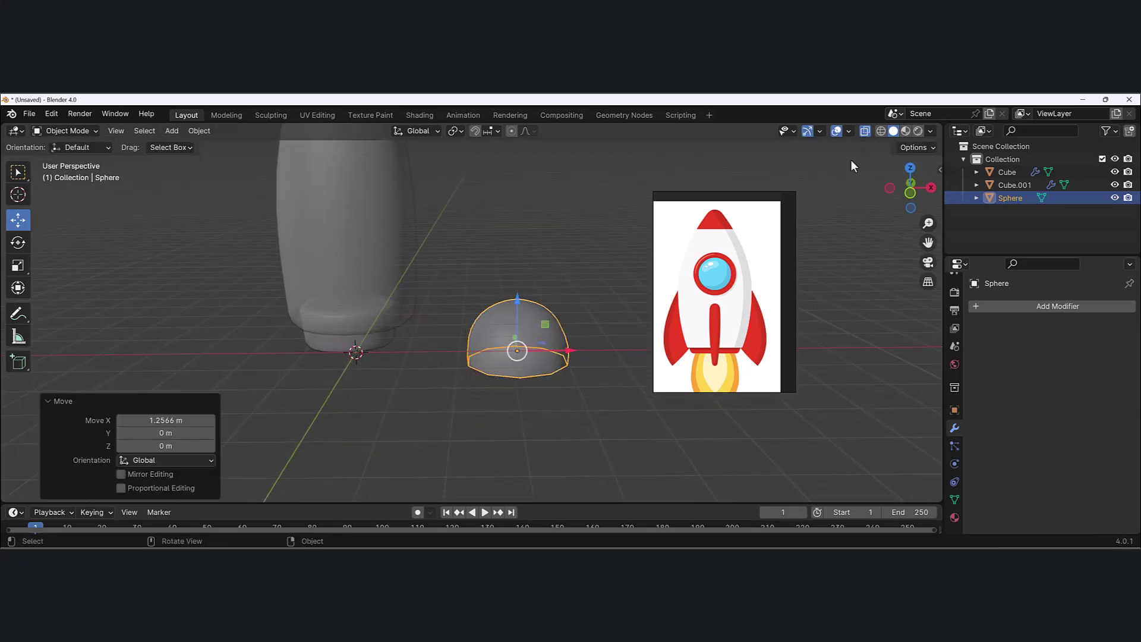
click(864, 130)
middle_drag(554, 275, 496, 320)
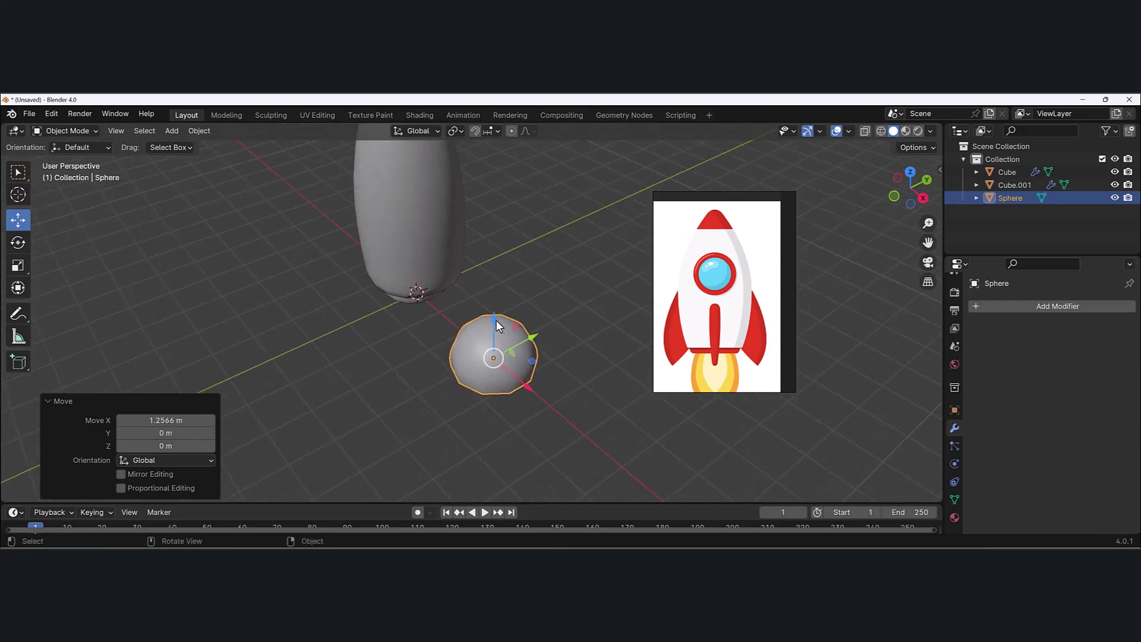
drag(495, 324, 496, 318)
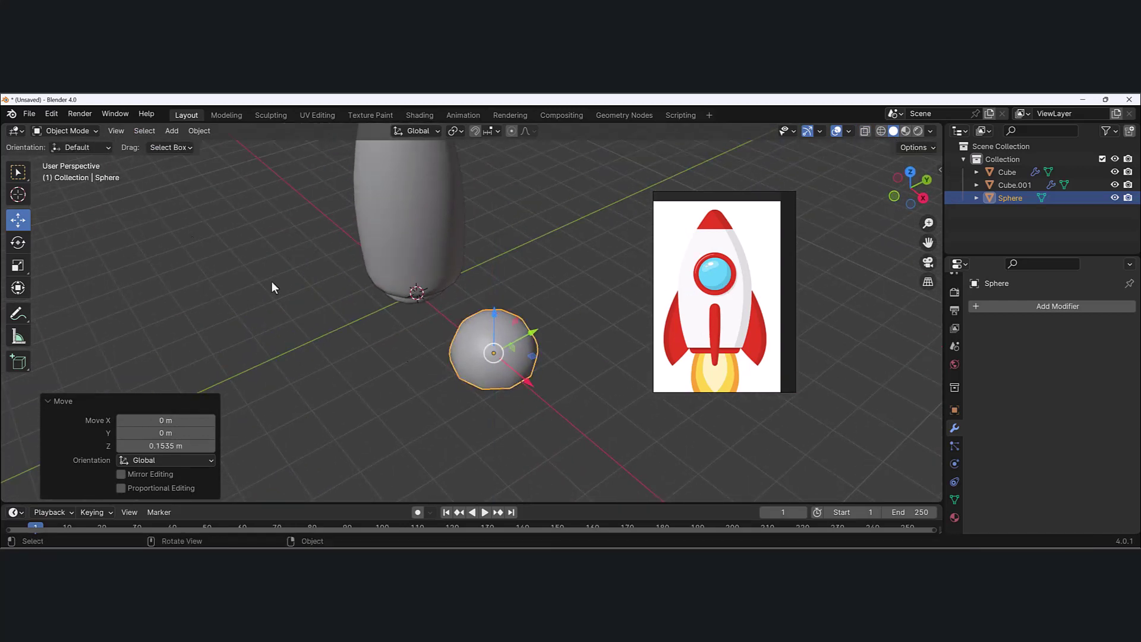
Add a torus mesh at the origin and set its Major Segments to 12.
click(175, 131)
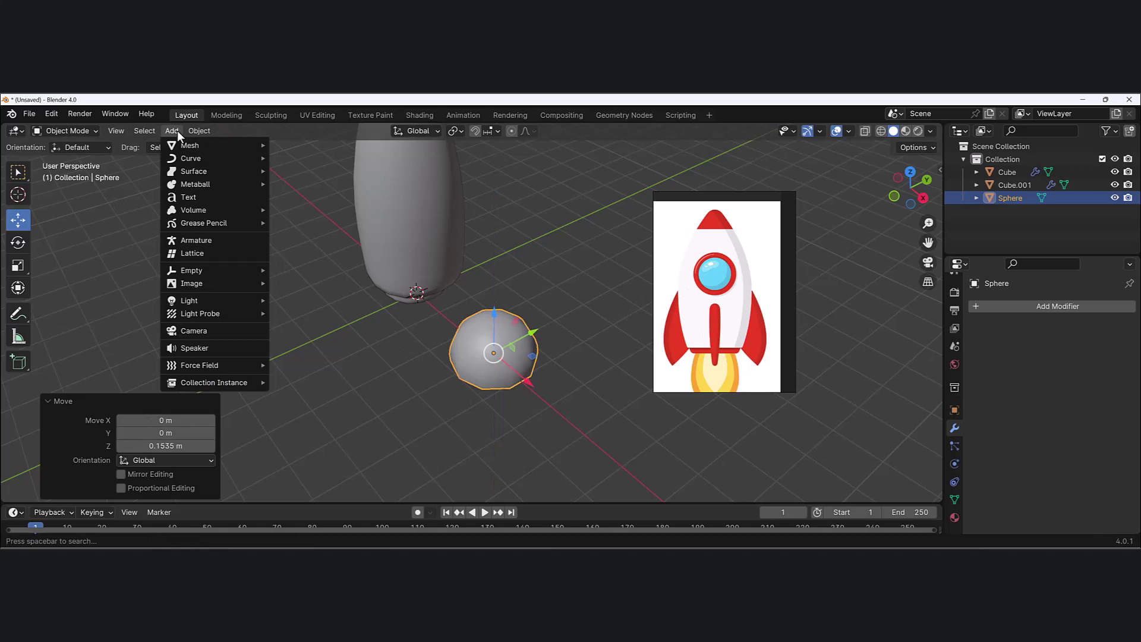
mouse_move(241, 153)
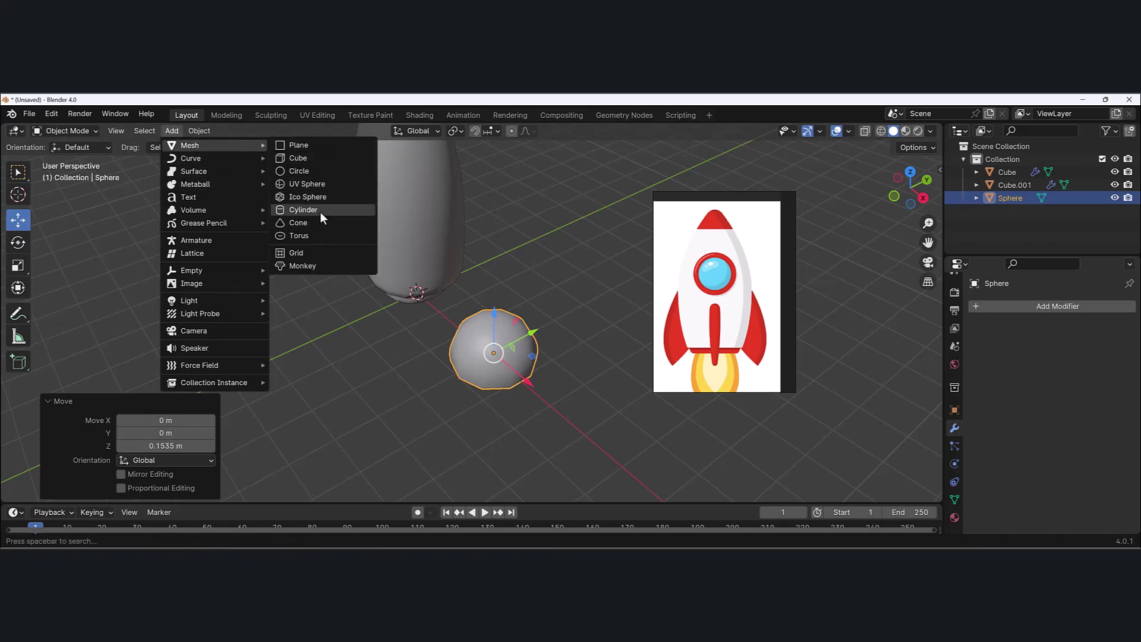
click(317, 234)
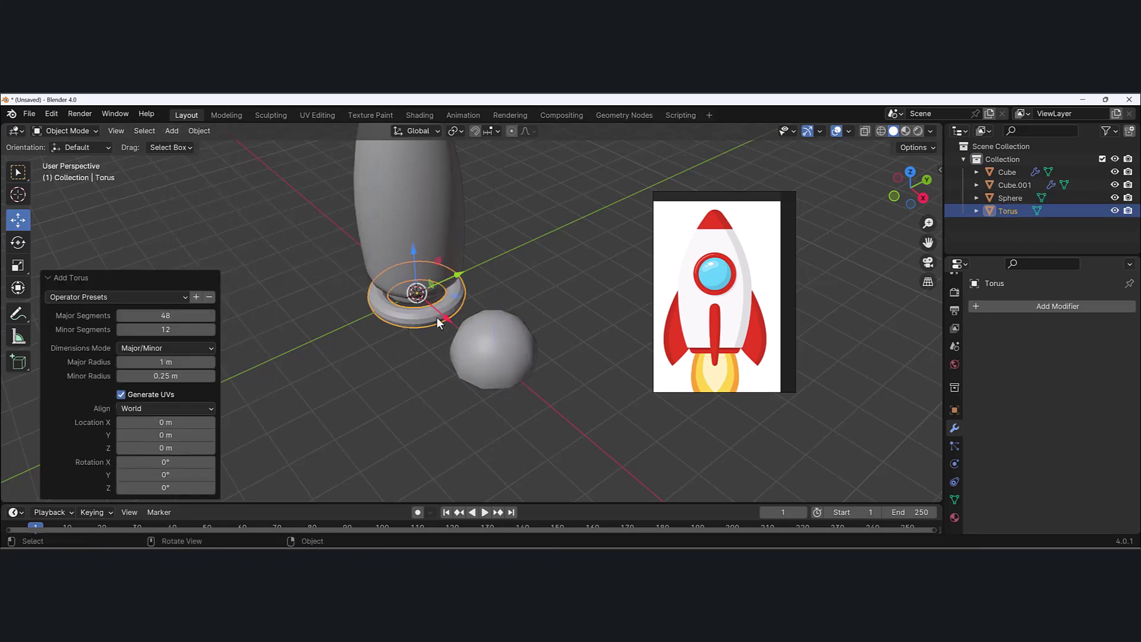
drag(167, 316, 101, 316)
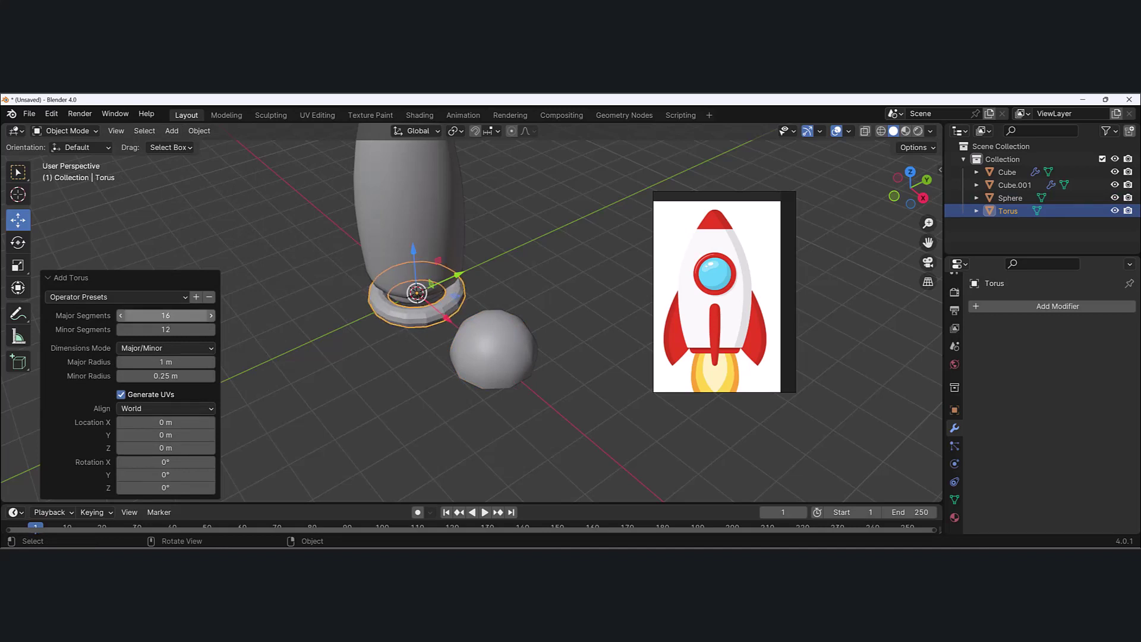
click(165, 315)
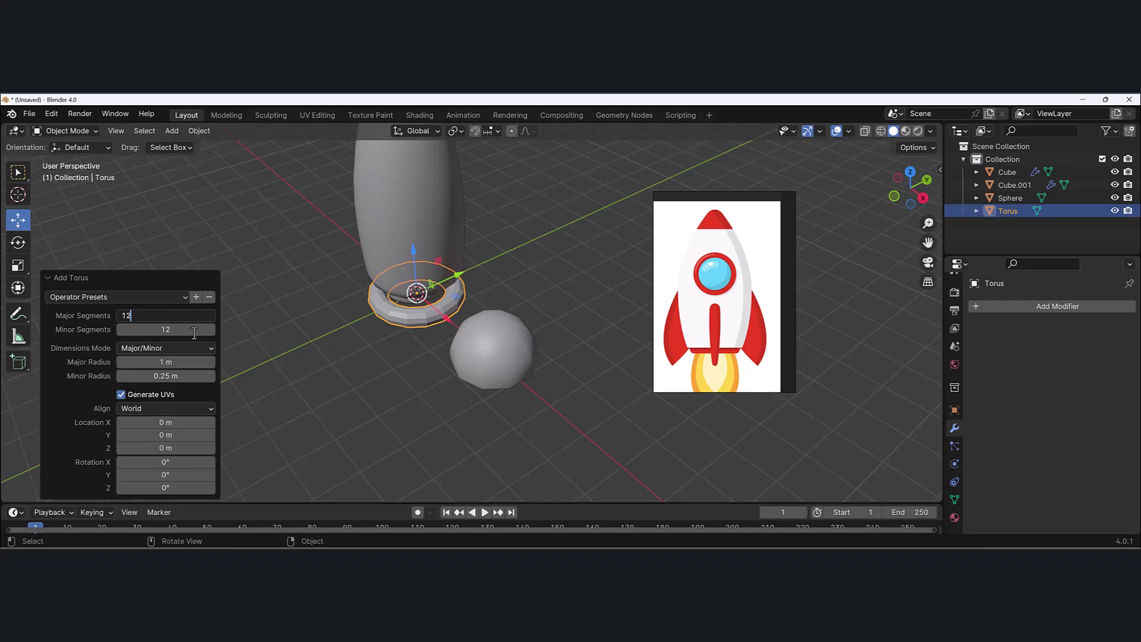
key(Tab)
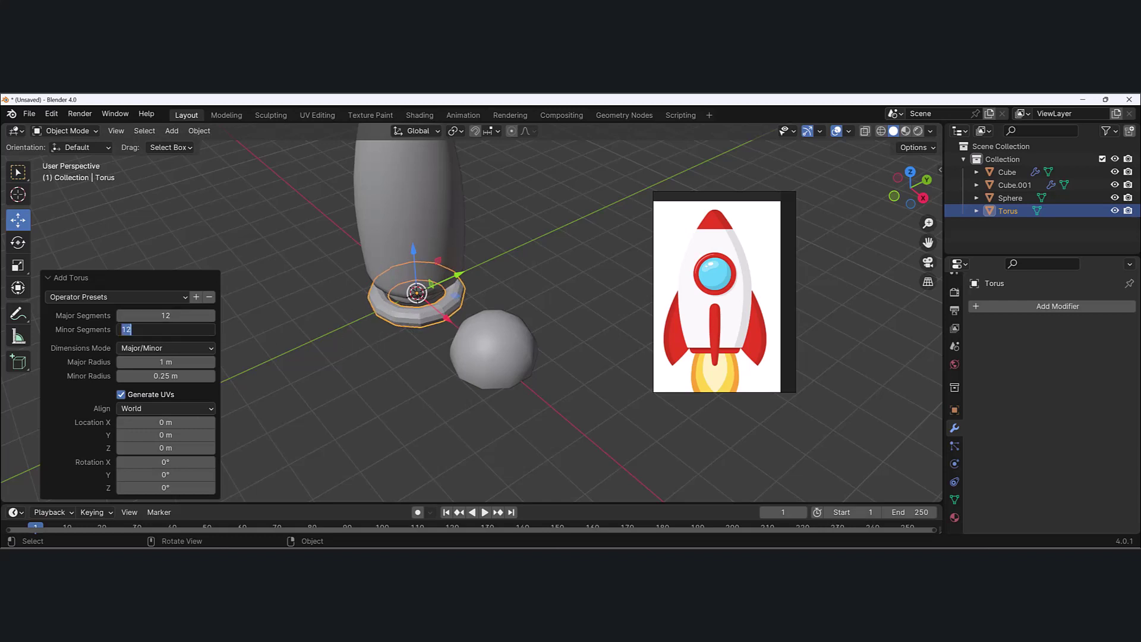
key(Return)
Move the torus along the X axis until it surrounds the dome's base, and shade it smooth.
middle_drag(449, 294, 453, 334)
drag(426, 349, 565, 351)
middle_drag(565, 352, 591, 370)
right_click(592, 267)
click(593, 267)
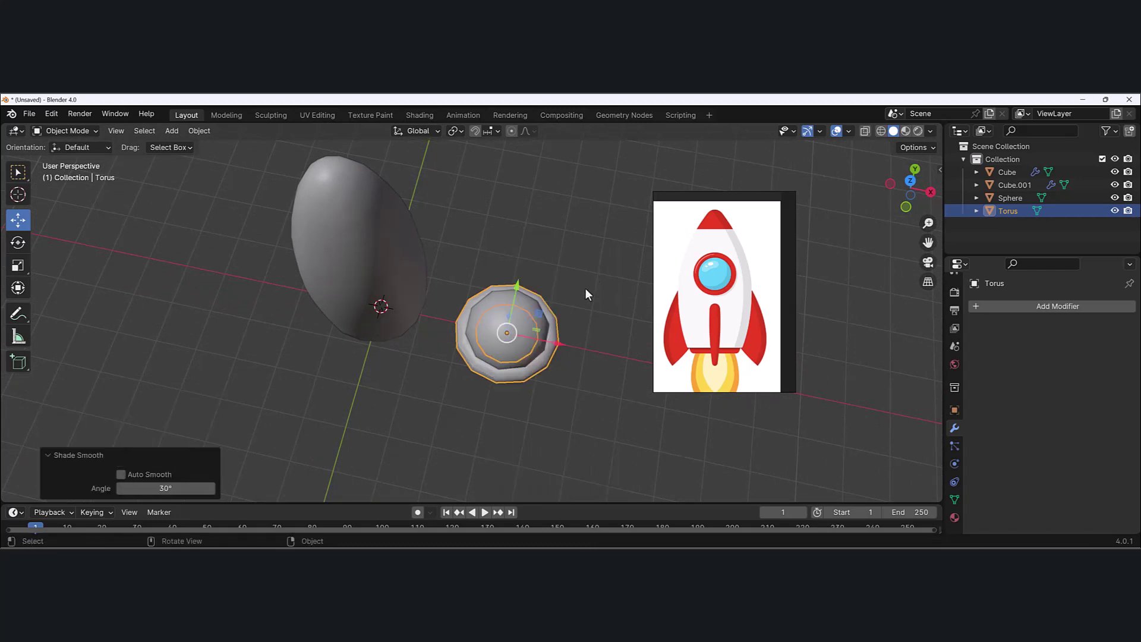
Scale the torus uniformly by about 1.038 so it fits around the dome as a window frame.
key(s)
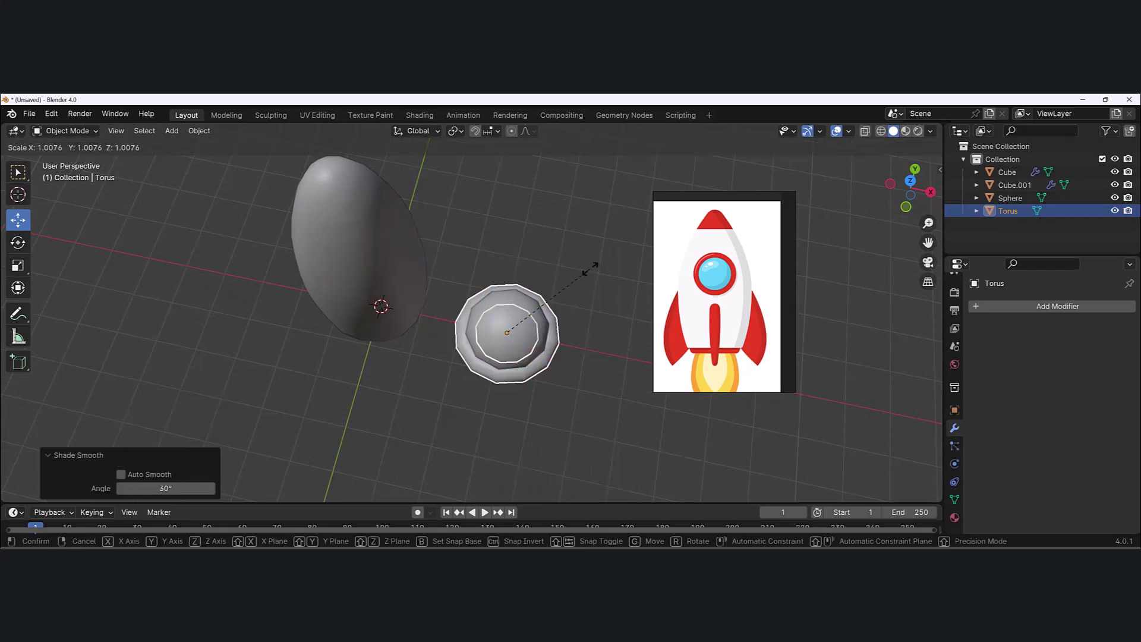
click(590, 275)
middle_drag(523, 366, 502, 309)
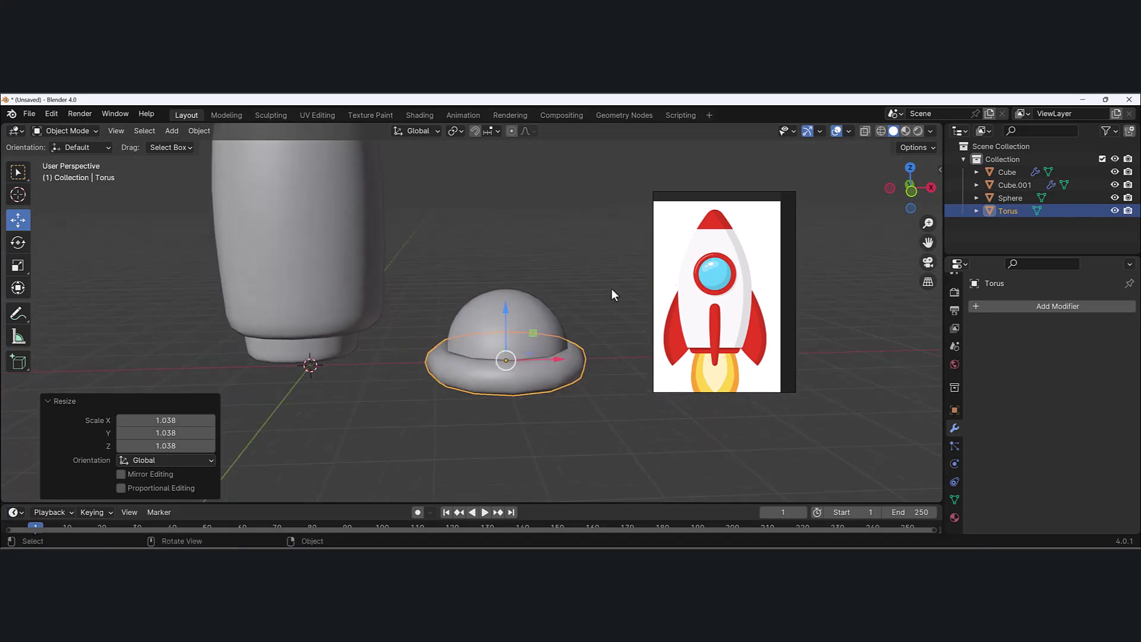
Join the torus and the dome into one object, expand its entry in the scene hierarchy and deselect it.
middle_drag(578, 287, 557, 309)
shift+click(530, 299)
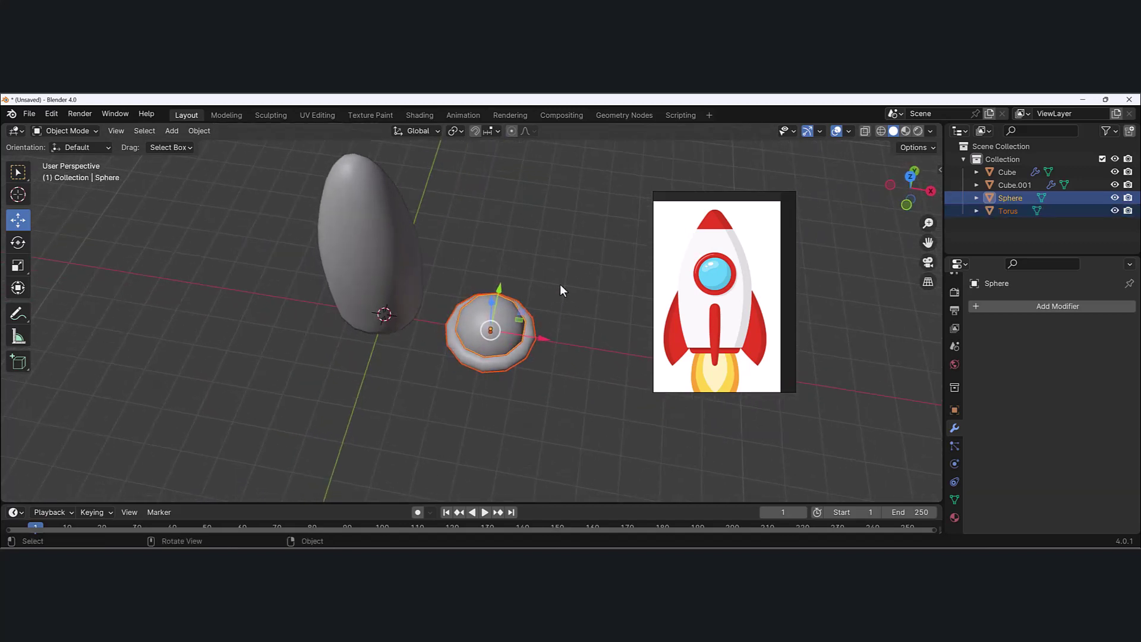
key(ctrl+j)
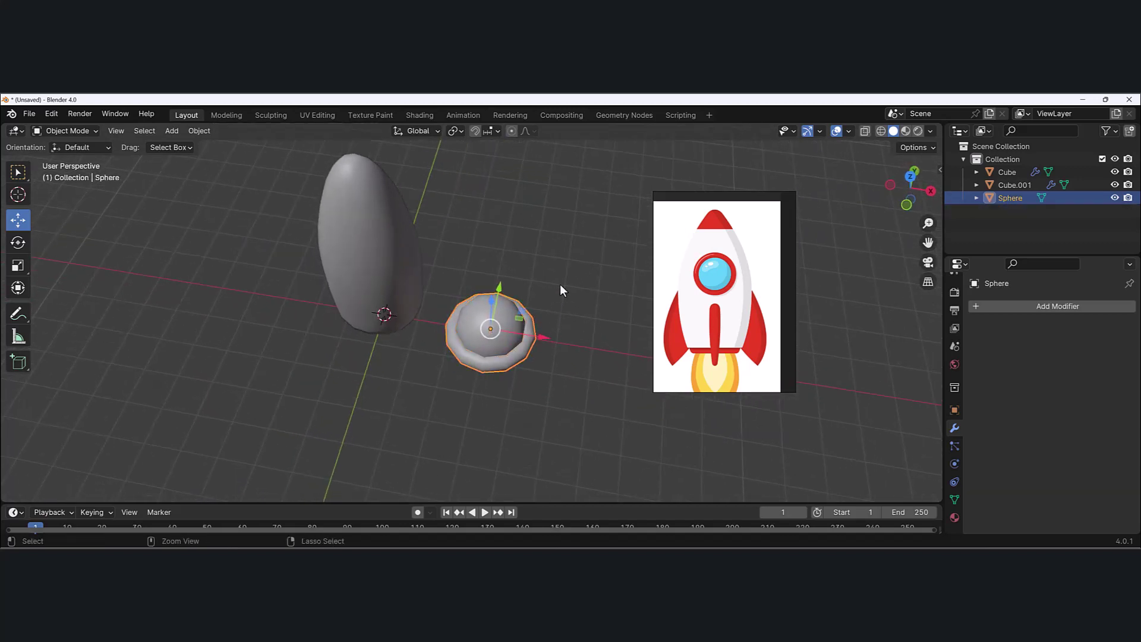
click(976, 198)
click(524, 402)
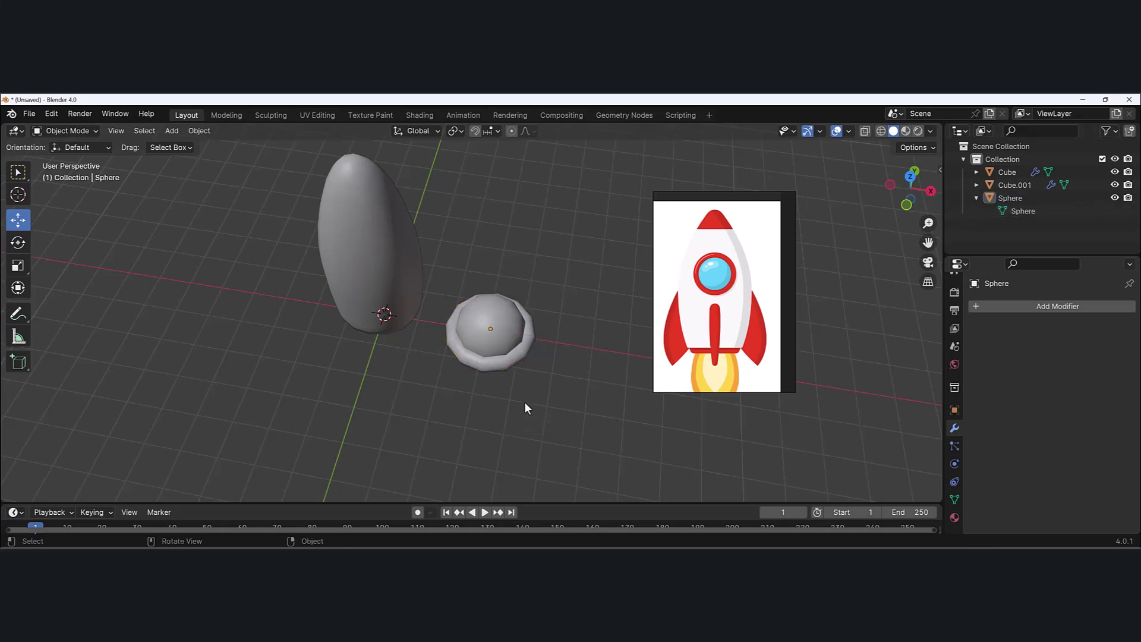
click(494, 337)
key(g)
key(z)
key(Escape)
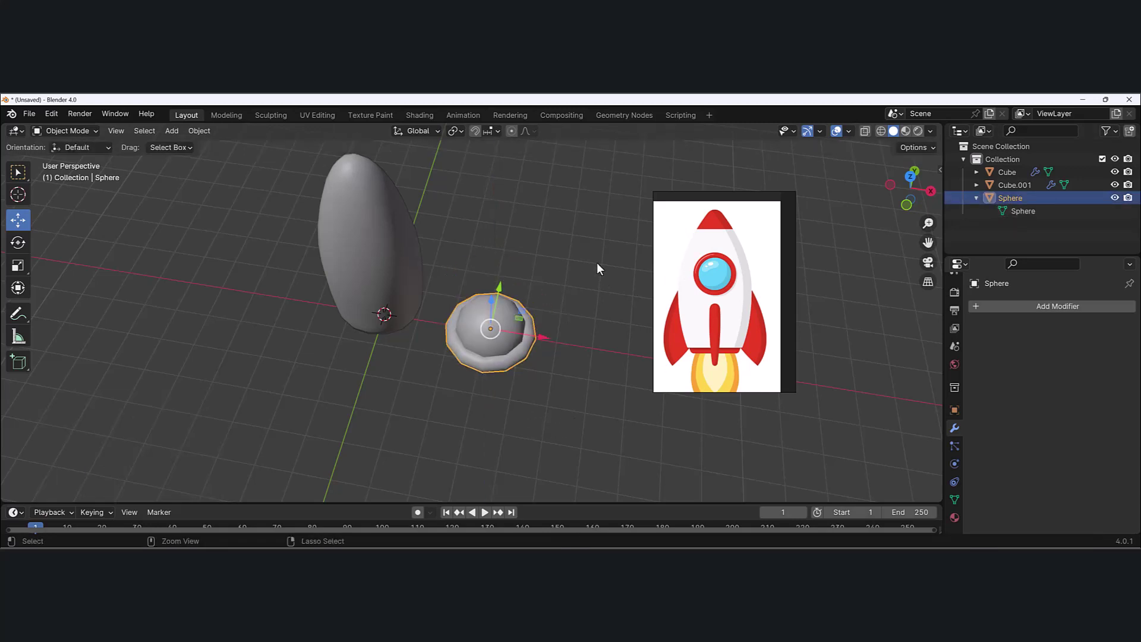
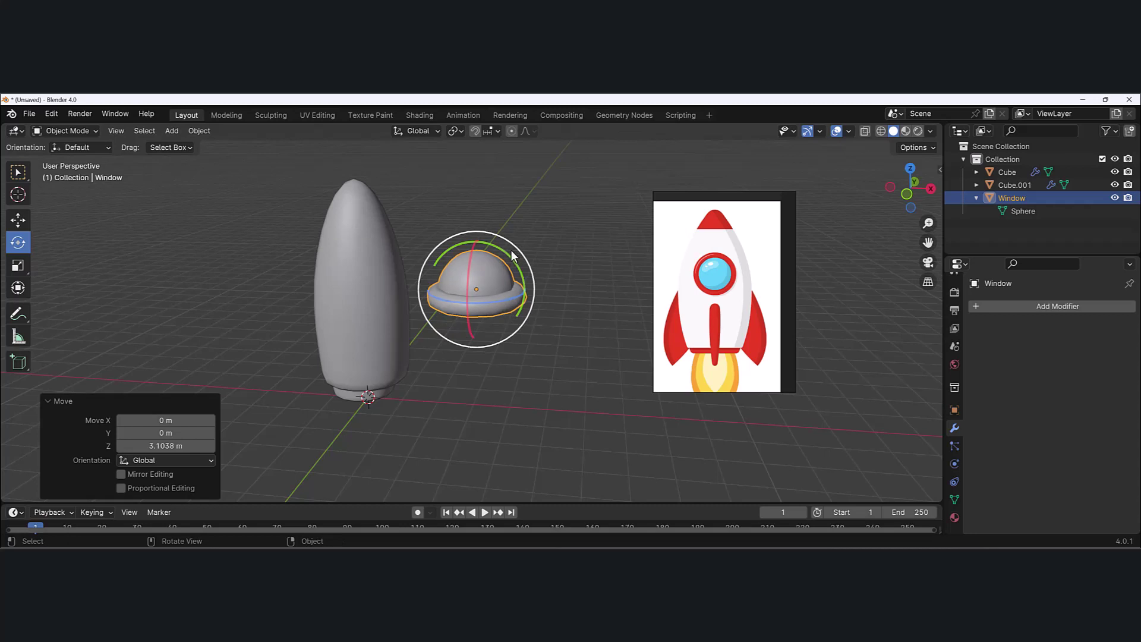
Rotate the Window object about 90.5° around the Y axis so its dome faces sideways.
key(r)
key(y)
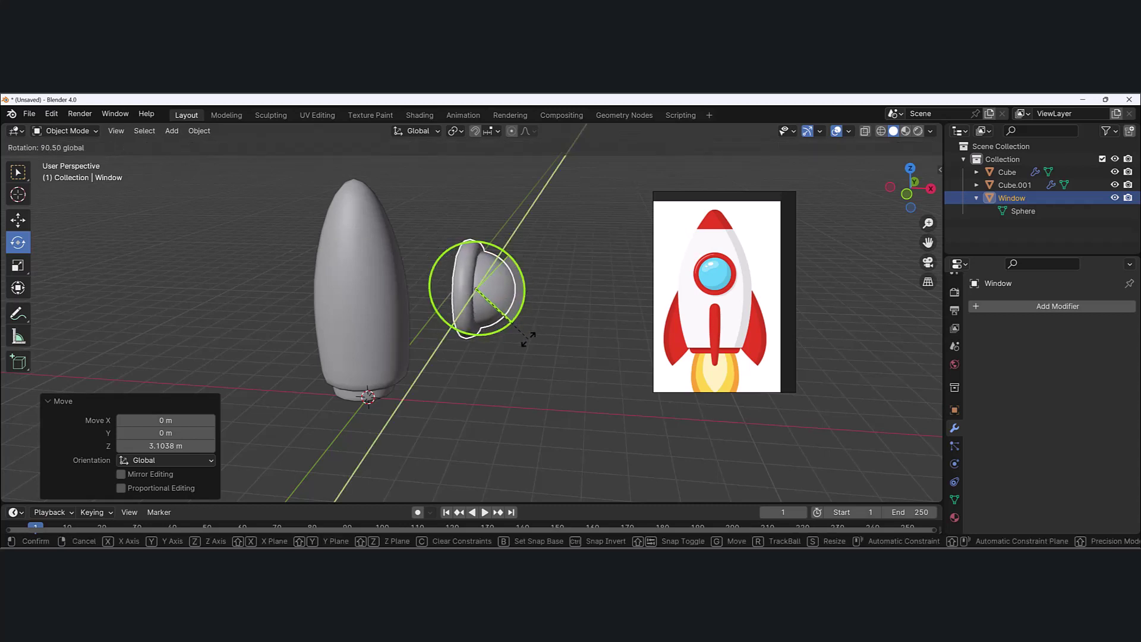
click(524, 328)
Search the property settings for the window's exact rotation and display the object's transform values in the viewport.
click(954, 293)
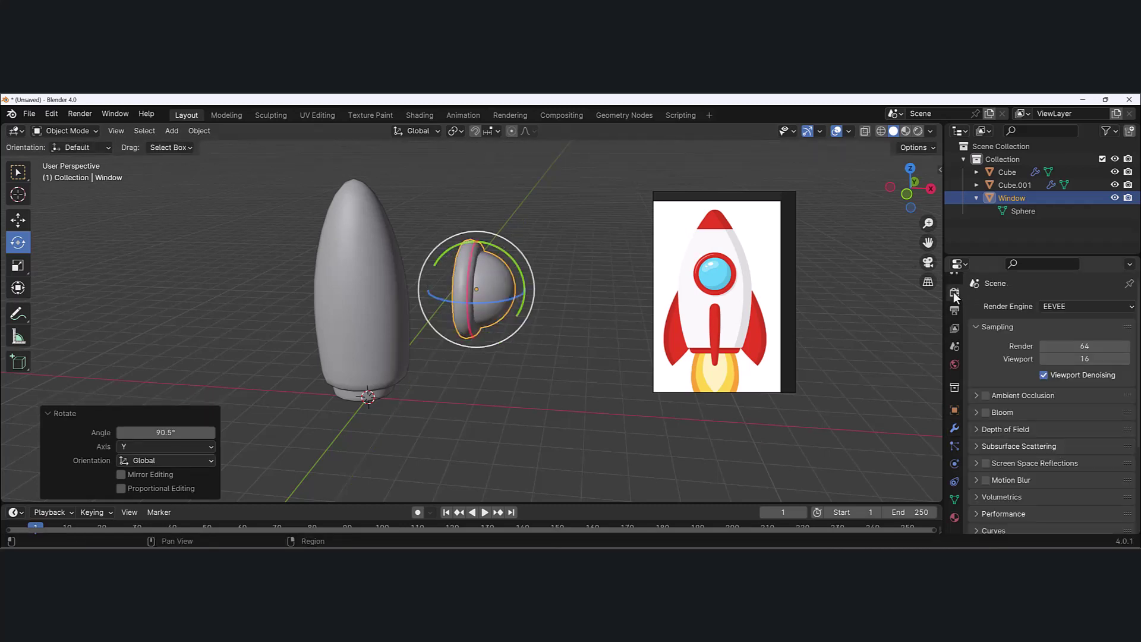
click(954, 287)
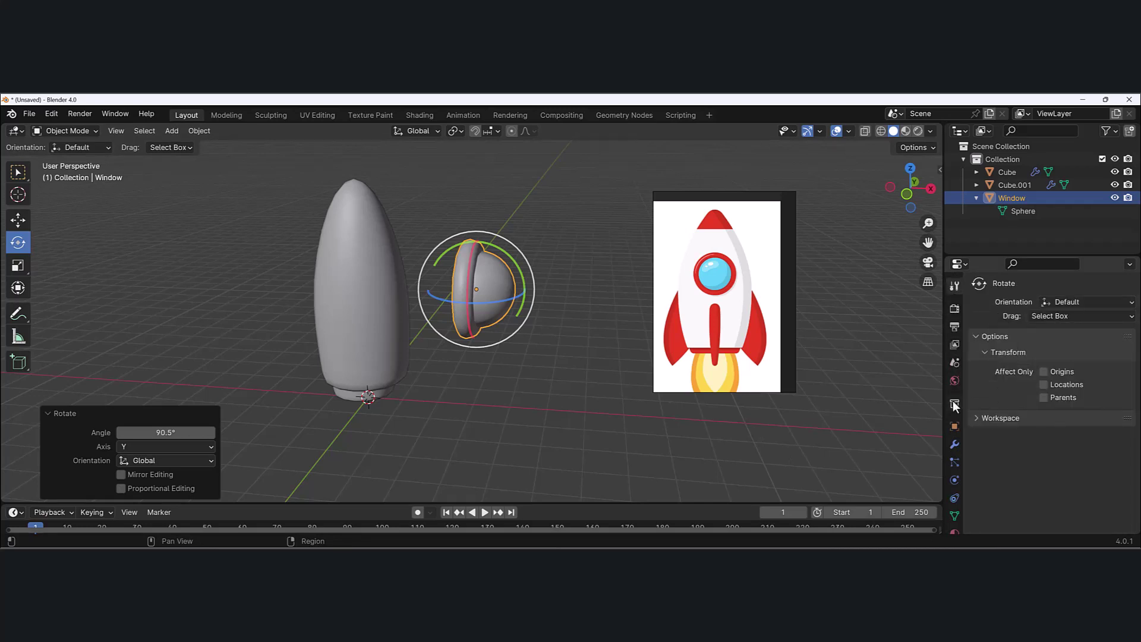
click(952, 445)
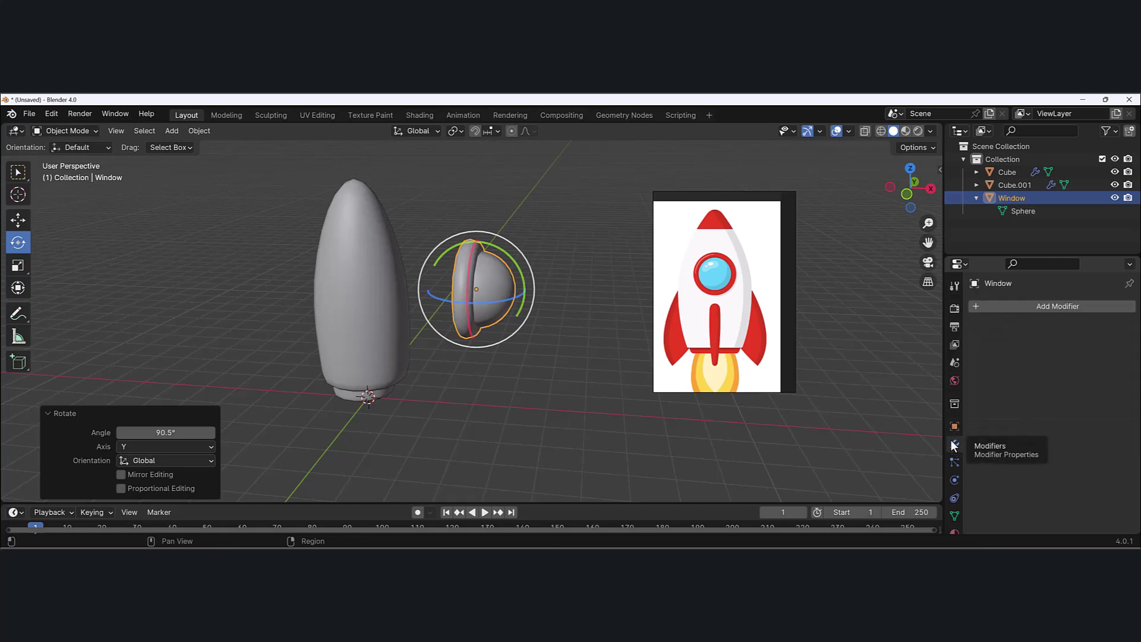
scroll(953, 445, down, 2)
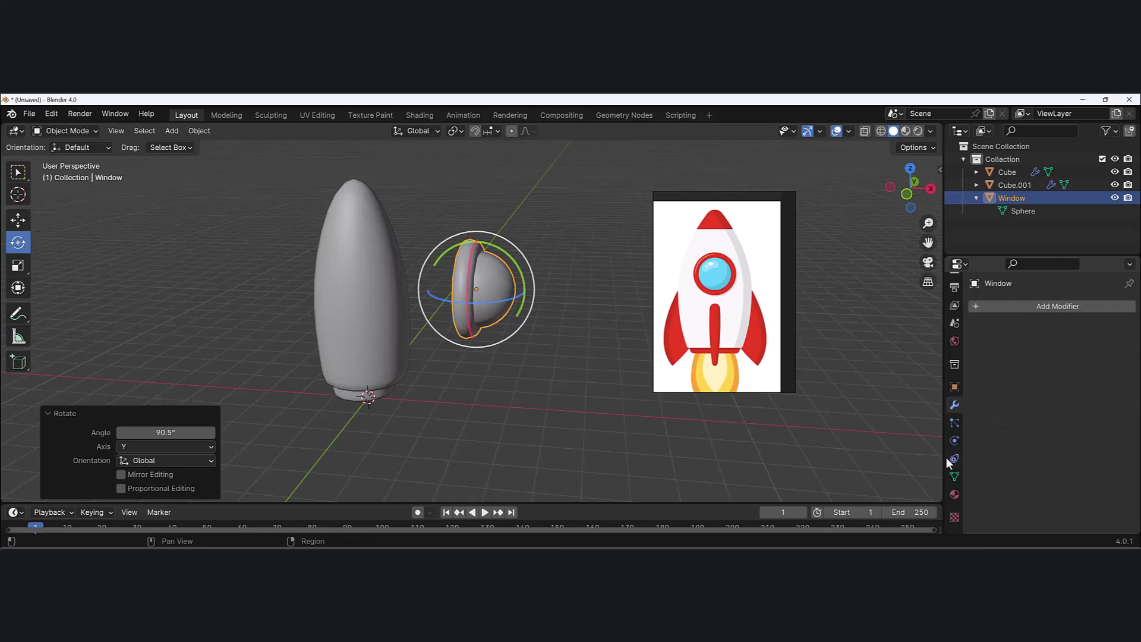
scroll(957, 326, up, 2)
click(954, 287)
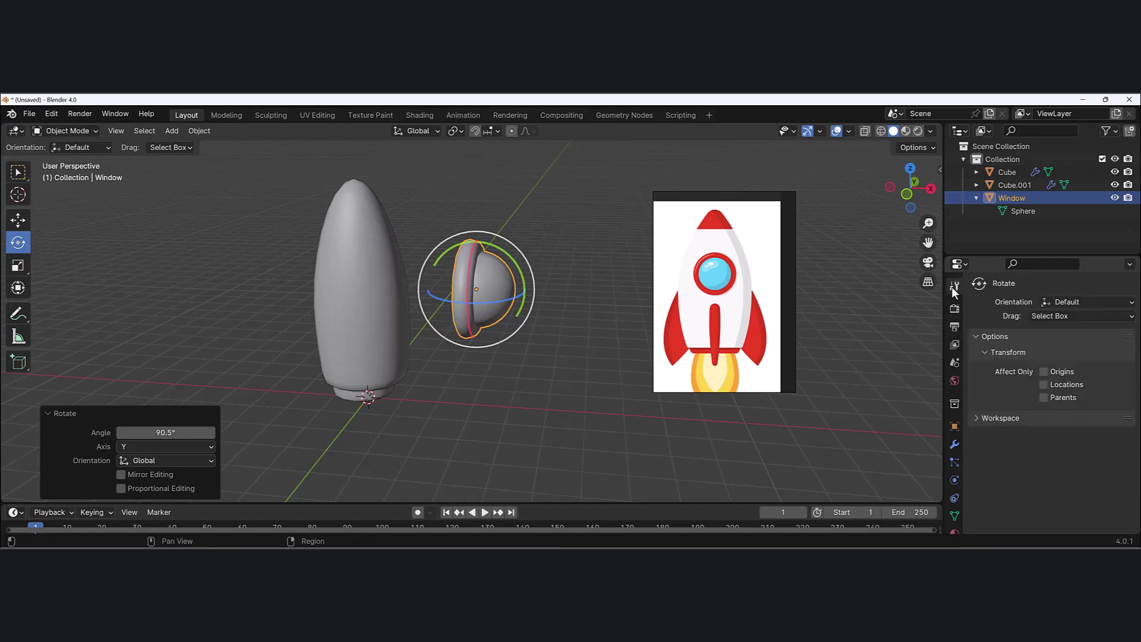
click(978, 416)
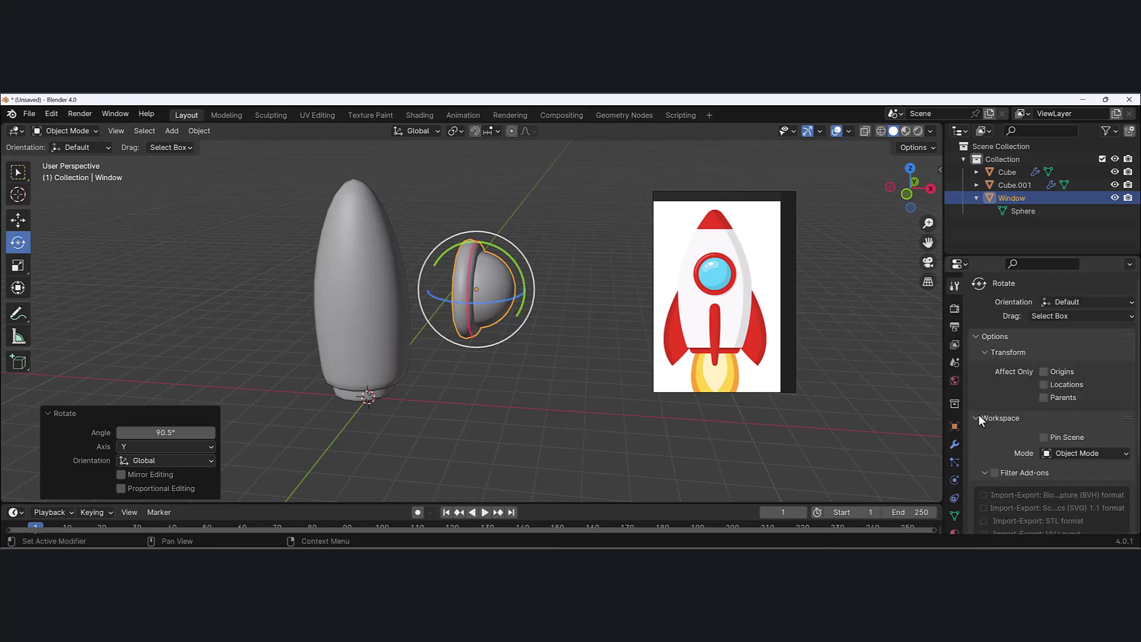
scroll(978, 415, down, 2)
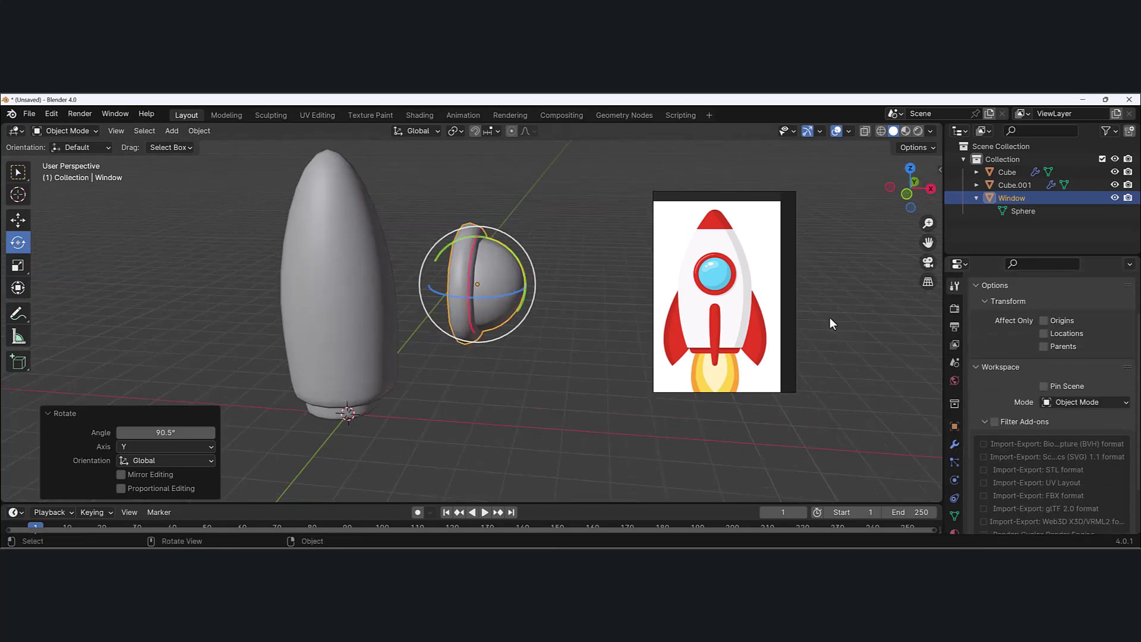
key(n)
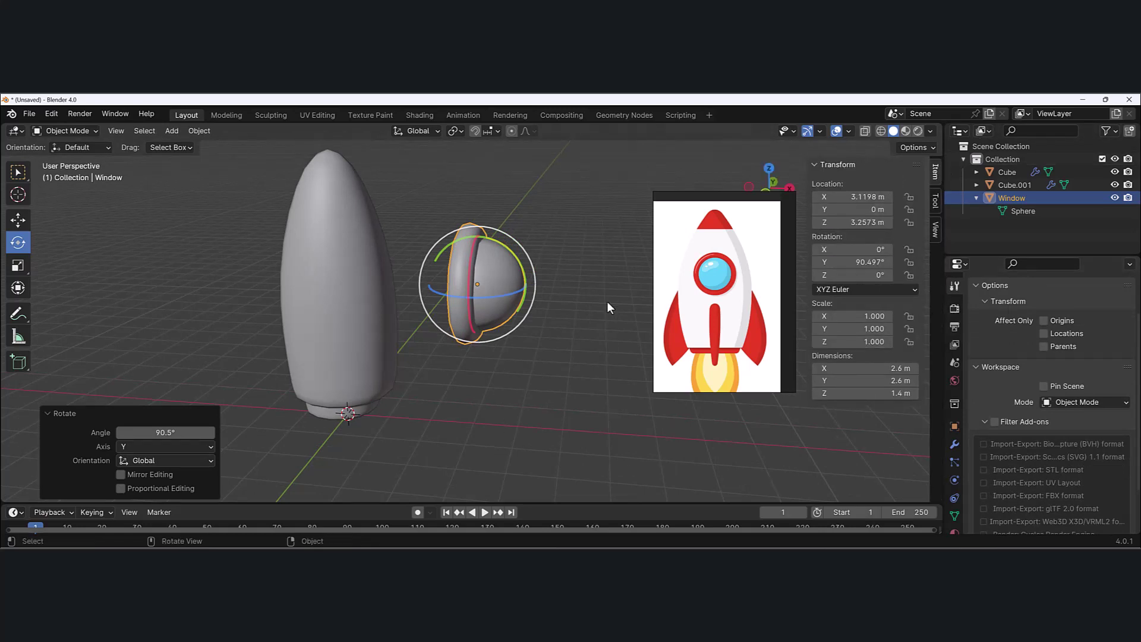
Look through the render, output, view layer, scene, world and collection properties for the window's rotation values.
click(955, 308)
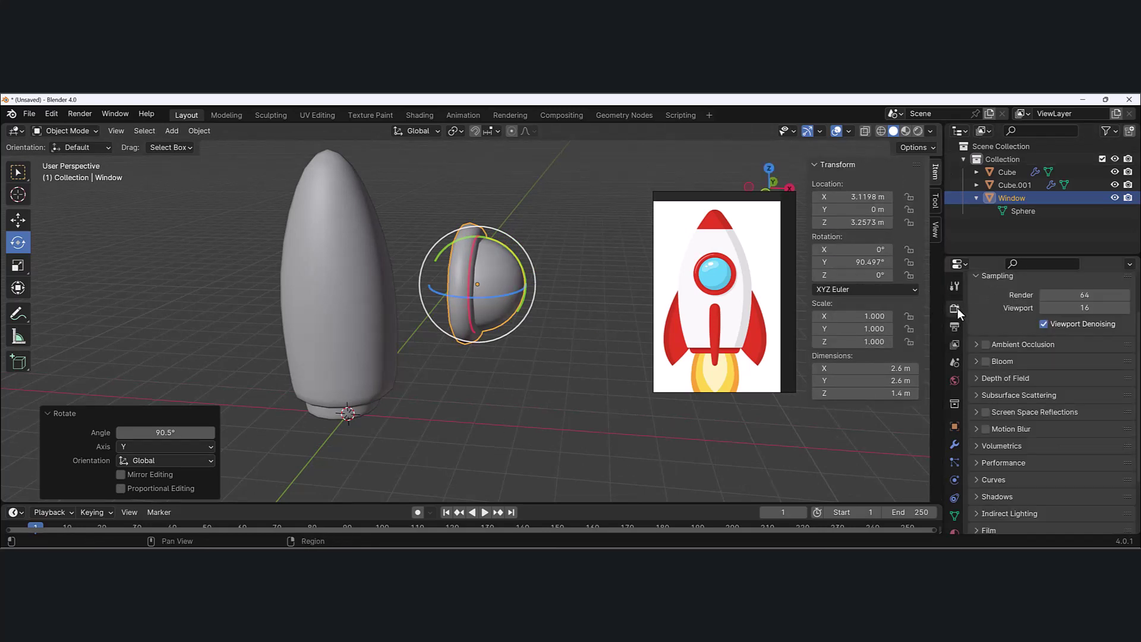
scroll(981, 336, up, 2)
click(955, 327)
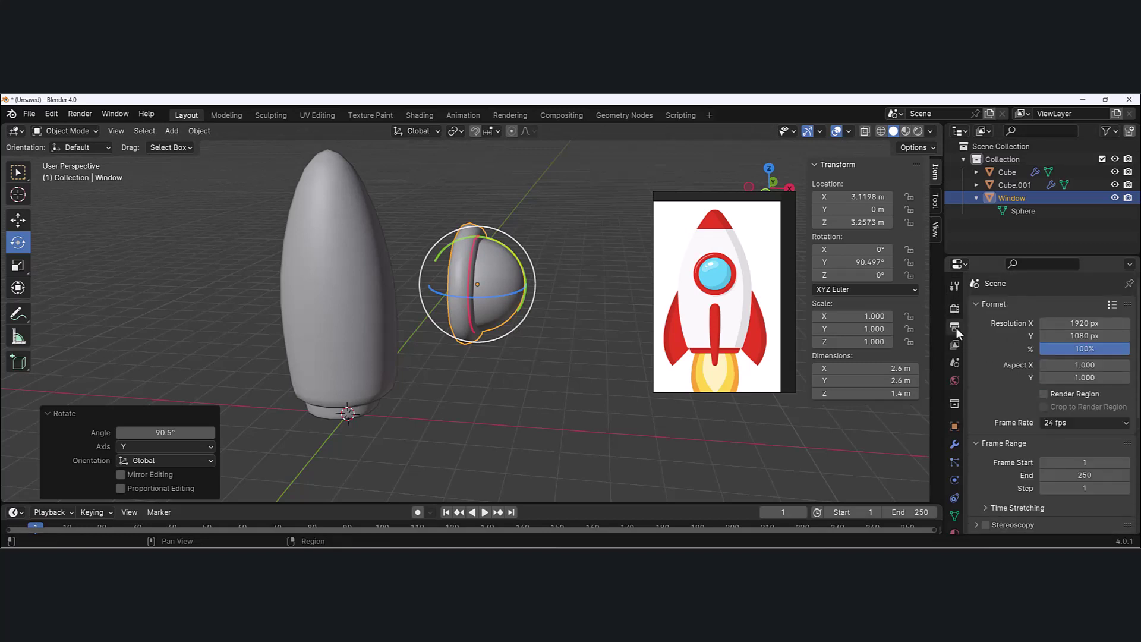
scroll(979, 365, down, 8)
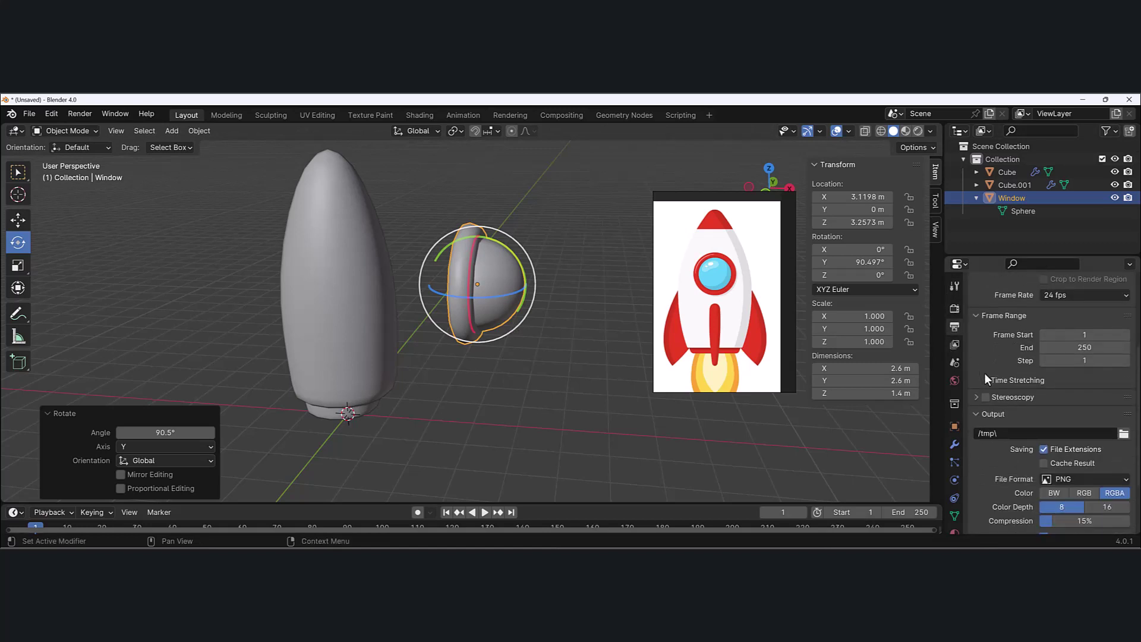
scroll(987, 368, up, 5)
click(956, 343)
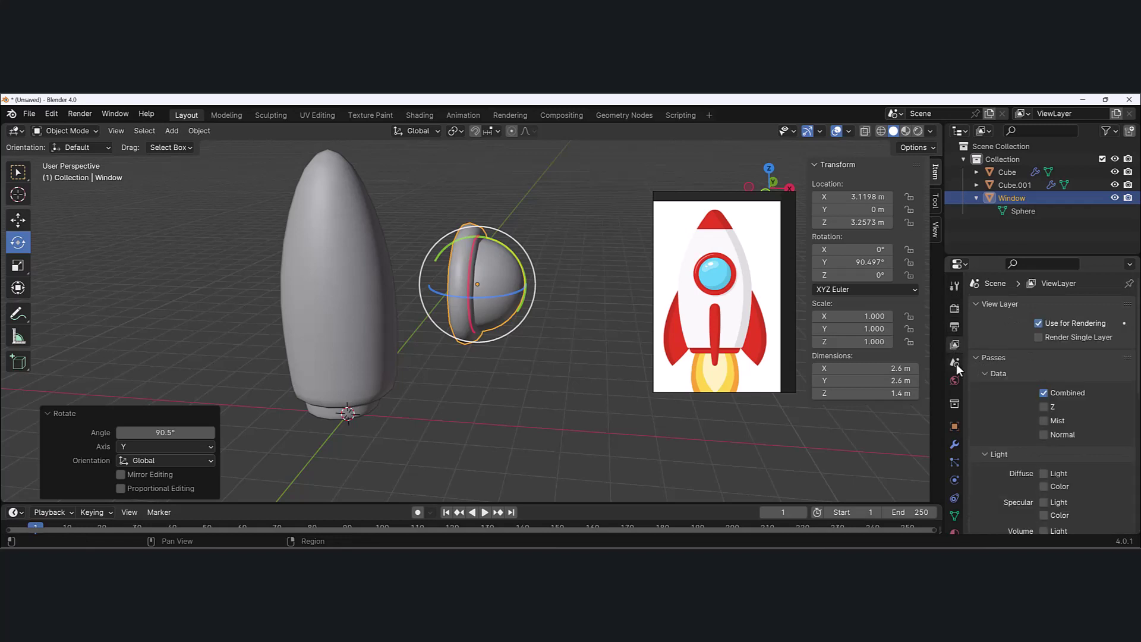
click(955, 364)
click(955, 378)
click(955, 362)
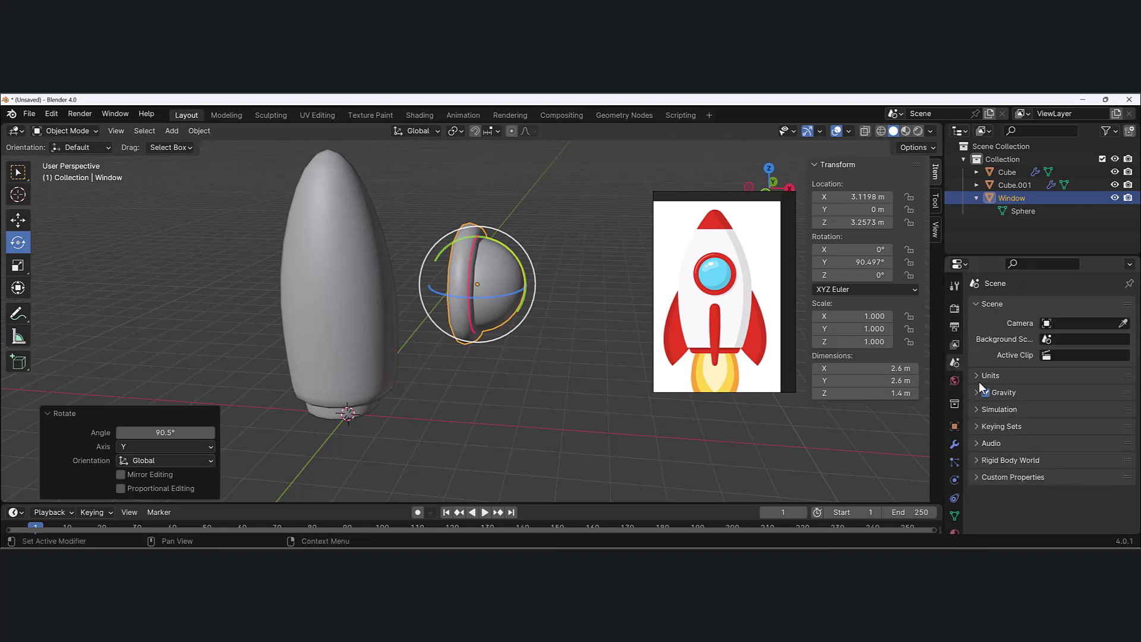
click(978, 375)
scroll(978, 377, down, 2)
scroll(978, 377, up, 2)
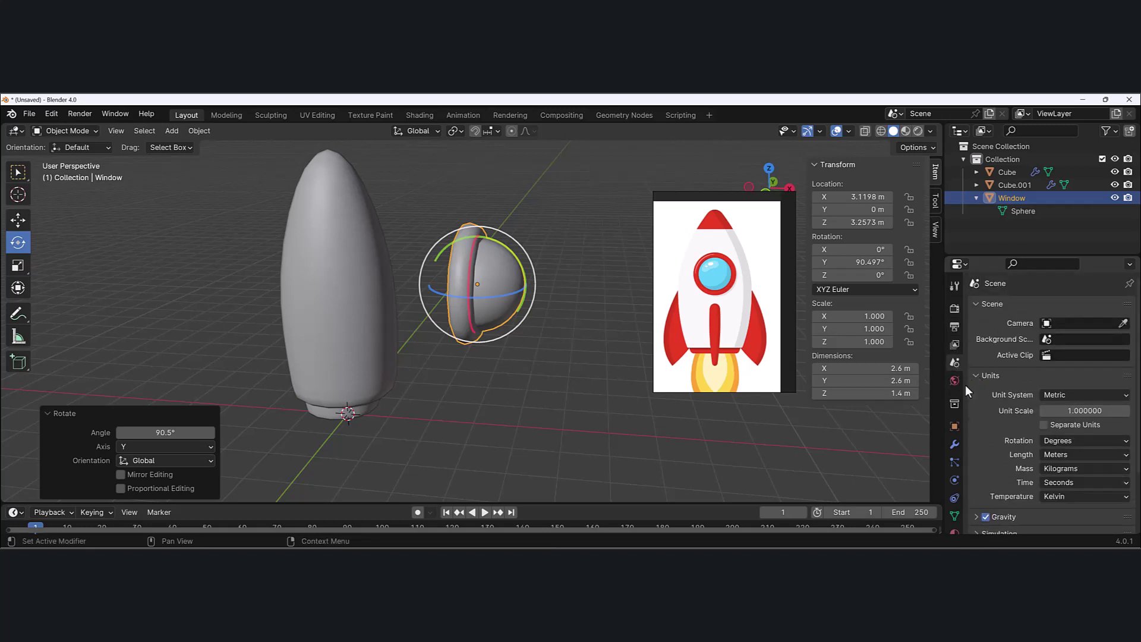
click(955, 379)
click(955, 405)
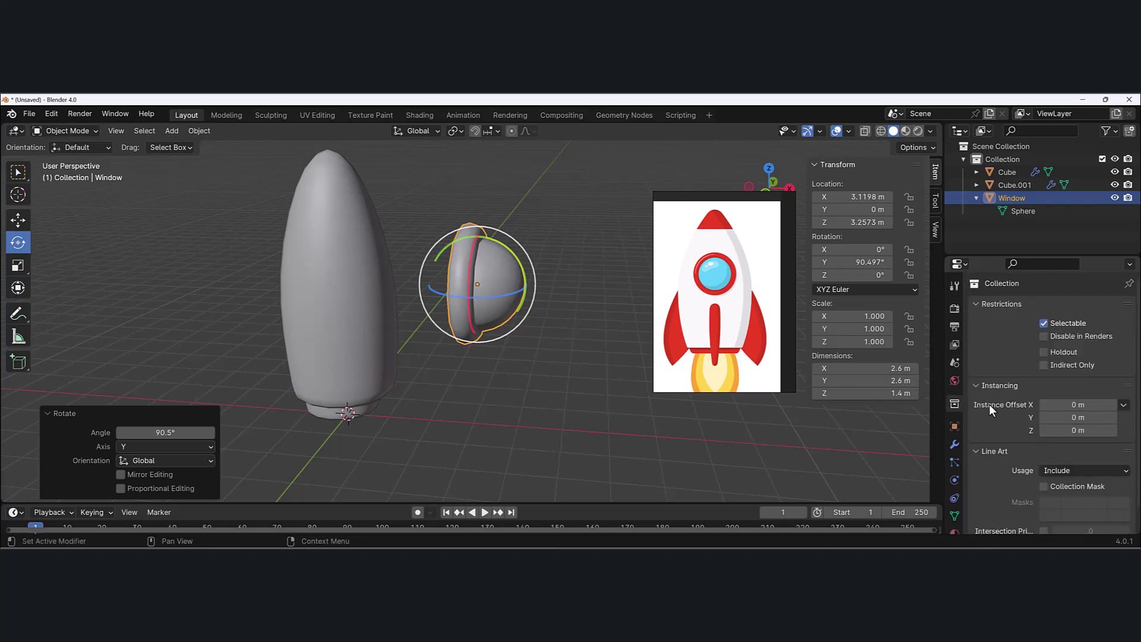
scroll(989, 404, down, 1)
scroll(1032, 303, up, 1)
scroll(1031, 349, down, 1)
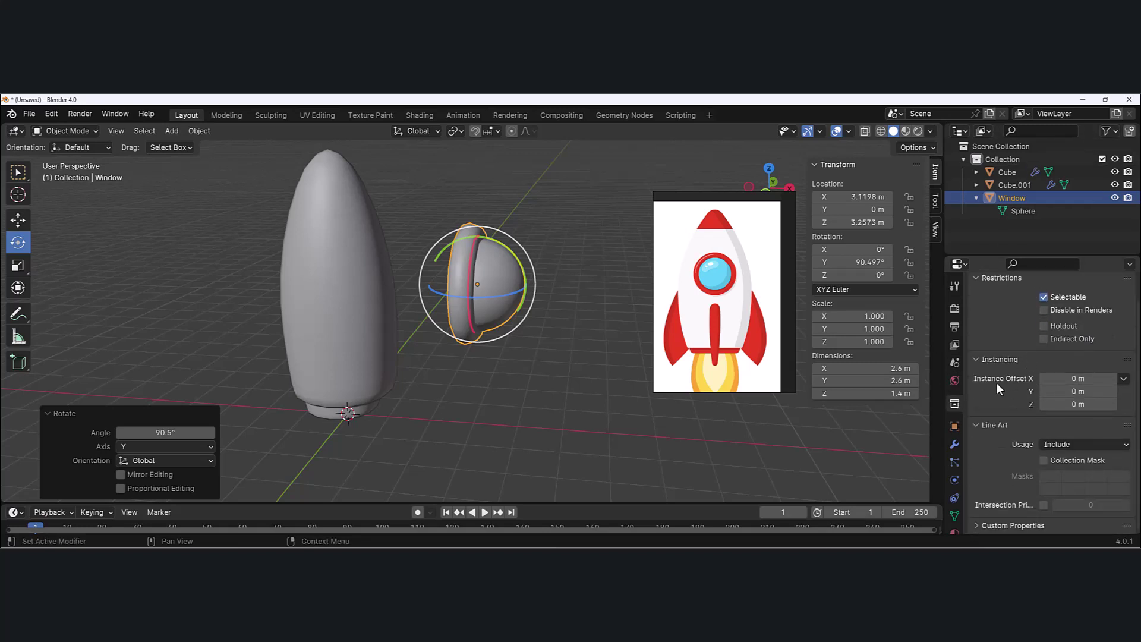
Set the window's Y rotation to exactly 90° in its object properties.
click(955, 426)
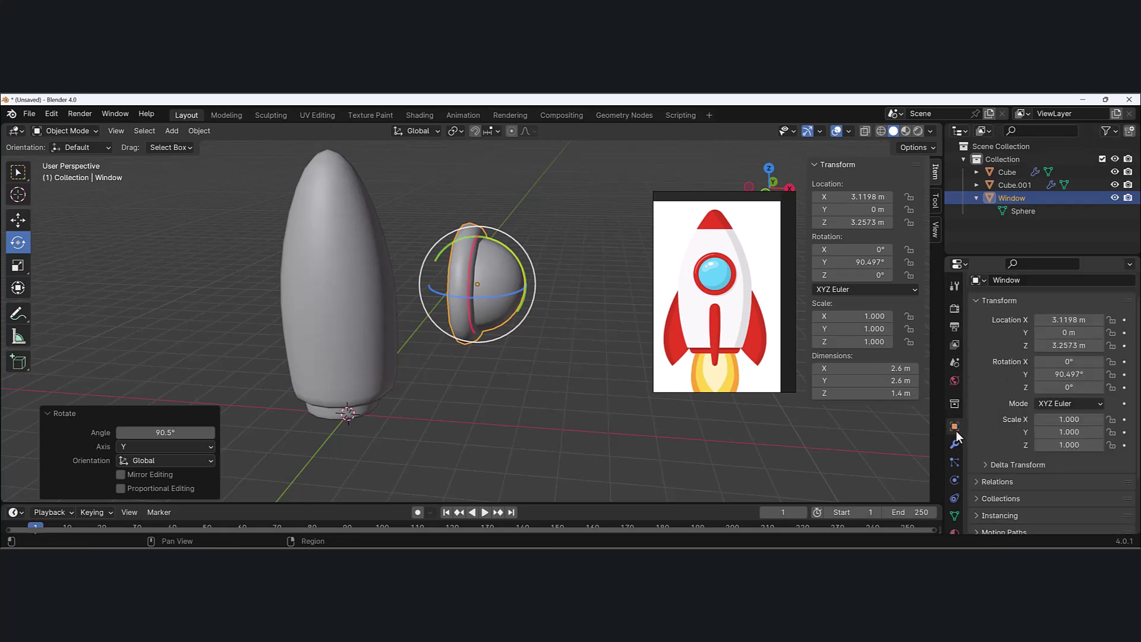
click(1068, 374)
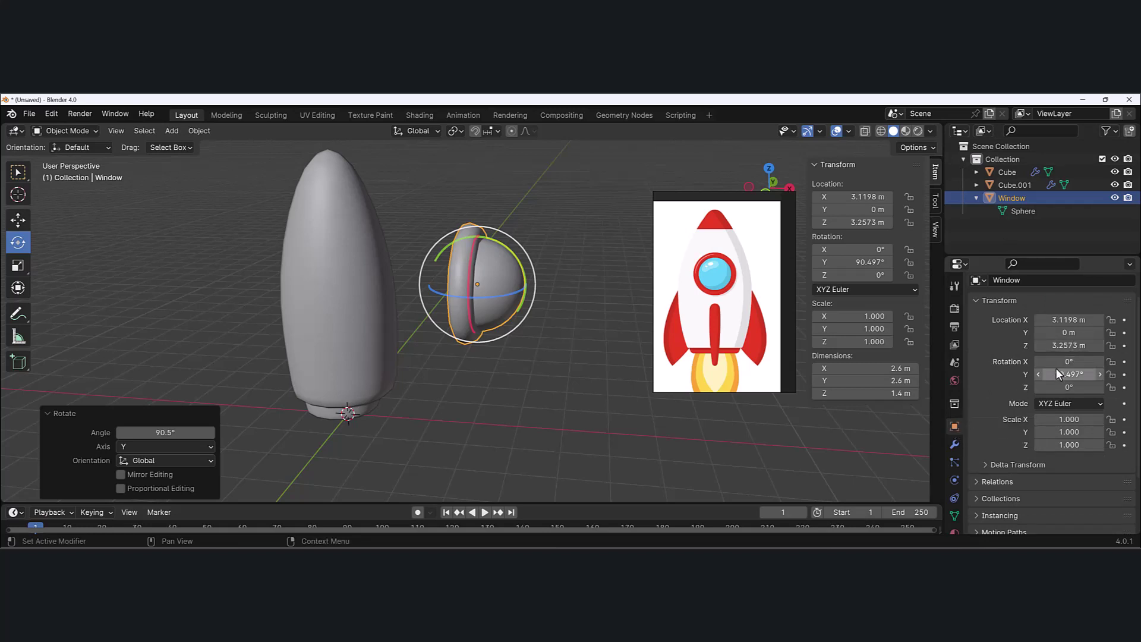
text(29.497)
key(Return)
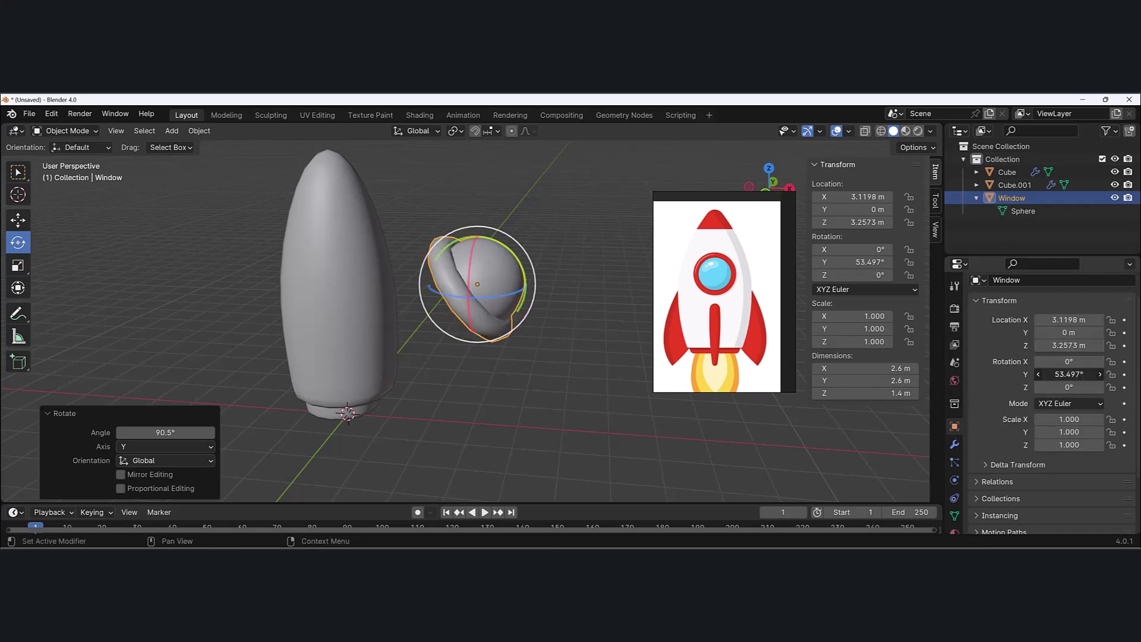
click(1070, 374)
text(90)
key(Return)
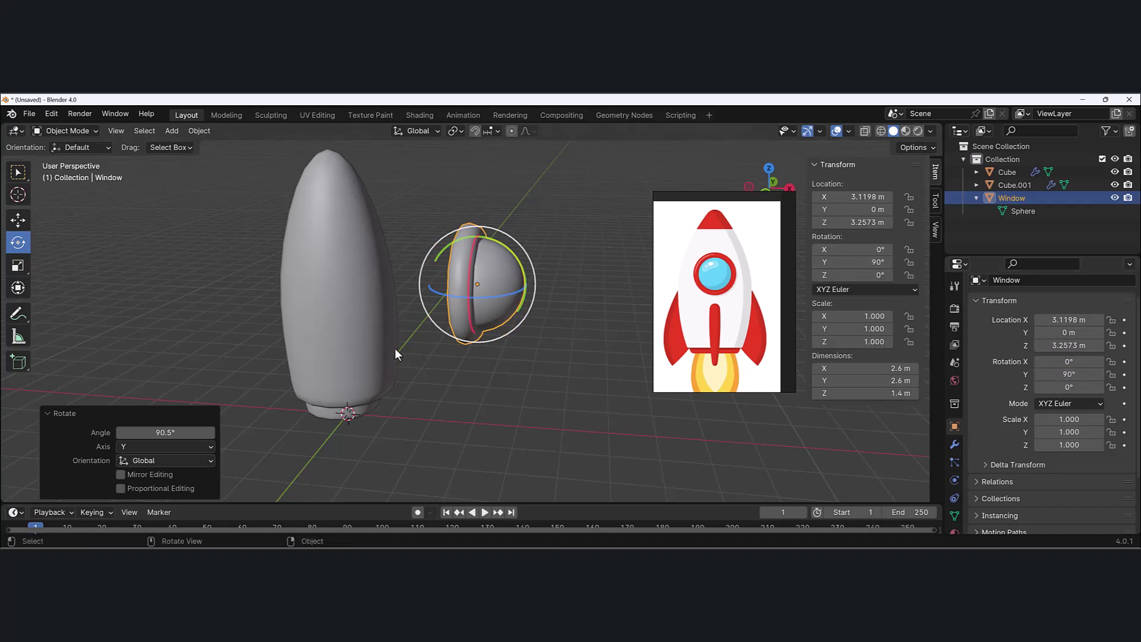
Move the window about 2.16 m along the negative X axis so it sits against the rocket body.
middle_drag(395, 347, 558, 315)
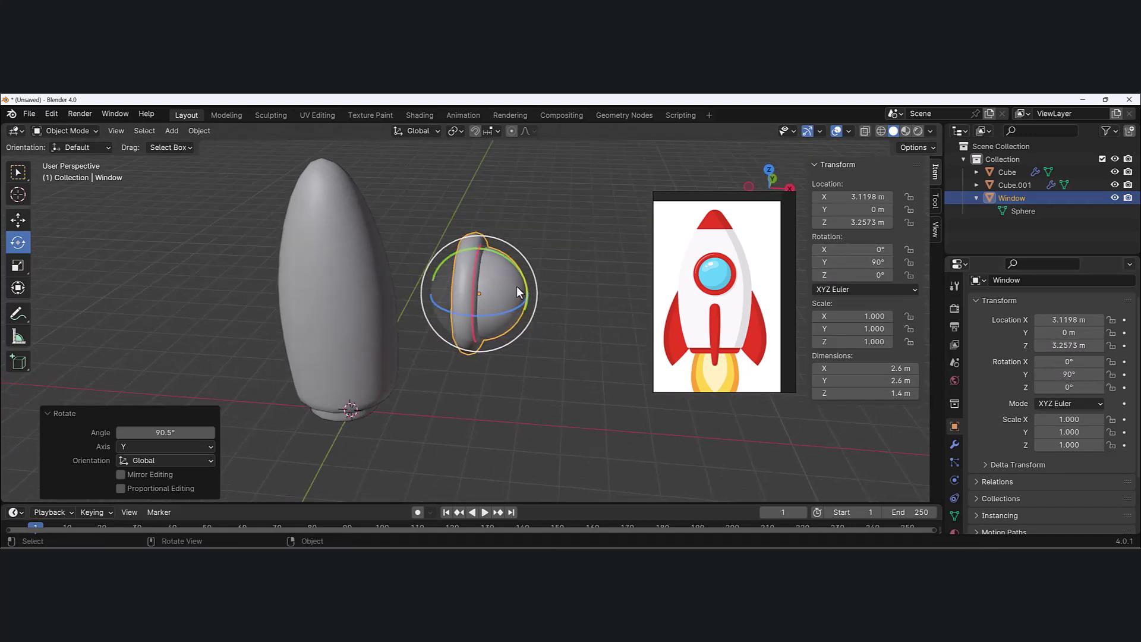
key(shift+space)
key(g)
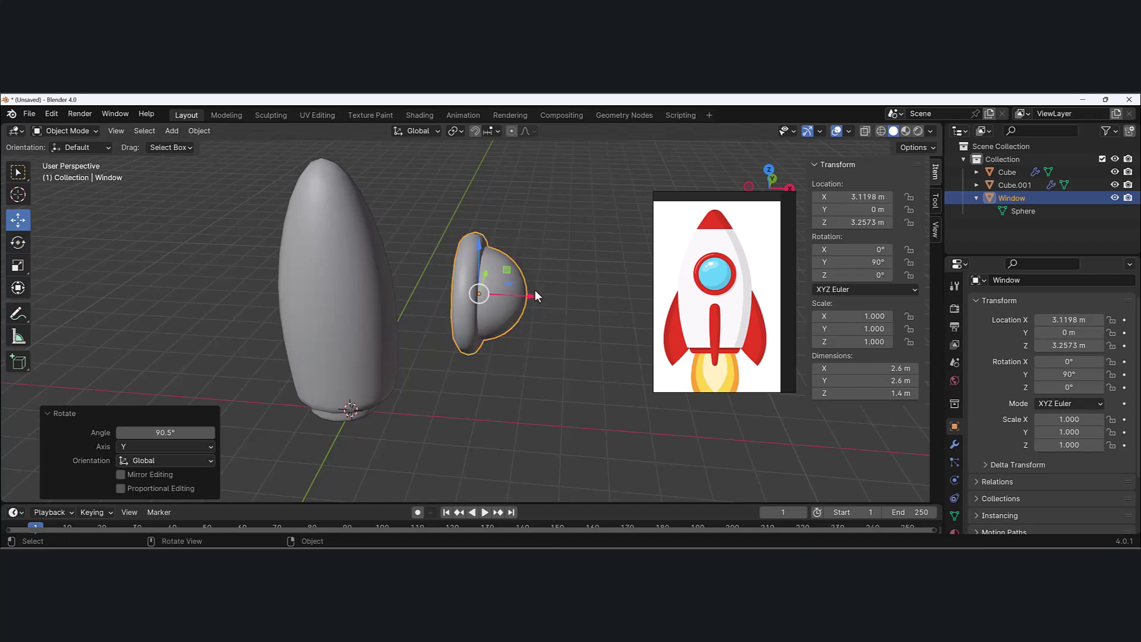
drag(535, 295, 429, 288)
Scale the window down uniformly to about 0.571 so it fits within the rocket body's width.
middle_drag(429, 288, 373, 253)
scroll(551, 223, up, 4)
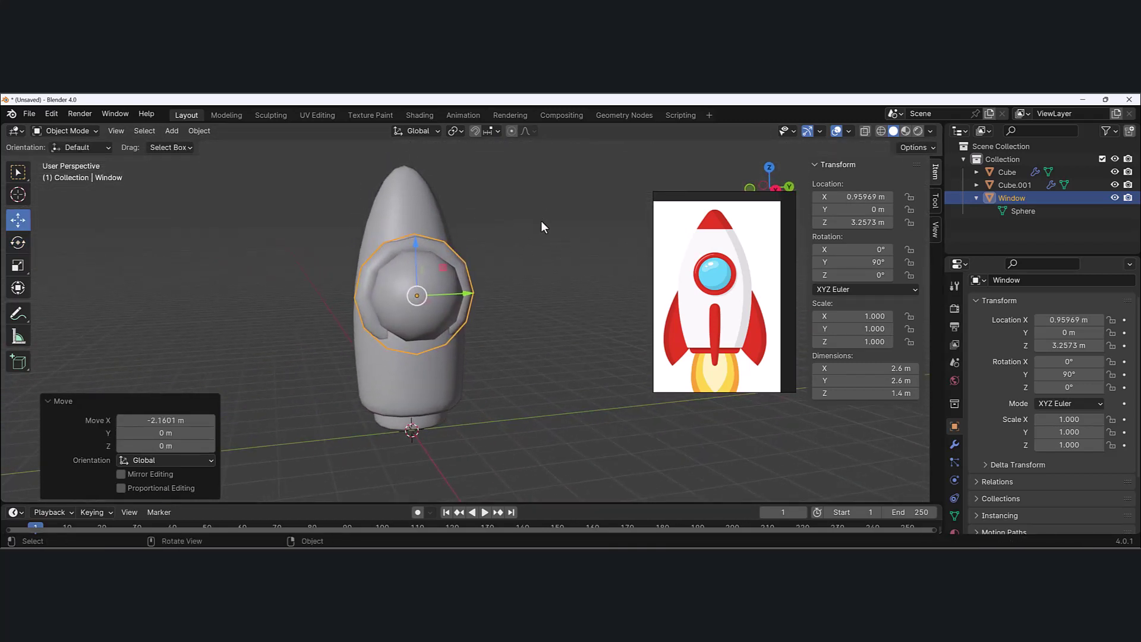
key(s)
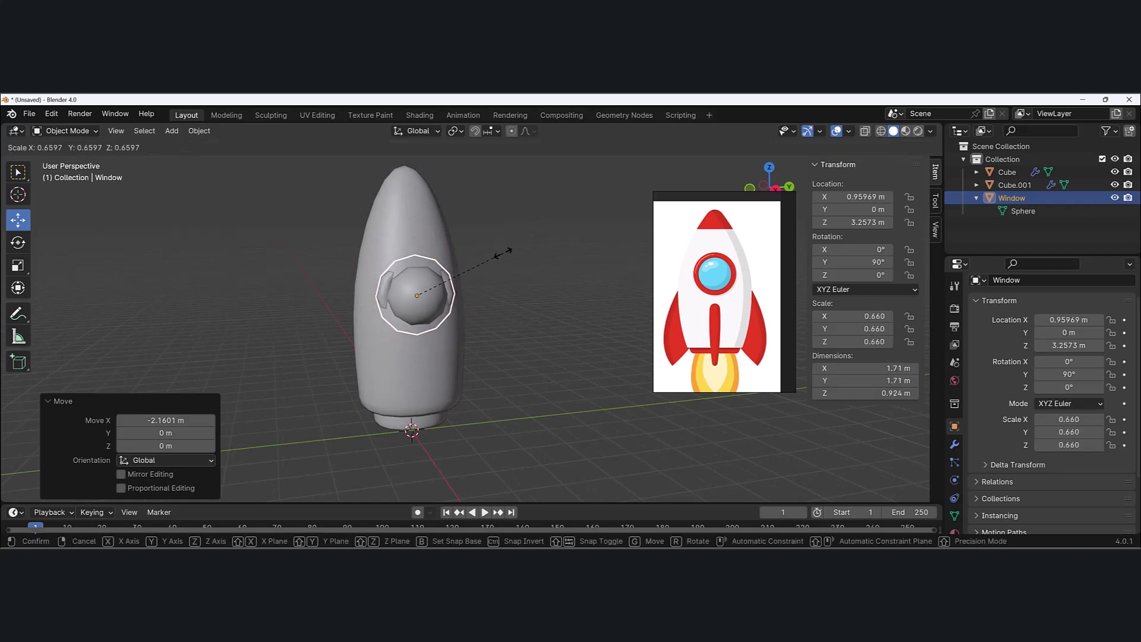
click(496, 255)
Move the window outward about 0.217 m along X and raise it about 0.121 m along Z.
middle_drag(496, 254, 432, 315)
drag(433, 315, 429, 313)
drag(385, 256, 382, 242)
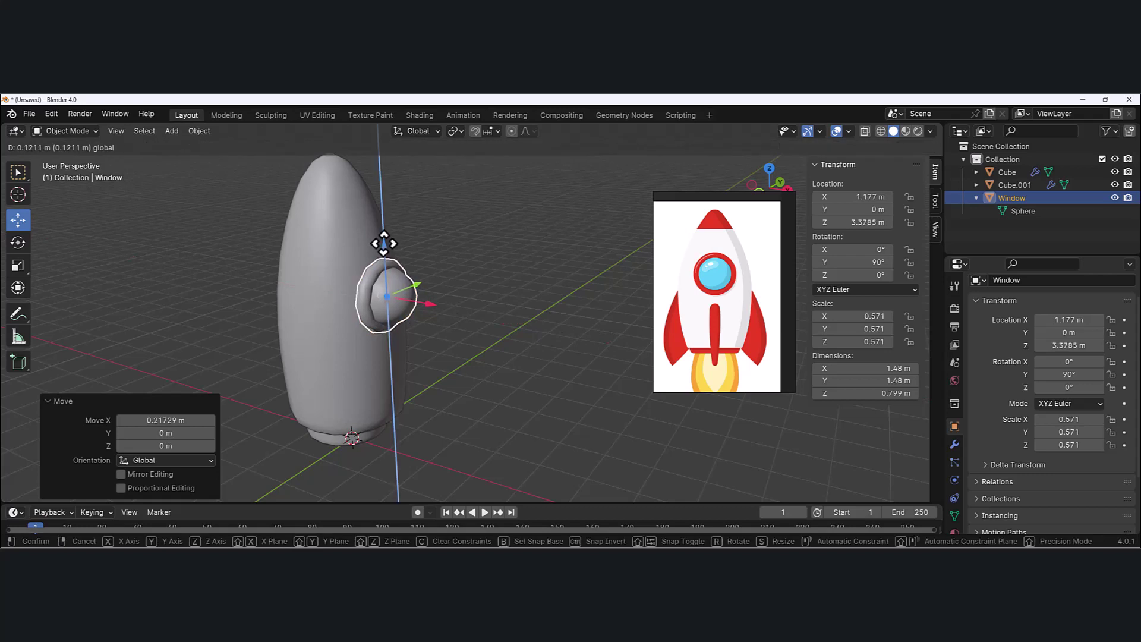
Rotate the window about -3.14° in the side view so it follows the slope of the rocket body.
middle_drag(382, 242, 458, 309)
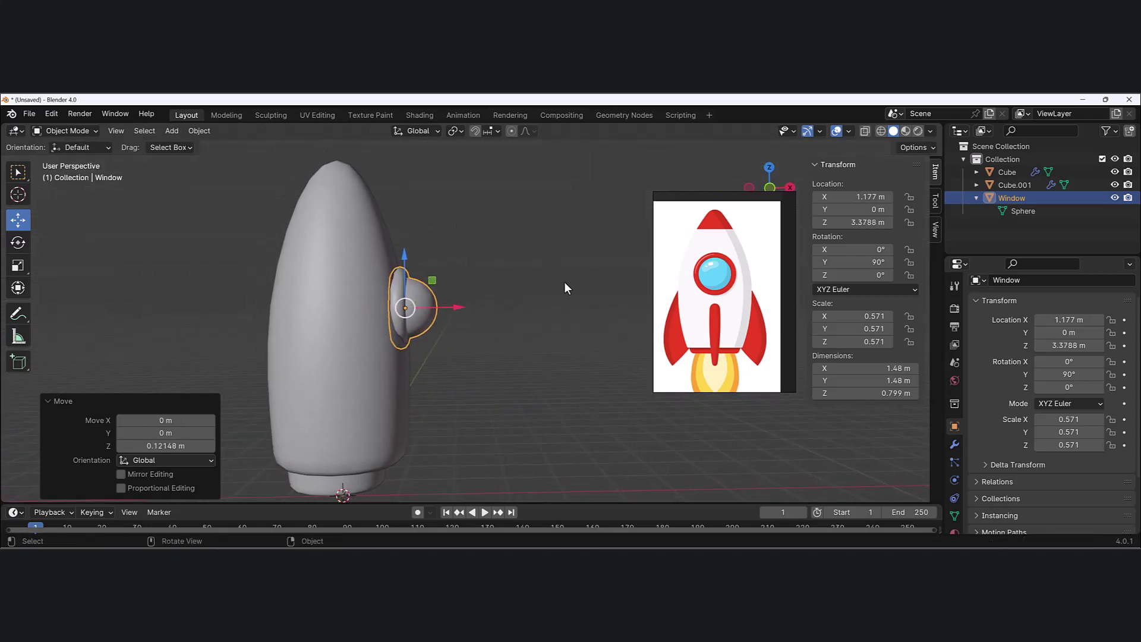
key(r)
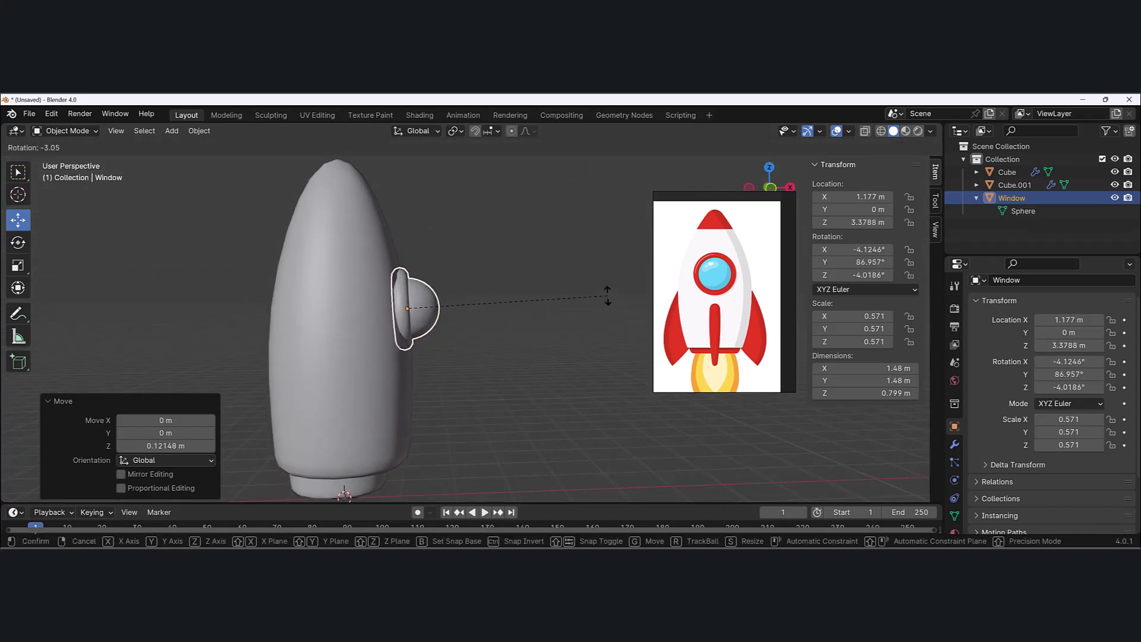
click(607, 295)
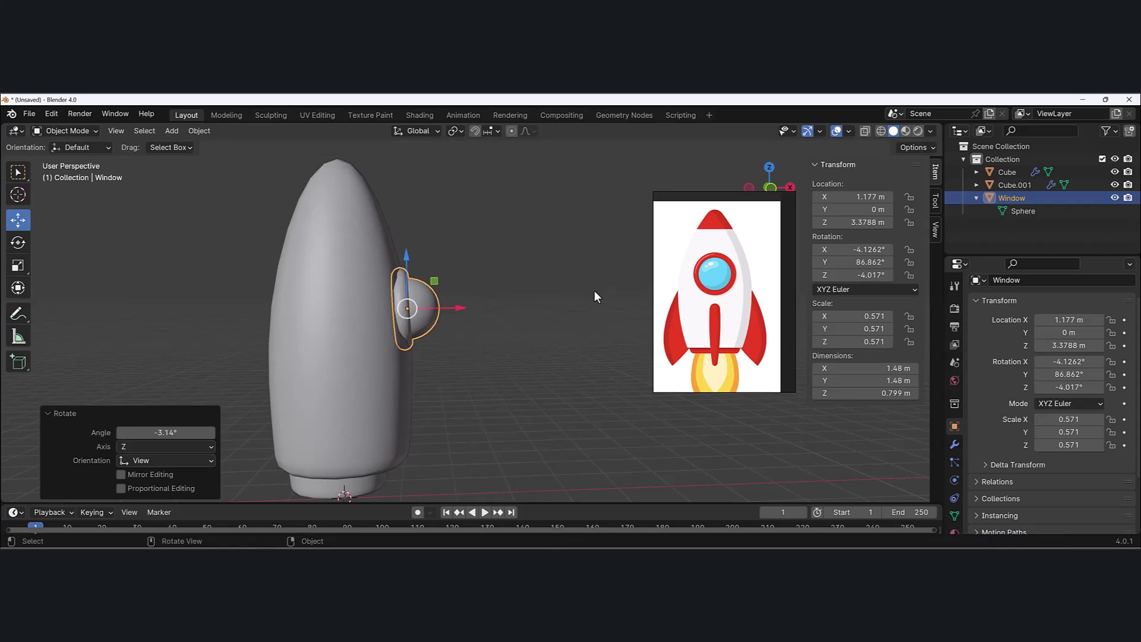
Flatten the window along the global X axis to about 0.573 m deep and nudge it about 0.006 m toward the body.
key(s)
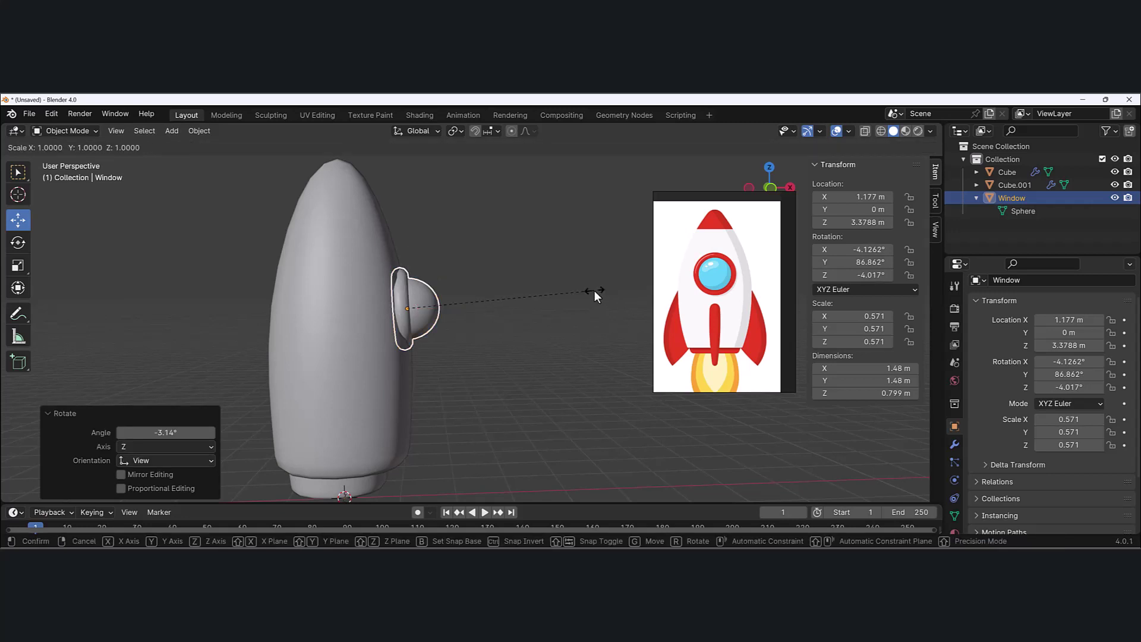
key(x)
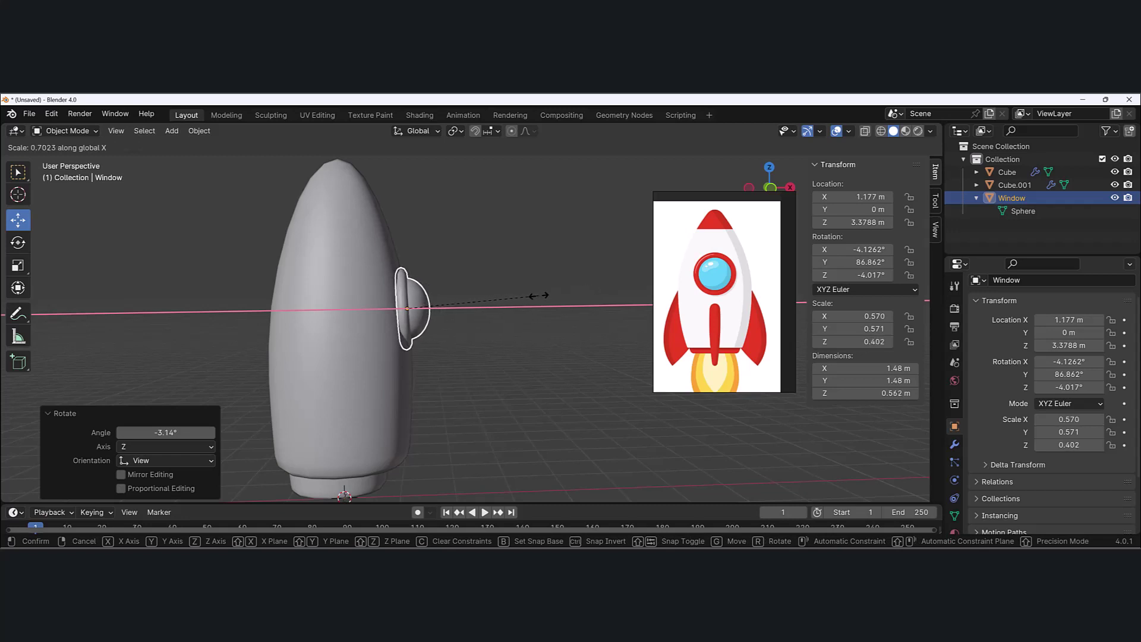
click(537, 296)
middle_drag(509, 298, 451, 331)
drag(451, 333, 452, 336)
middle_drag(509, 323, 544, 276)
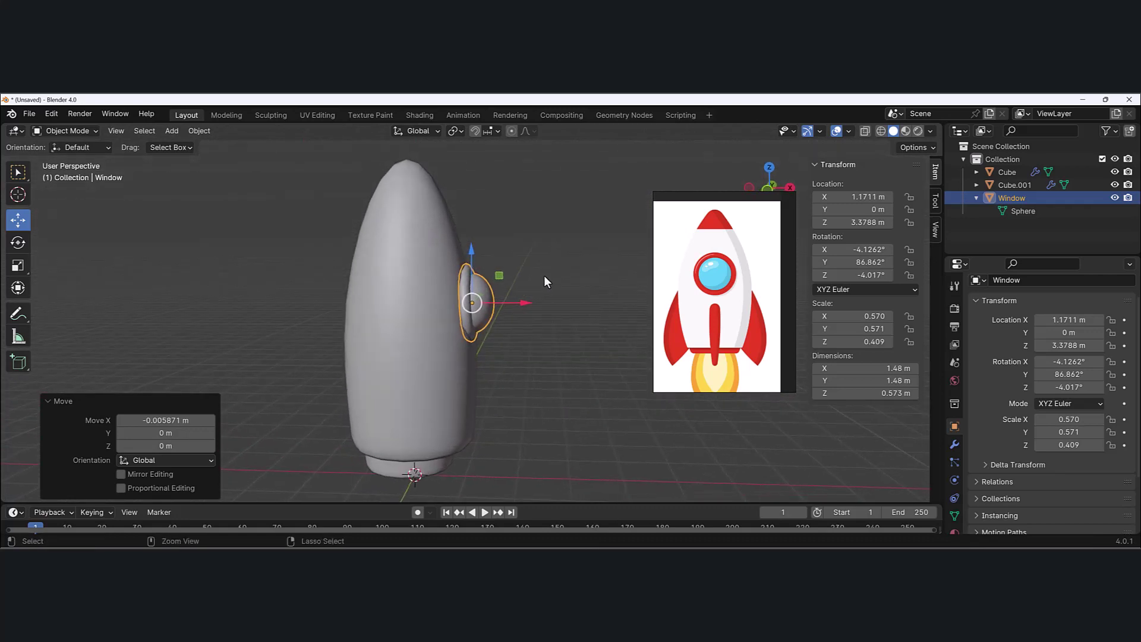
Try placing a second window on the opposite side of the rocket with a duplicate, and delete the copy.
drag(523, 306, 386, 312)
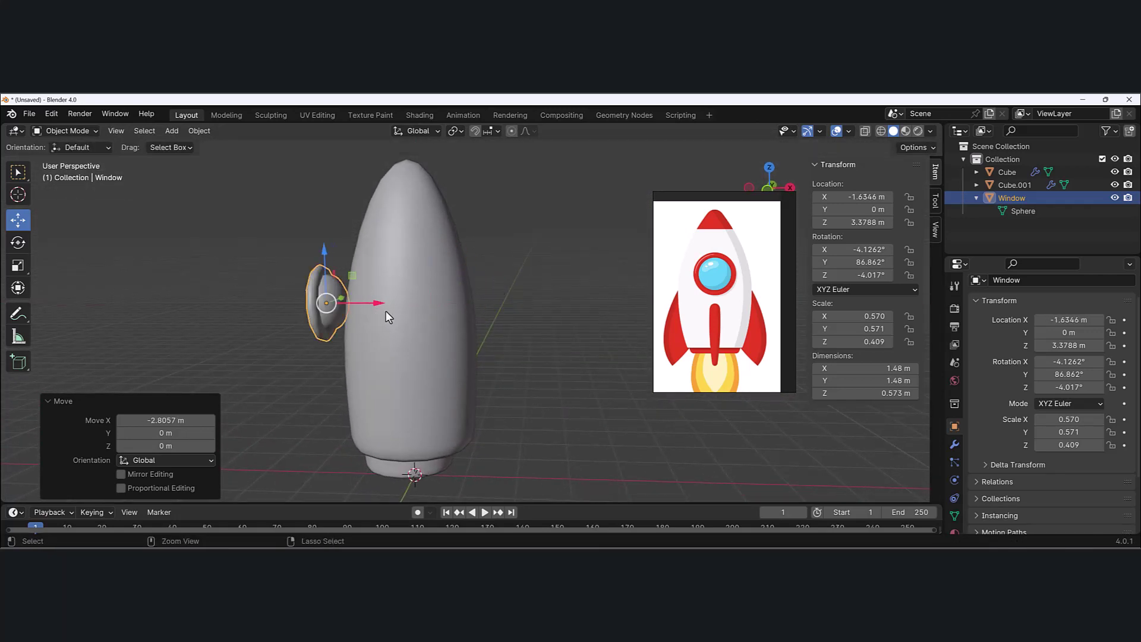
right_click(387, 311)
key(shift+d)
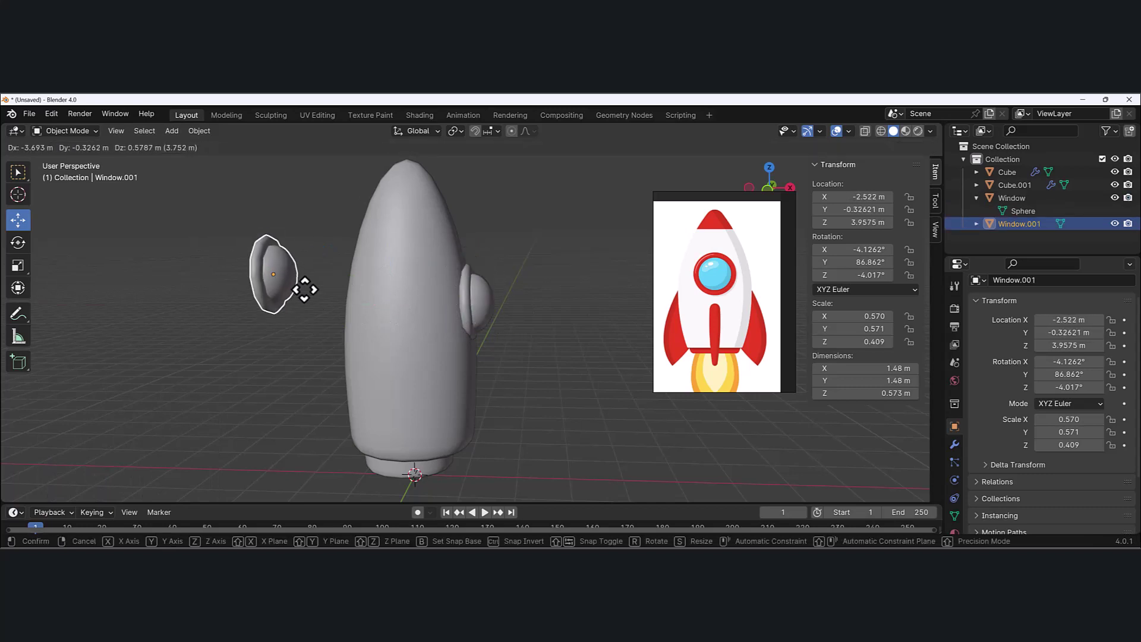
click(313, 309)
middle_drag(351, 320, 488, 327)
key(Delete)
Examine the window's fit on the rocket from several angles, finishing in the right orthographic view.
scroll(350, 329, down, 3)
scroll(408, 309, up, 4)
scroll(436, 331, down, 2)
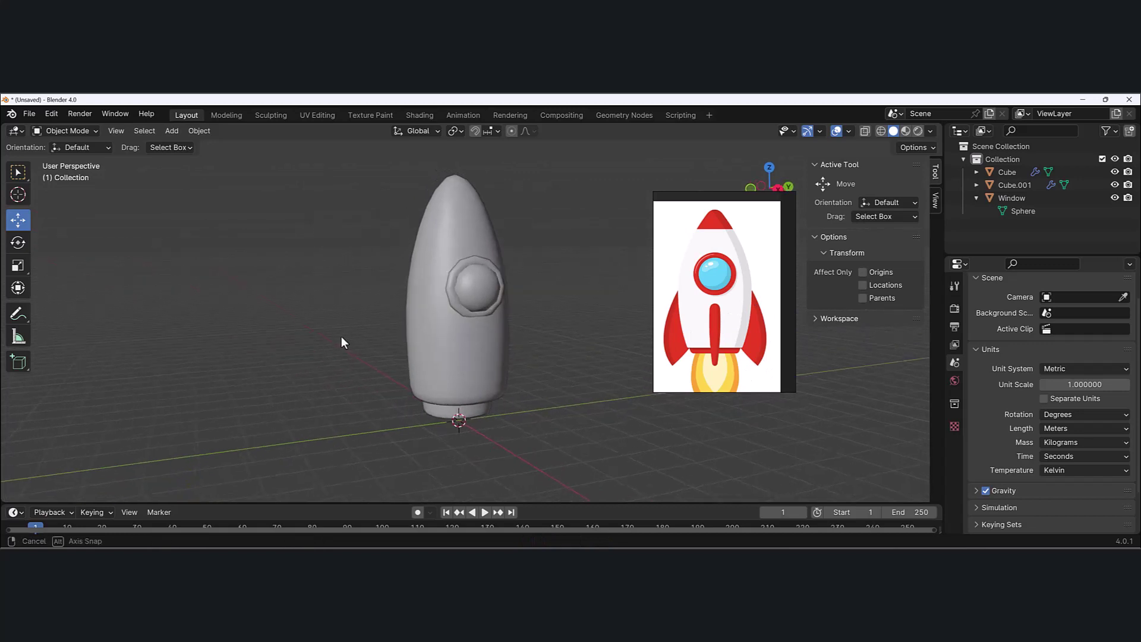
middle_drag(342, 339, 259, 191)
scroll(448, 385, up, 3)
scroll(309, 221, down, 3)
scroll(386, 241, up, 2)
ctrl+middle_drag(419, 230, 358, 232)
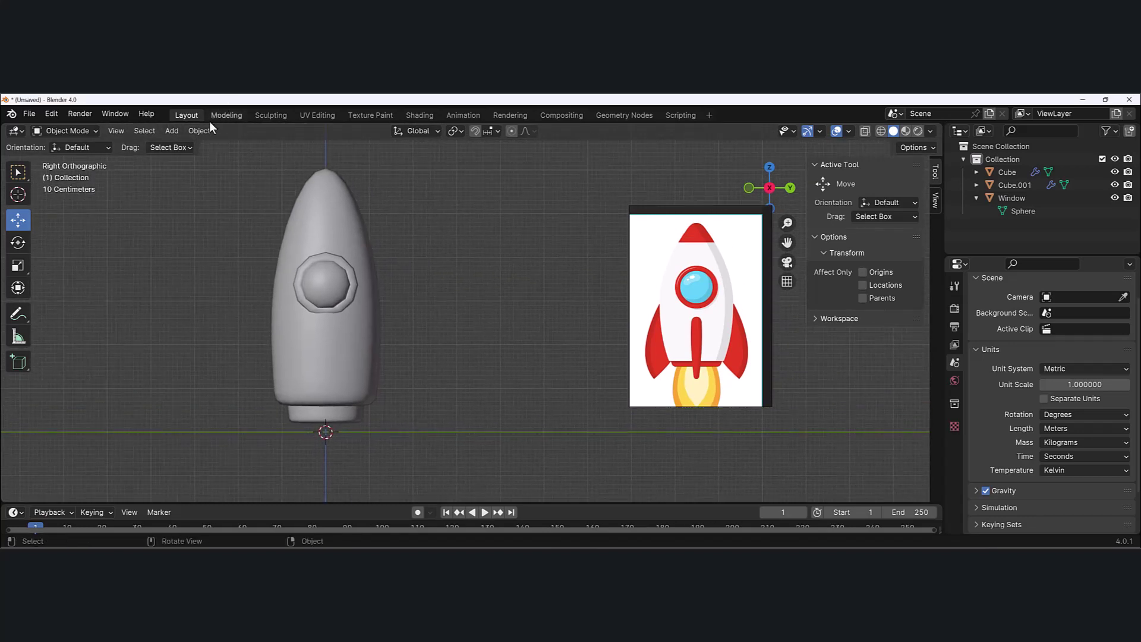
Add a mesh circle at the world origin below the rocket.
click(170, 132)
mouse_move(180, 142)
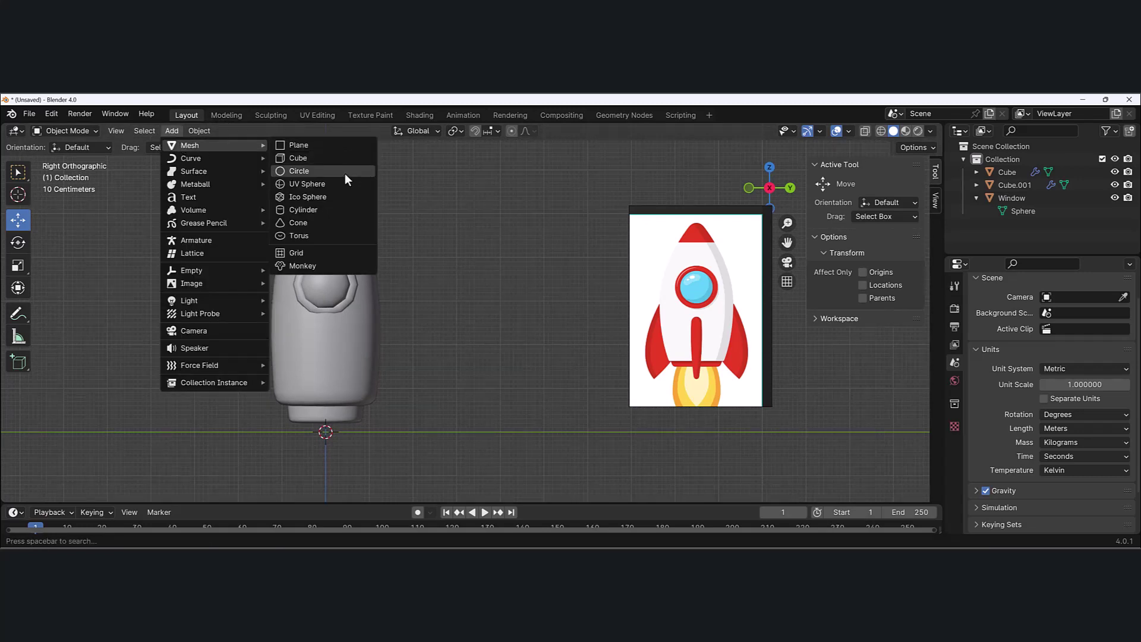
click(326, 174)
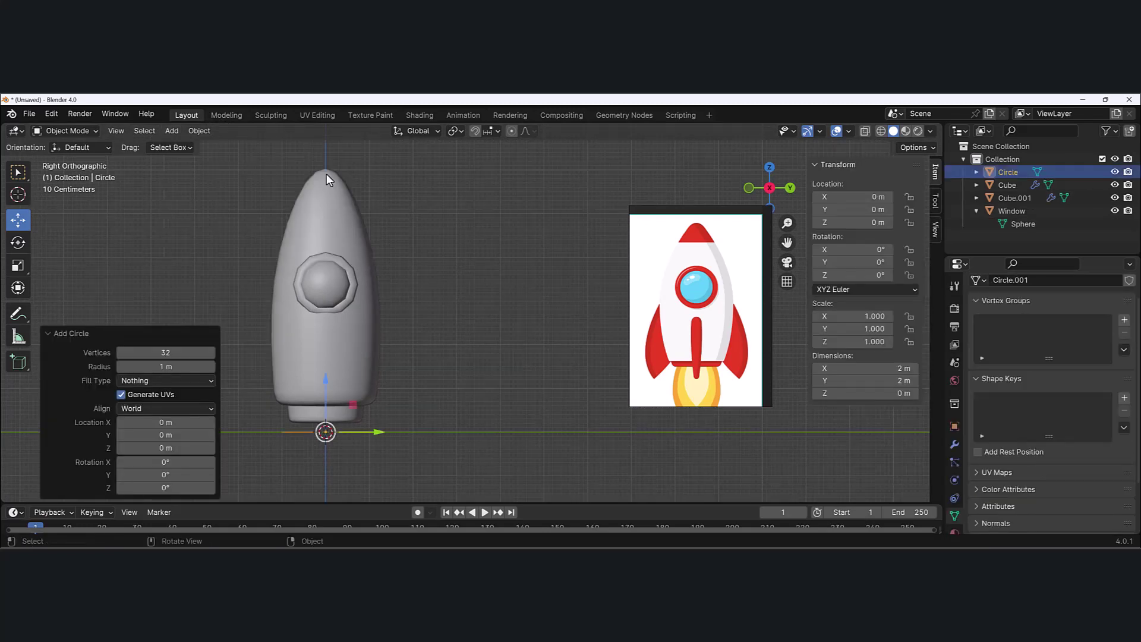
Set the circle's rotation to 90° on X and 90° on Z so it stands upright.
click(853, 250)
middle_drag(451, 328, 469, 357)
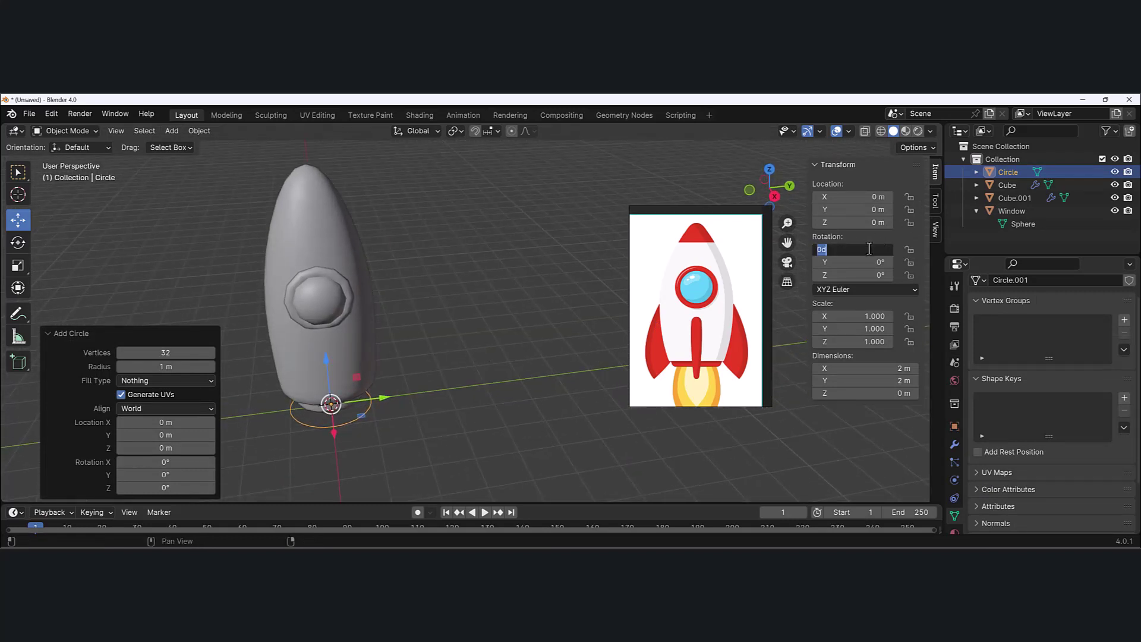
text(90)
key(Tab)
key(Tab)
text(90)
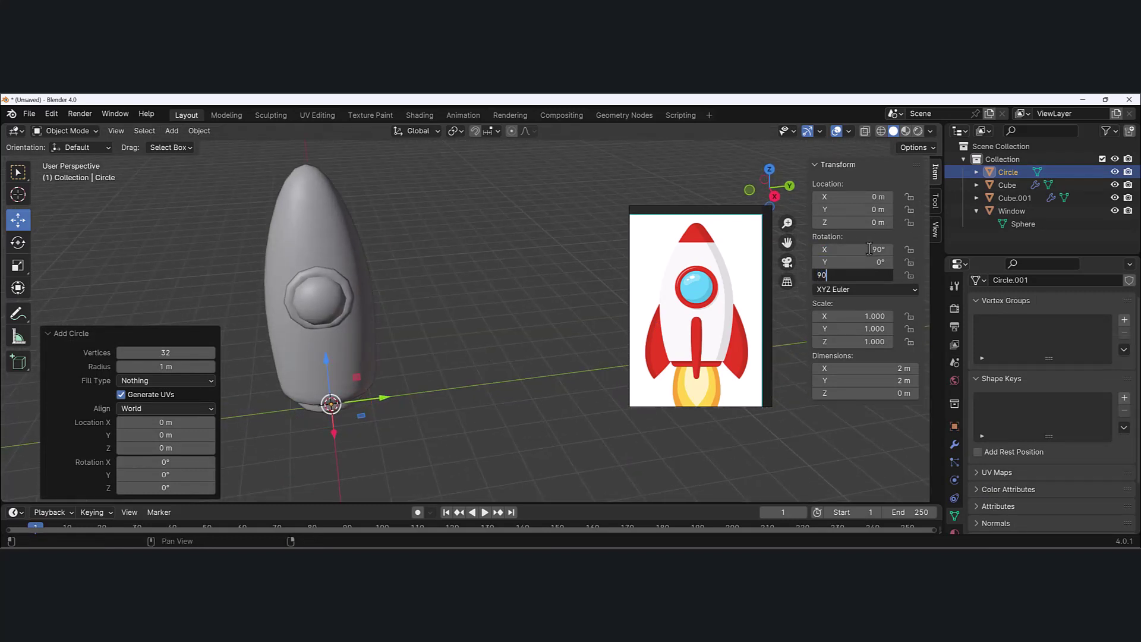
key(Return)
Move the circle beside the rocket's lower body, to about X 0.36 m, Y 1.49 m and Z 1.97 m.
middle_drag(454, 401, 334, 447)
drag(329, 435, 392, 344)
middle_drag(392, 344, 469, 318)
drag(475, 321, 481, 326)
middle_drag(481, 326, 530, 324)
scroll(501, 359, up, 4)
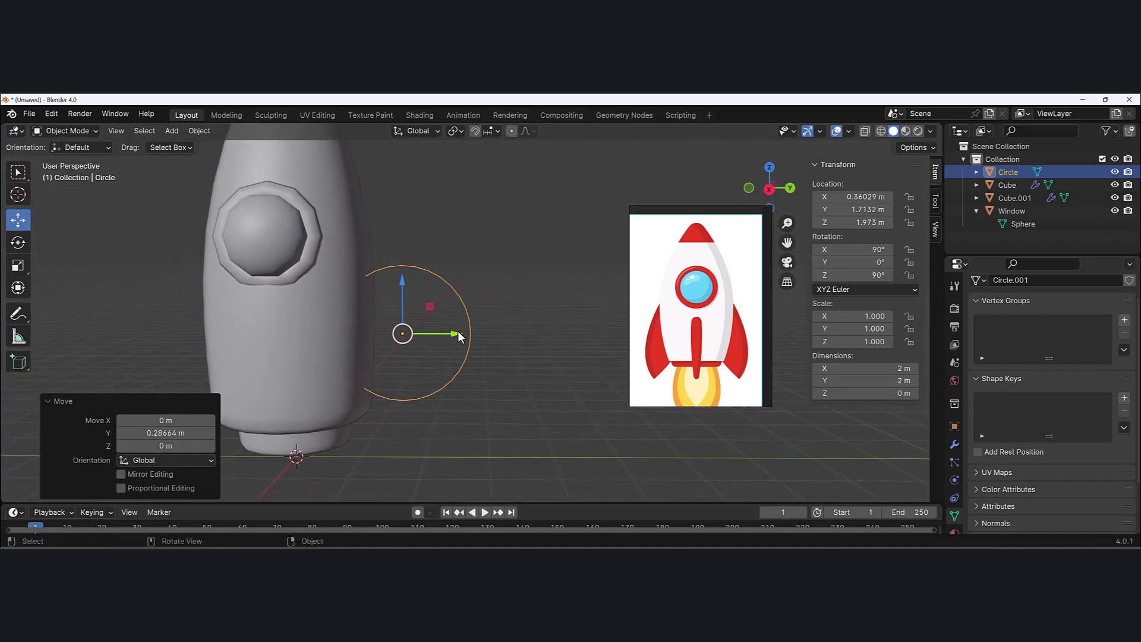
drag(458, 331, 439, 331)
Open the circle for mesh editing in the right orthographic view with X-ray turned on.
key(ctrl+Tab)
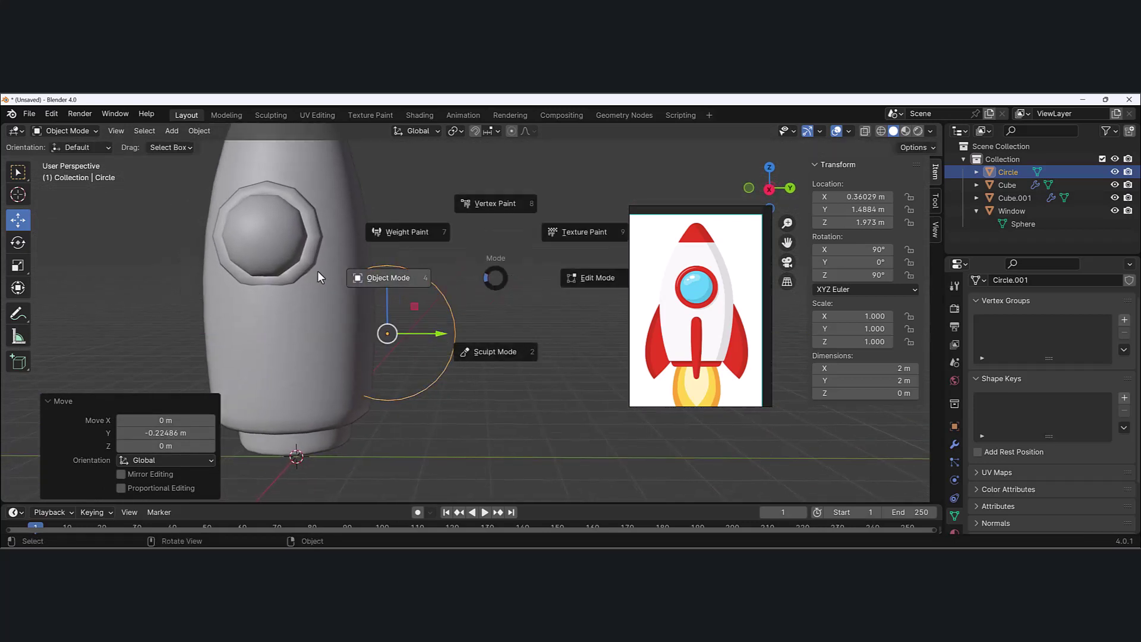
click(391, 282)
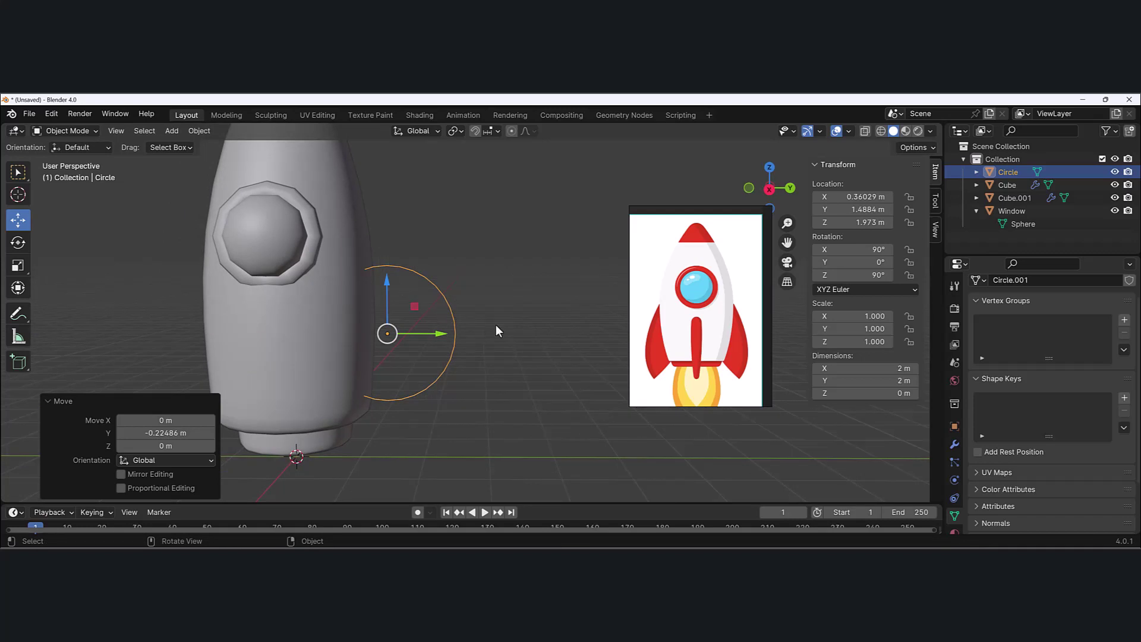
shift+middle_drag(496, 324, 580, 295)
click(770, 189)
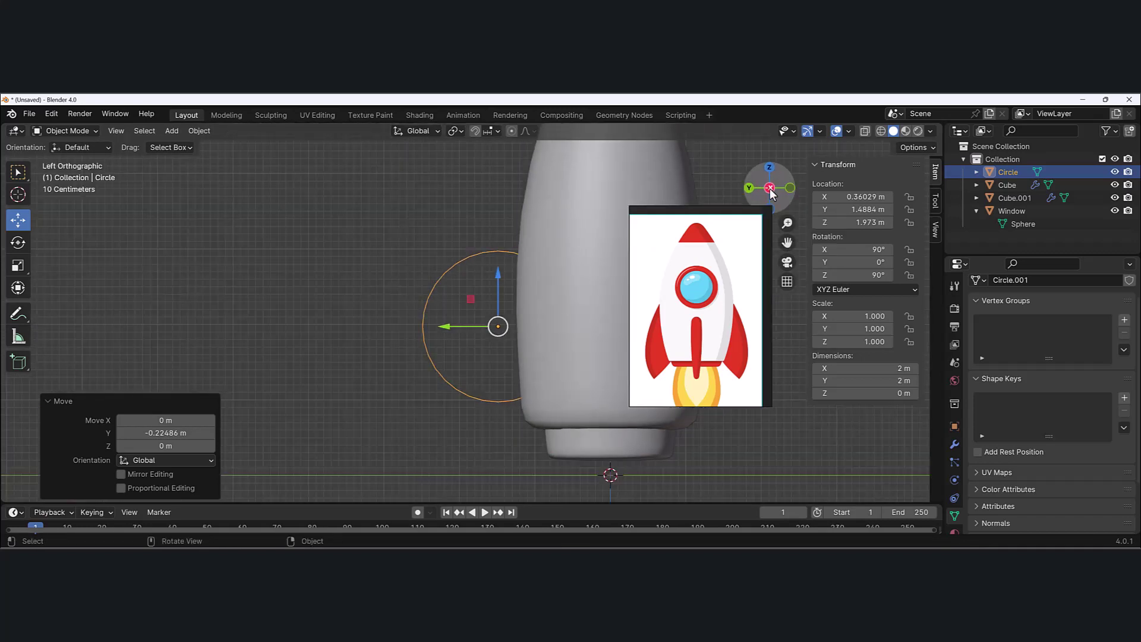
click(770, 189)
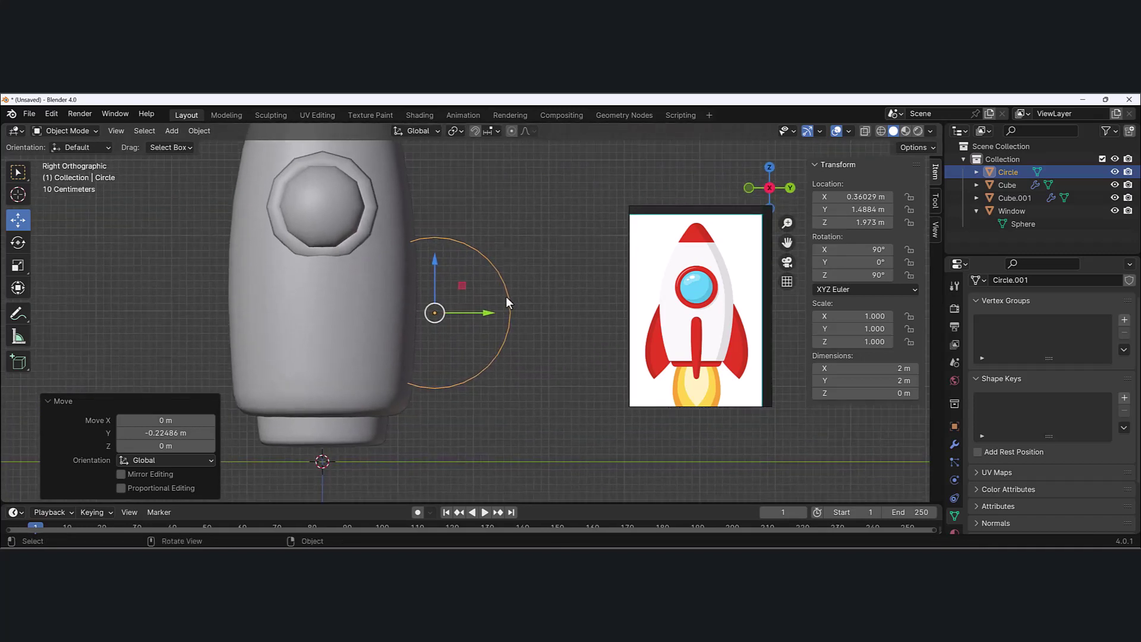
scroll(505, 296, up, 2)
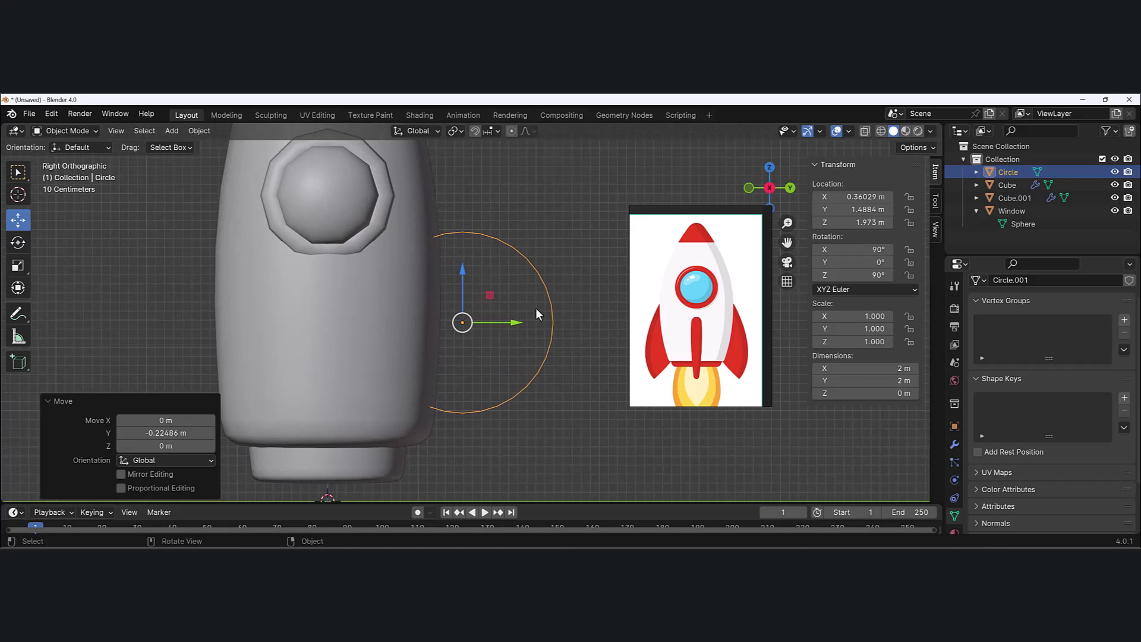
key(ctrl+Tab)
click(568, 300)
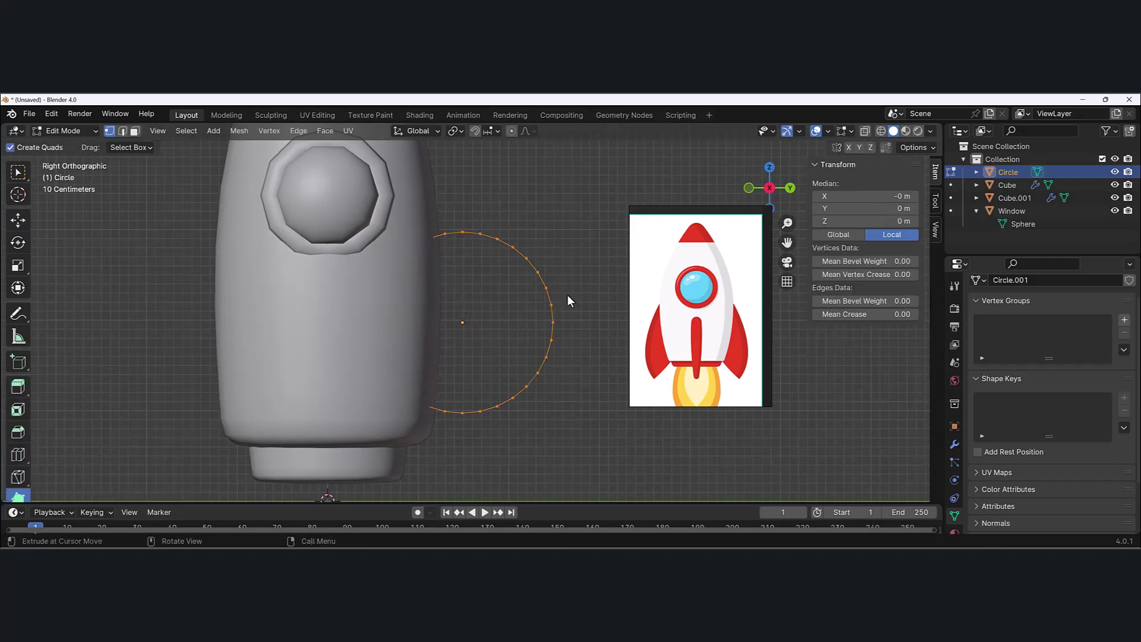
shift+middle_drag(497, 356, 507, 329)
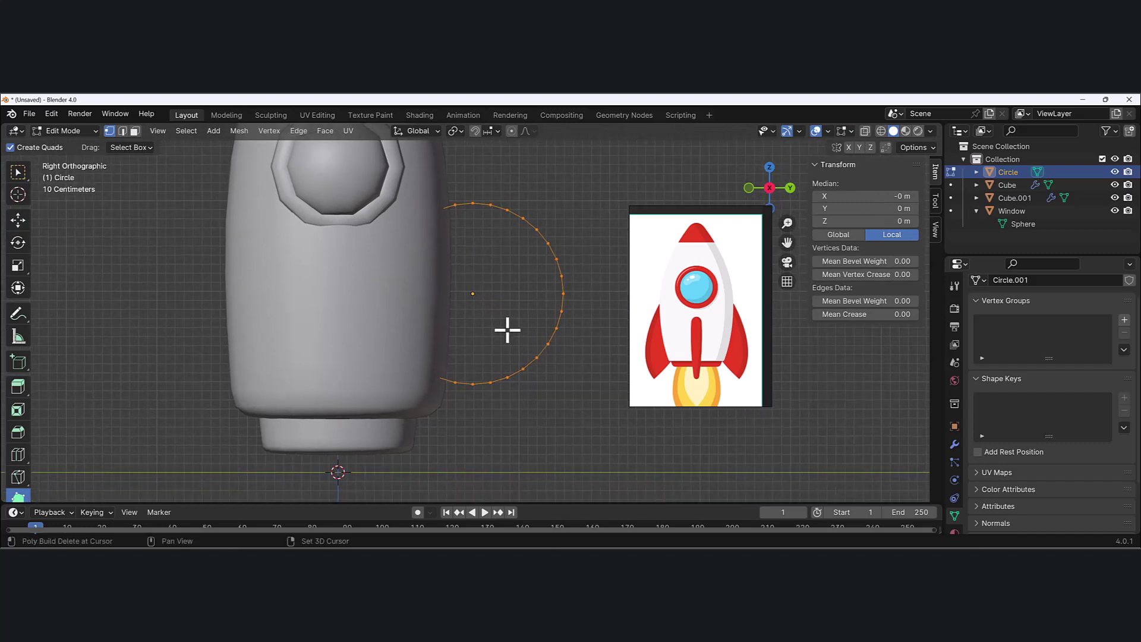
click(866, 131)
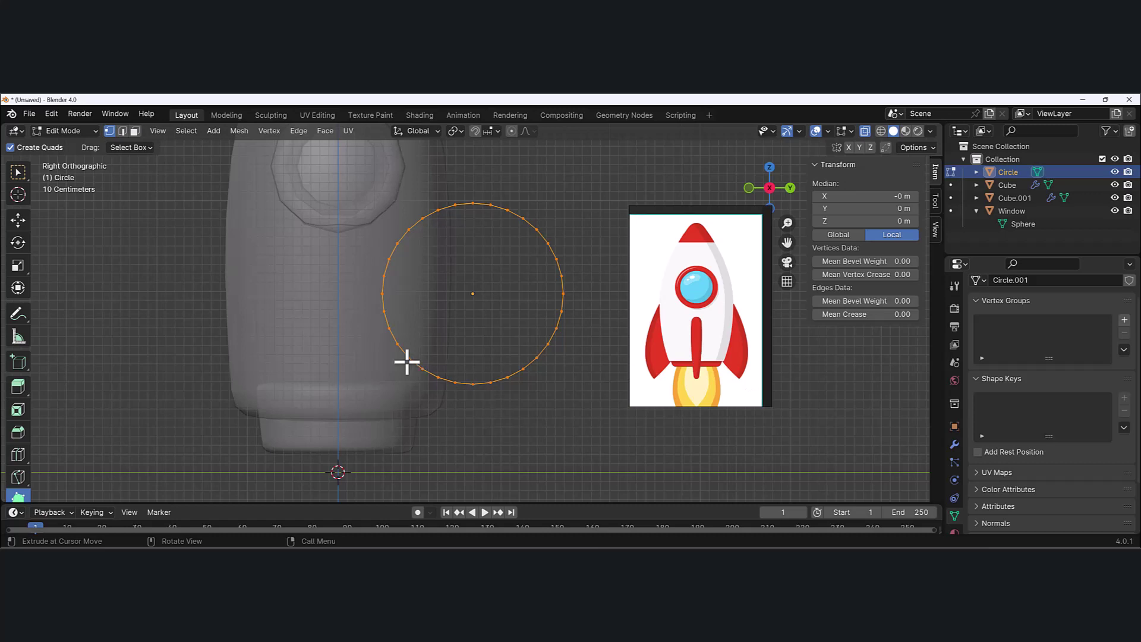
click(364, 296)
key(e)
key(Escape)
key(ctrl+z)
key(ctrl+z)
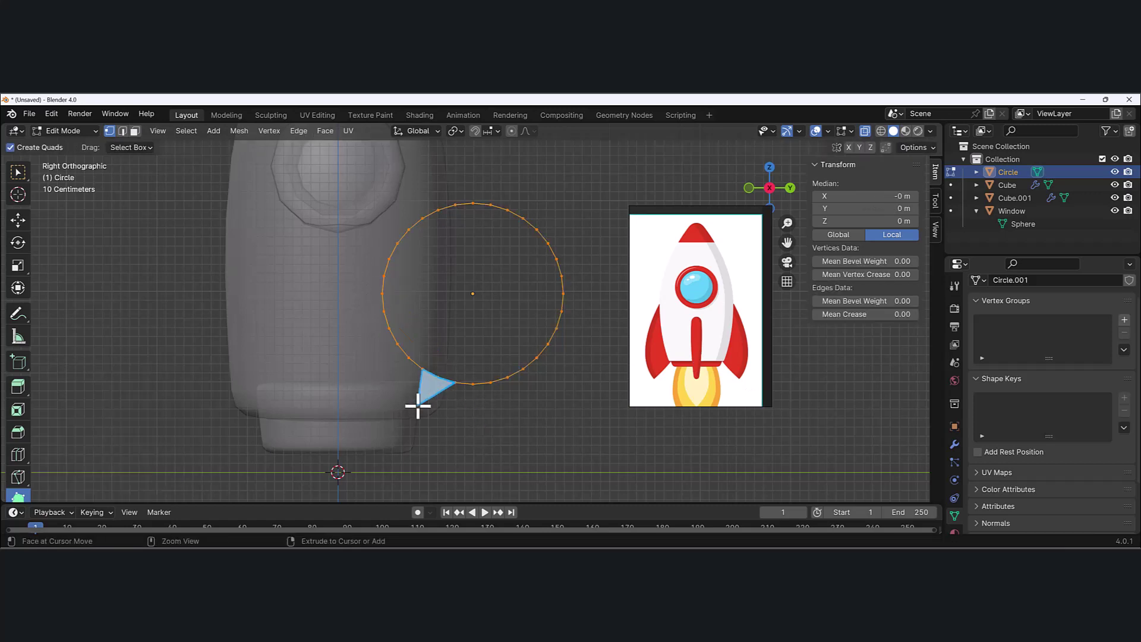
click(491, 382)
key(e)
click(387, 311)
key(ctrl+z)
key(ctrl+z)
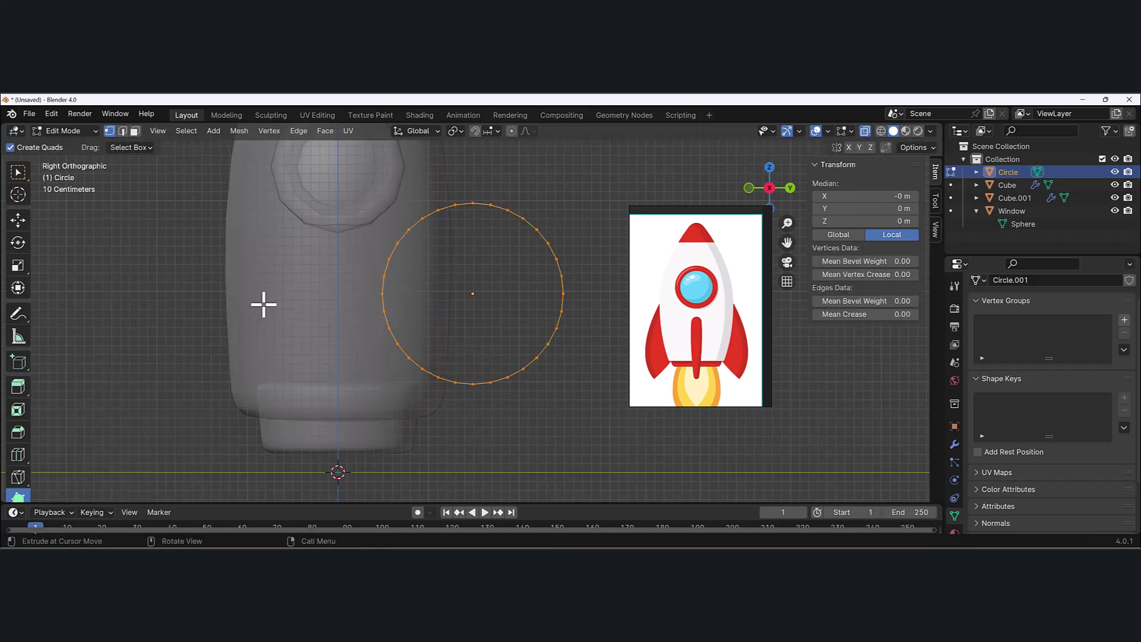
Dissolve the vertices along the circle's lower-left arc, using the Move tool's box selection, to leave one straight diagonal edge.
key(shift+space)
click(351, 153)
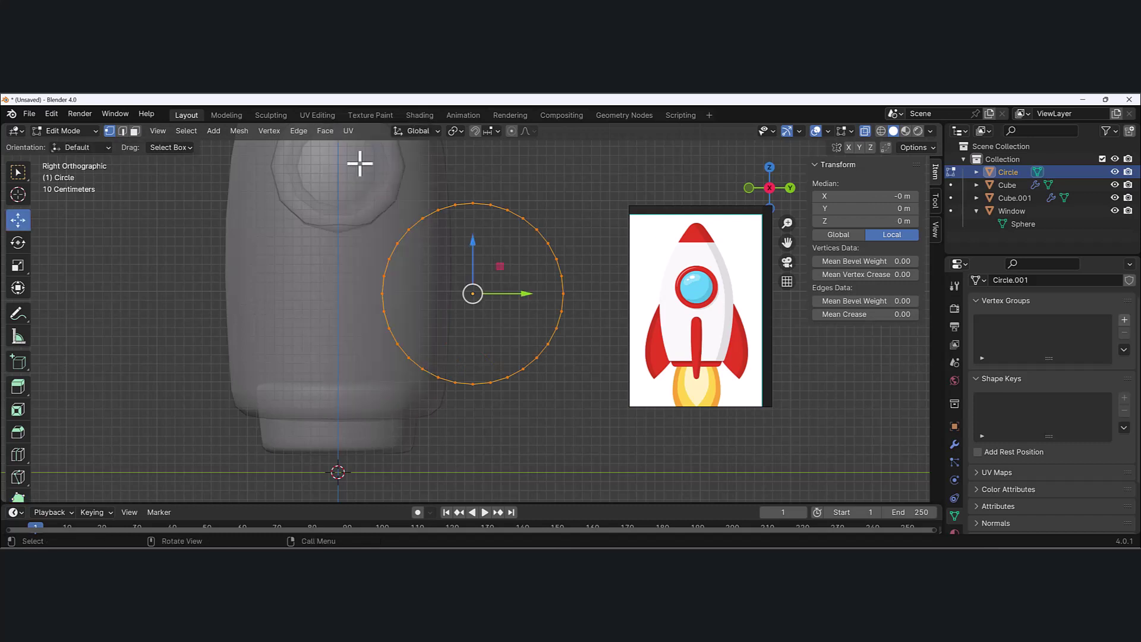
drag(351, 268, 513, 445)
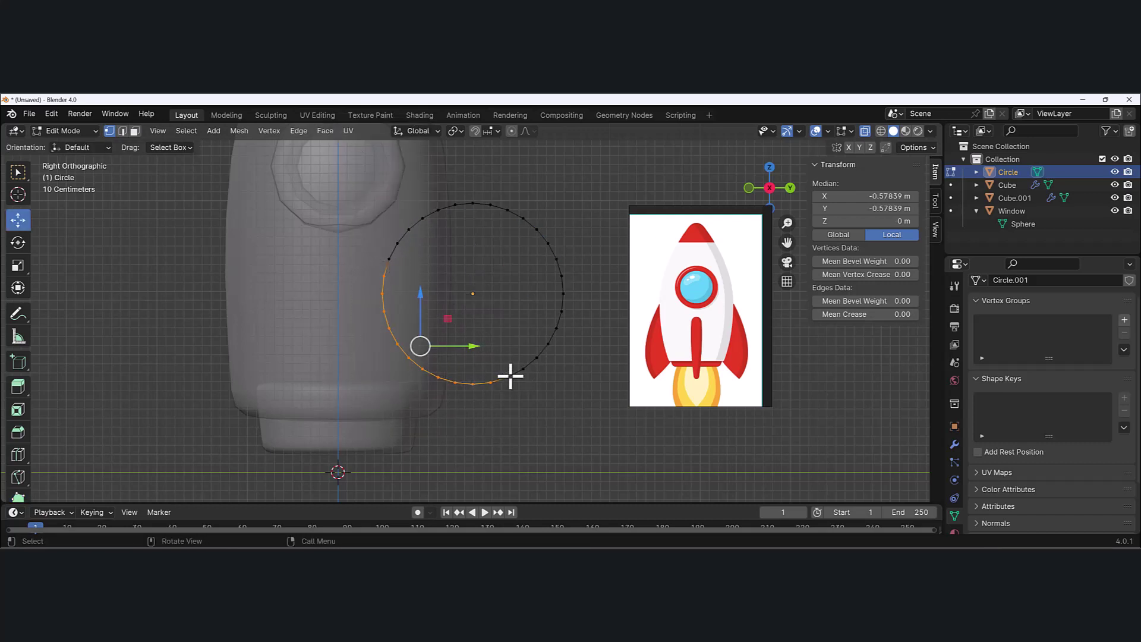
key(x)
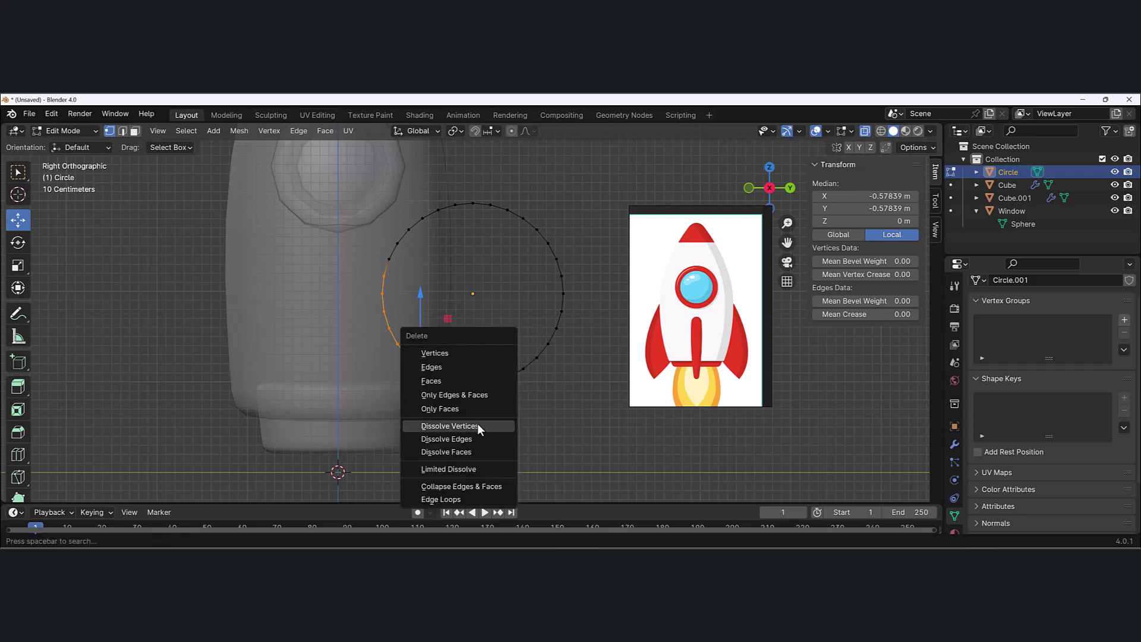
click(477, 425)
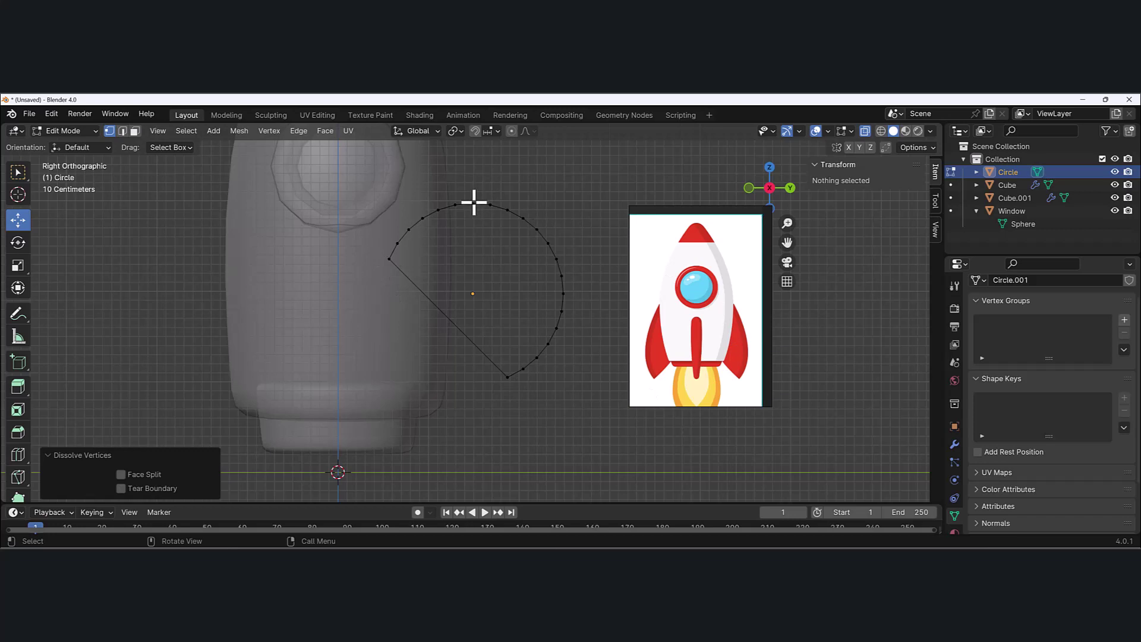
drag(368, 203, 428, 271)
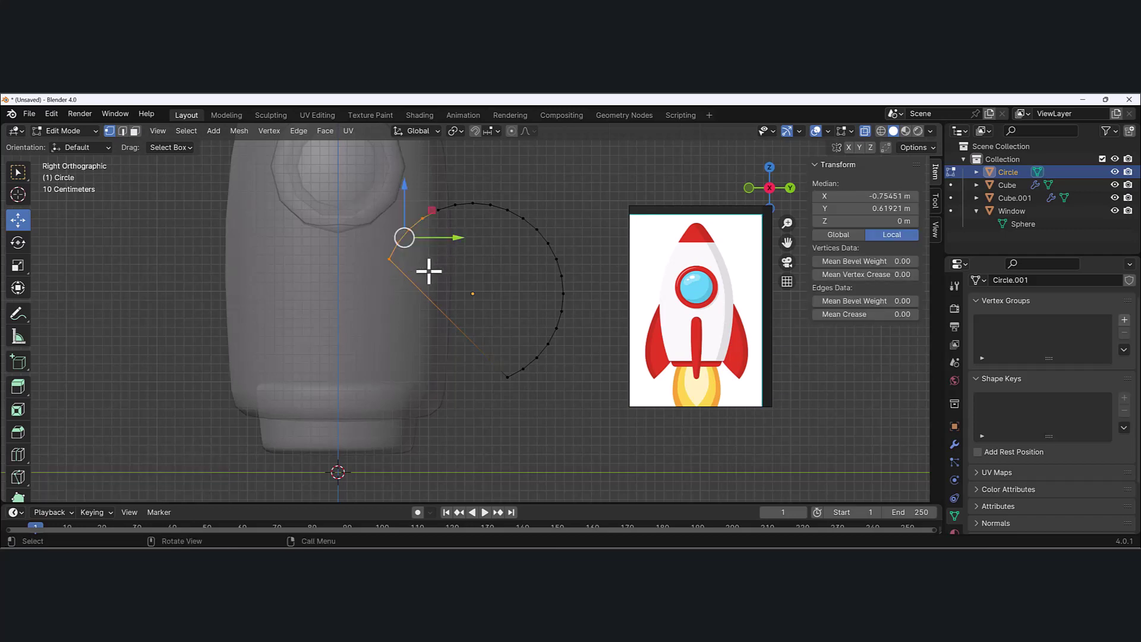
key(x)
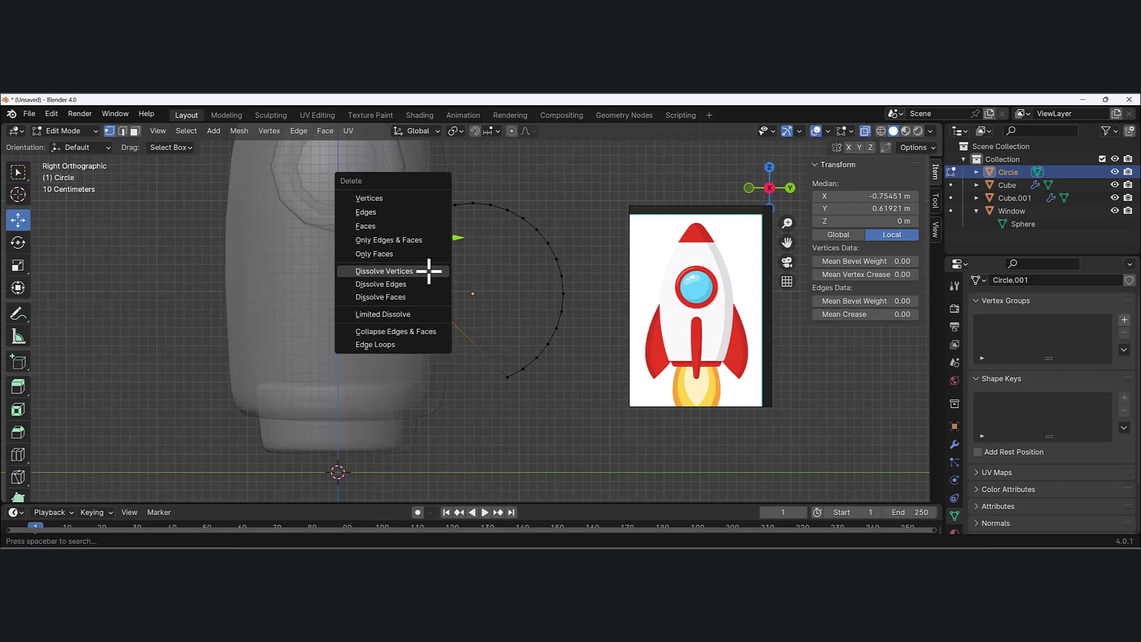
click(427, 270)
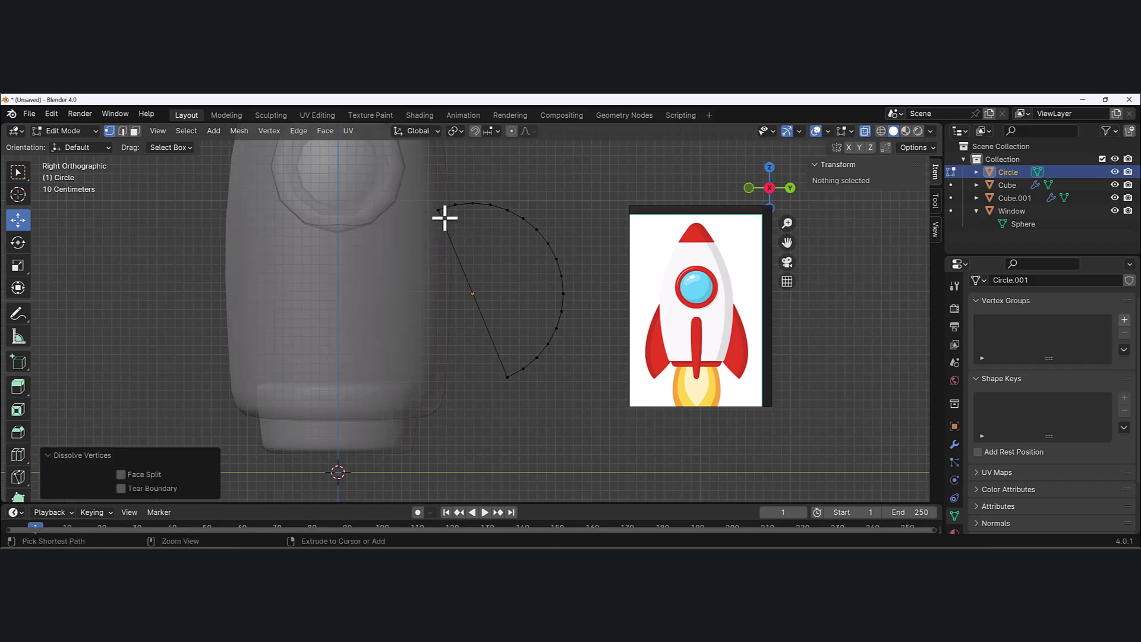
key(ctrl+z)
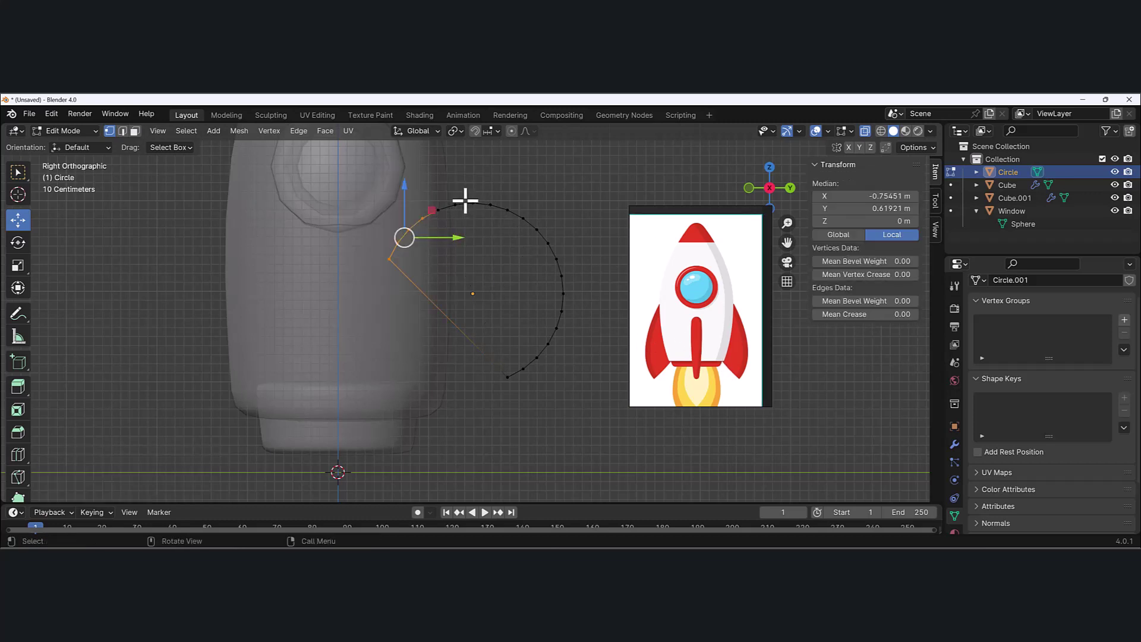
Enable proportional editing and pull the arc's upper-right vertex slightly outward with Smooth falloff and a size of about 1.33 m.
drag(529, 217, 593, 244)
key(ctrl+z)
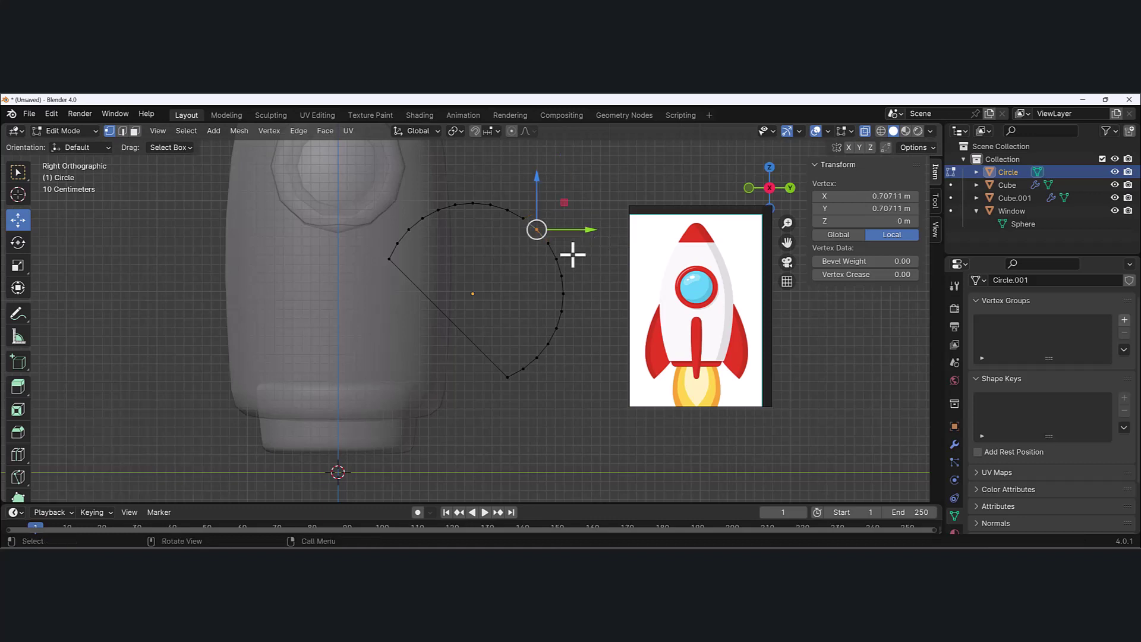
click(511, 131)
key(g)
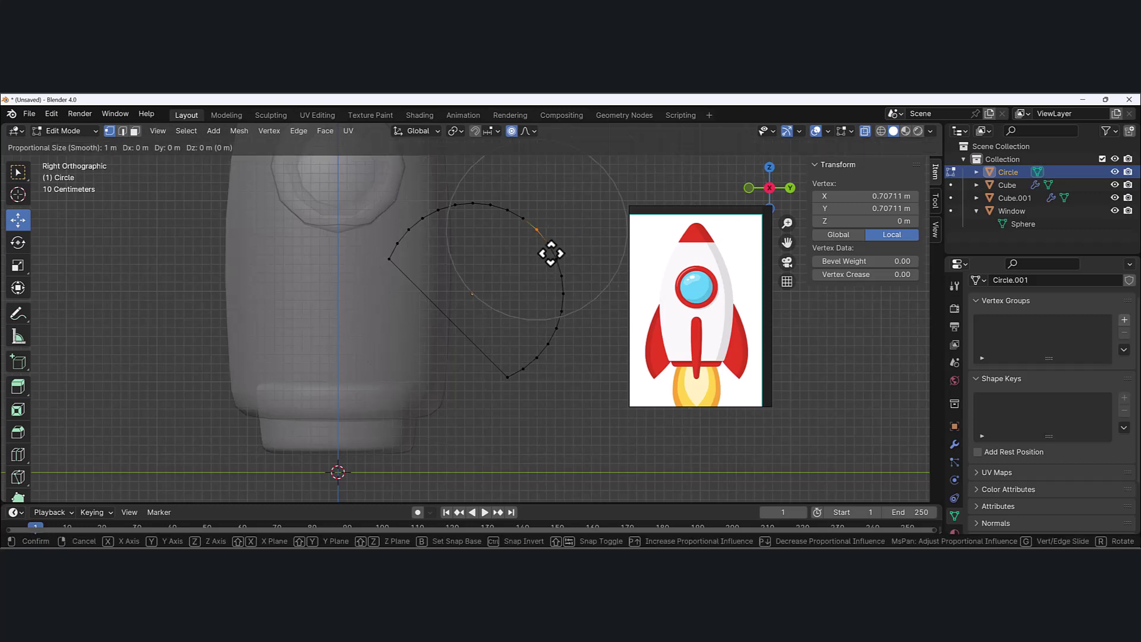
scroll(551, 254, down, 1)
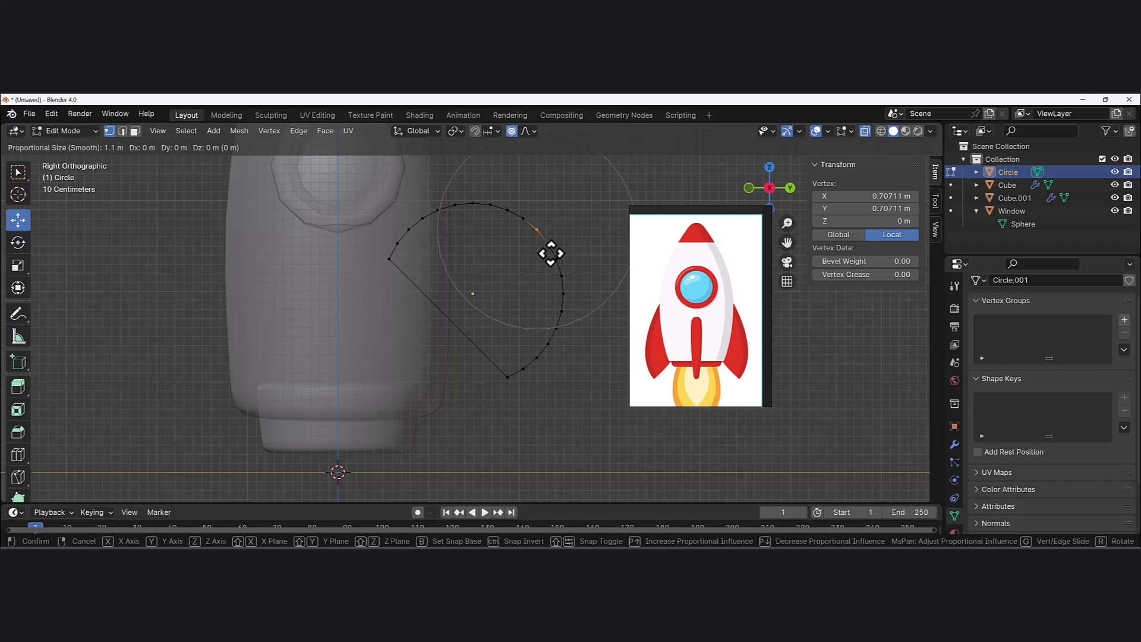
key(g)
key(g)
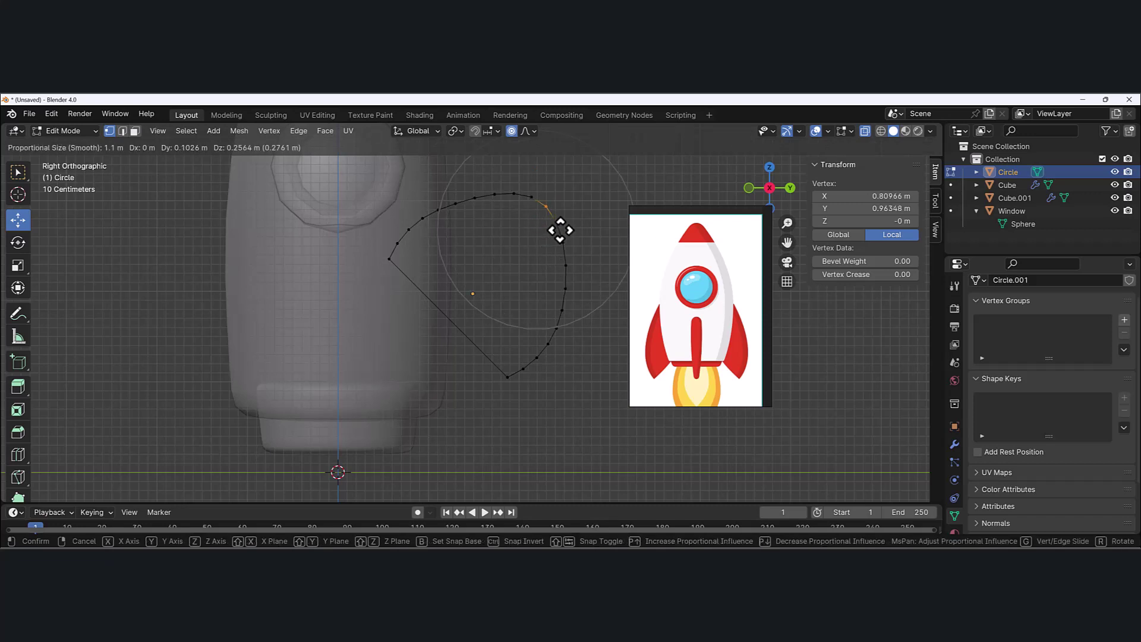
scroll(546, 250, down, 3)
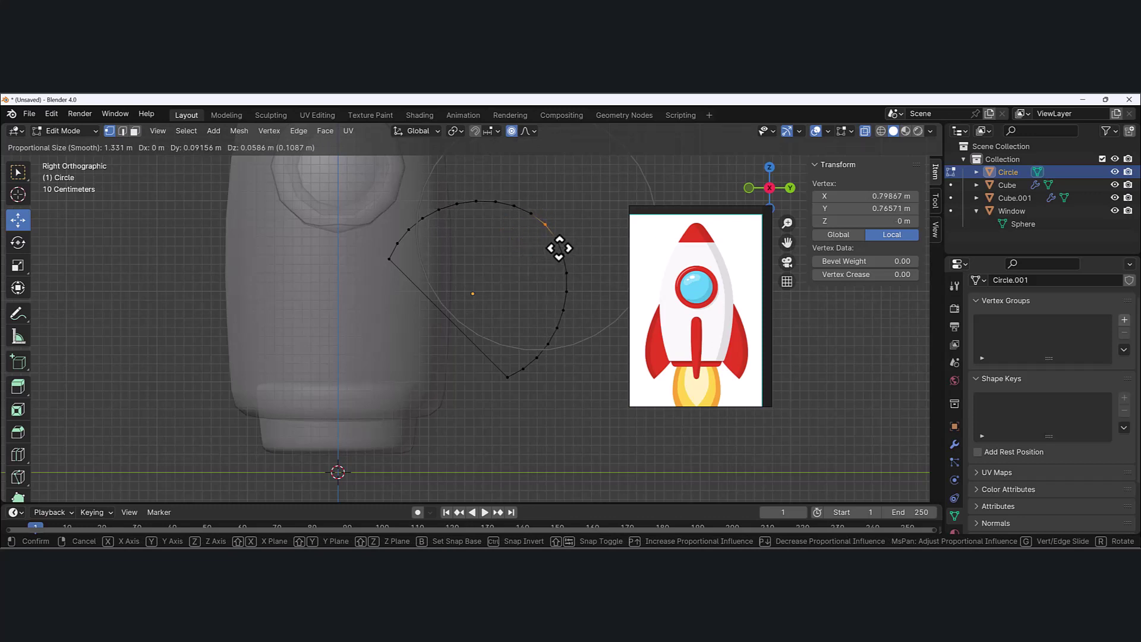
click(559, 249)
Shift the outline's top about 0.27 m toward the rocket, its outer side about 0.34 m inward and down, and its upper-right vertices about 0.12 m down.
click(469, 201)
key(g)
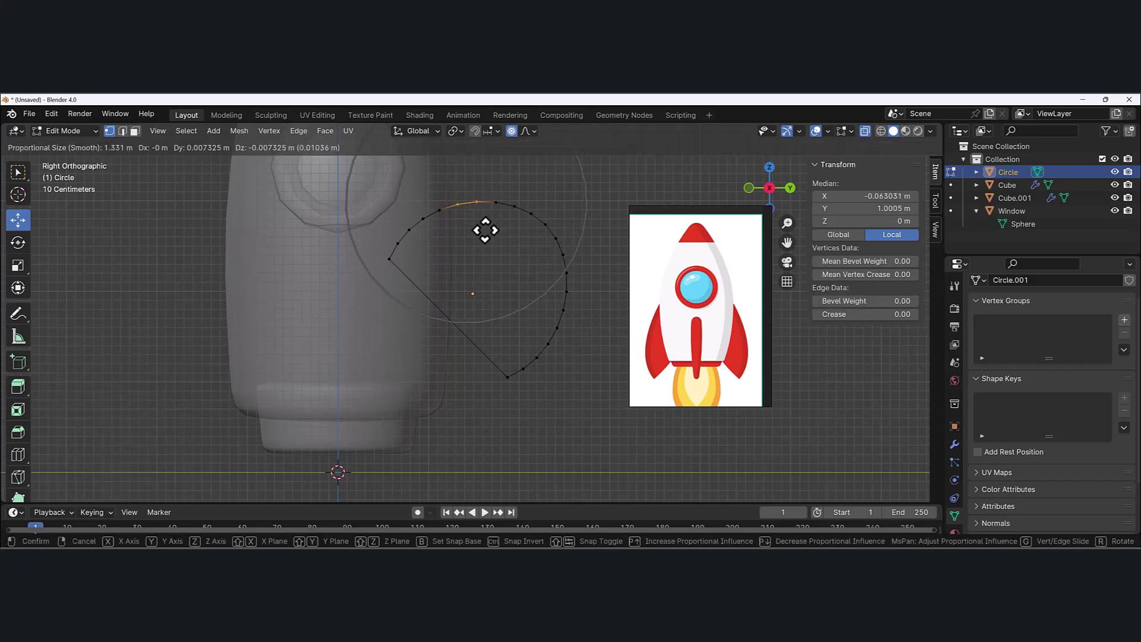
click(458, 225)
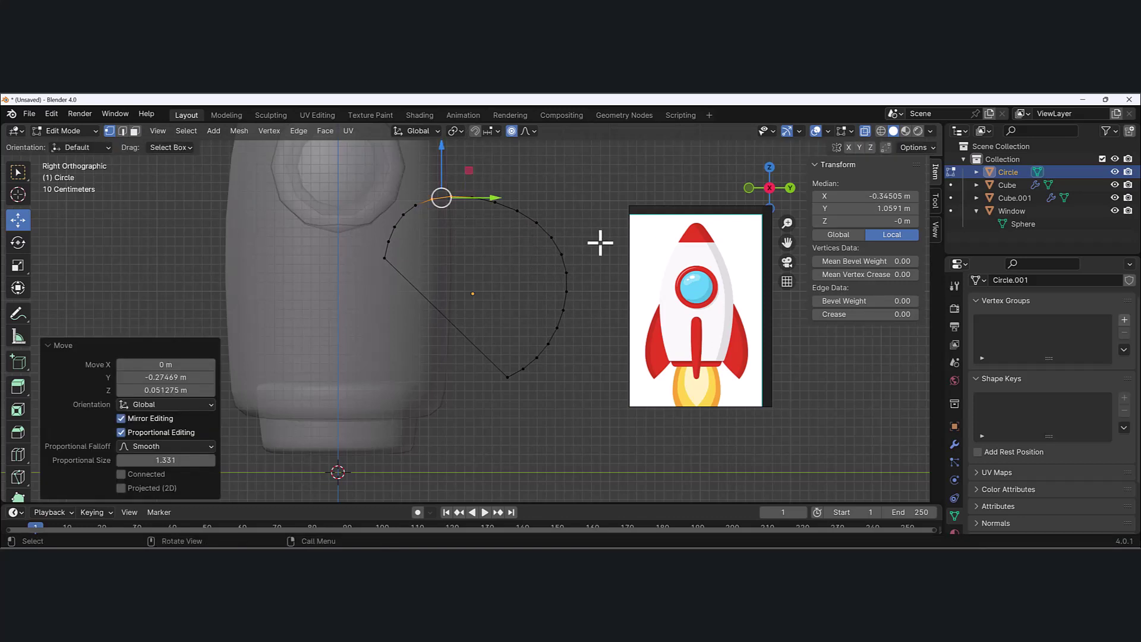
drag(600, 242, 553, 319)
drag(577, 321, 545, 359)
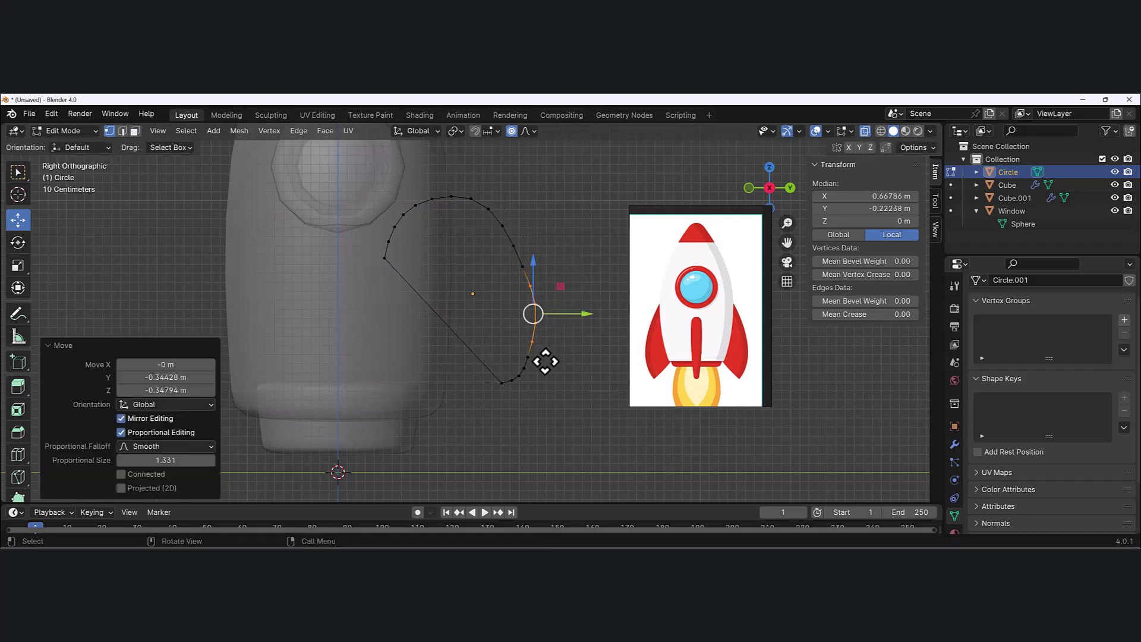
drag(563, 193, 474, 255)
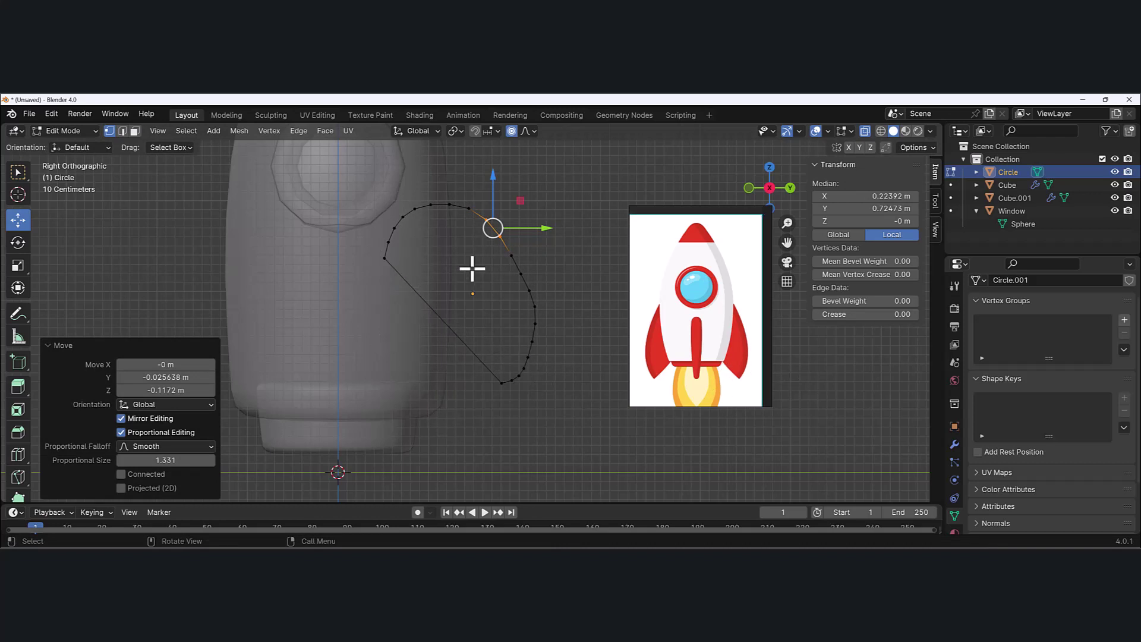
Move the whole fin outline straight down about 1.01 m in Object Mode, to about Z 0.96 m.
key(ctrl+Tab)
key(g)
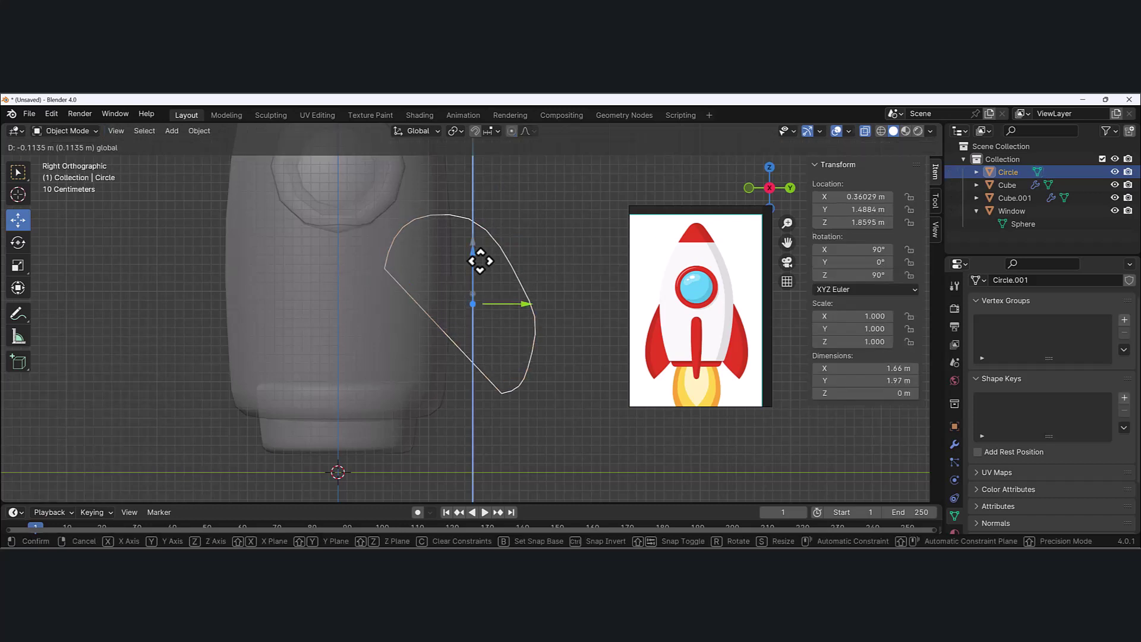
click(475, 338)
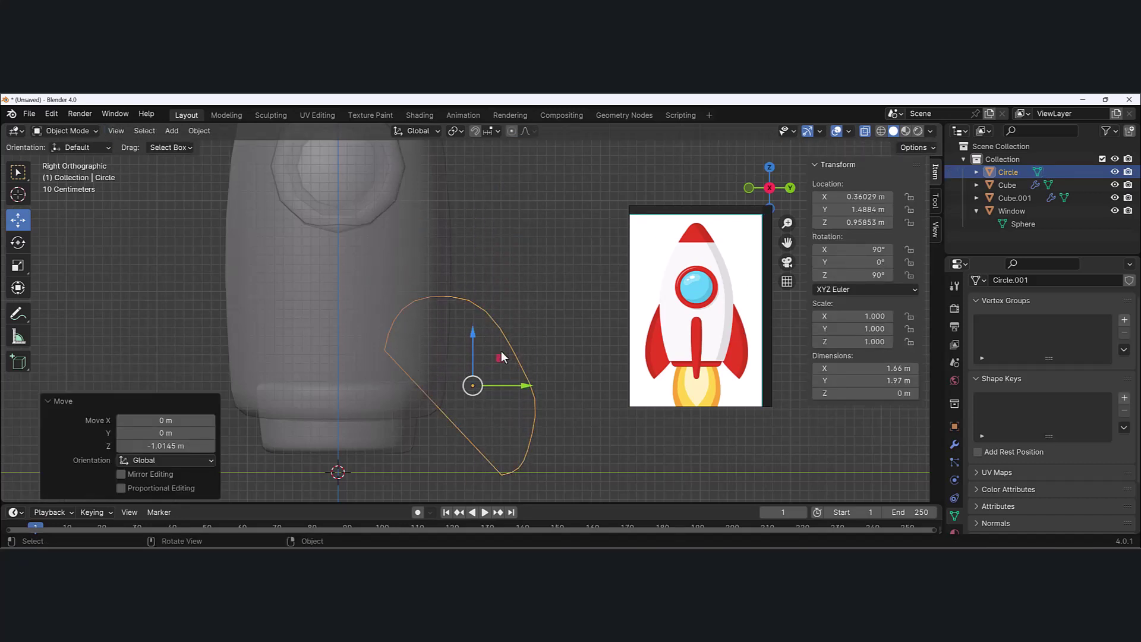
Stretch the fin outline's top vertices upward in Edit Mode with proportional editing to form a tall, narrow tip.
key(ctrl+Tab)
click(577, 274)
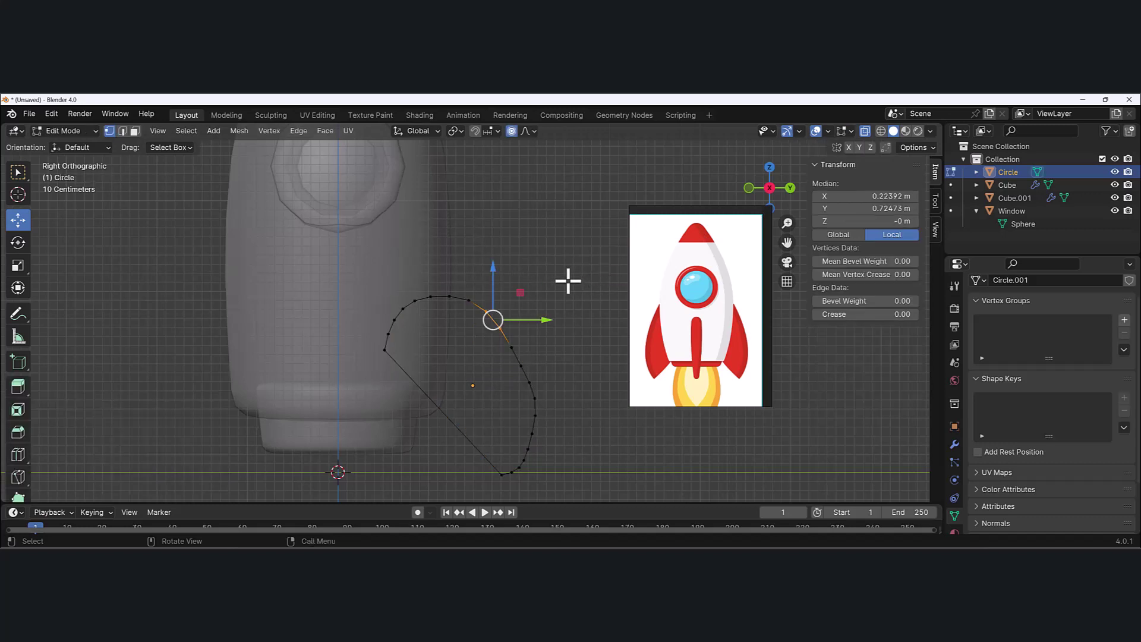
drag(418, 266, 483, 319)
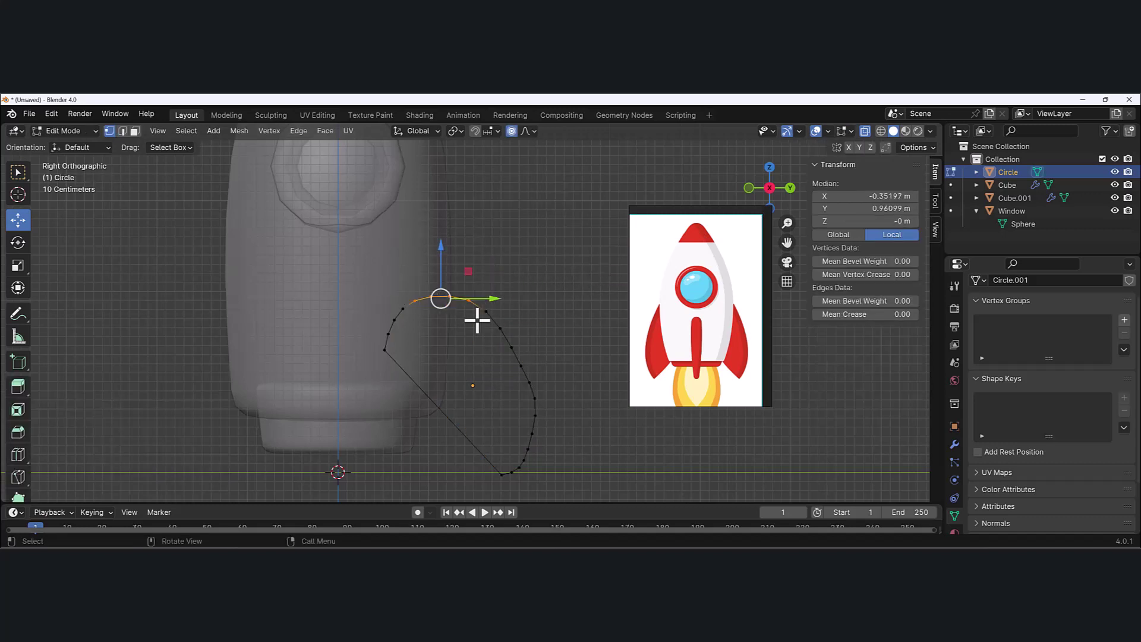
key(g)
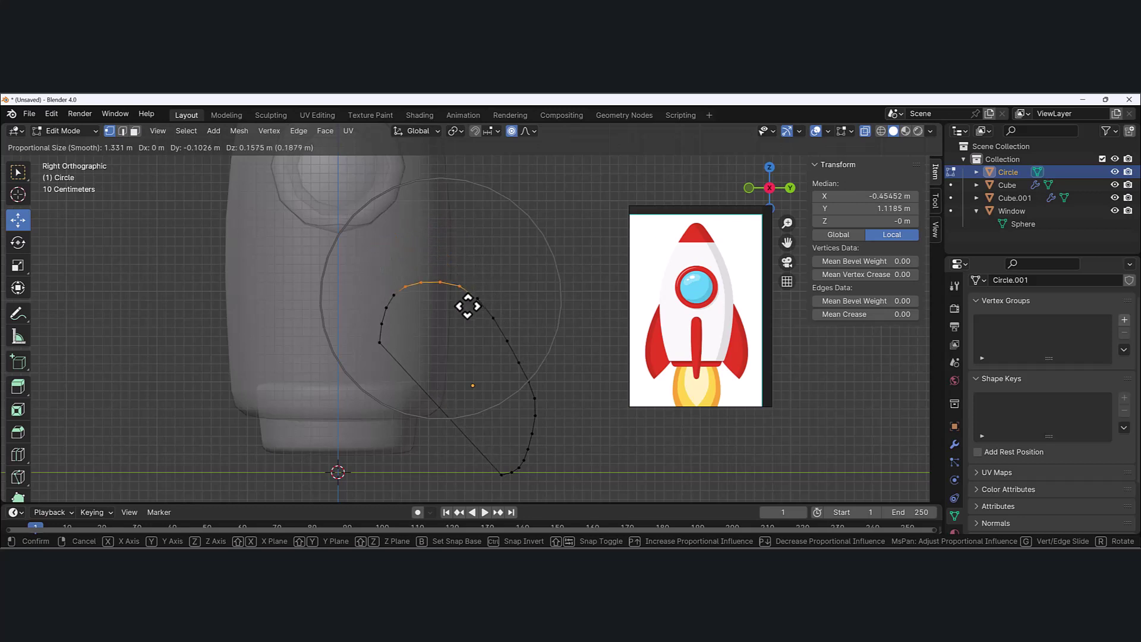
click(475, 285)
drag(527, 234, 533, 311)
key(g)
click(464, 226)
Pull the fin outline's outer-side vertex about 0.18 m outward and 0.10 m up, and nudge its tip slightly toward the rocket.
click(533, 325)
key(g)
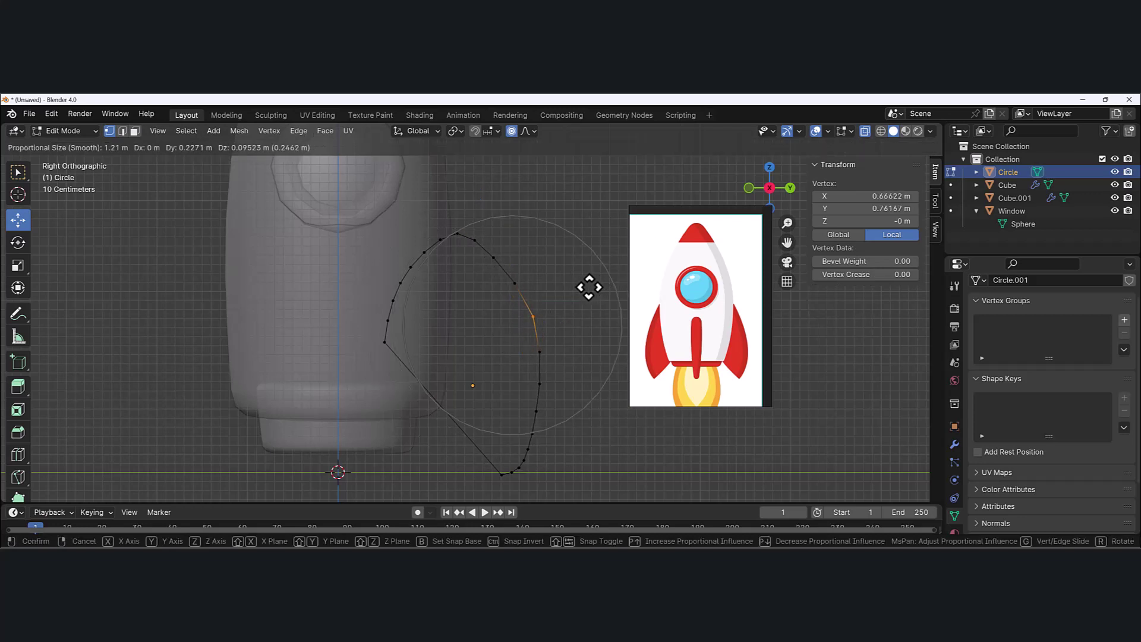
click(585, 287)
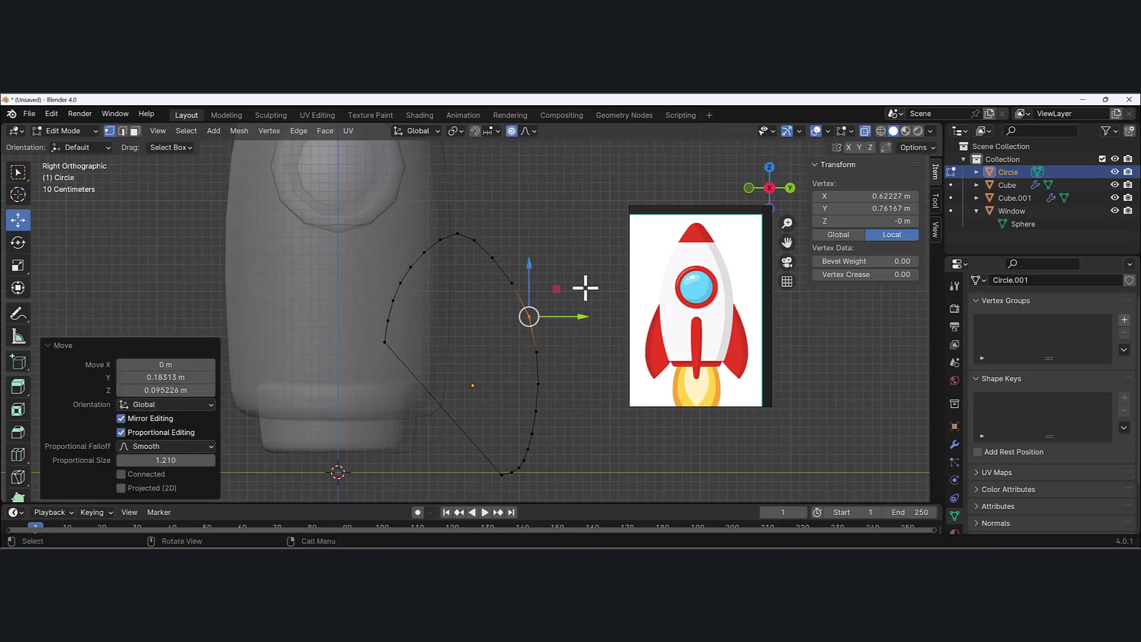
drag(444, 220, 476, 252)
key(g)
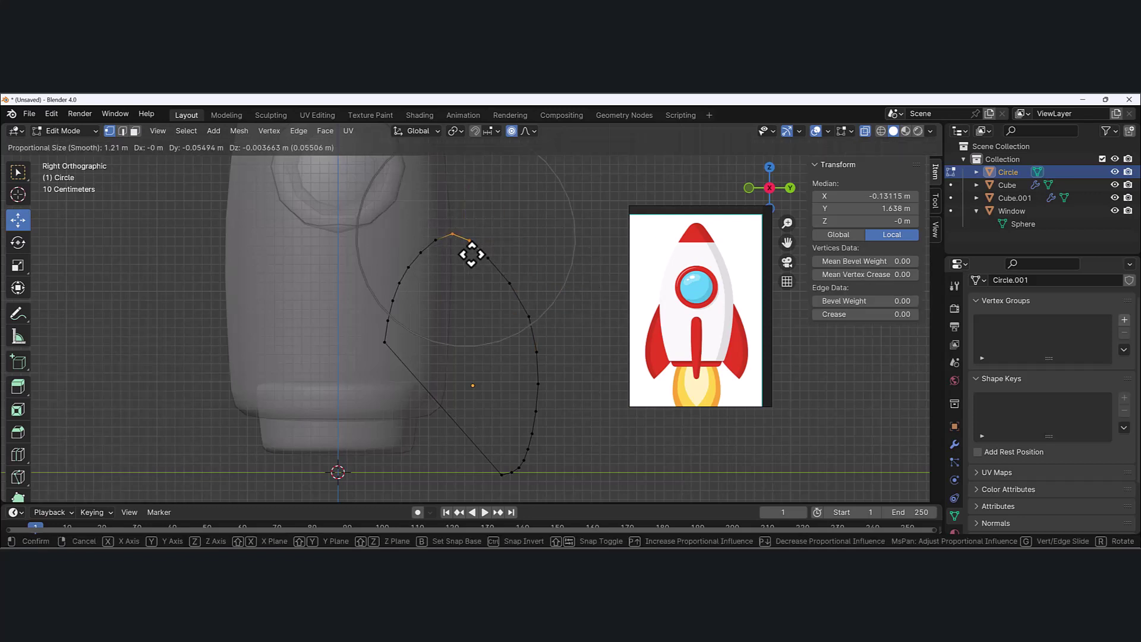
click(471, 256)
Move the vertex just outside the tip about 0.03 m outward and 0.03 m down with a proportional size of about 0.83 m.
click(487, 259)
scroll(528, 292, down, 1)
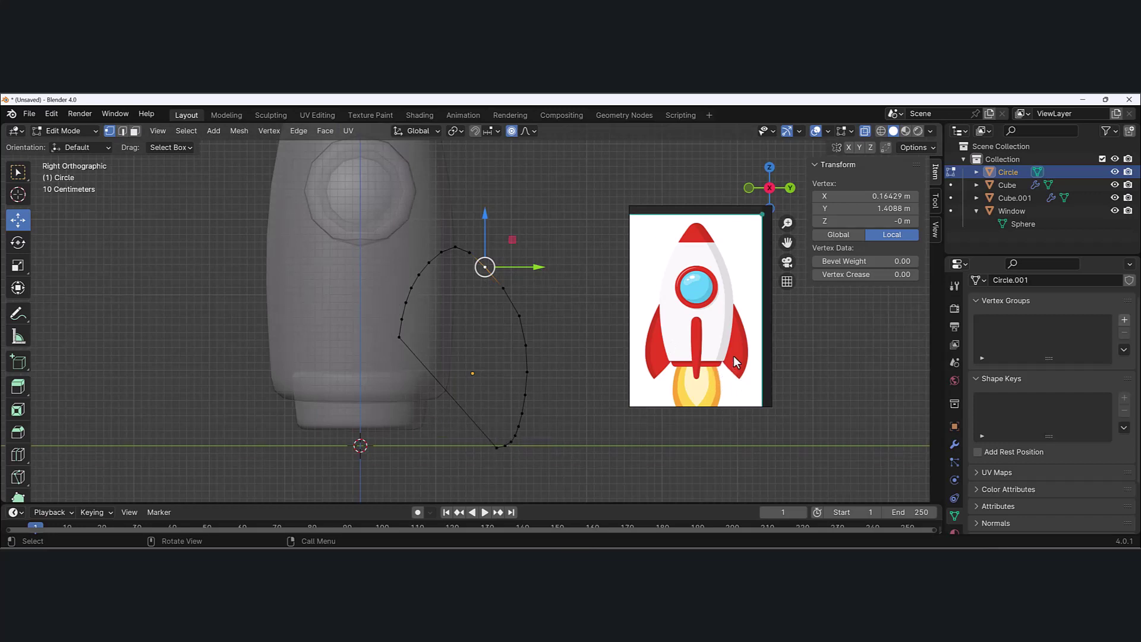
click(469, 250)
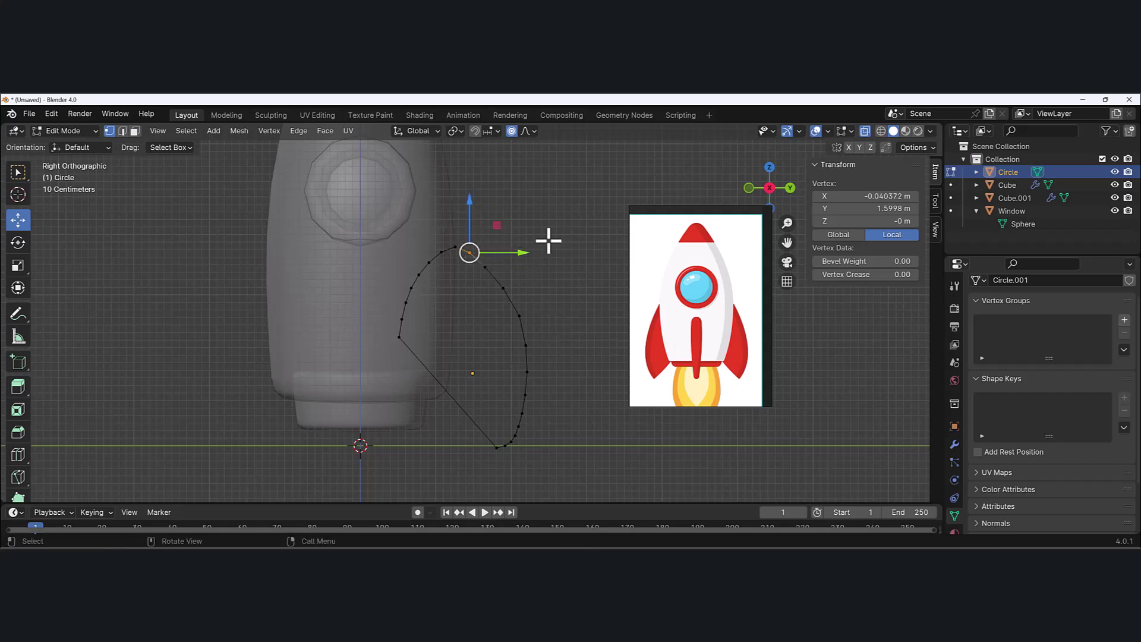
key(g)
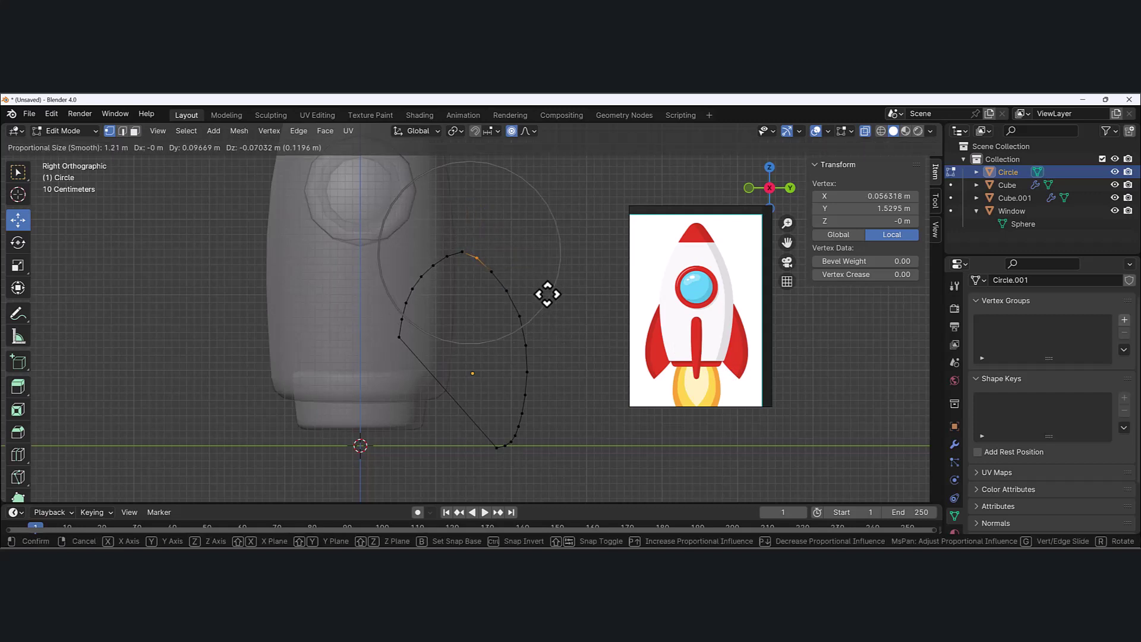
scroll(532, 289, up, 8)
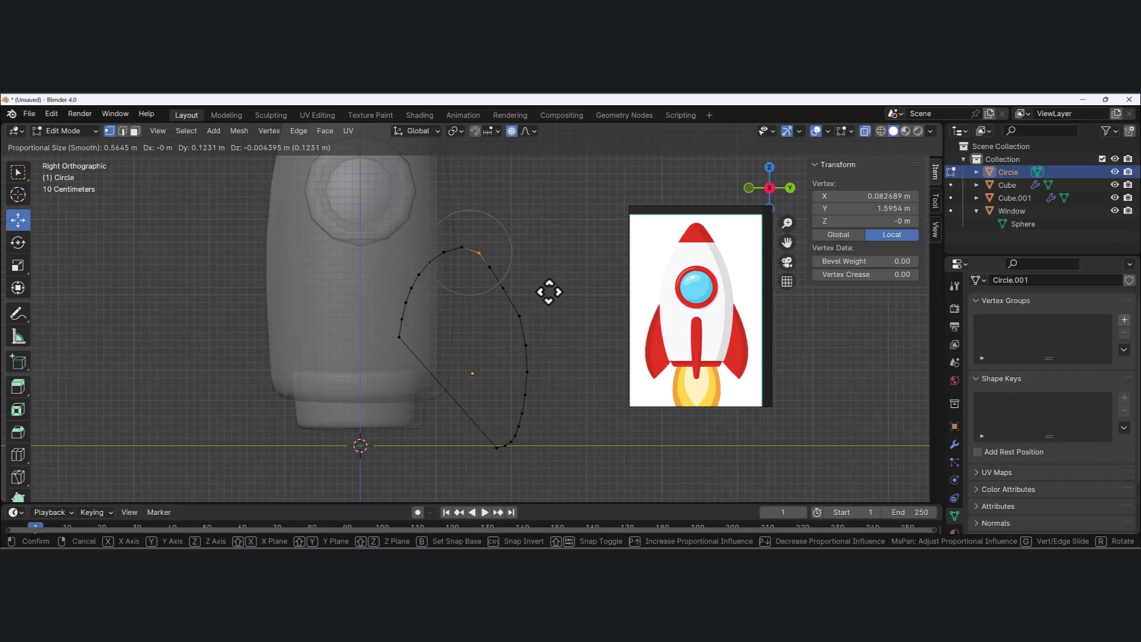
scroll(548, 291, down, 4)
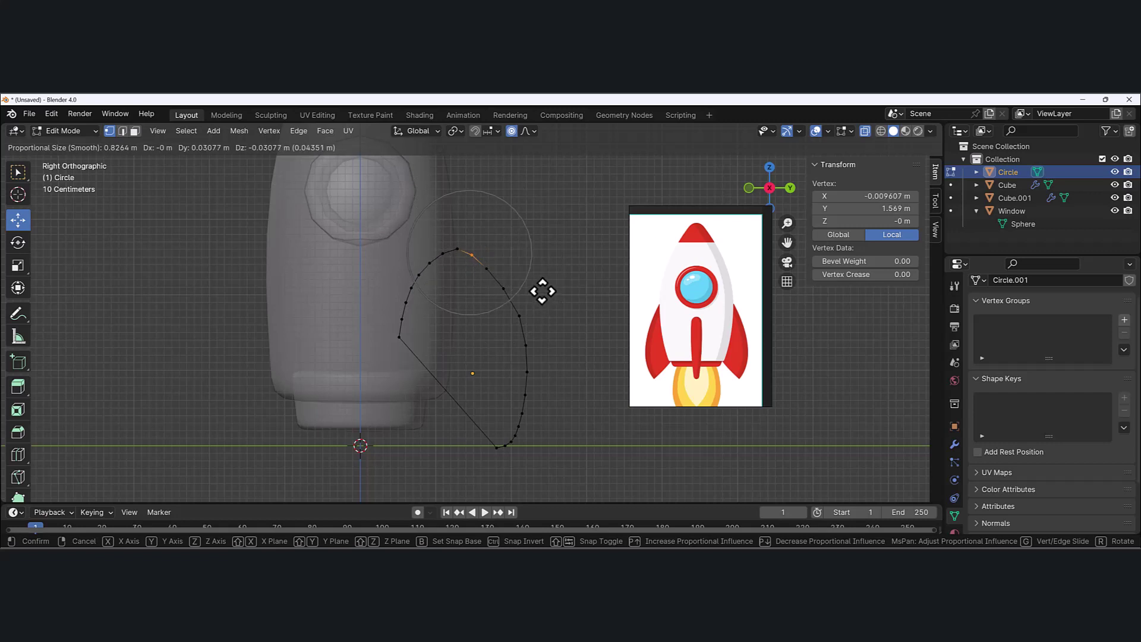
click(542, 292)
Turn off X-ray, select the whole fin outline loop and fill it with a face.
middle_drag(555, 298, 460, 266)
click(864, 131)
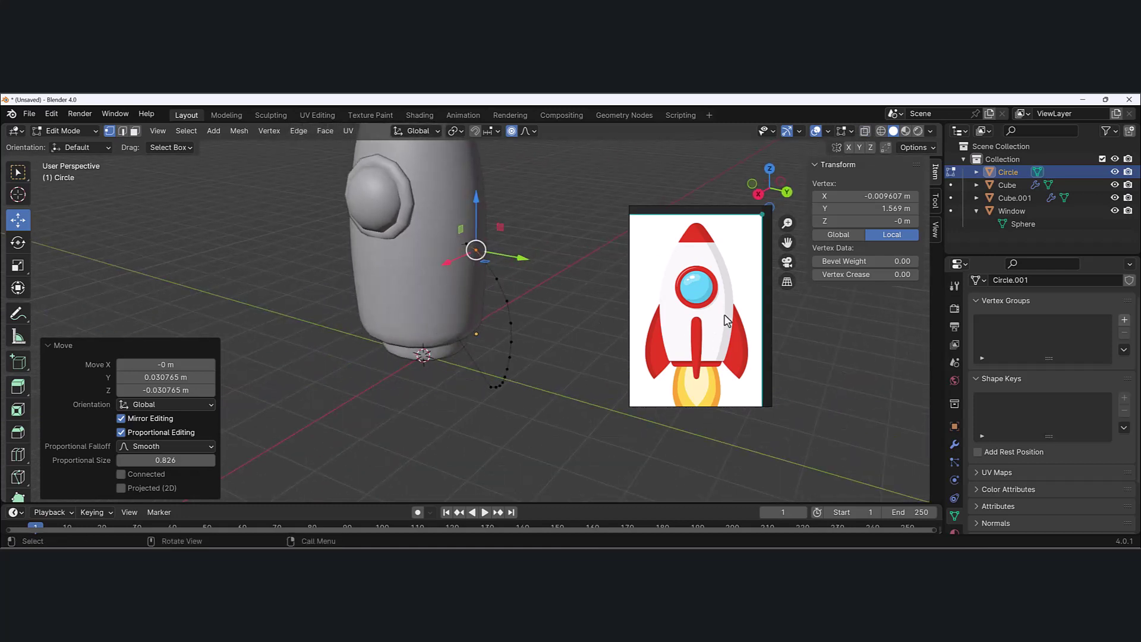
middle_drag(537, 316, 544, 371)
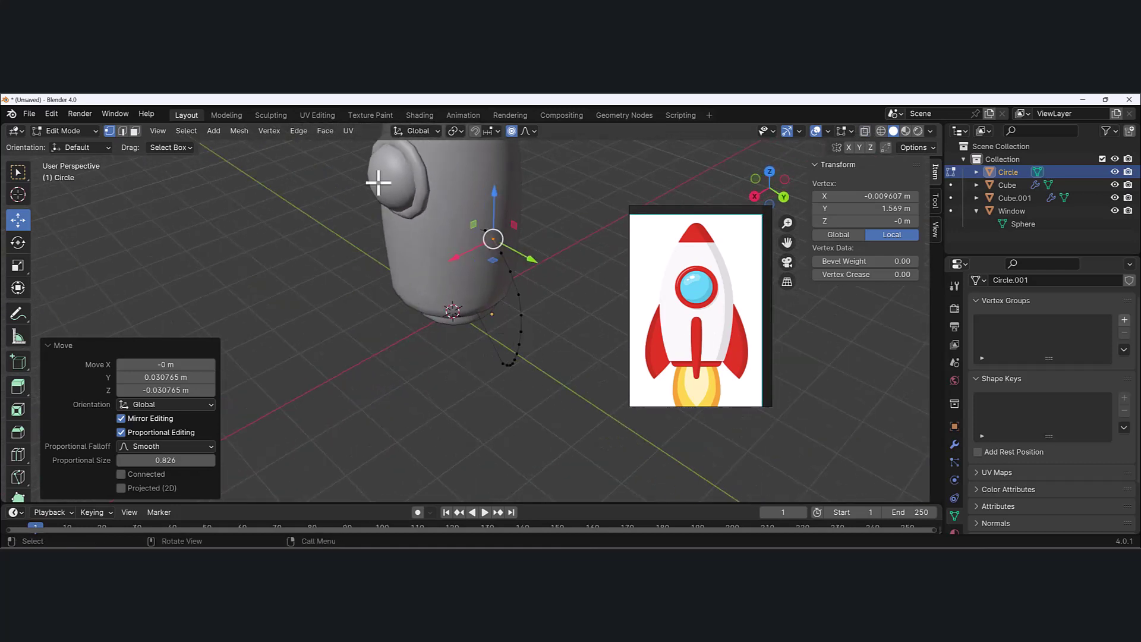
click(324, 131)
click(361, 269)
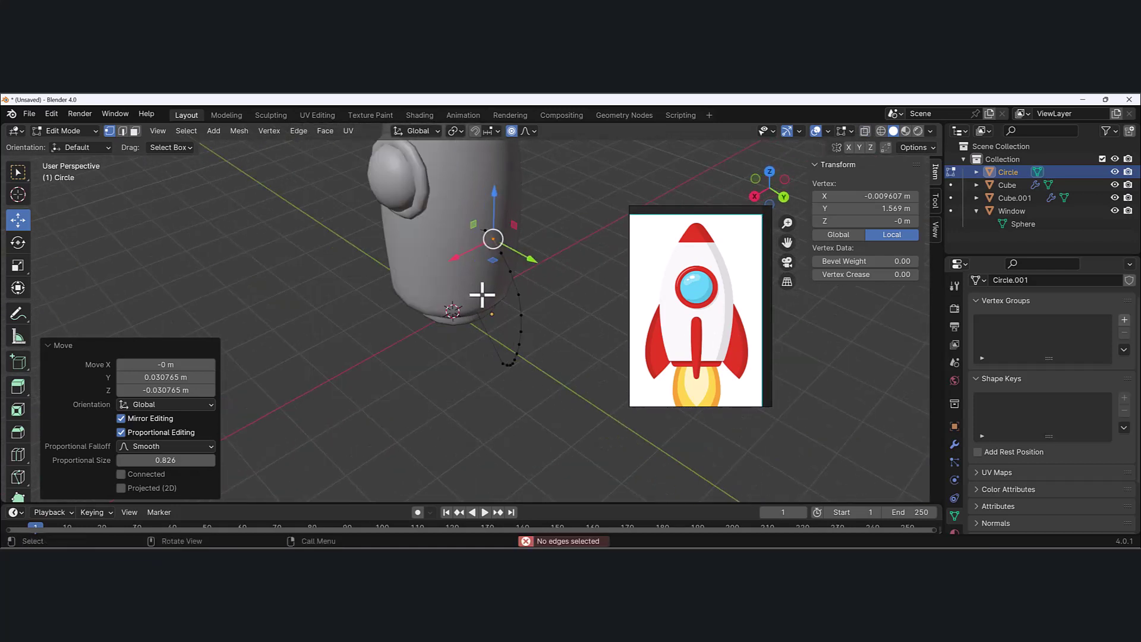
alt+click(540, 282)
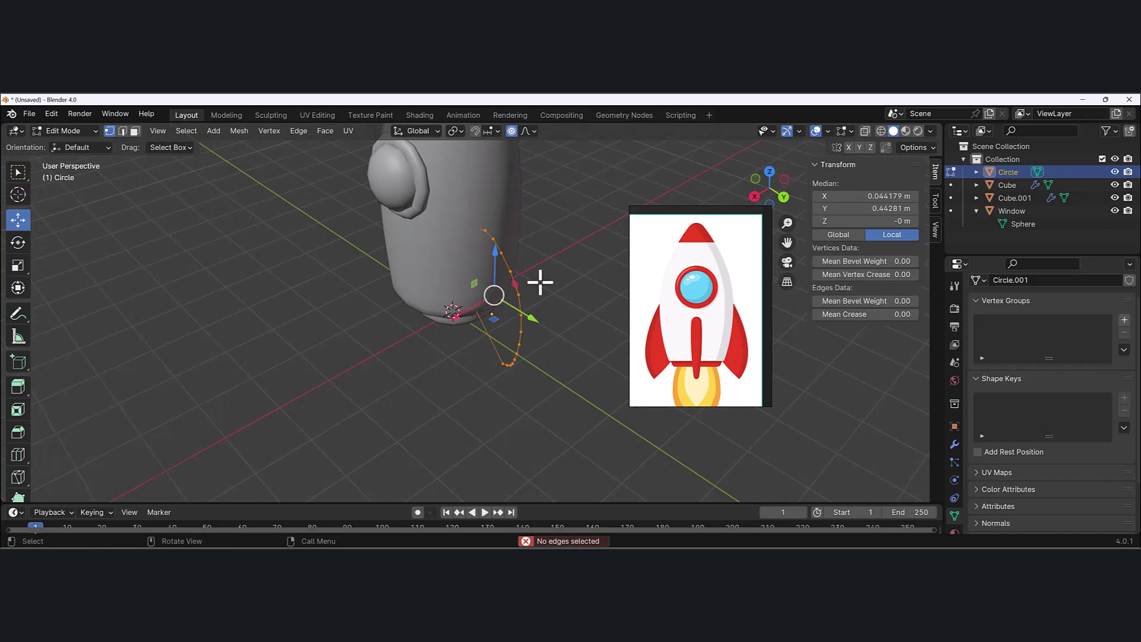
click(325, 130)
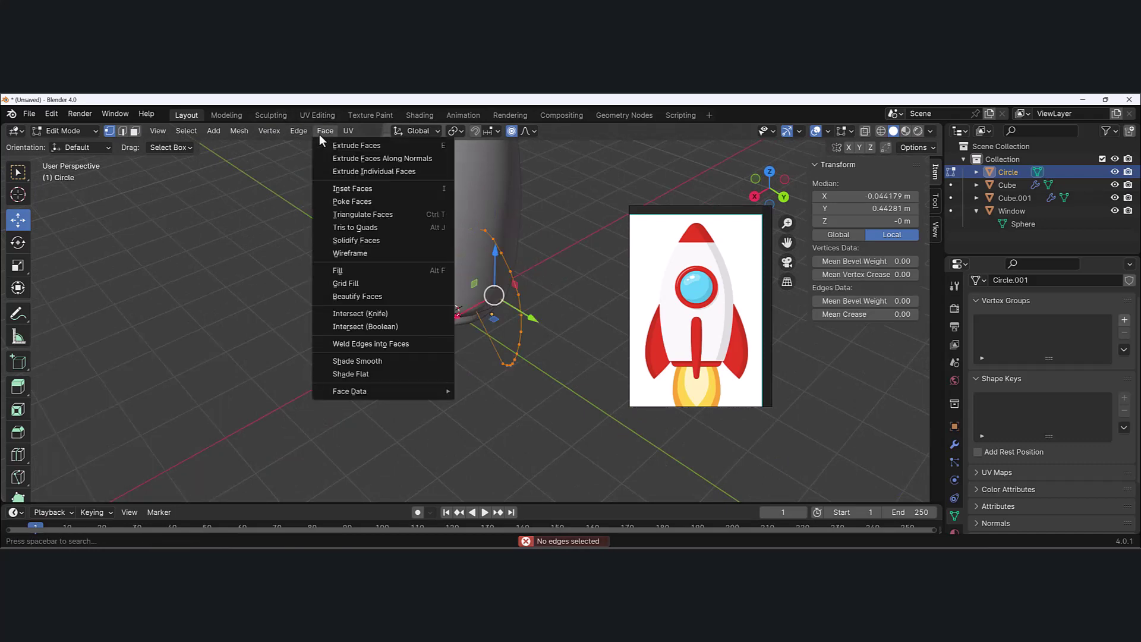
click(363, 269)
Shift the filled fin face about 0.35 m along negative X and extrude it about 0.28 m to give it thickness.
middle_drag(541, 279, 585, 285)
drag(475, 306, 501, 311)
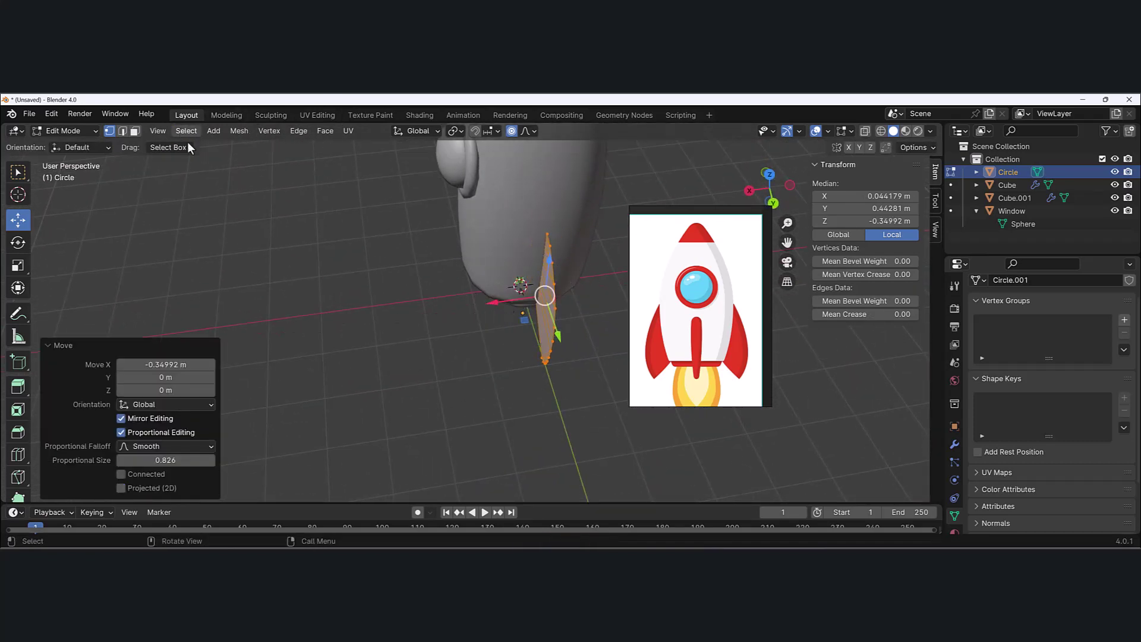
key(3)
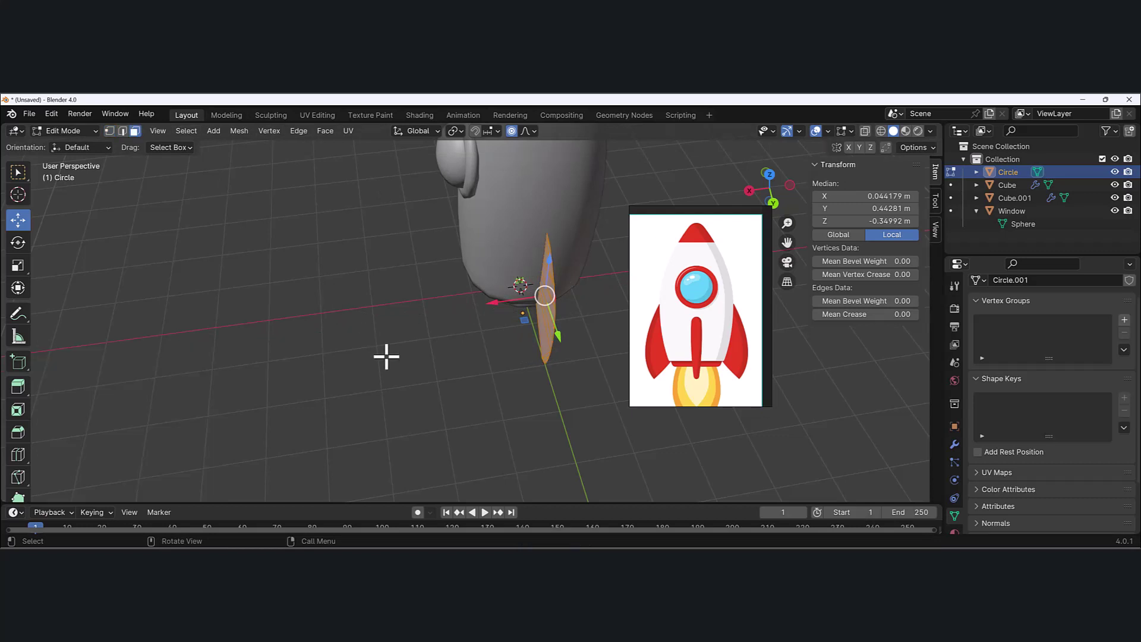
middle_drag(384, 355, 523, 272)
click(575, 387)
key(a)
key(e)
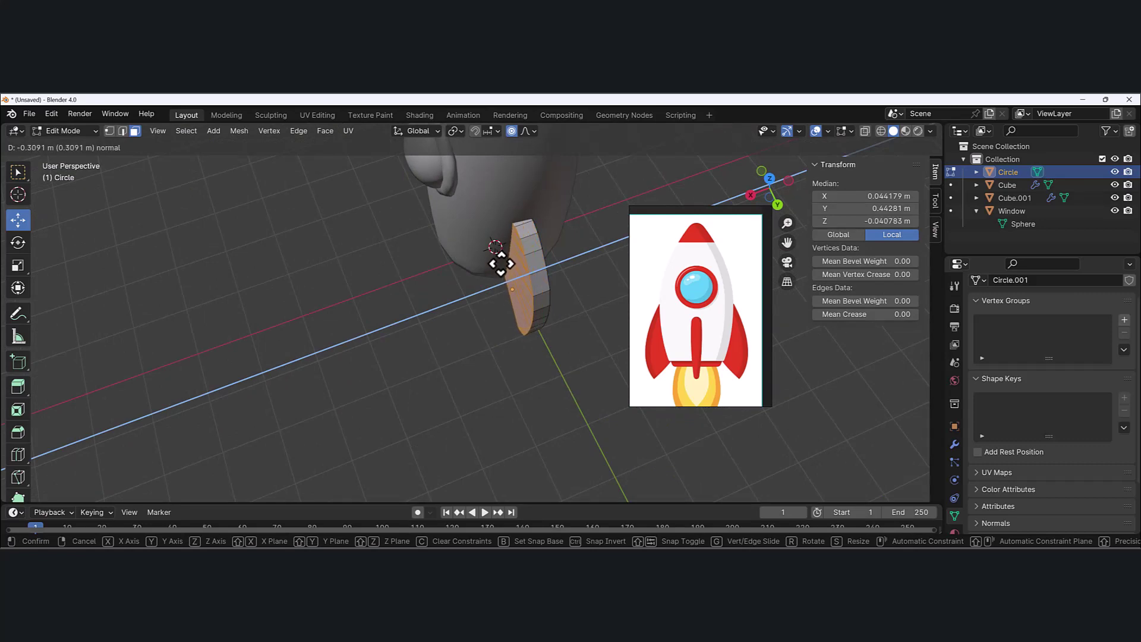
click(503, 265)
middle_drag(503, 265, 481, 325)
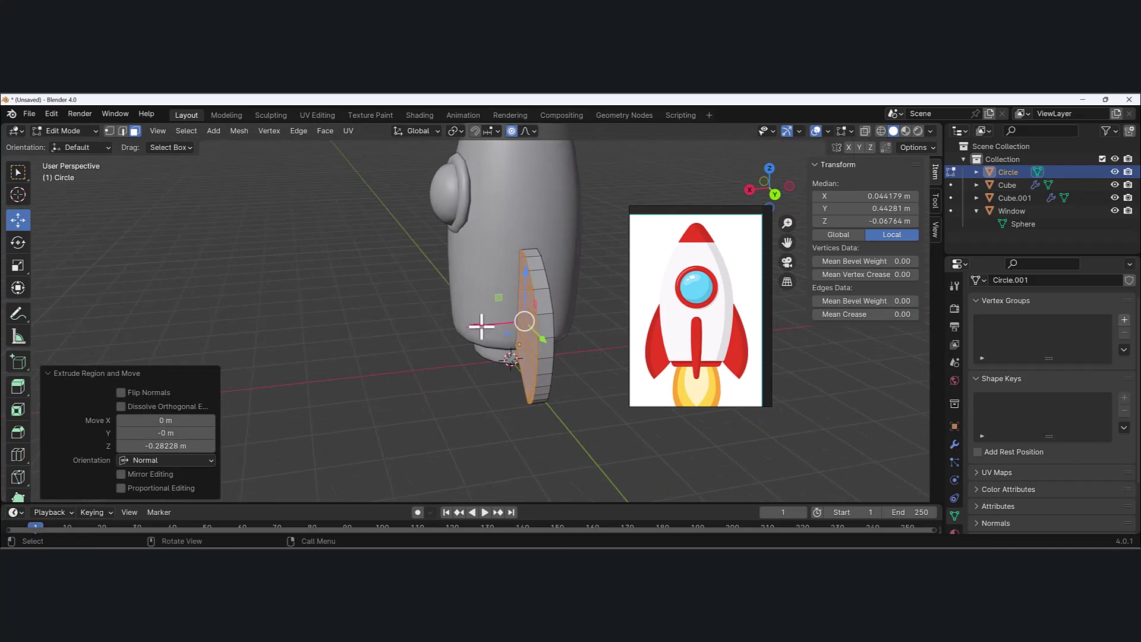
Switch to Object Mode and move the fin about 0.18 m along negative X.
key(ctrl+Tab)
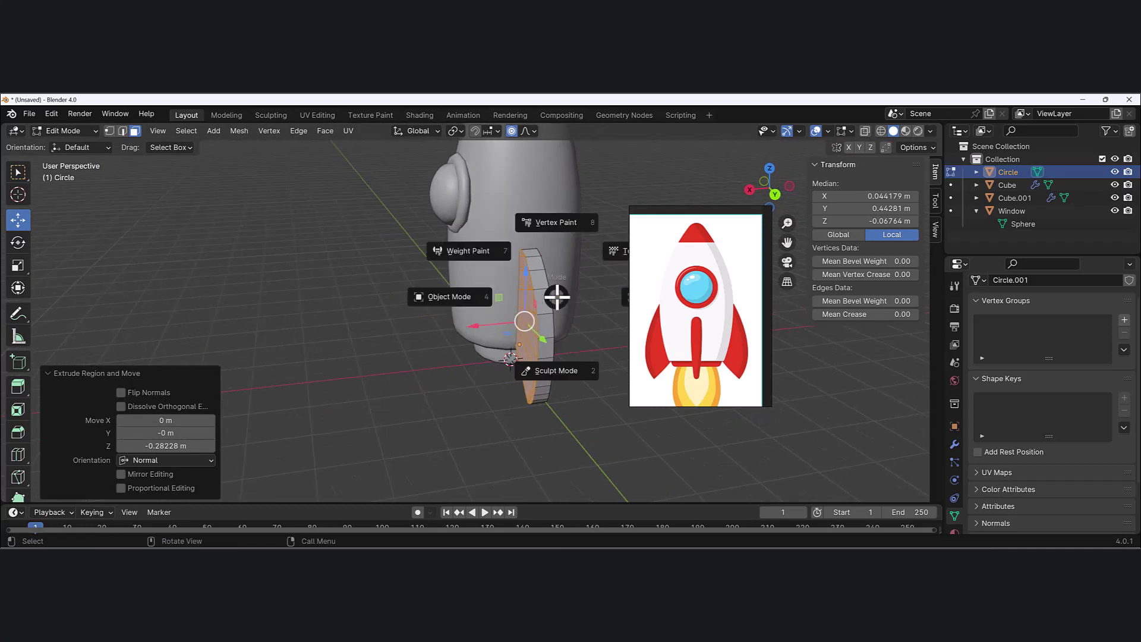
click(451, 302)
key(g)
key(x)
click(487, 308)
scroll(488, 303, down, 3)
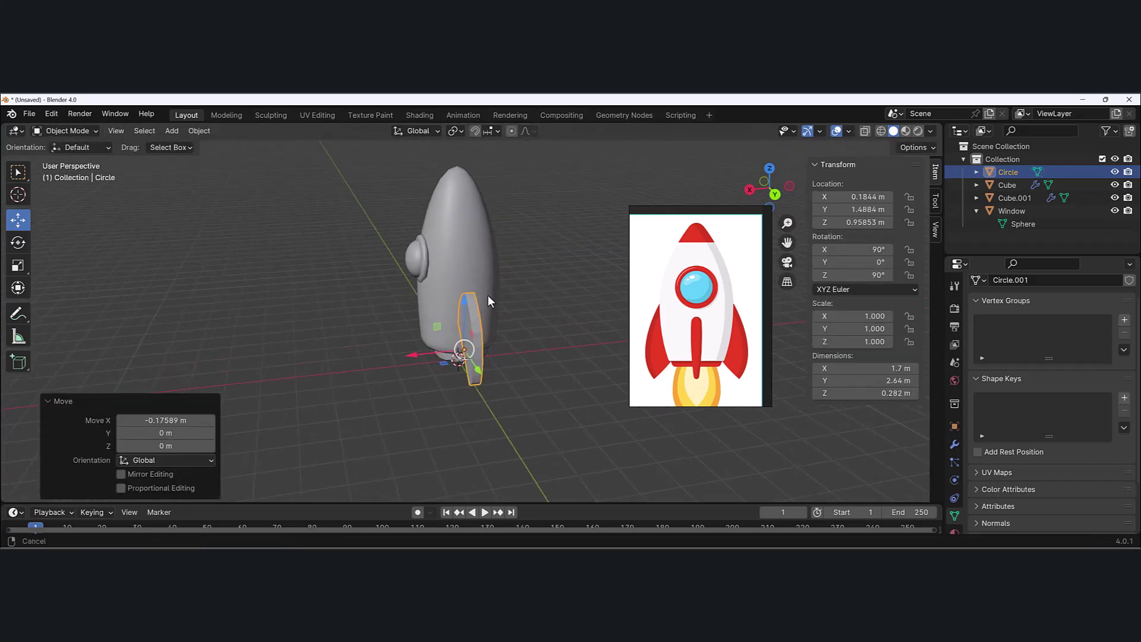
Make a linked duplicate of the fin and move it about 3.61 m along negative Y to the rocket's opposite side.
middle_drag(487, 295, 529, 334)
scroll(524, 294, down, 2)
key(shift+d)
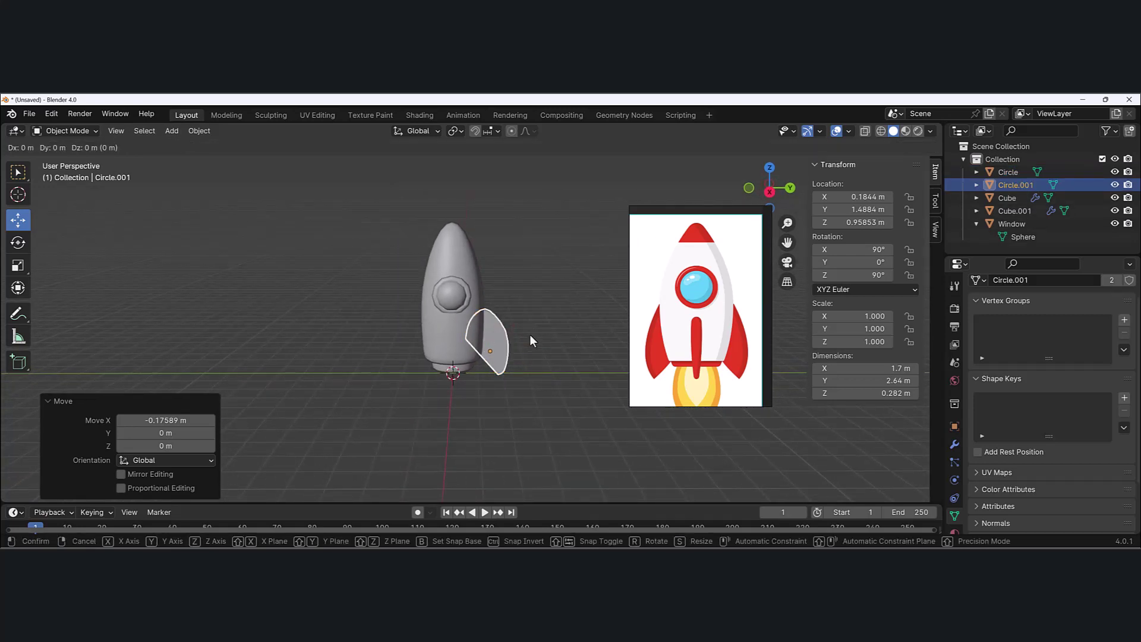
key(y)
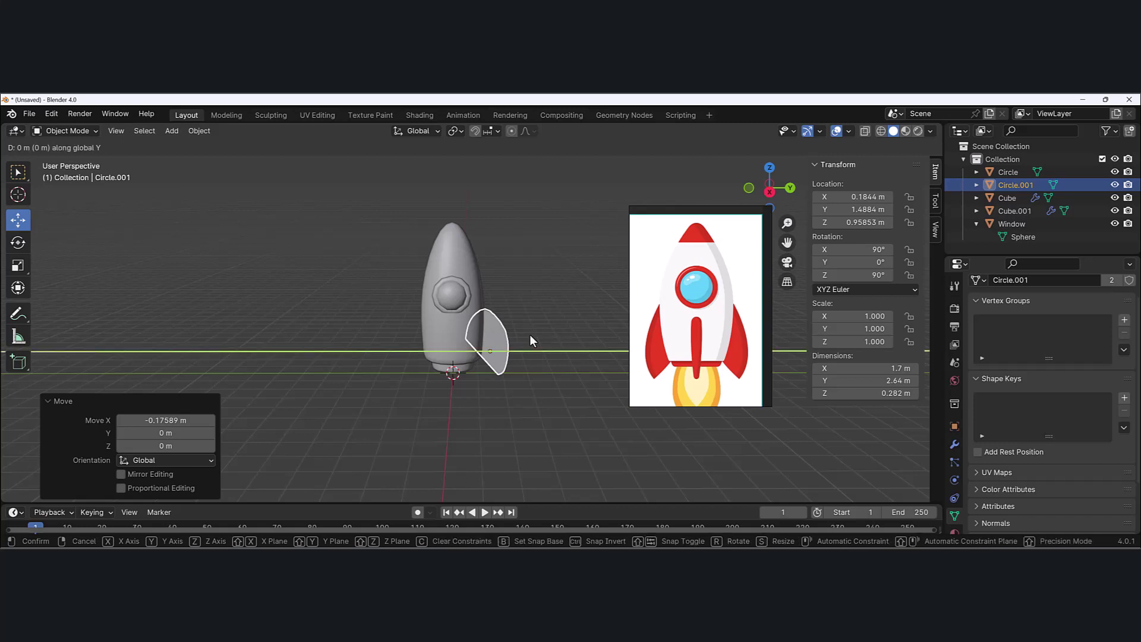
click(440, 331)
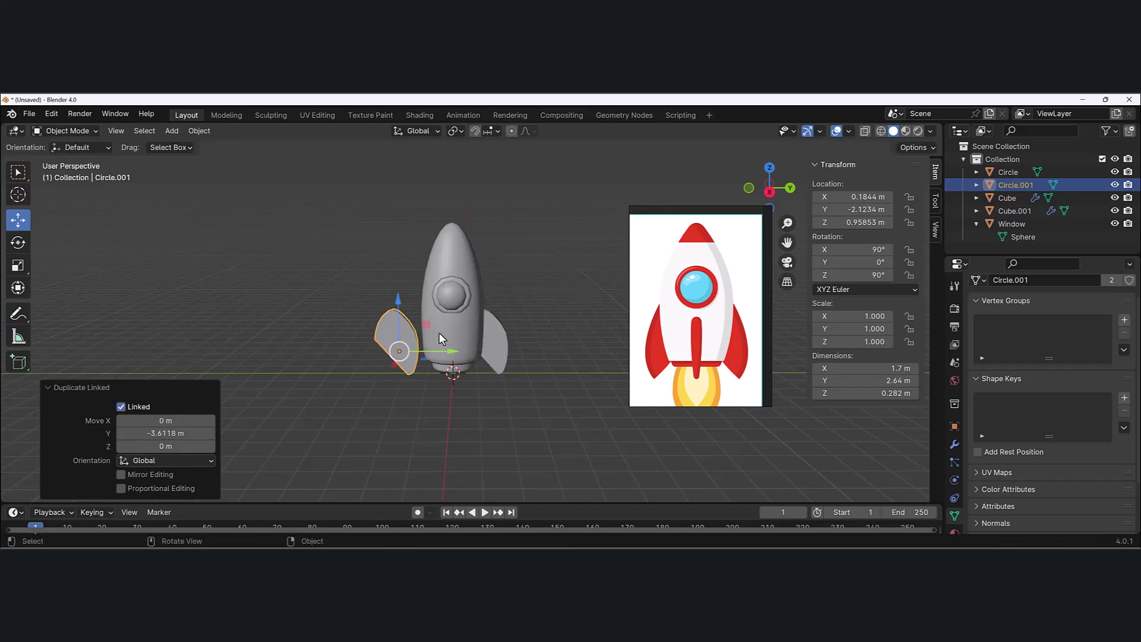
Set the duplicated fin's Z rotation to -90° to mirror the original fin's orientation.
scroll(529, 247, up, 2)
middle_drag(530, 250, 550, 308)
scroll(551, 308, down, 2)
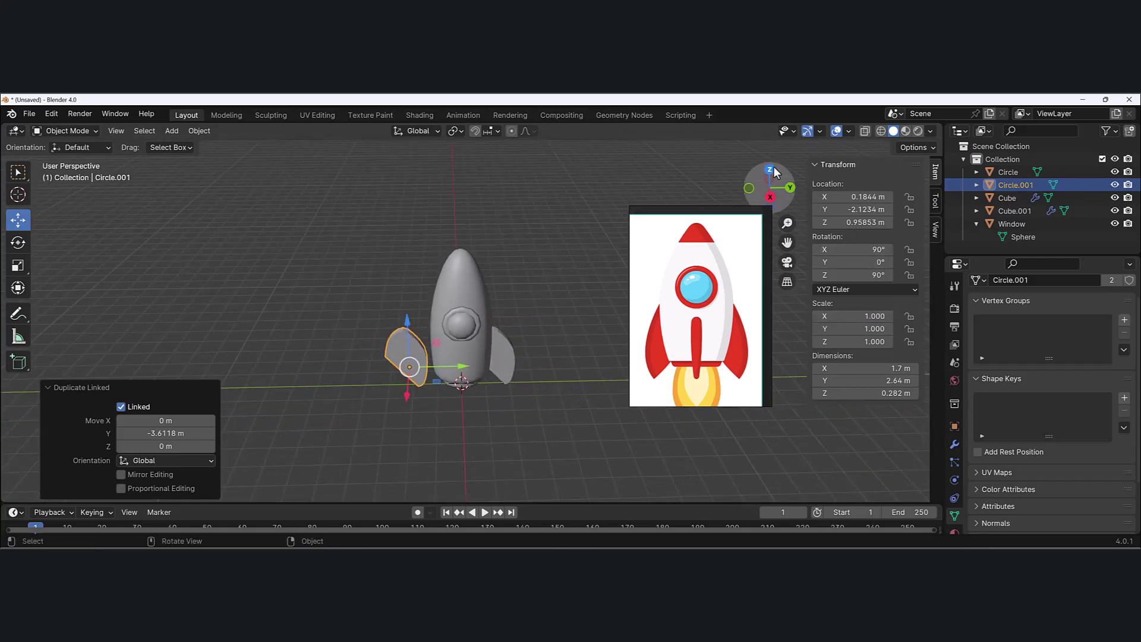
click(872, 275)
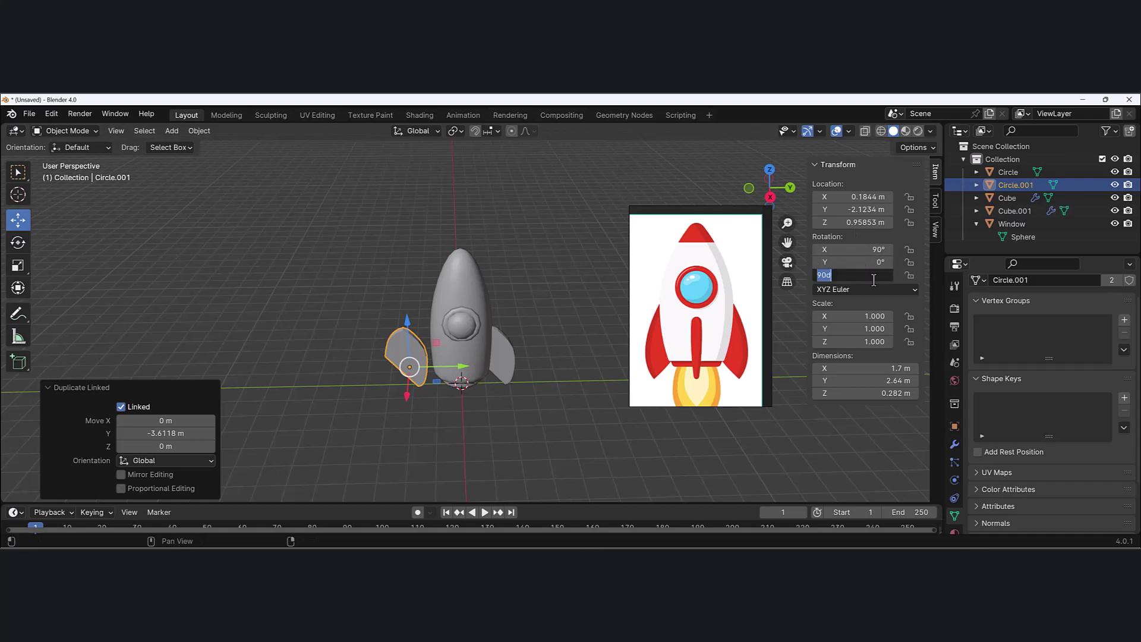
text(0)
key(Return)
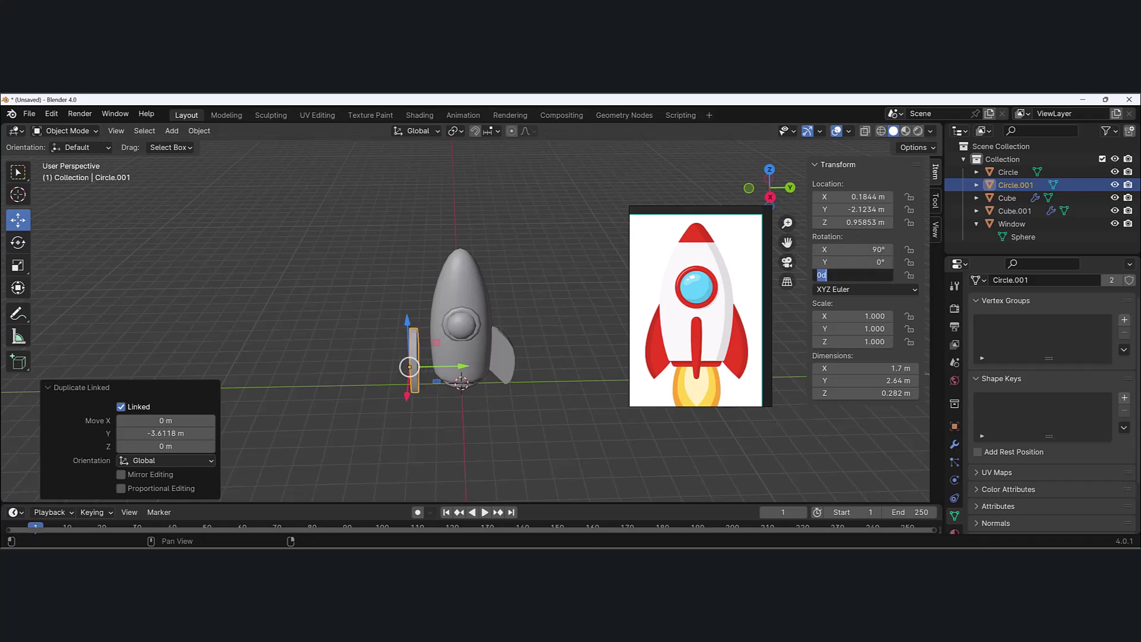
text(-90)
key(Return)
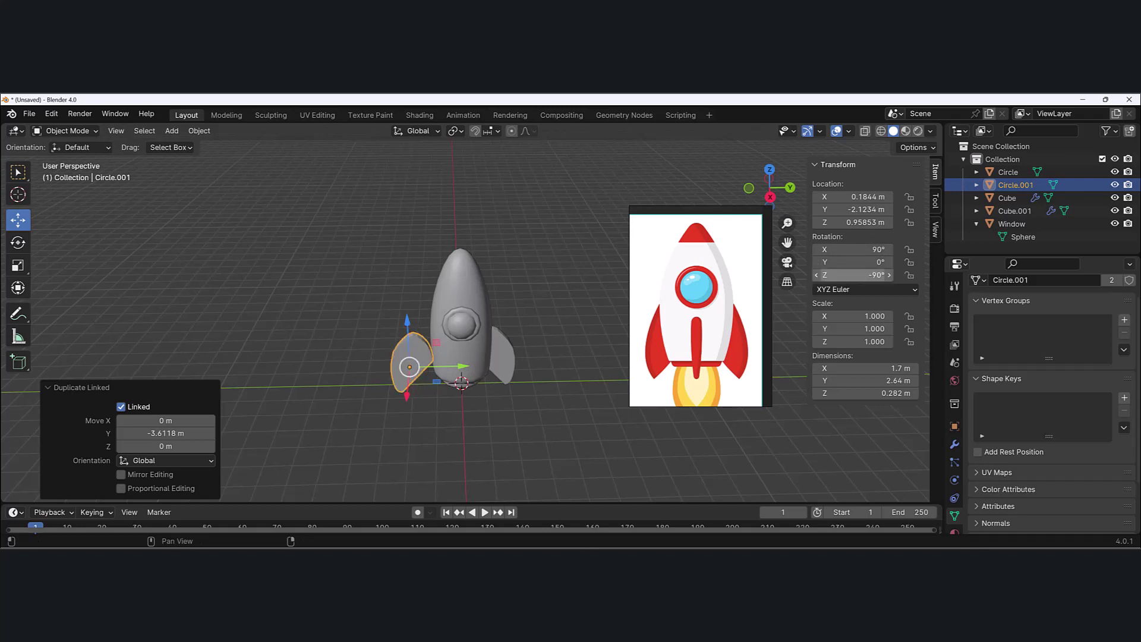
Slide the duplicated fin along Y against the rocket body, to about Y -1.47 m.
middle_drag(474, 392, 458, 377)
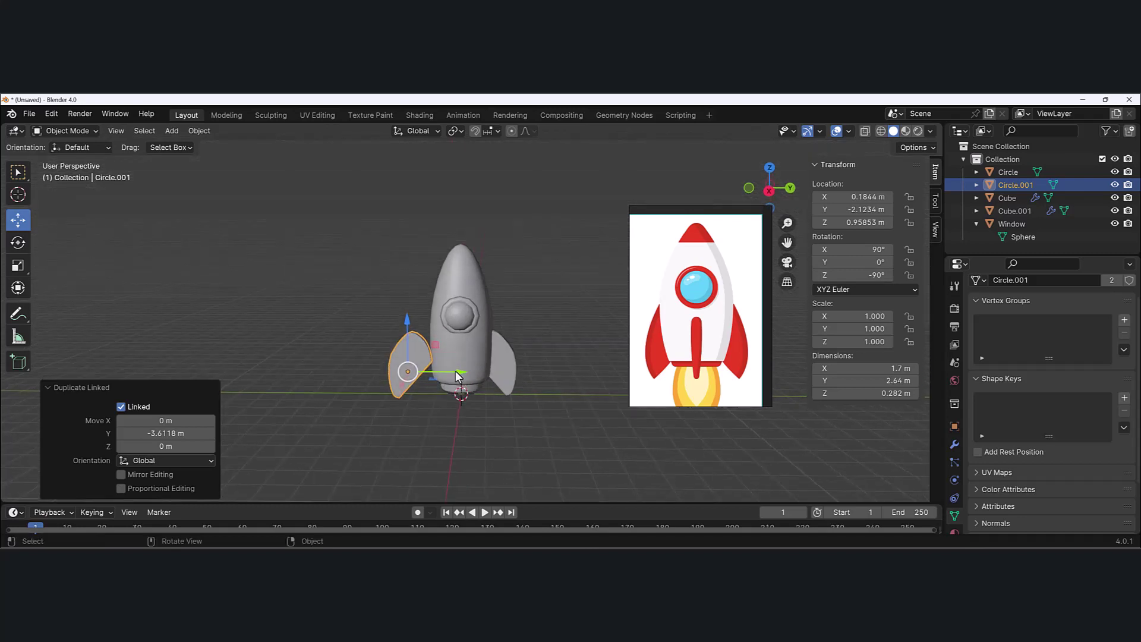
drag(458, 376, 472, 373)
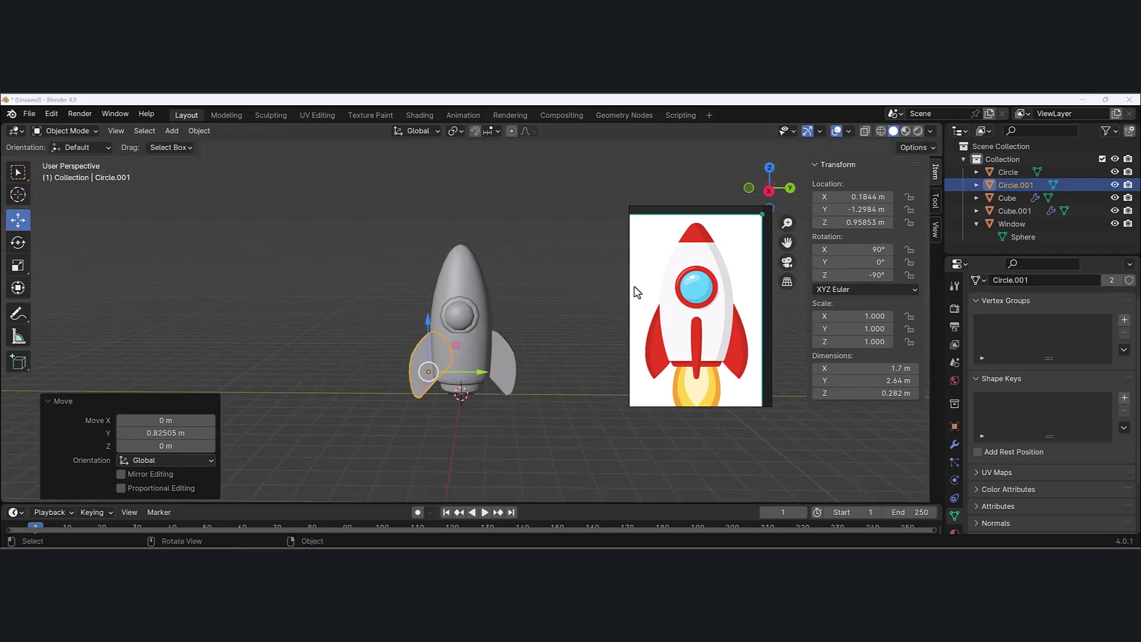
click(542, 336)
middle_drag(542, 335, 405, 400)
click(405, 400)
drag(445, 399, 453, 400)
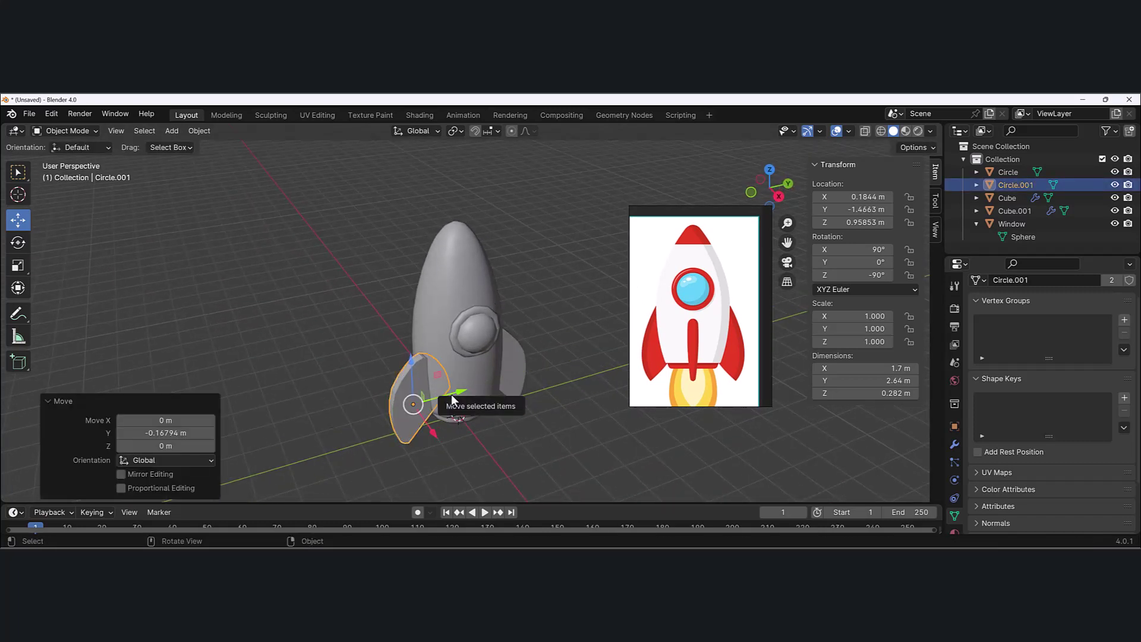
Move the duplicated fin about 0.42 m along negative X to align with the body, and nudge the original fin about 0.007 m along X.
middle_drag(543, 325, 480, 301)
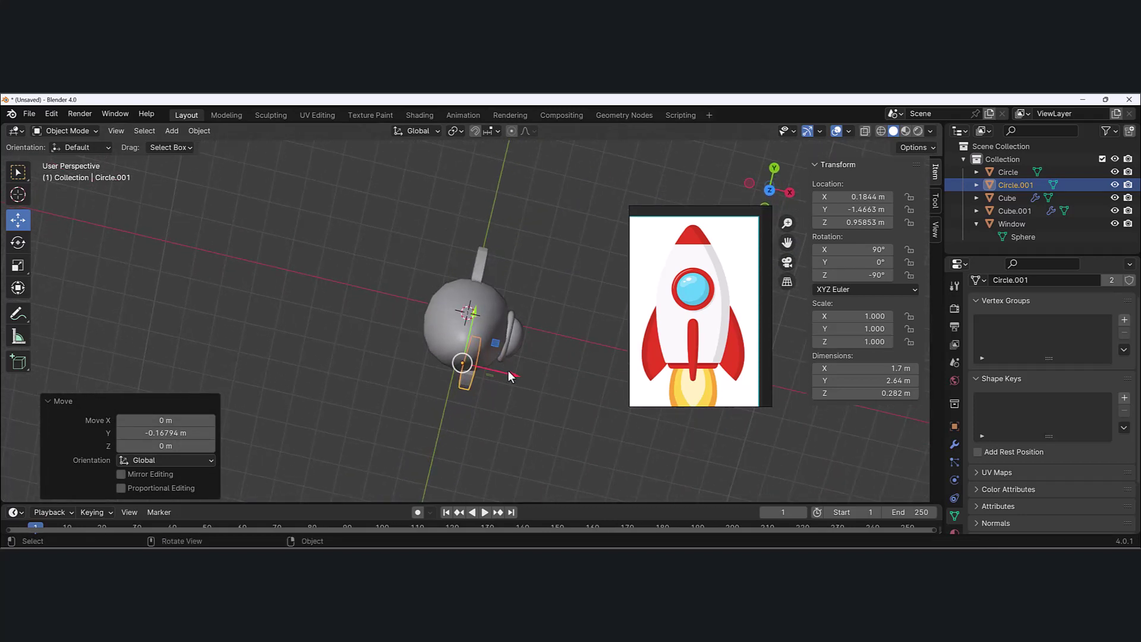
drag(510, 375, 490, 366)
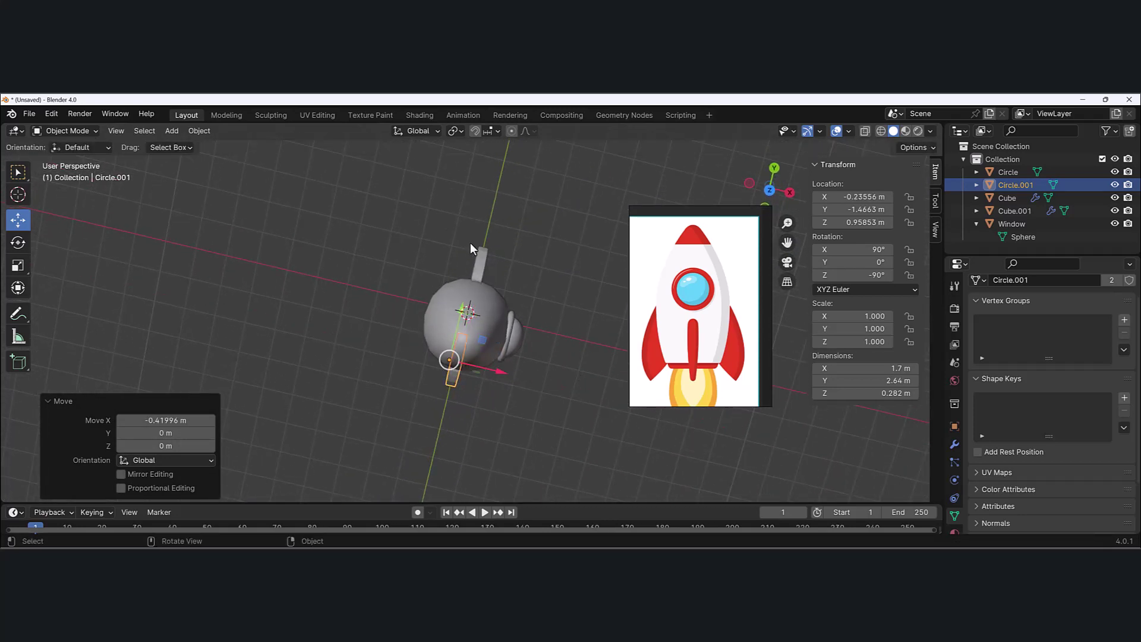
click(480, 259)
drag(527, 278, 527, 278)
Make a linked duplicate of the second fin and place it at the rocket's window side, about X 1.47, Y -0.57, Z 1.53 m.
middle_drag(484, 343, 564, 239)
middle_drag(542, 369, 465, 373)
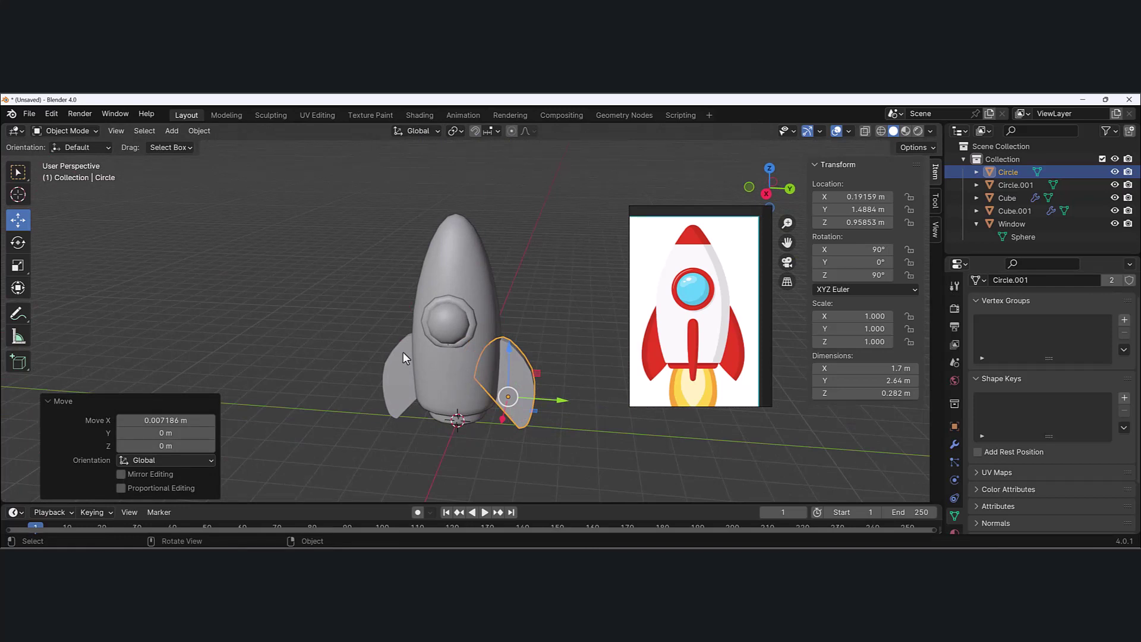
middle_drag(461, 372, 458, 441)
middle_drag(501, 385, 551, 445)
click(456, 430)
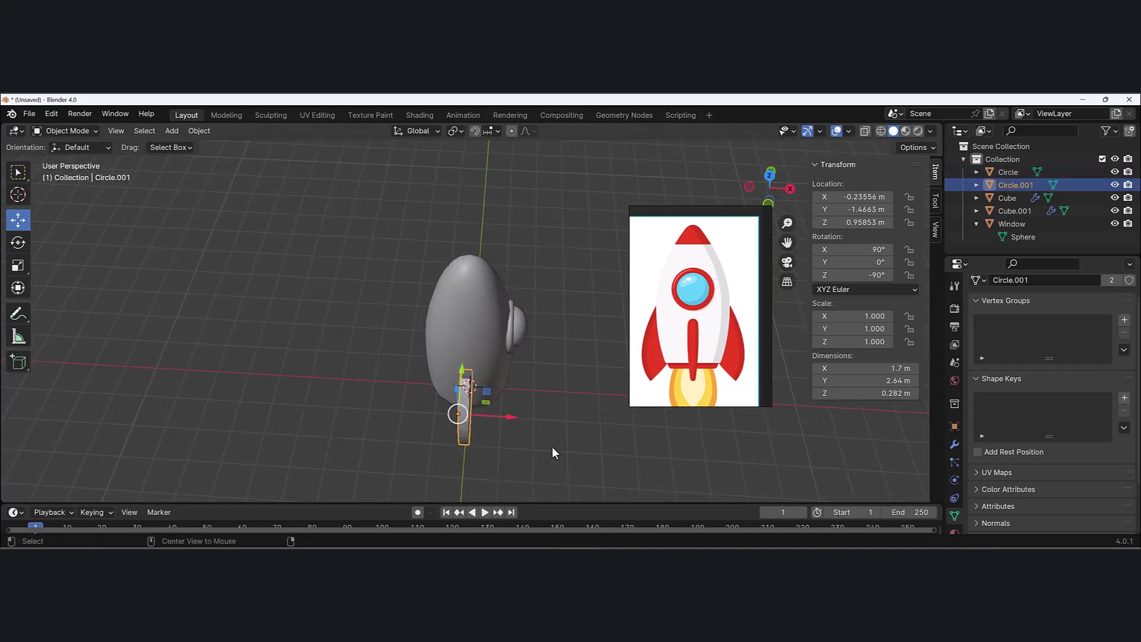
key(alt+d)
click(613, 412)
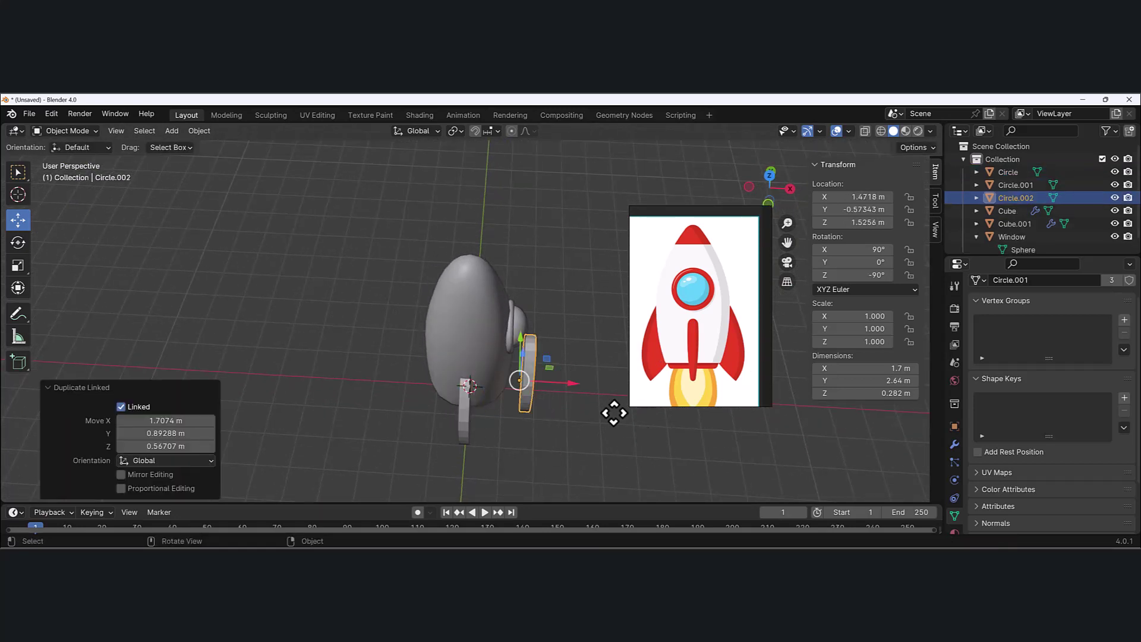
middle_drag(605, 346, 693, 324)
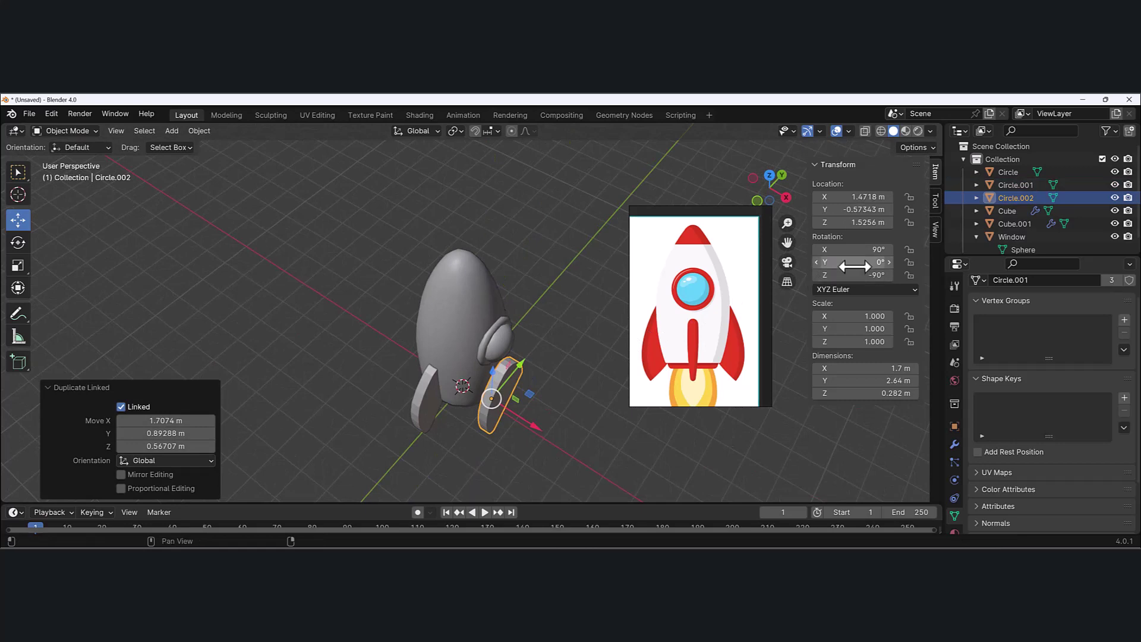
Set the Z rotation of the fin at the window side to 0°.
click(874, 271)
text(0)
key(Return)
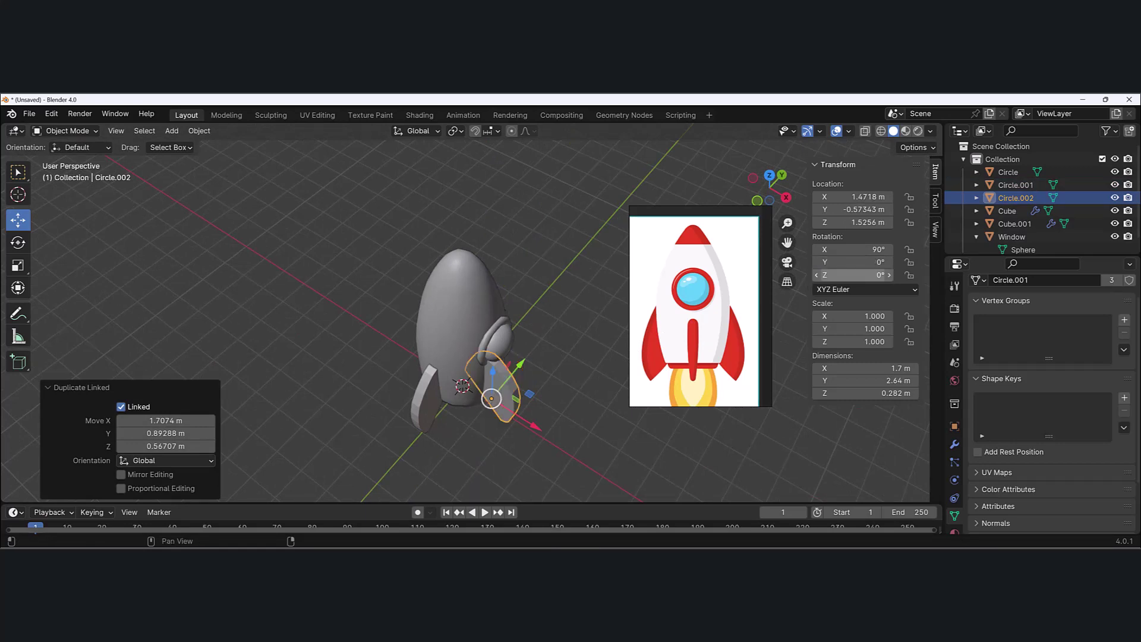
Center the front fin beneath the window and lower it, to about Y -0.21 m and Z 0.89 m.
middle_drag(531, 394, 466, 319)
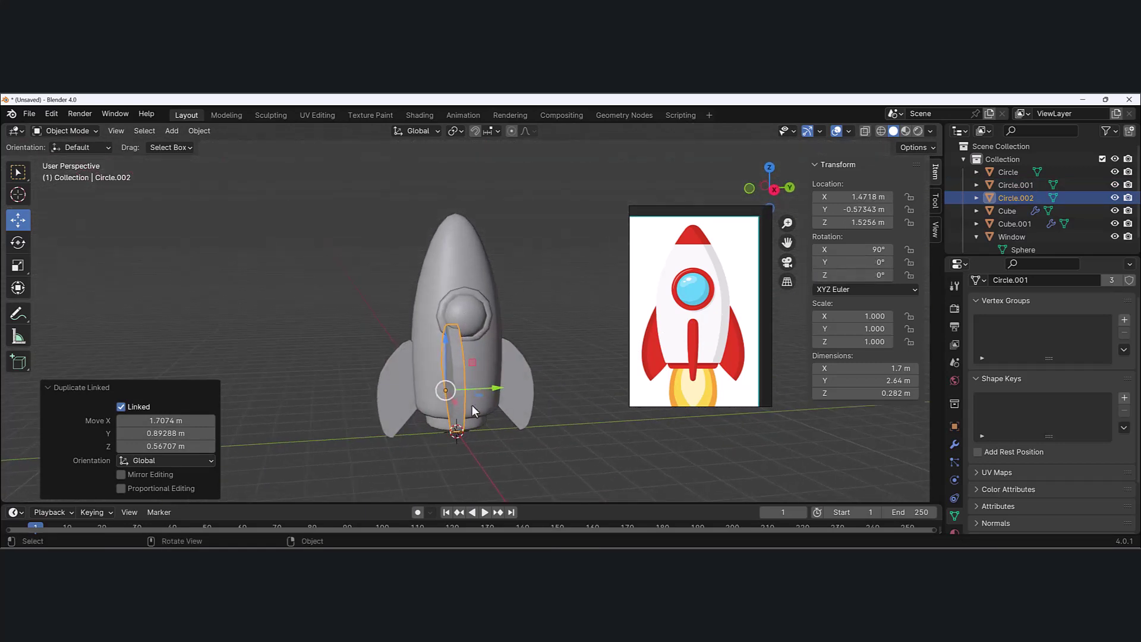
drag(490, 390, 555, 397)
middle_drag(559, 398, 524, 384)
drag(434, 323, 443, 352)
click(770, 186)
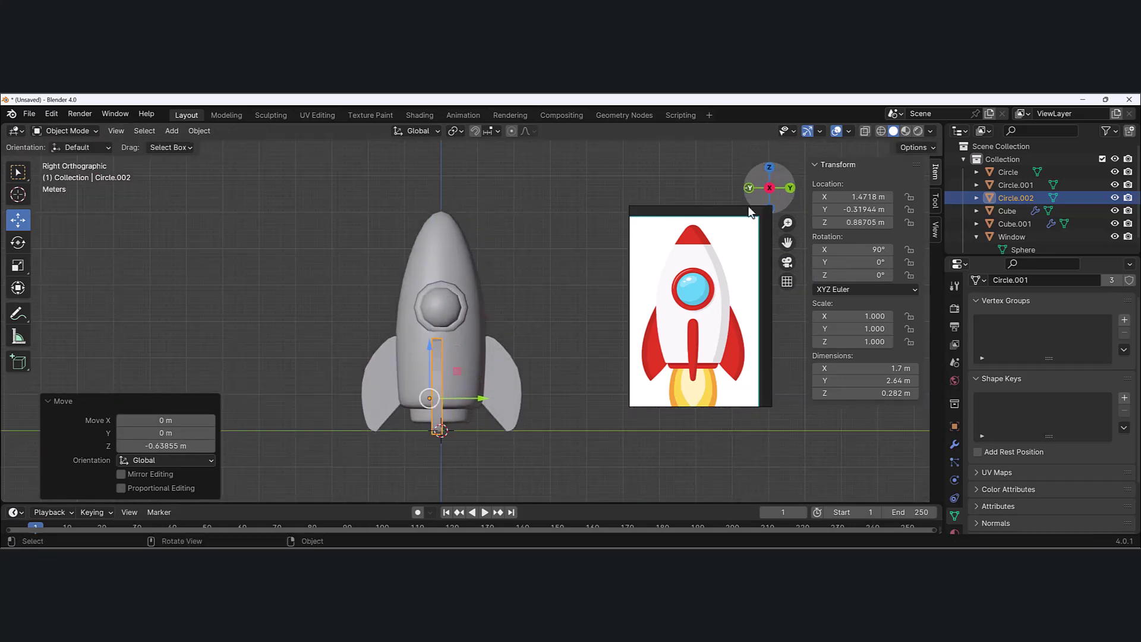
drag(470, 402, 475, 392)
Raise the round window slightly along Z, further above the front fin.
click(440, 300)
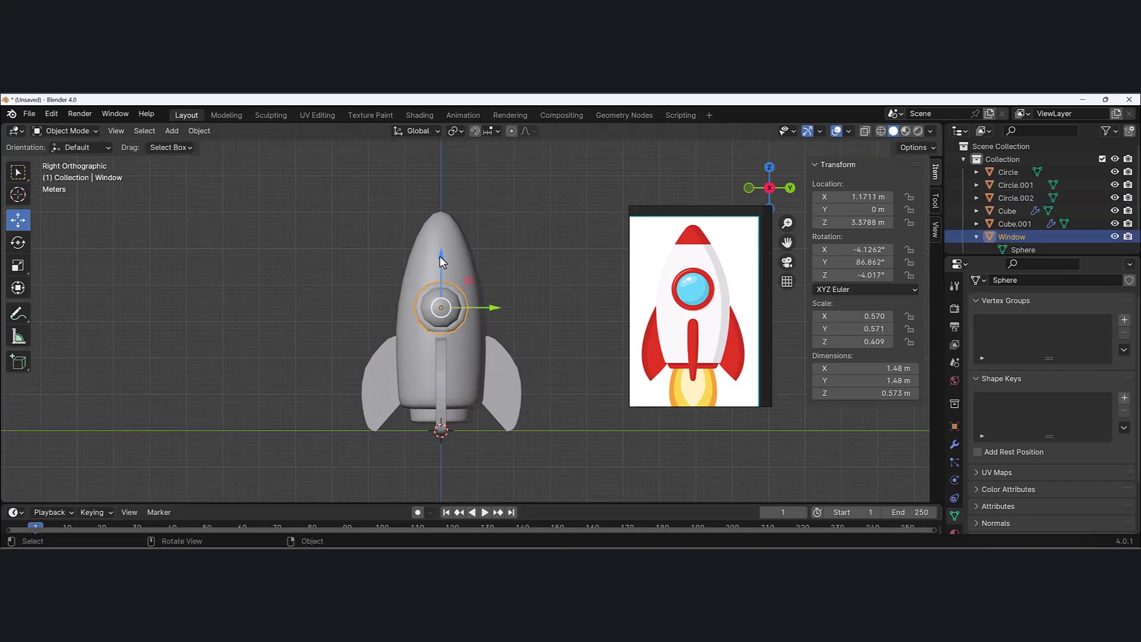
drag(440, 255, 438, 239)
Make a linked duplicate of the front fin and move it about 4.04 m along negative X, behind the rocket.
middle_drag(451, 285, 583, 387)
click(523, 379)
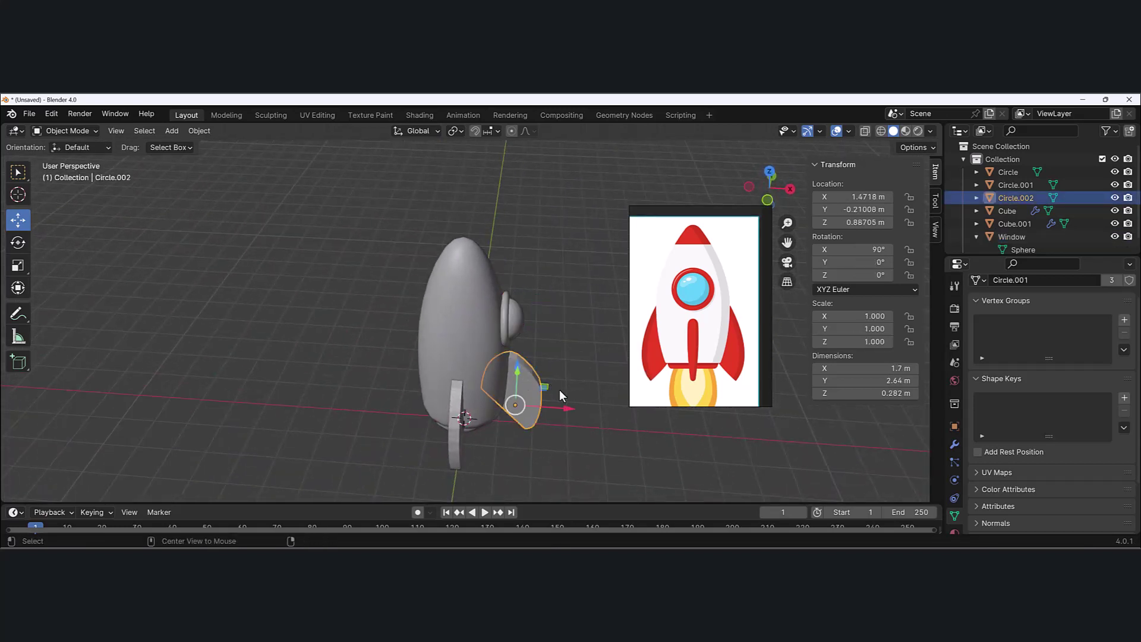
key(shift+d)
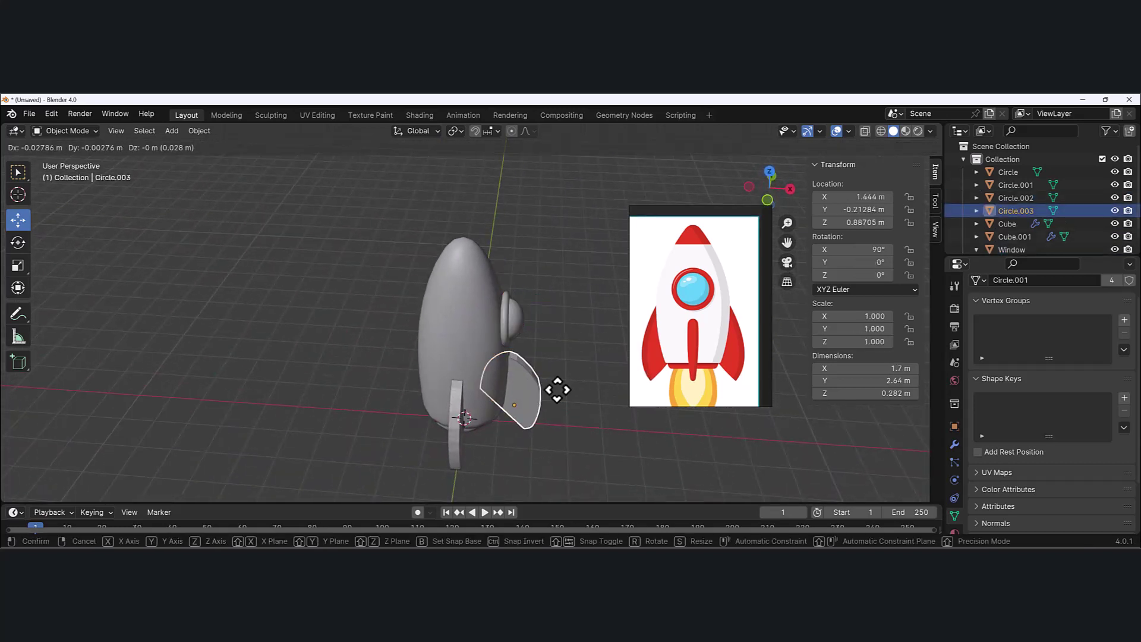
key(x)
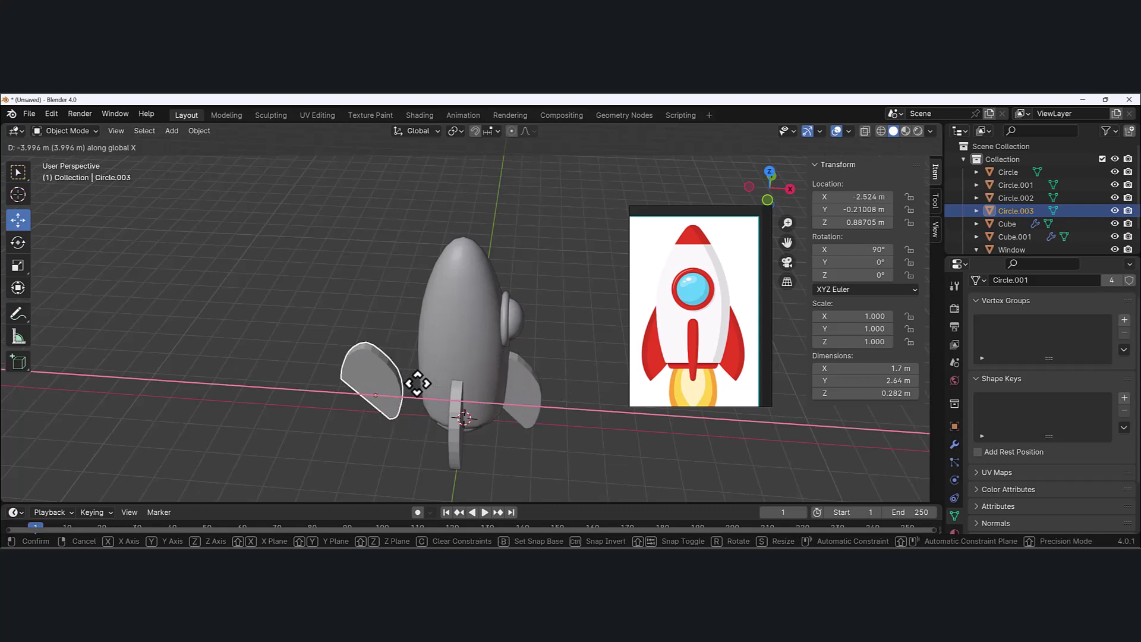
click(427, 388)
middle_drag(427, 389, 514, 333)
middle_drag(406, 368, 415, 344)
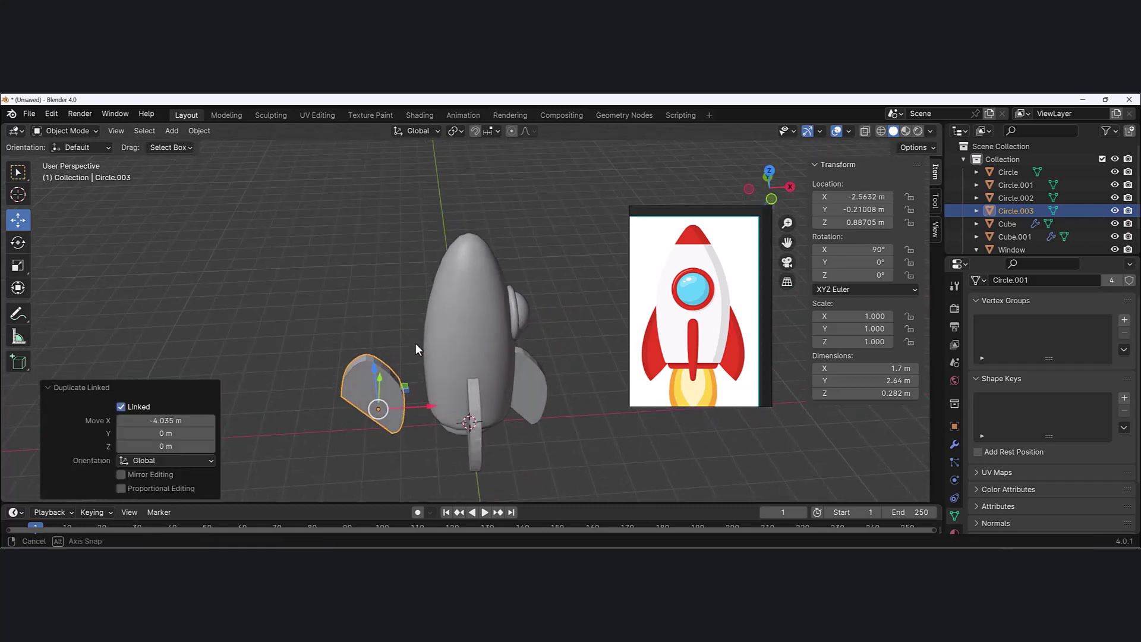
Try other X rotations on the rear fin, including 0°, and return its X rotation to 90°.
text(90)
key(Return)
click(870, 253)
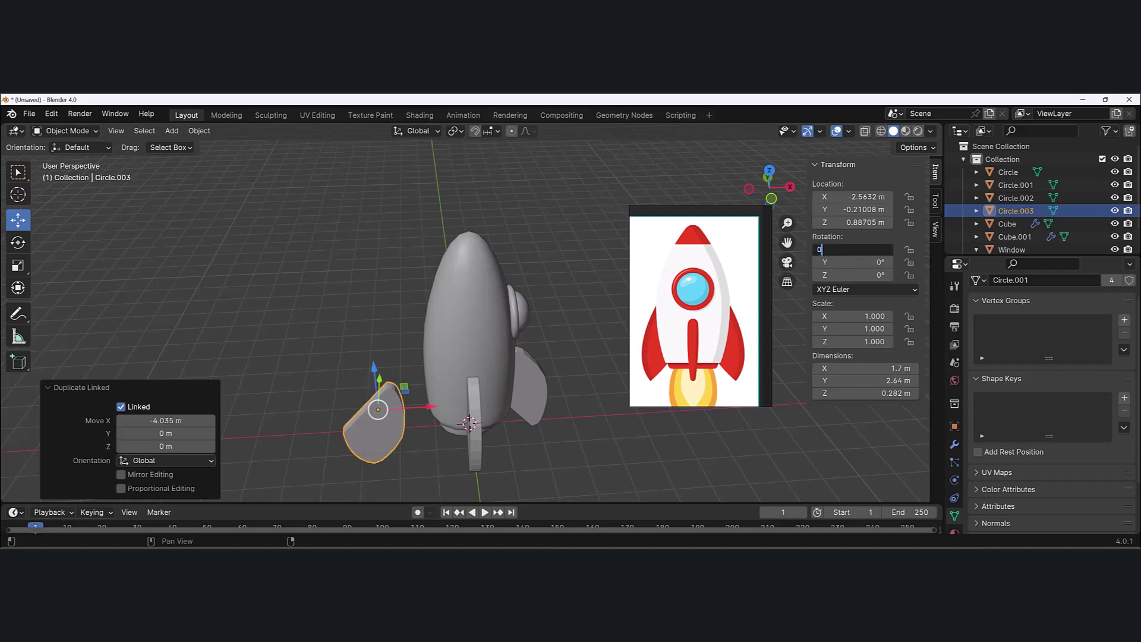
text(0)
key(Return)
click(852, 249)
text(90)
key(Return)
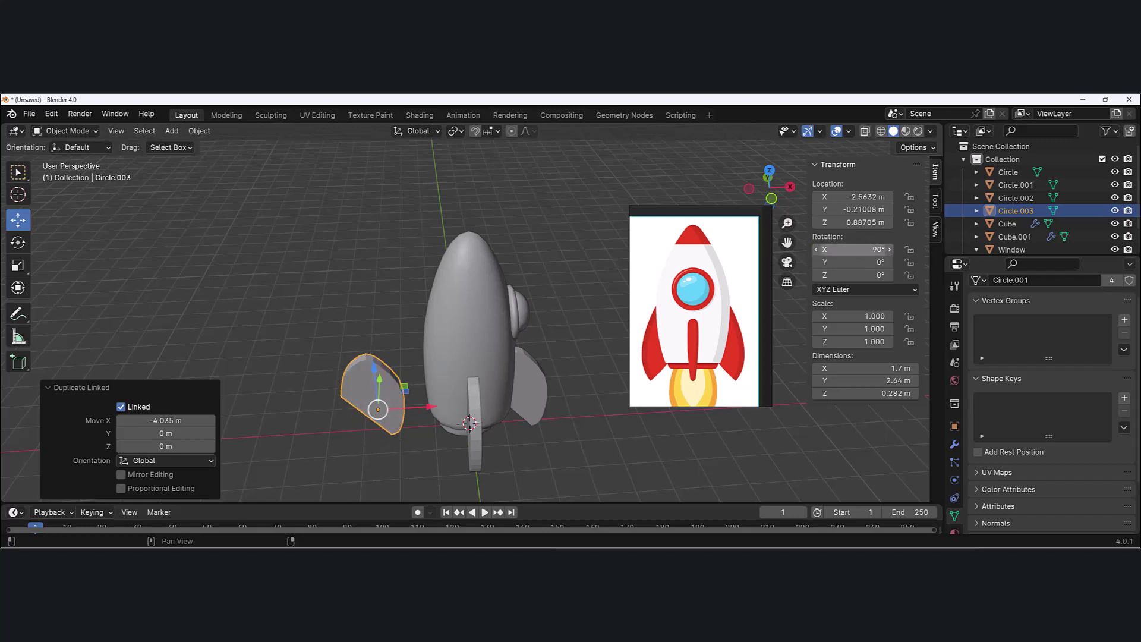
Try Z rotations of 90° and -90° on the rear fin.
drag(855, 275, 861, 275)
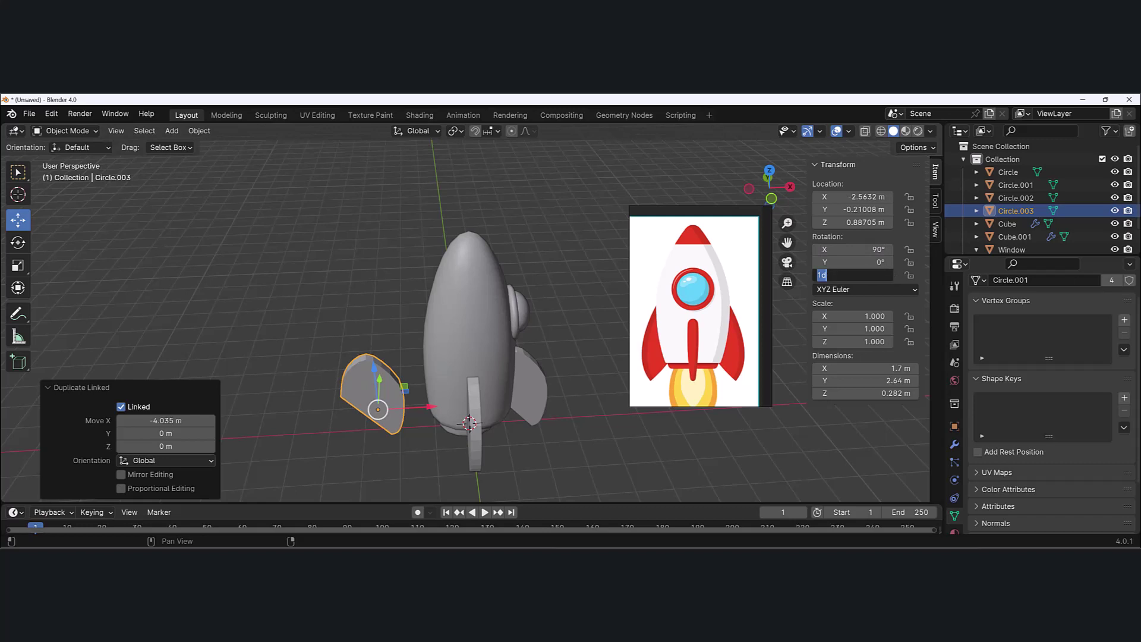
text(90)
key(Return)
click(852, 275)
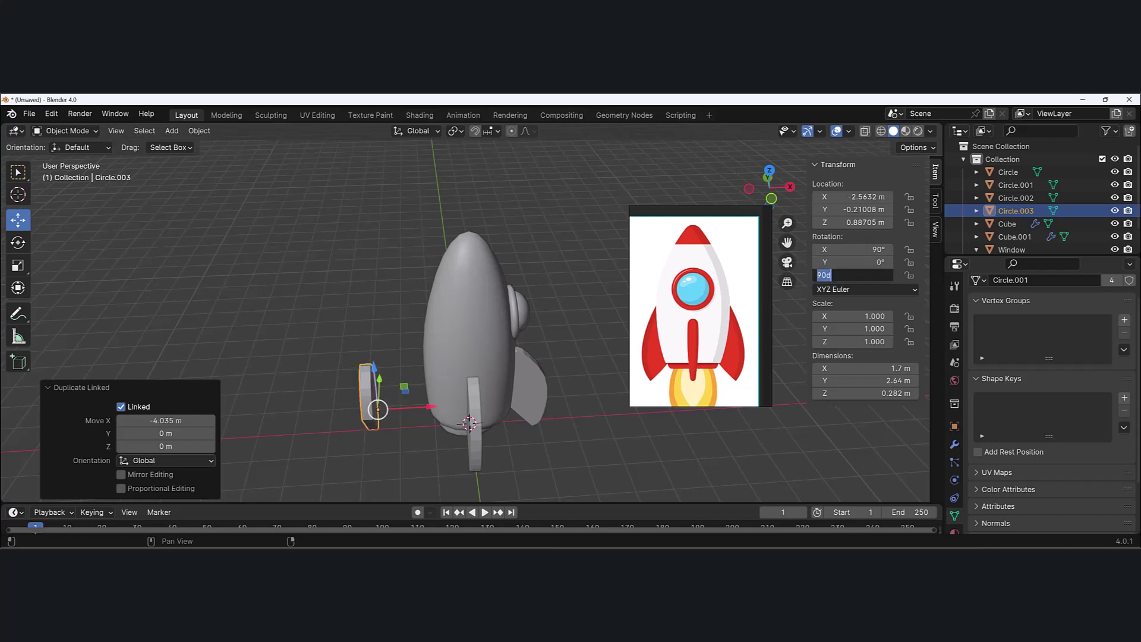
text(-90)
key(Return)
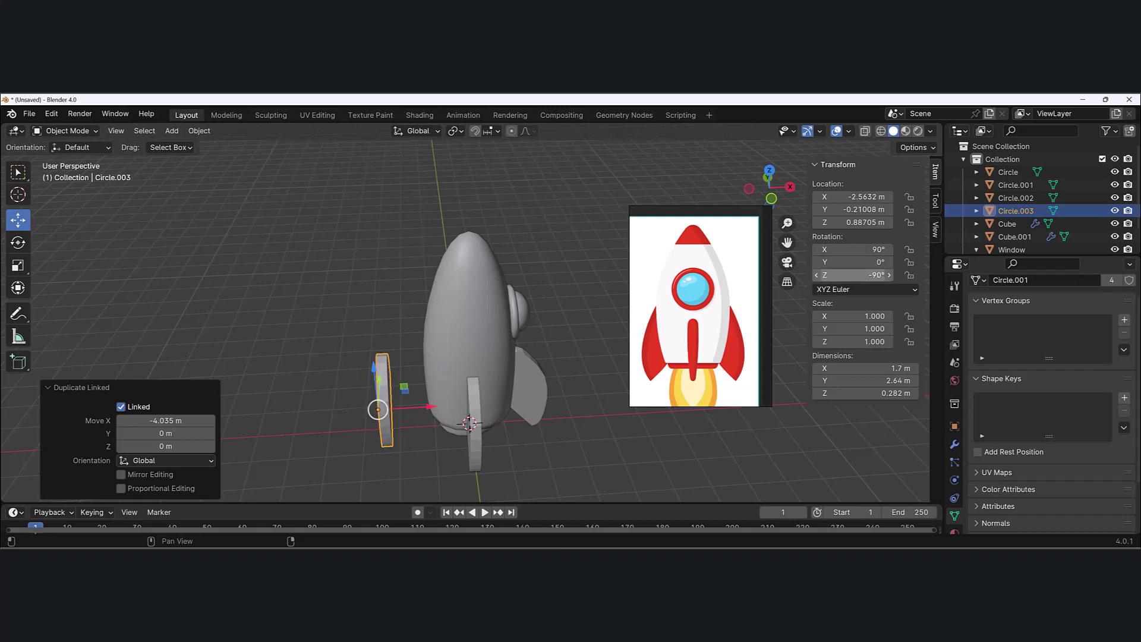
Set the rear fin's Z rotation to 180° so it mirrors the front fin.
click(852, 276)
text(180)
key(Return)
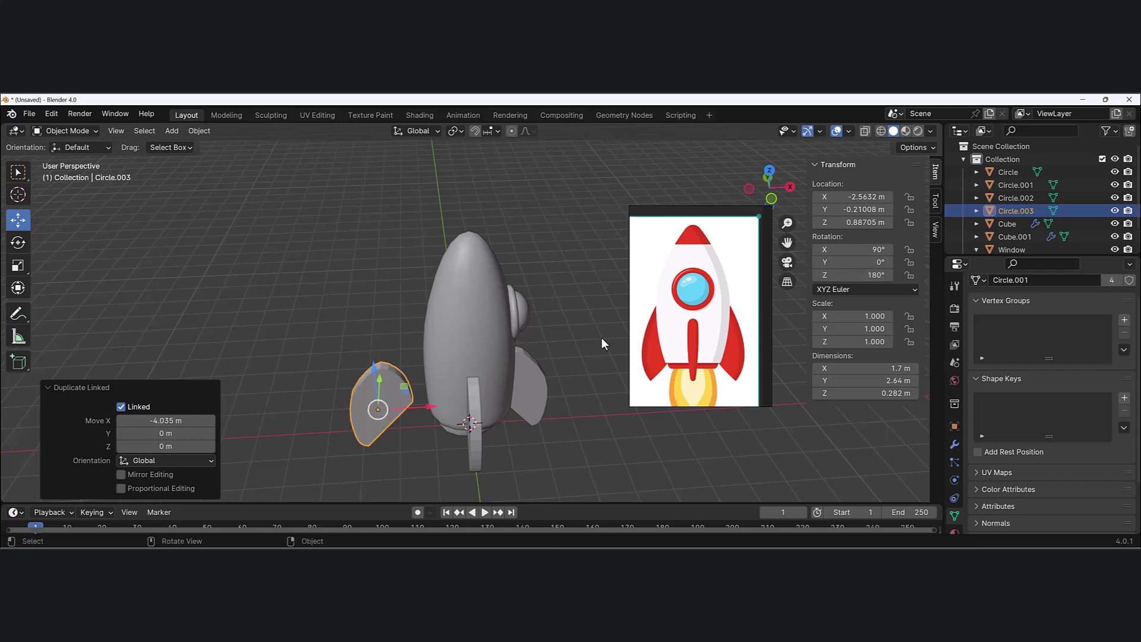
Move the rear fin about 1.18 m along X against the rocket body.
key(g)
key(x)
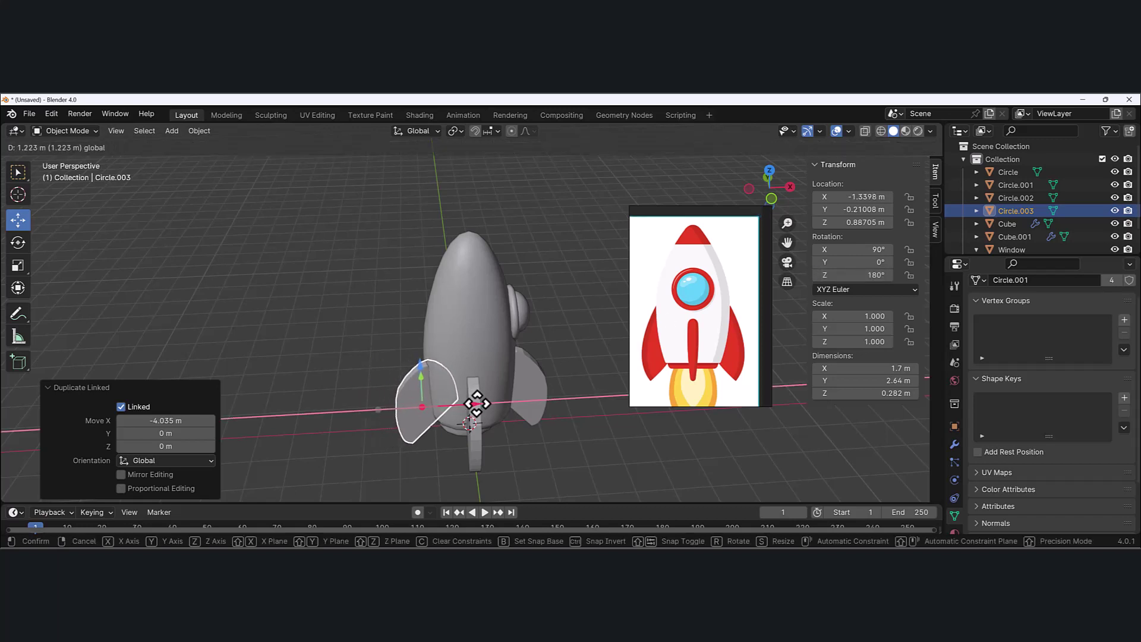
click(476, 402)
scroll(557, 392, down, 3)
middle_drag(558, 392, 557, 341)
scroll(400, 351, up, 3)
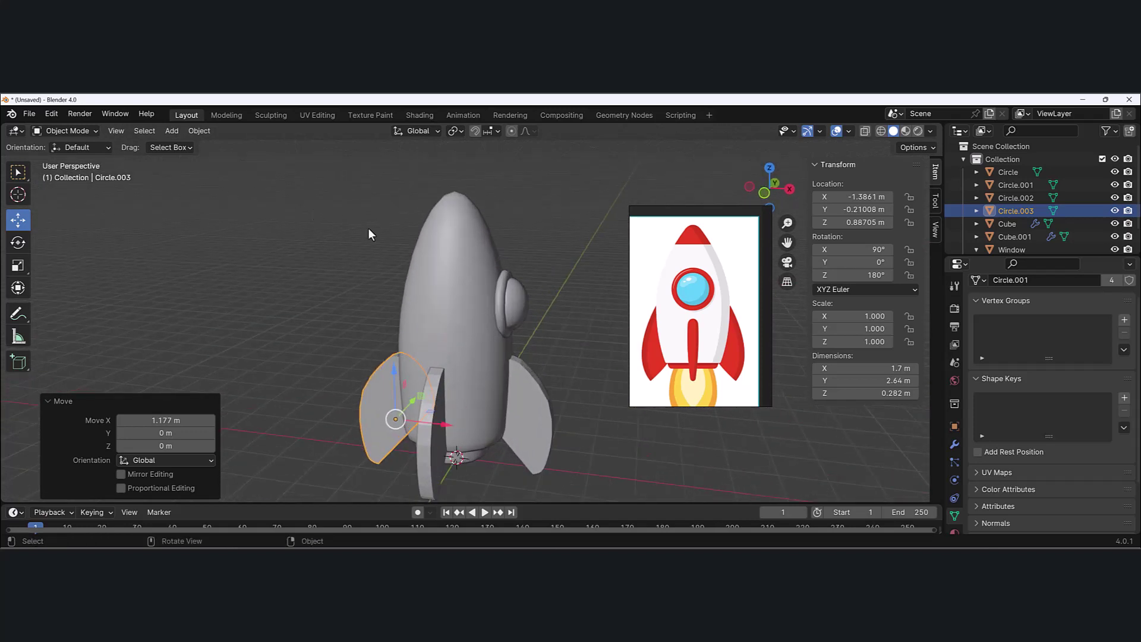
Try joining all rocket parts with the rear fin as the active object, undo the join, and clear the selection.
scroll(589, 269, down, 2)
key(a)
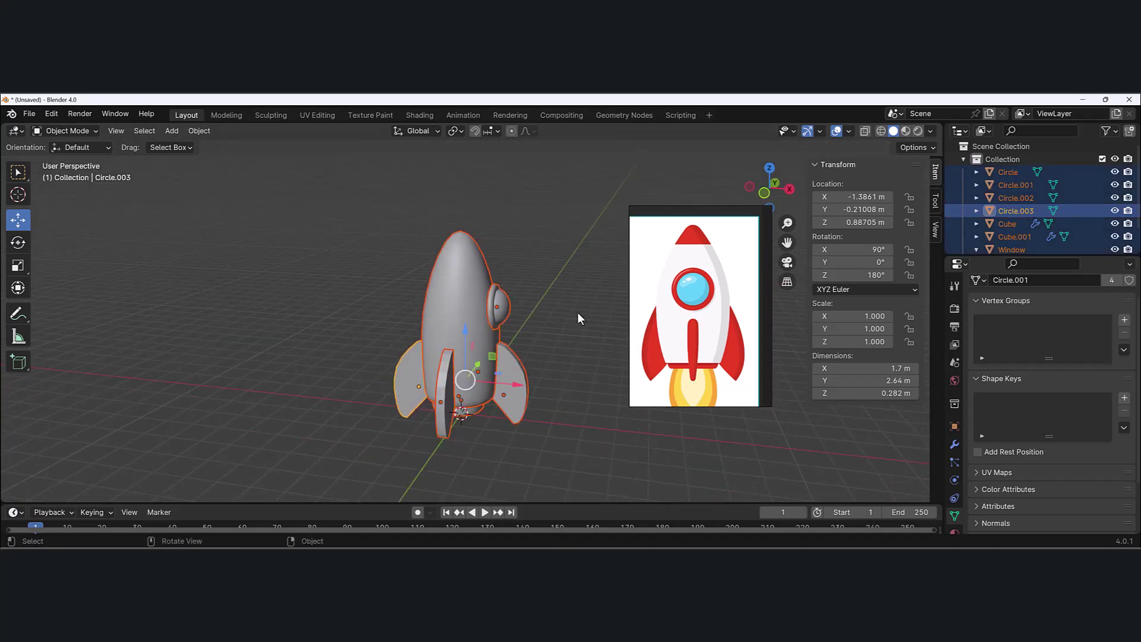
middle_drag(578, 315, 551, 325)
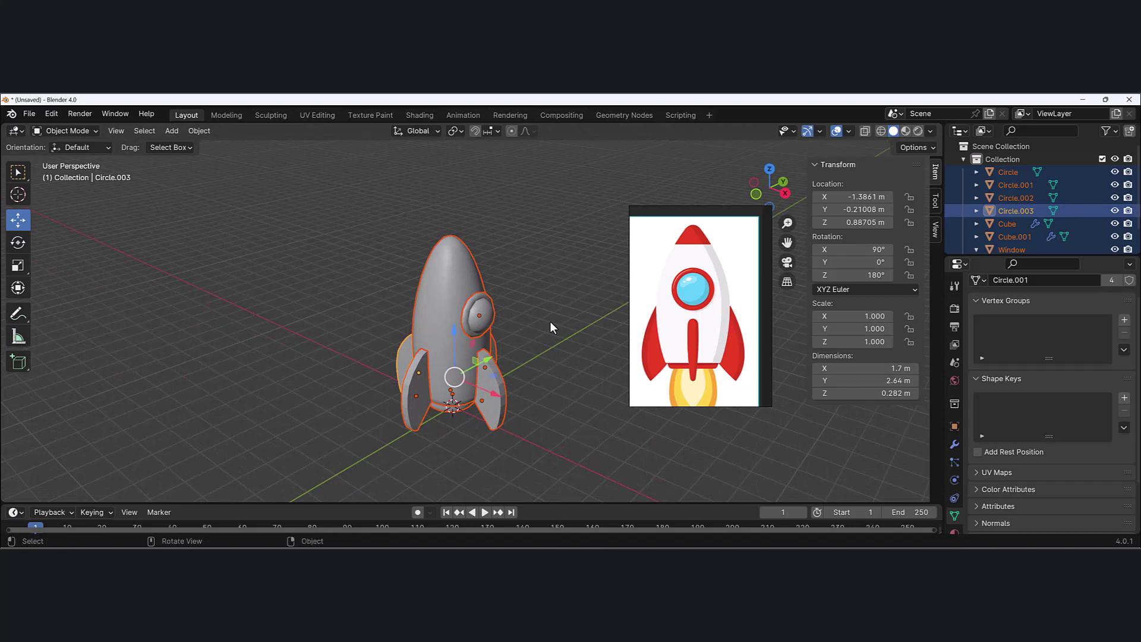
key(ctrl+j)
key(ctrl+z)
click(547, 320)
Try joining the body, window, and fins into the base piece as the active object, and undo the join.
click(427, 261)
middle_drag(426, 261, 426, 416)
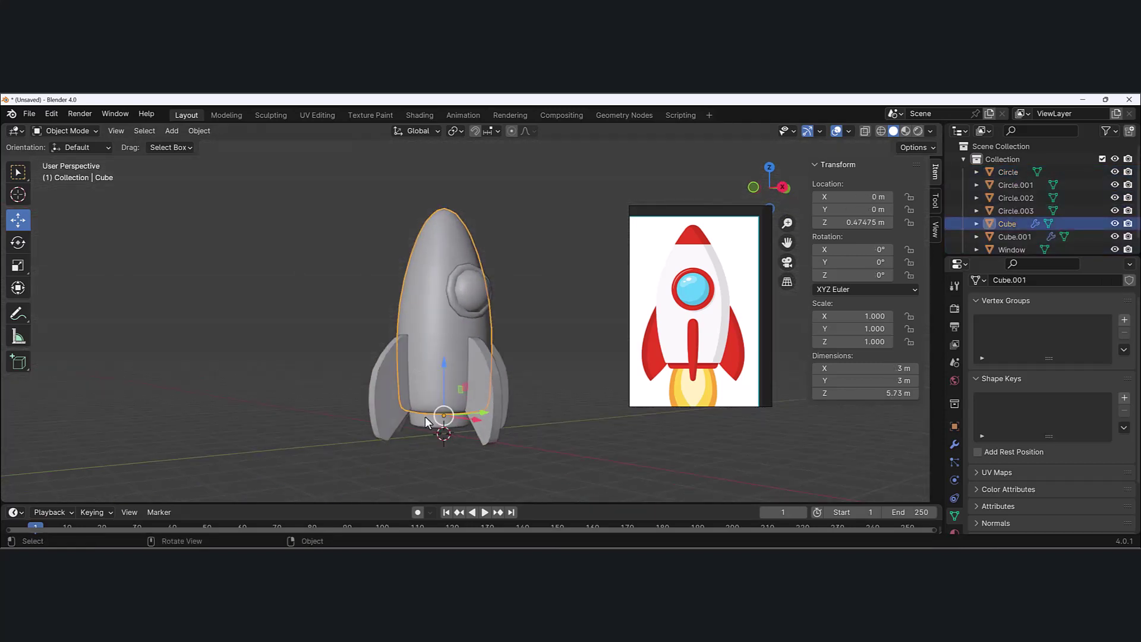
shift+click(423, 421)
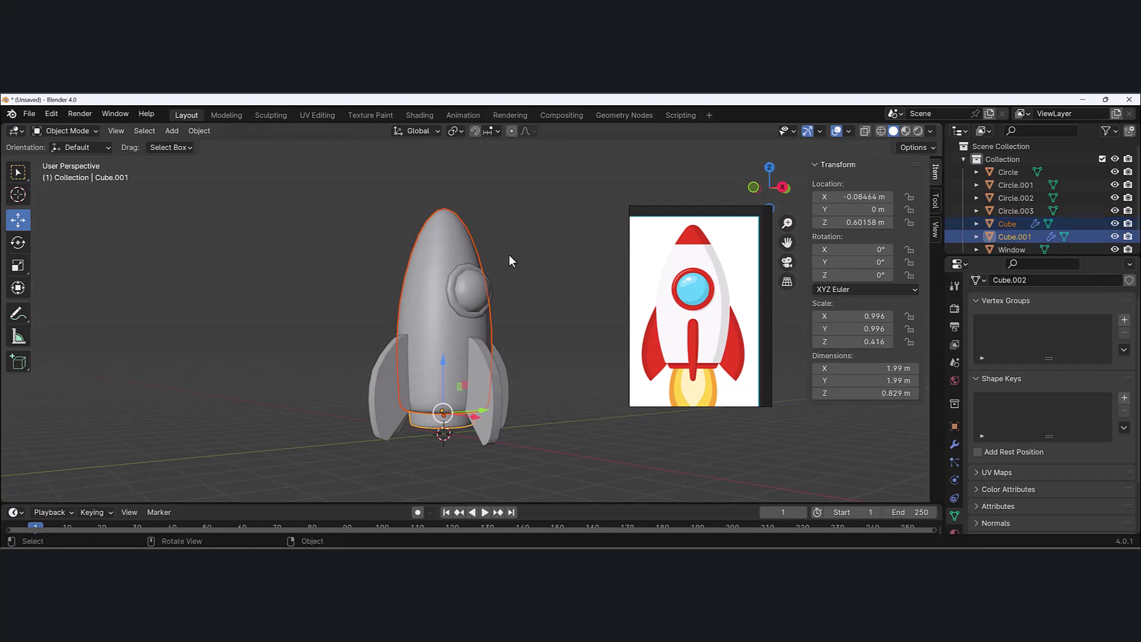
drag(541, 199, 427, 389)
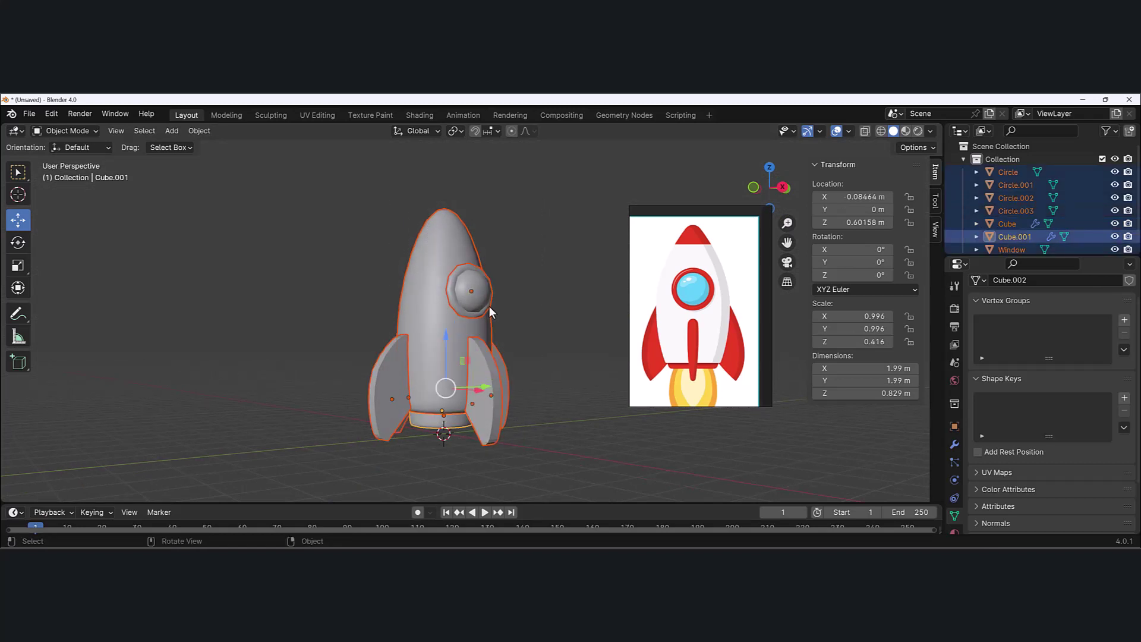
key(ctrl+j)
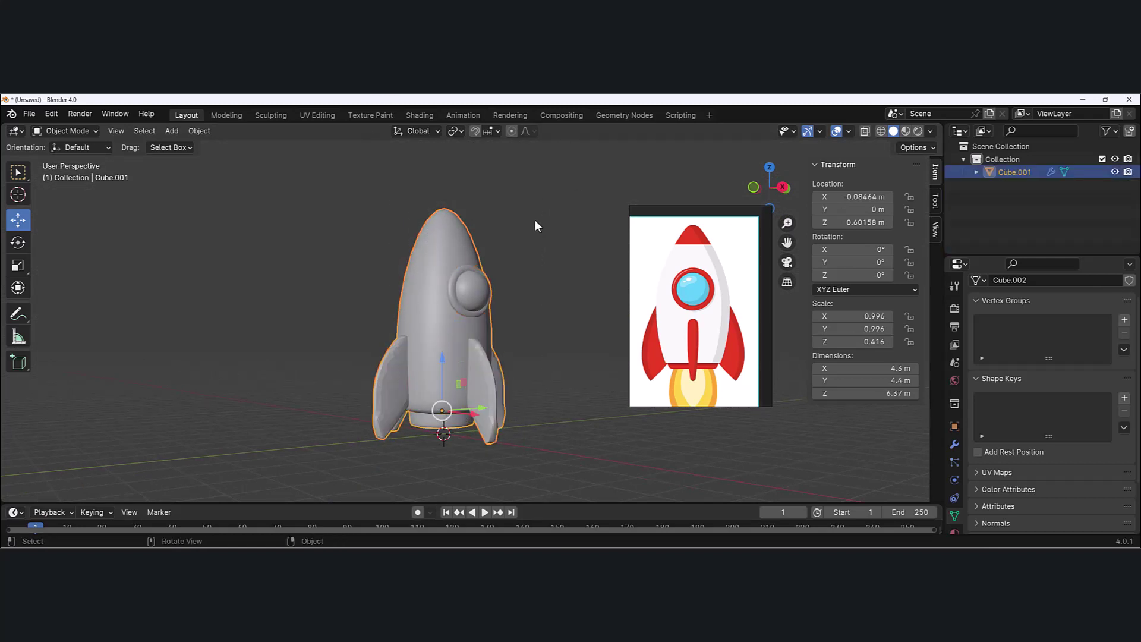
middle_drag(535, 219, 546, 272)
key(ctrl+z)
Compare the rocket body with and without its Subdivision modifier in the viewport, and apply the modifier.
click(473, 255)
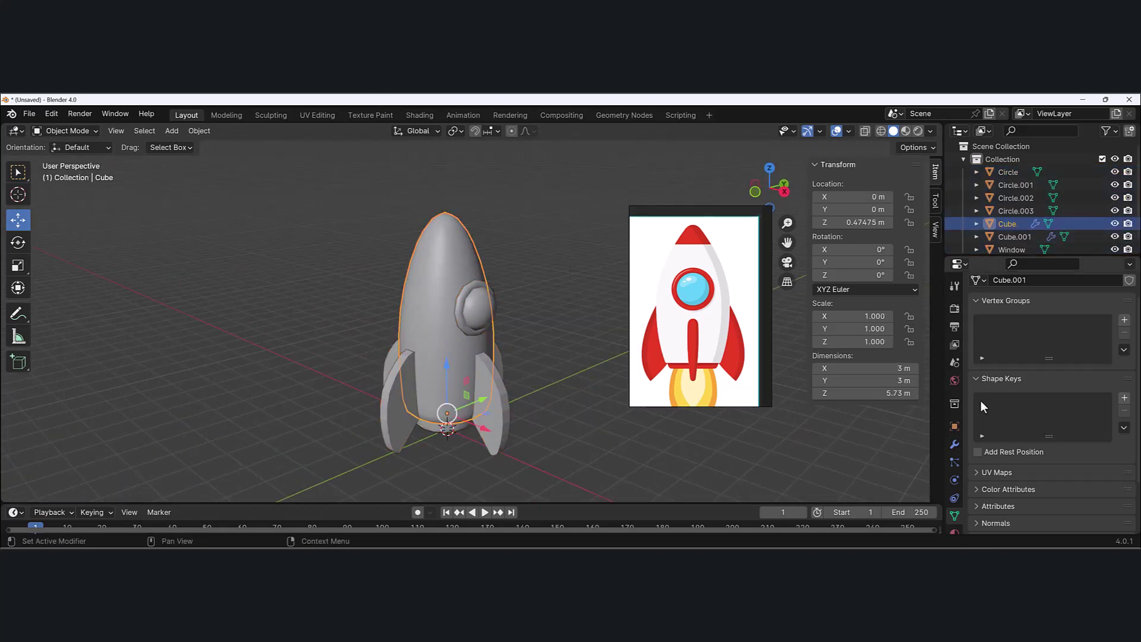
click(955, 444)
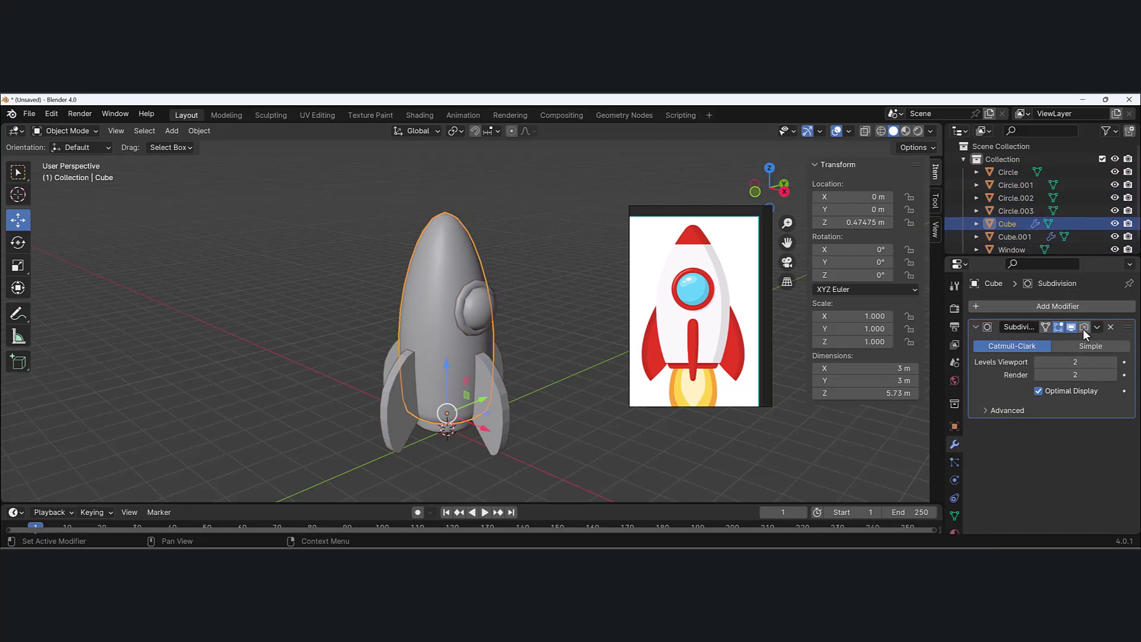
click(1072, 327)
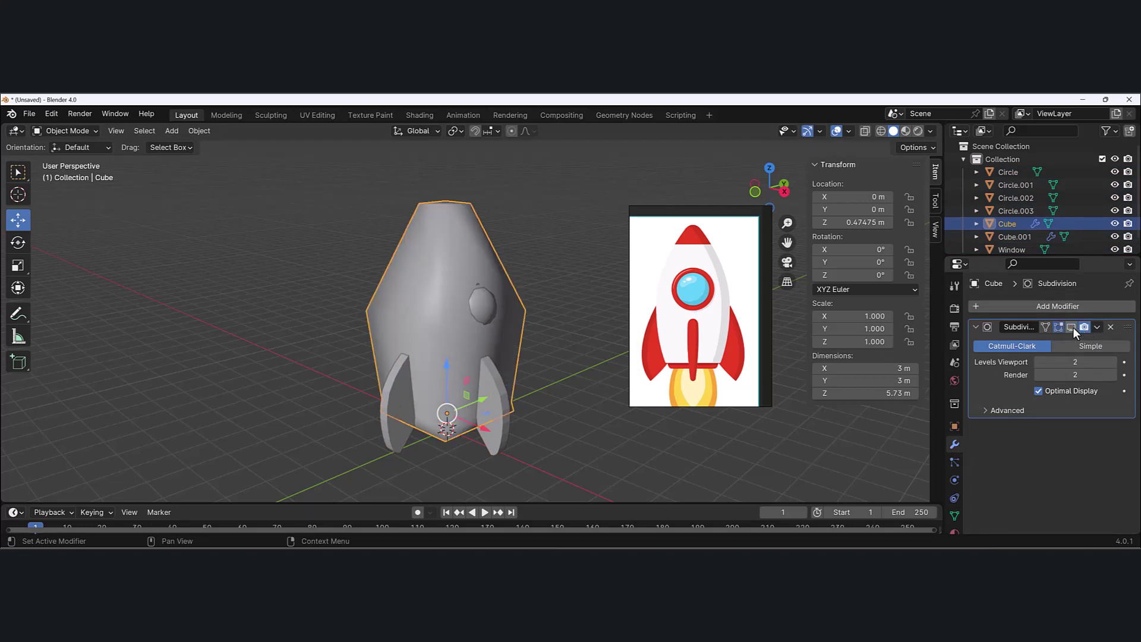
click(1072, 327)
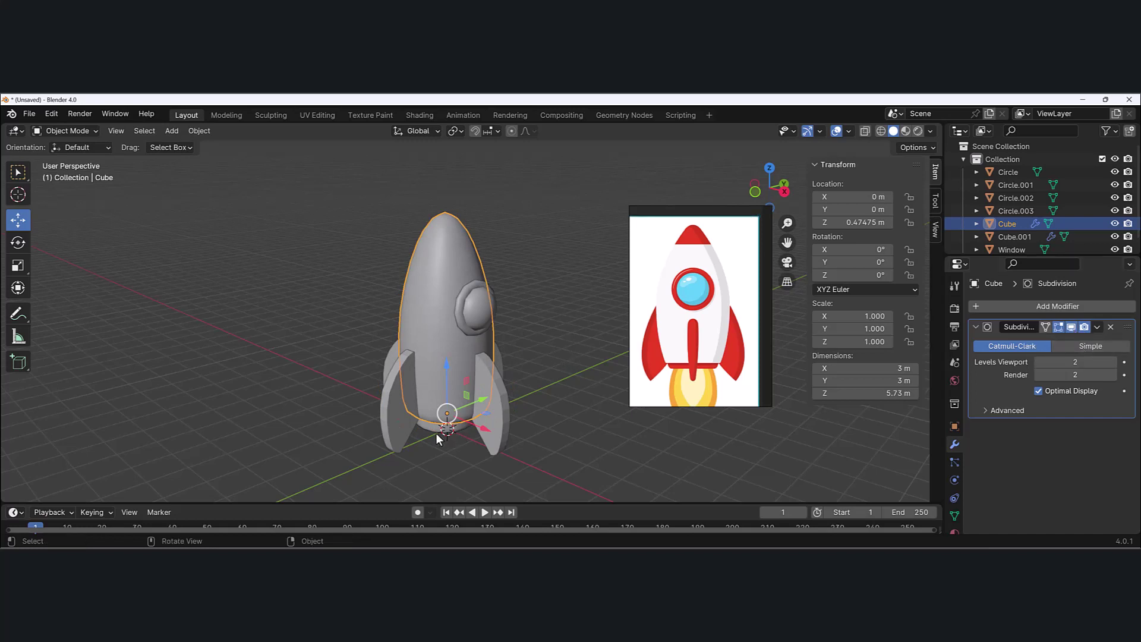
middle_drag(436, 432, 451, 429)
click(1098, 327)
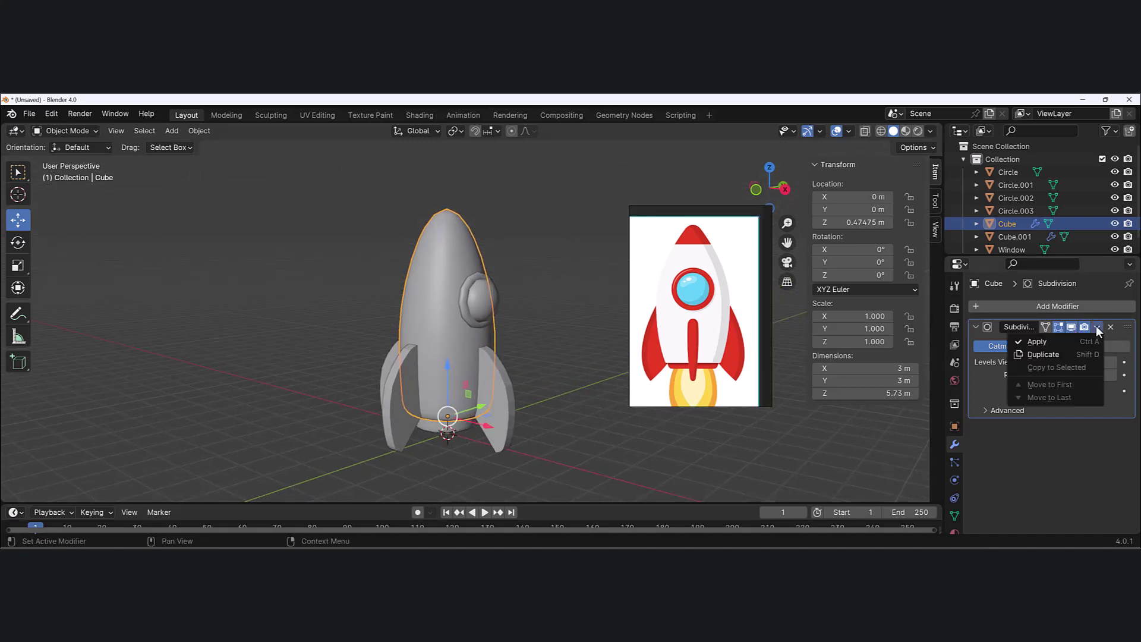
click(1037, 342)
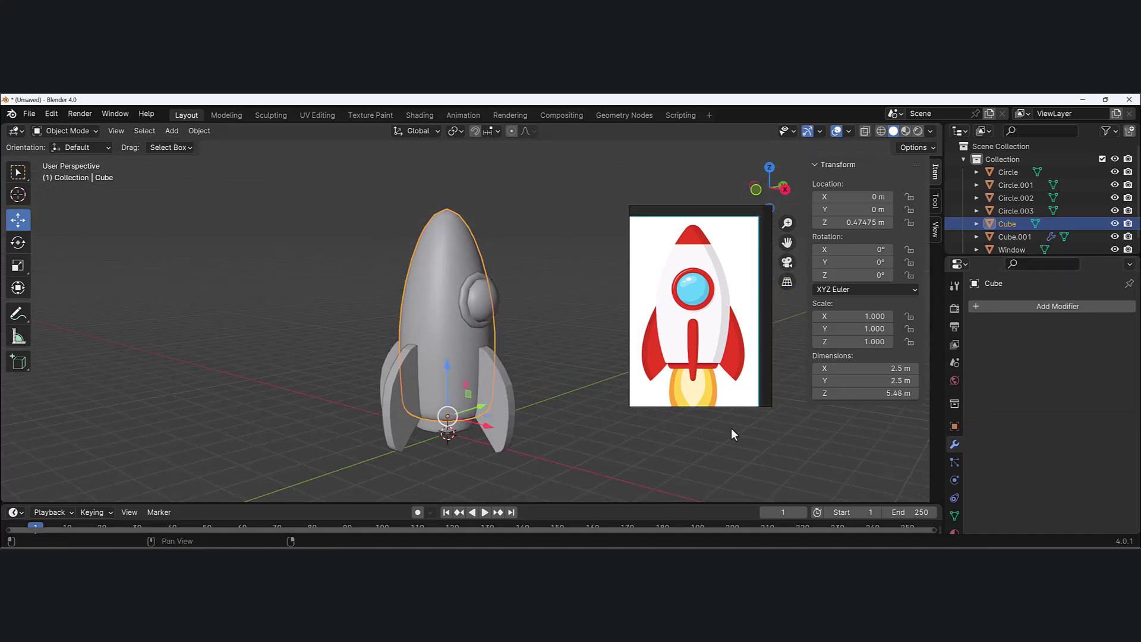
Apply the Subdivision modifier on the base piece beneath the rocket body.
click(425, 431)
click(1098, 326)
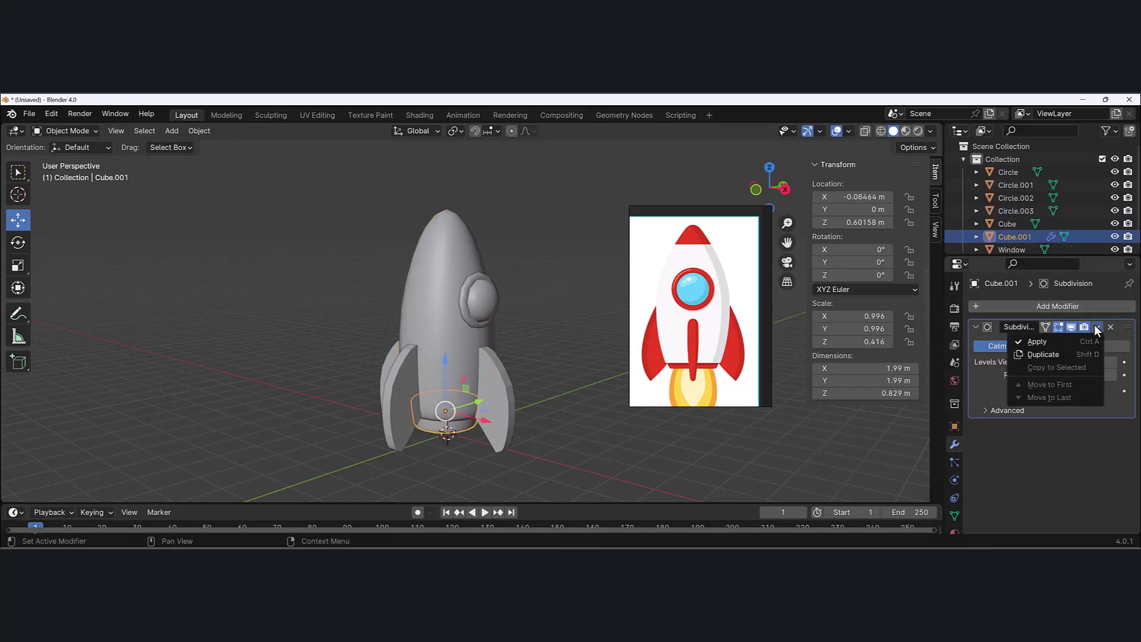
click(1086, 344)
Select all rocket parts with the front fin as the active object and join them into one mesh.
middle_drag(573, 363, 520, 323)
click(501, 295)
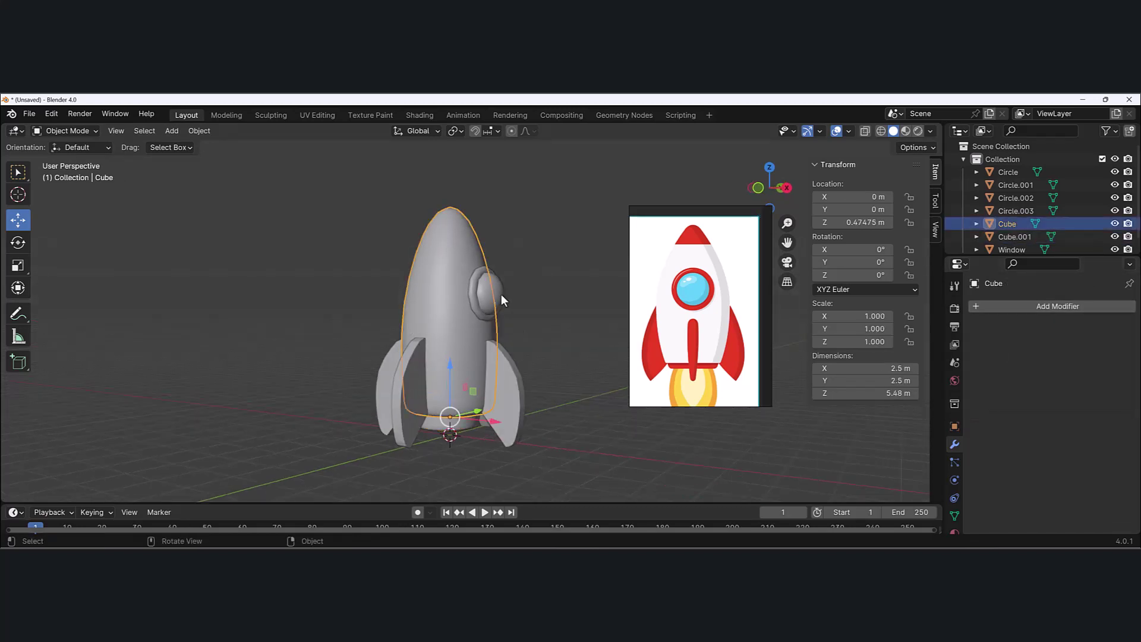
click(501, 292)
click(498, 420)
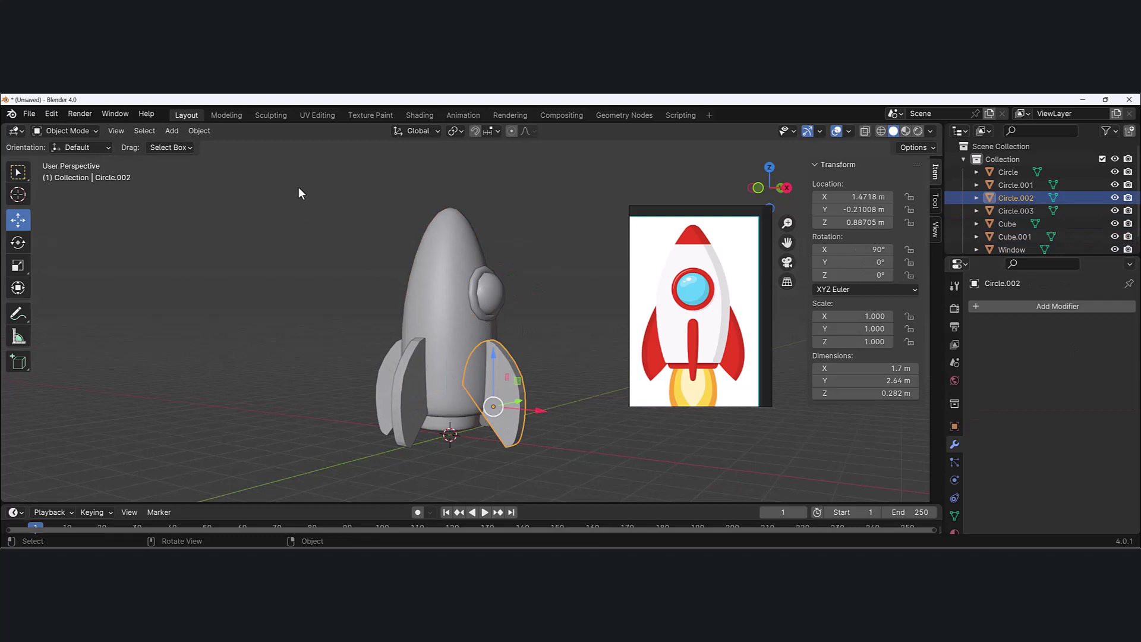
drag(319, 197, 581, 479)
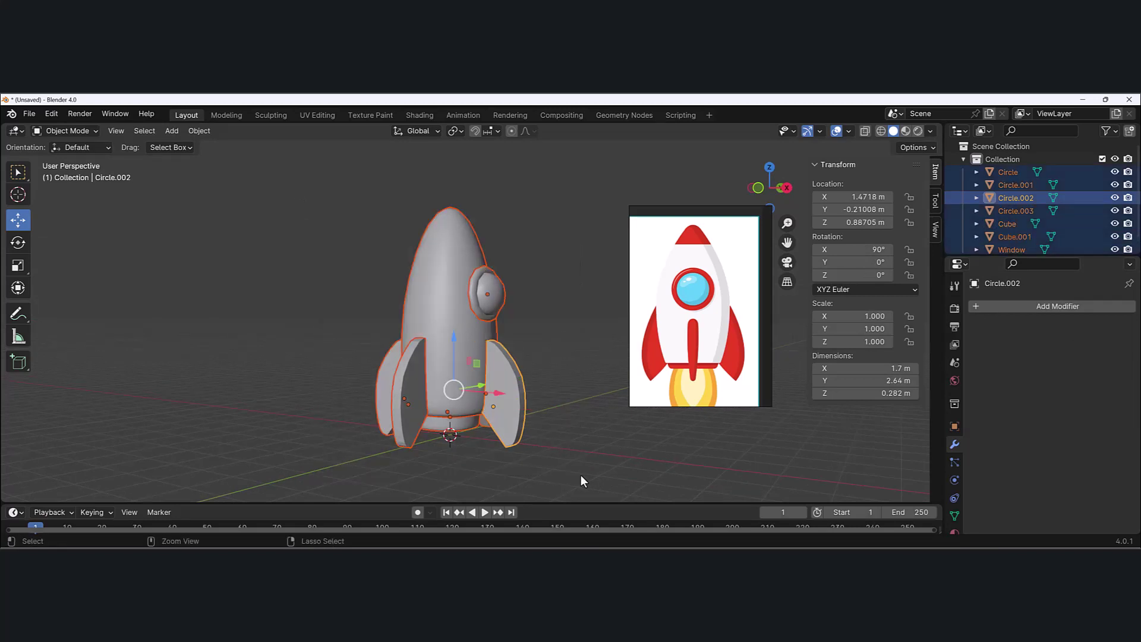
key(ctrl+j)
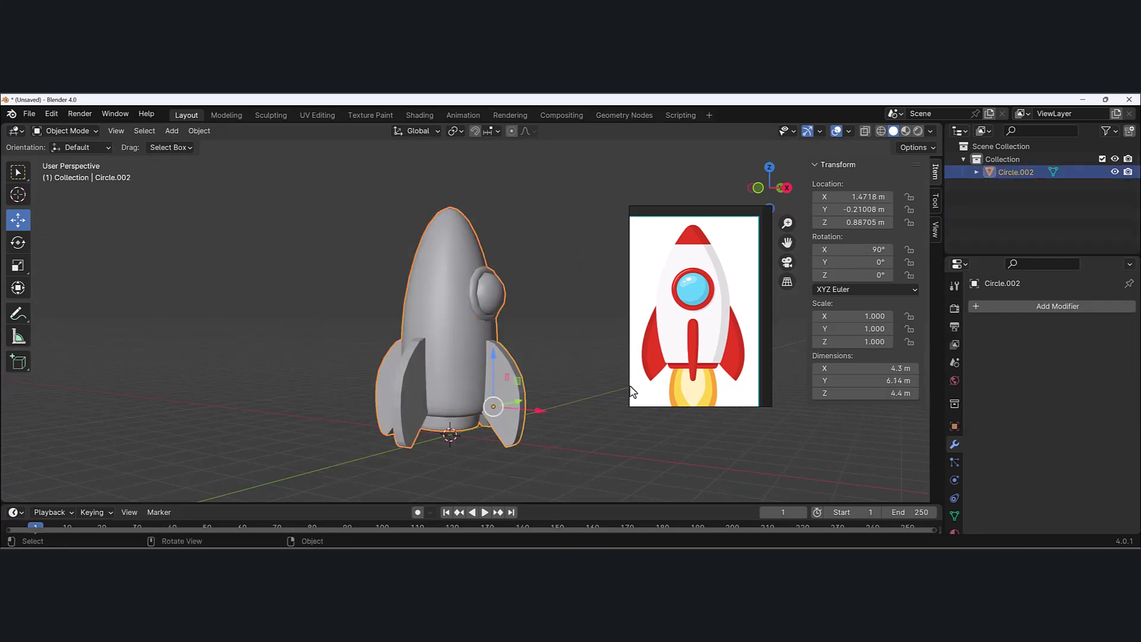
middle_drag(633, 389, 454, 330)
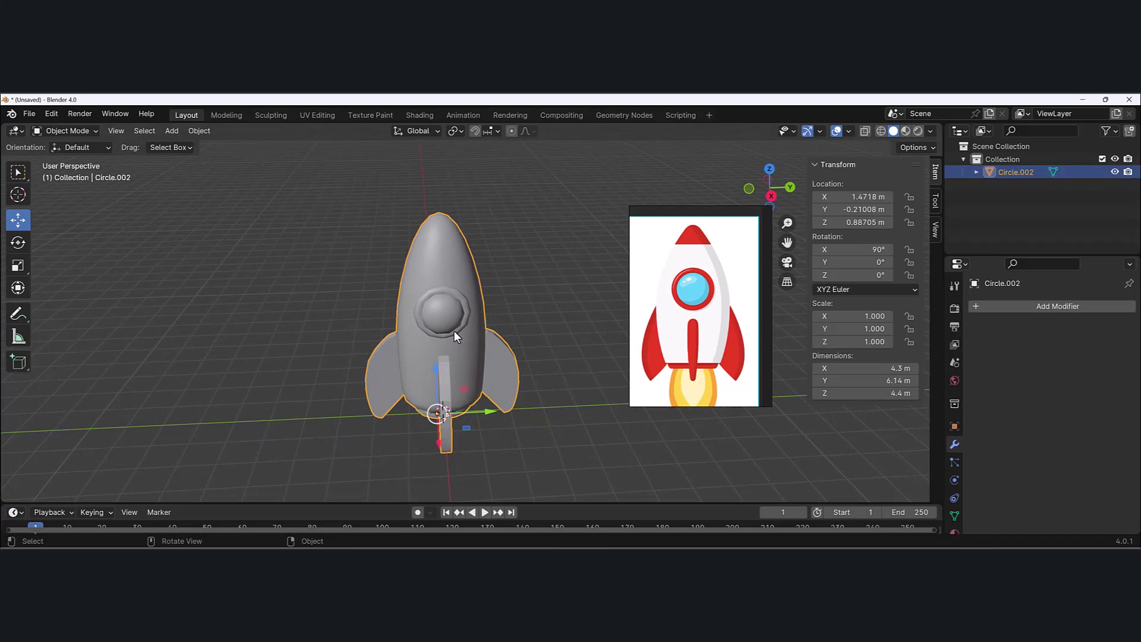
Apply all transforms to the joined rocket.
key(shift+a)
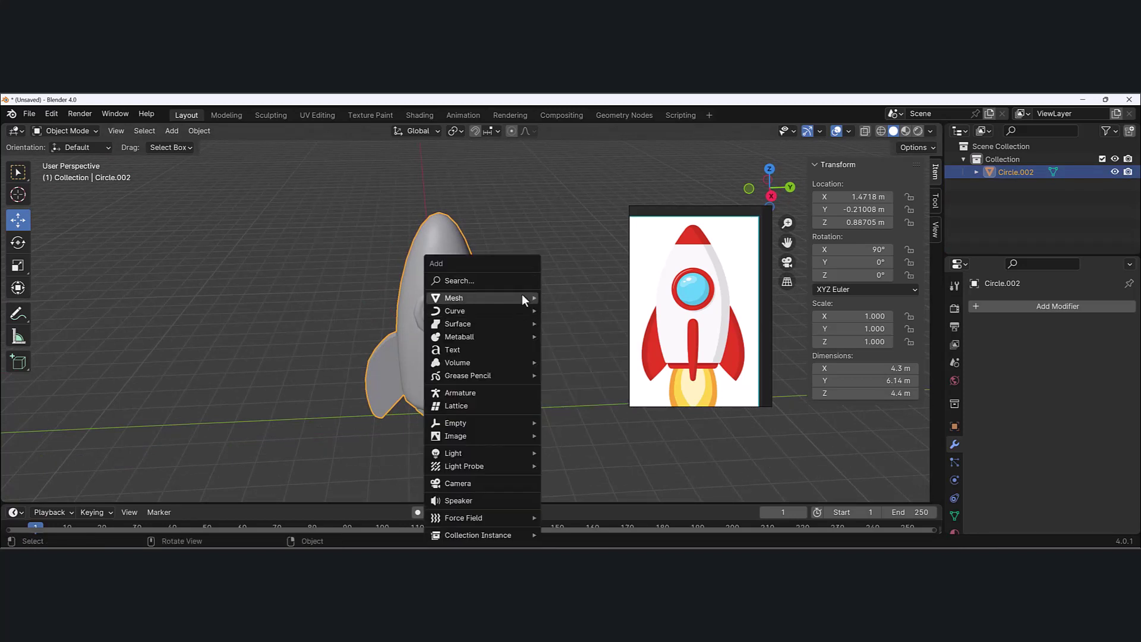
mouse_move(523, 295)
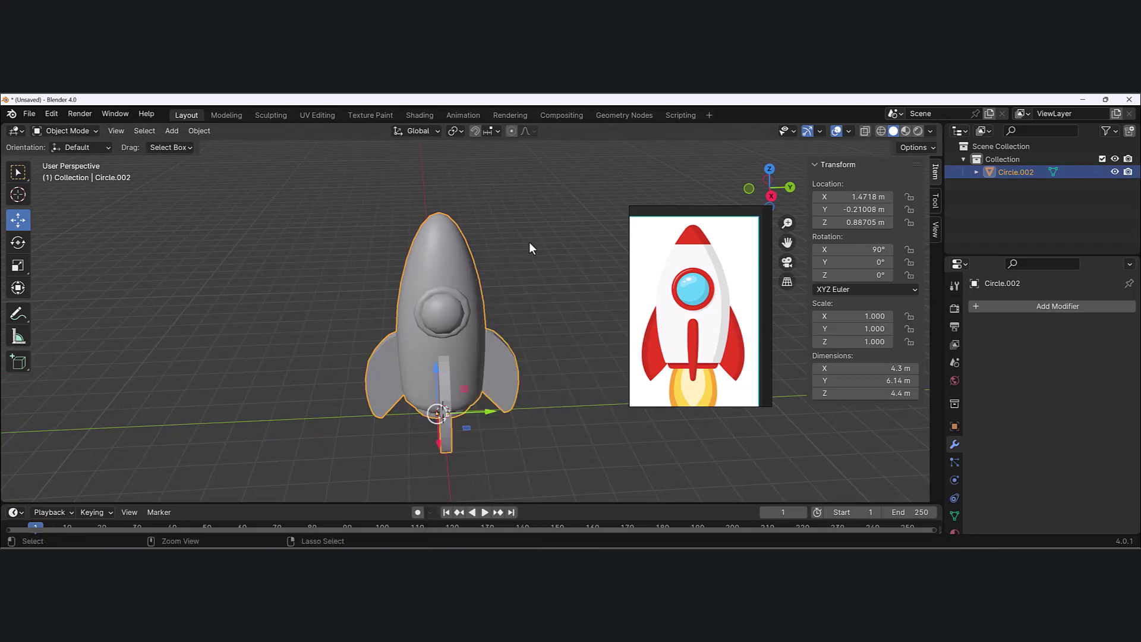
key(ctrl+a)
key(ctrl+a)
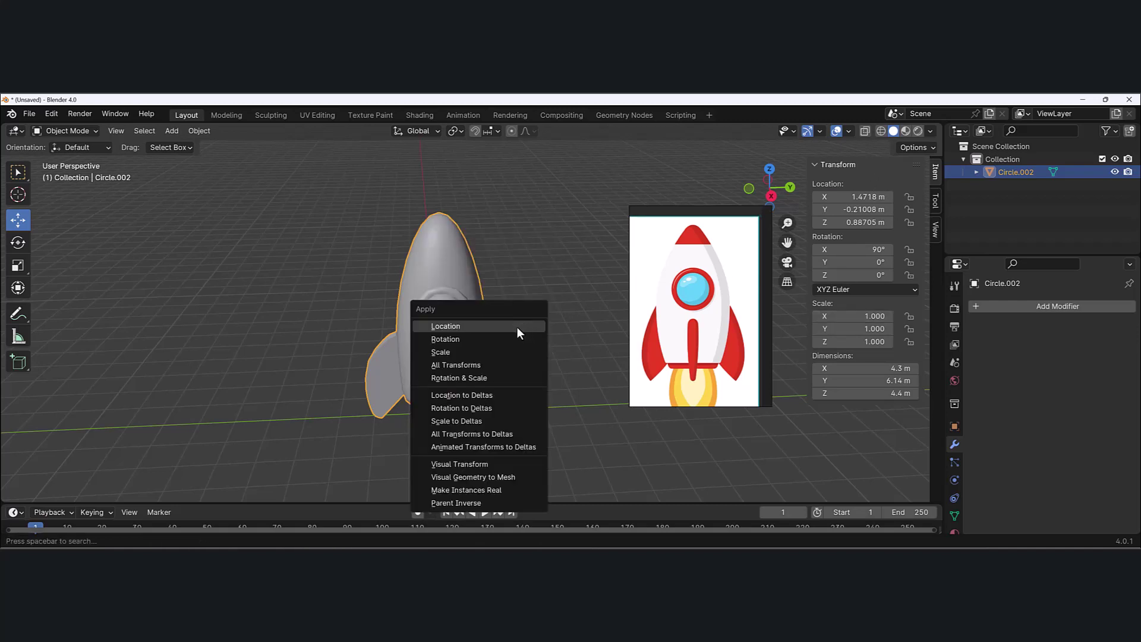
click(502, 366)
Try moving the joined rocket along the X axis, and cancel the move.
middle_drag(502, 369, 445, 366)
key(g)
key(x)
right_click(558, 425)
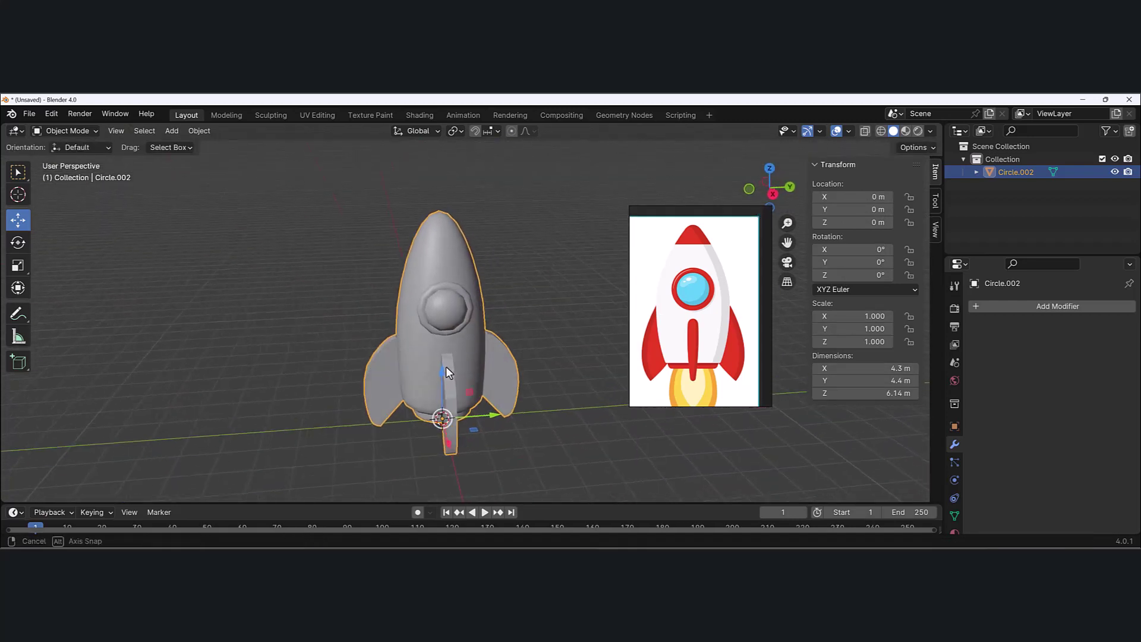
mouse_move(494, 316)
middle_down()
mouse_move(518, 321)
mouse_move(509, 326)
middle_up()
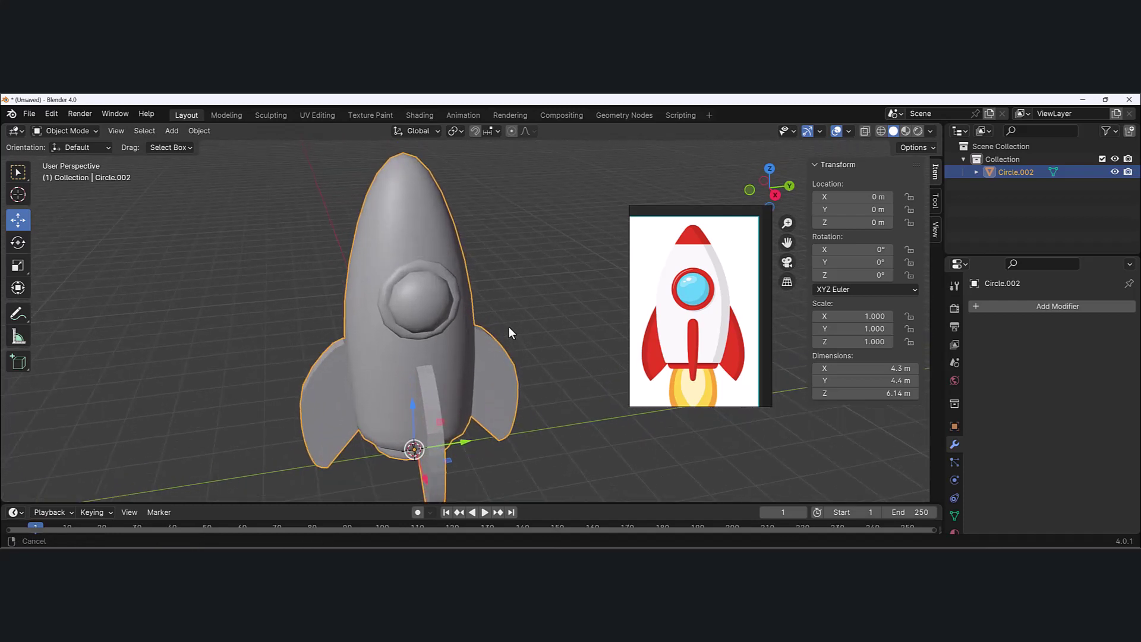
scroll(508, 326, up, 1)
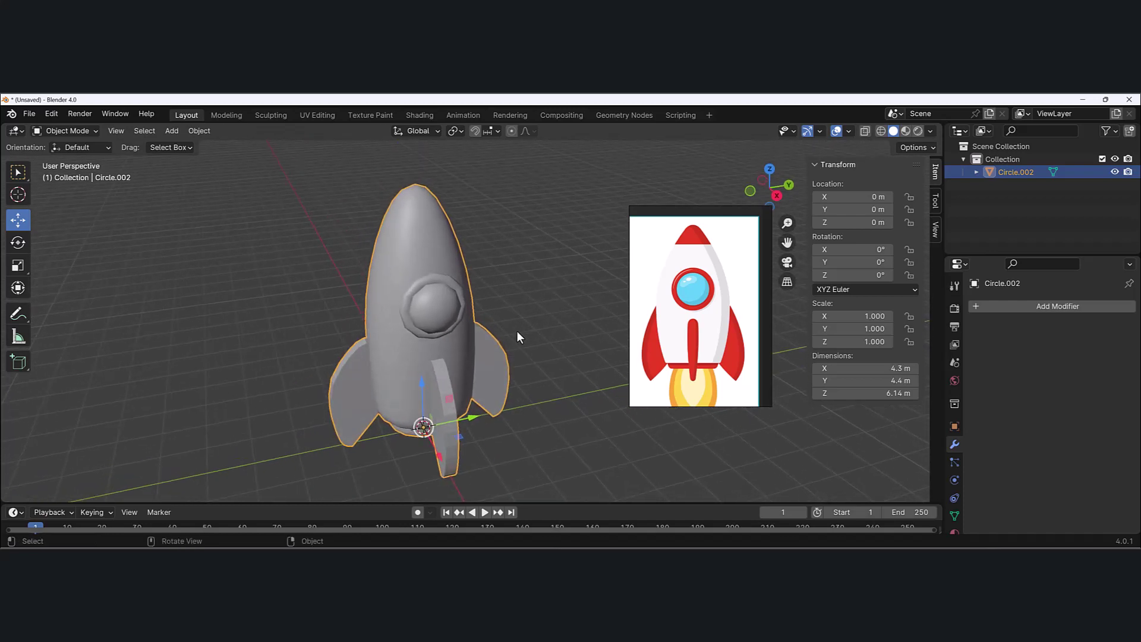